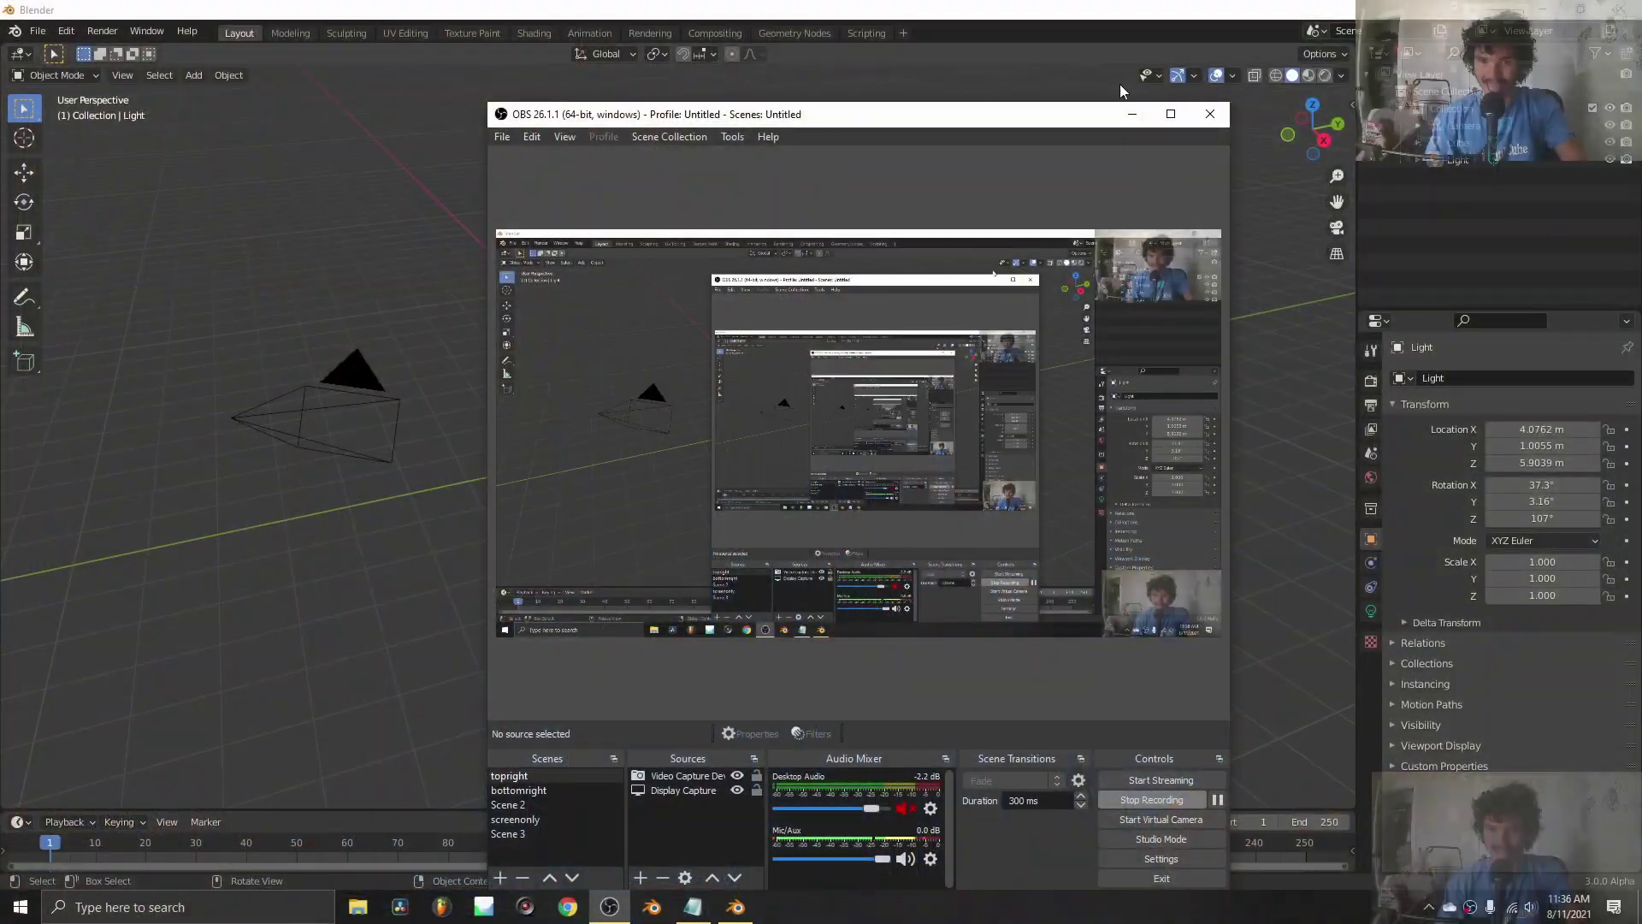
Select the default cube, camera and light and delete all three
click(1131, 114)
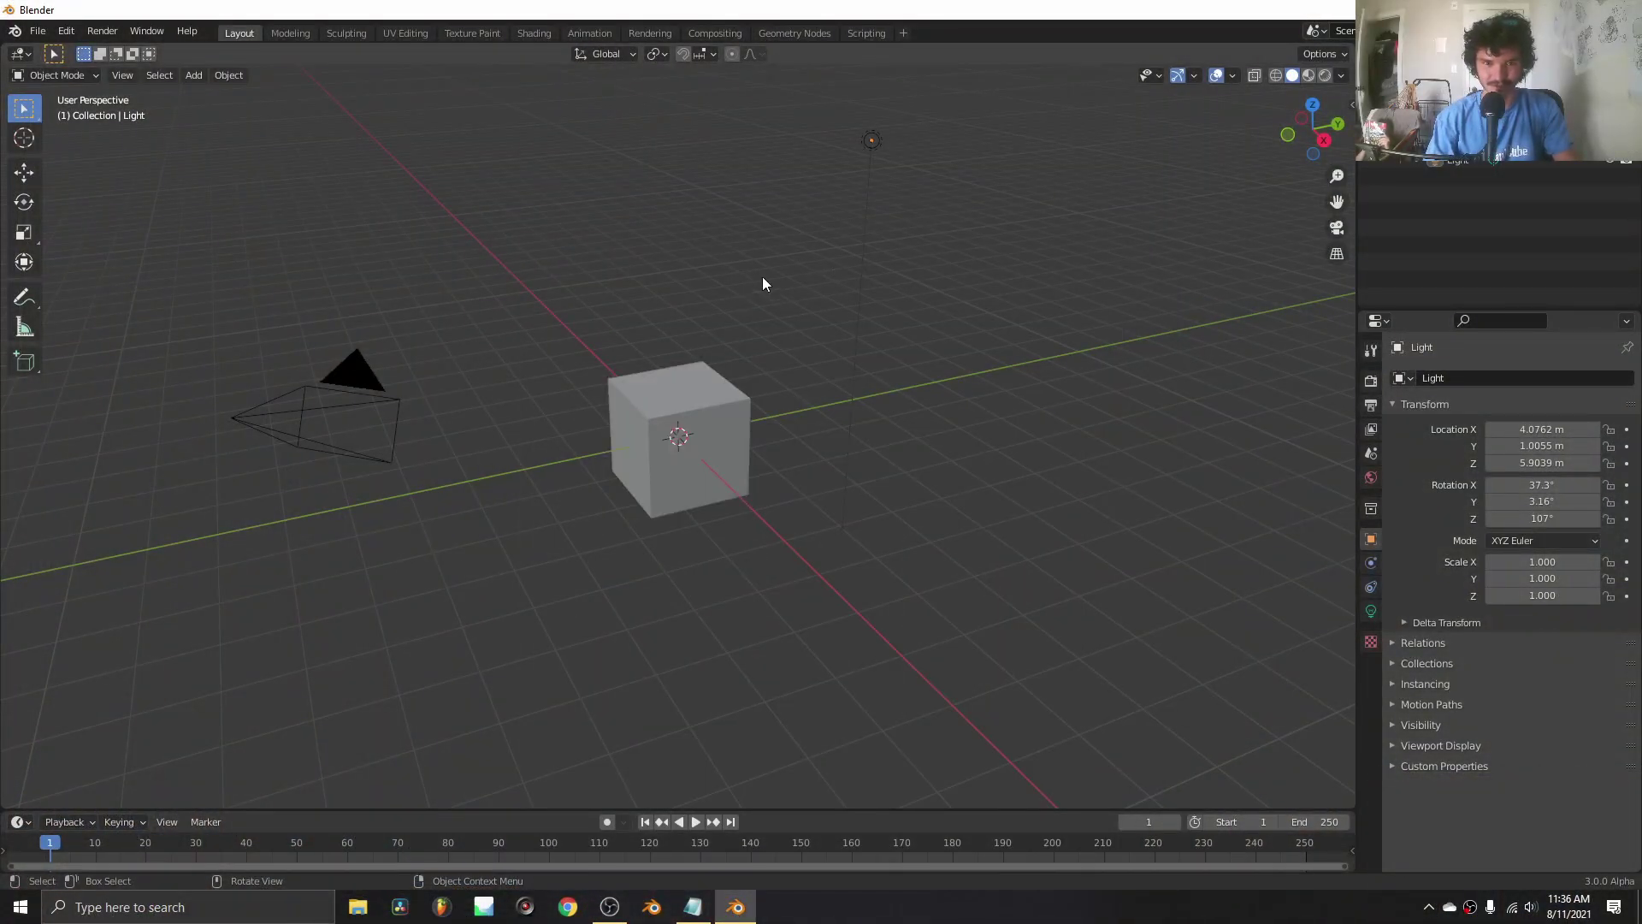
key(x)
key(Escape)
key(a)
key(Delete)
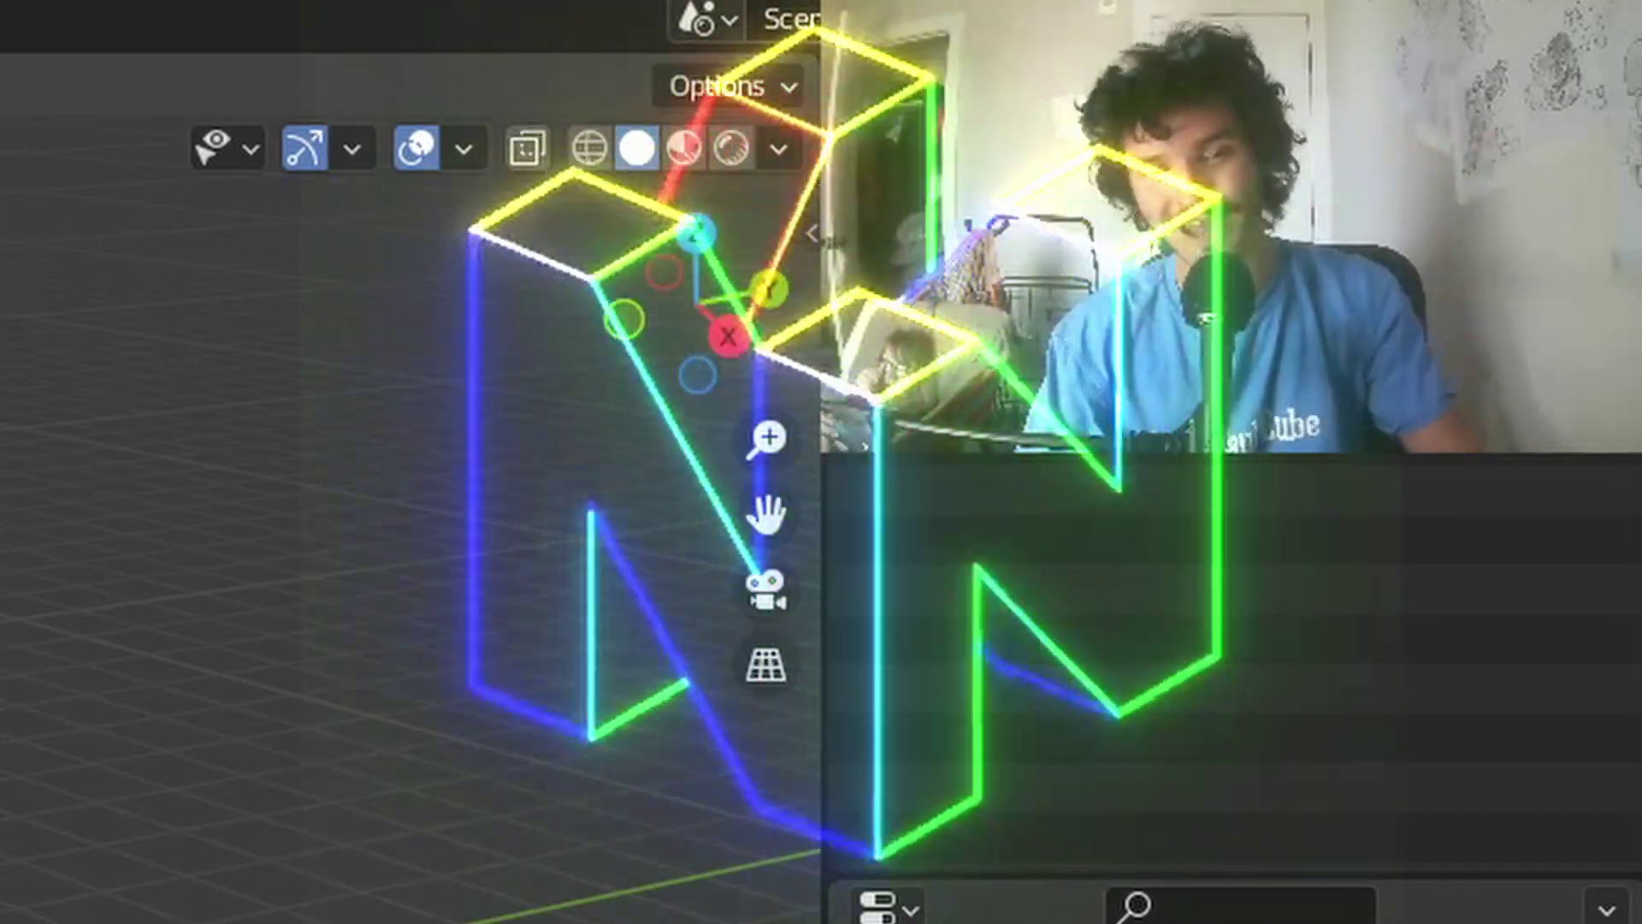
Add a new text object to the scene
key(shift+a)
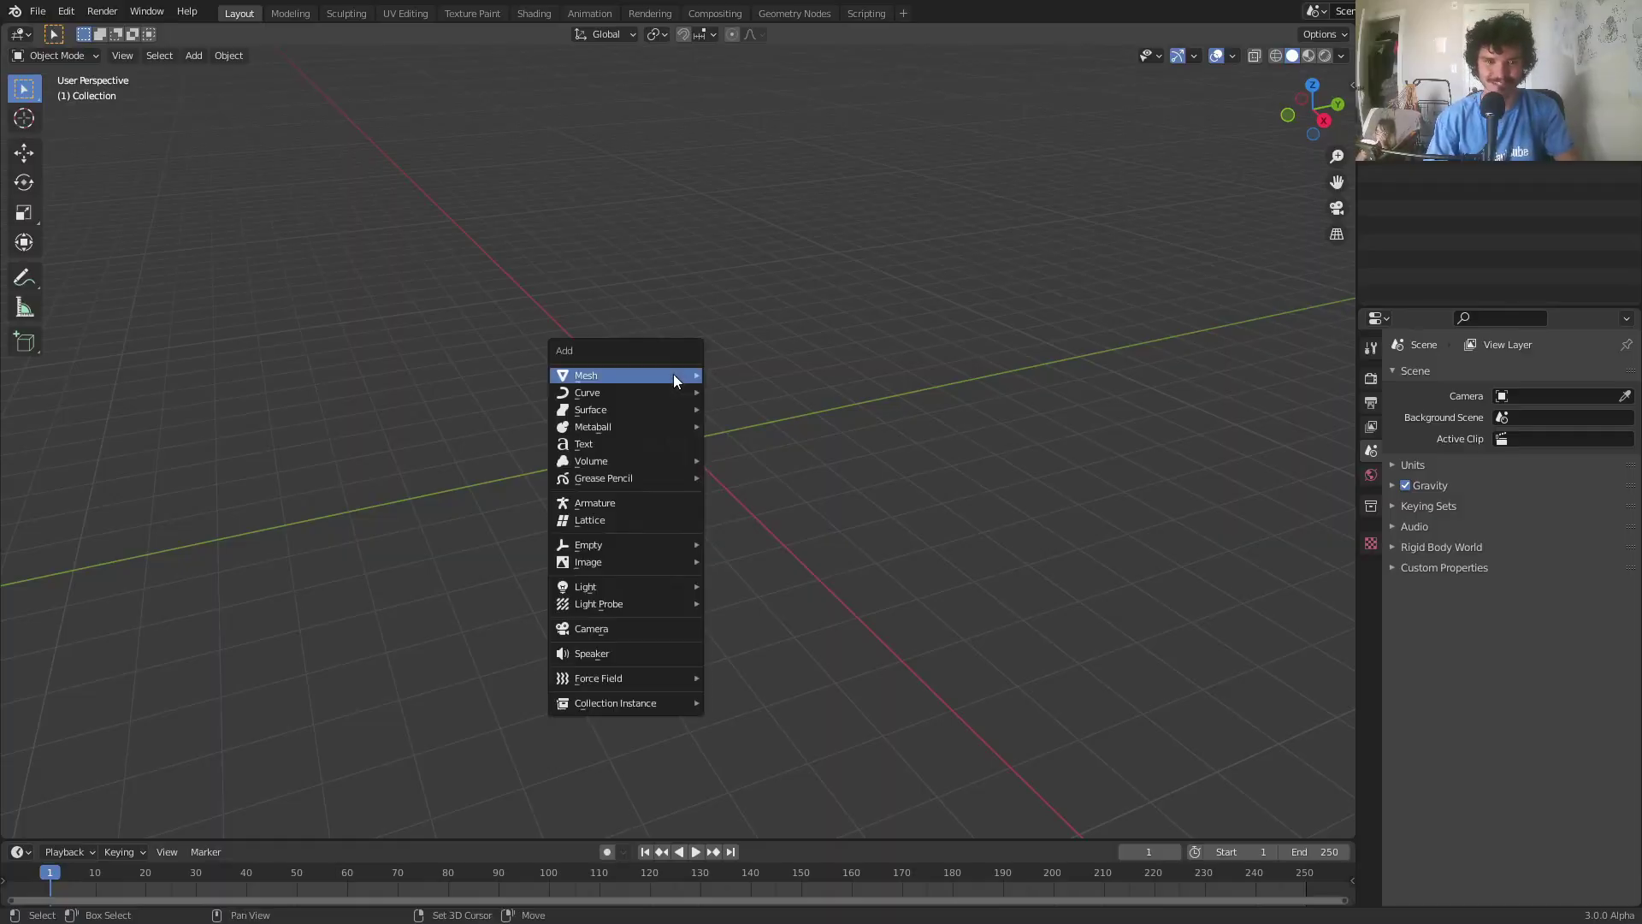
click(618, 449)
scroll(718, 439, up, 5)
middle_drag(719, 439, 879, 511)
Replace the default 'Text' string with the single letter N
key(Tab)
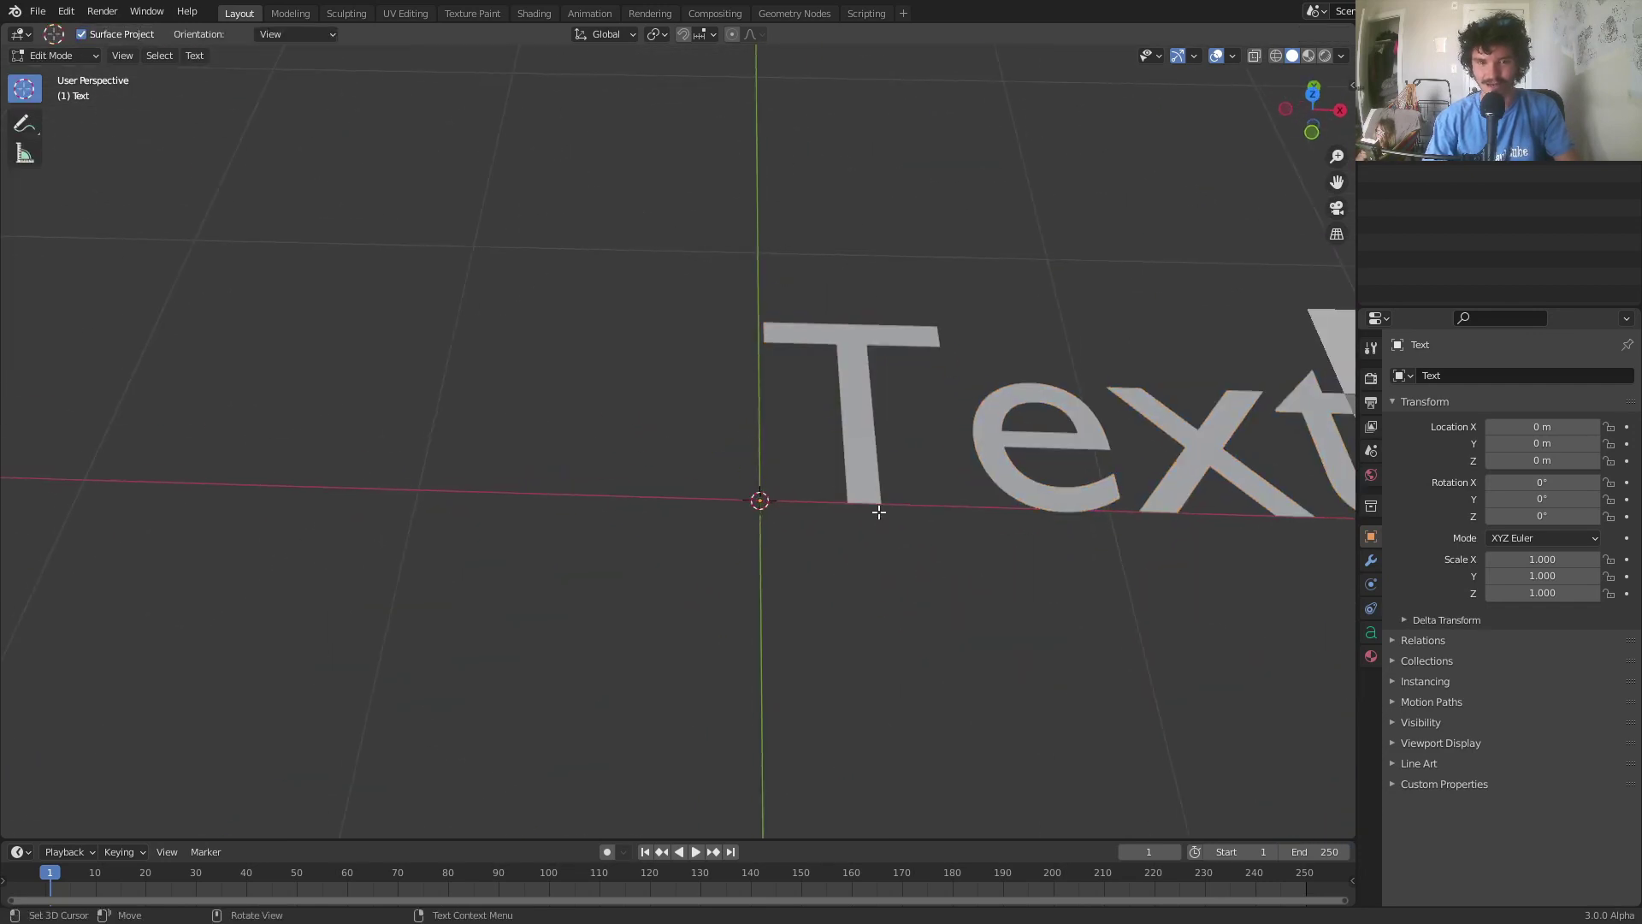
key(ctrl+a)
text(N)
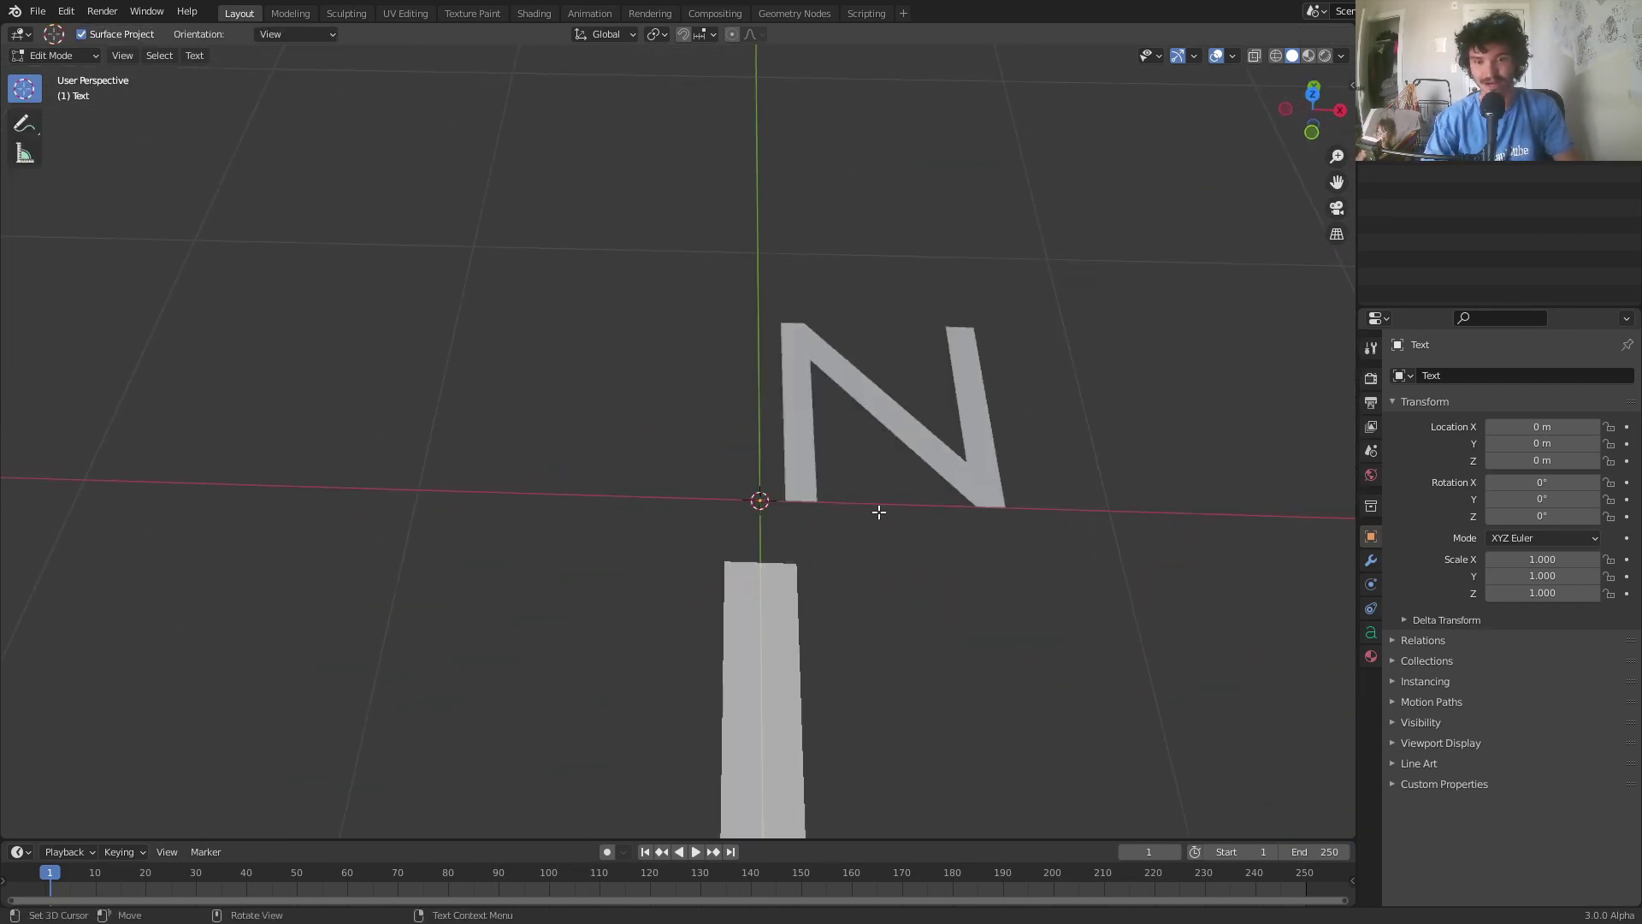
key(Tab)
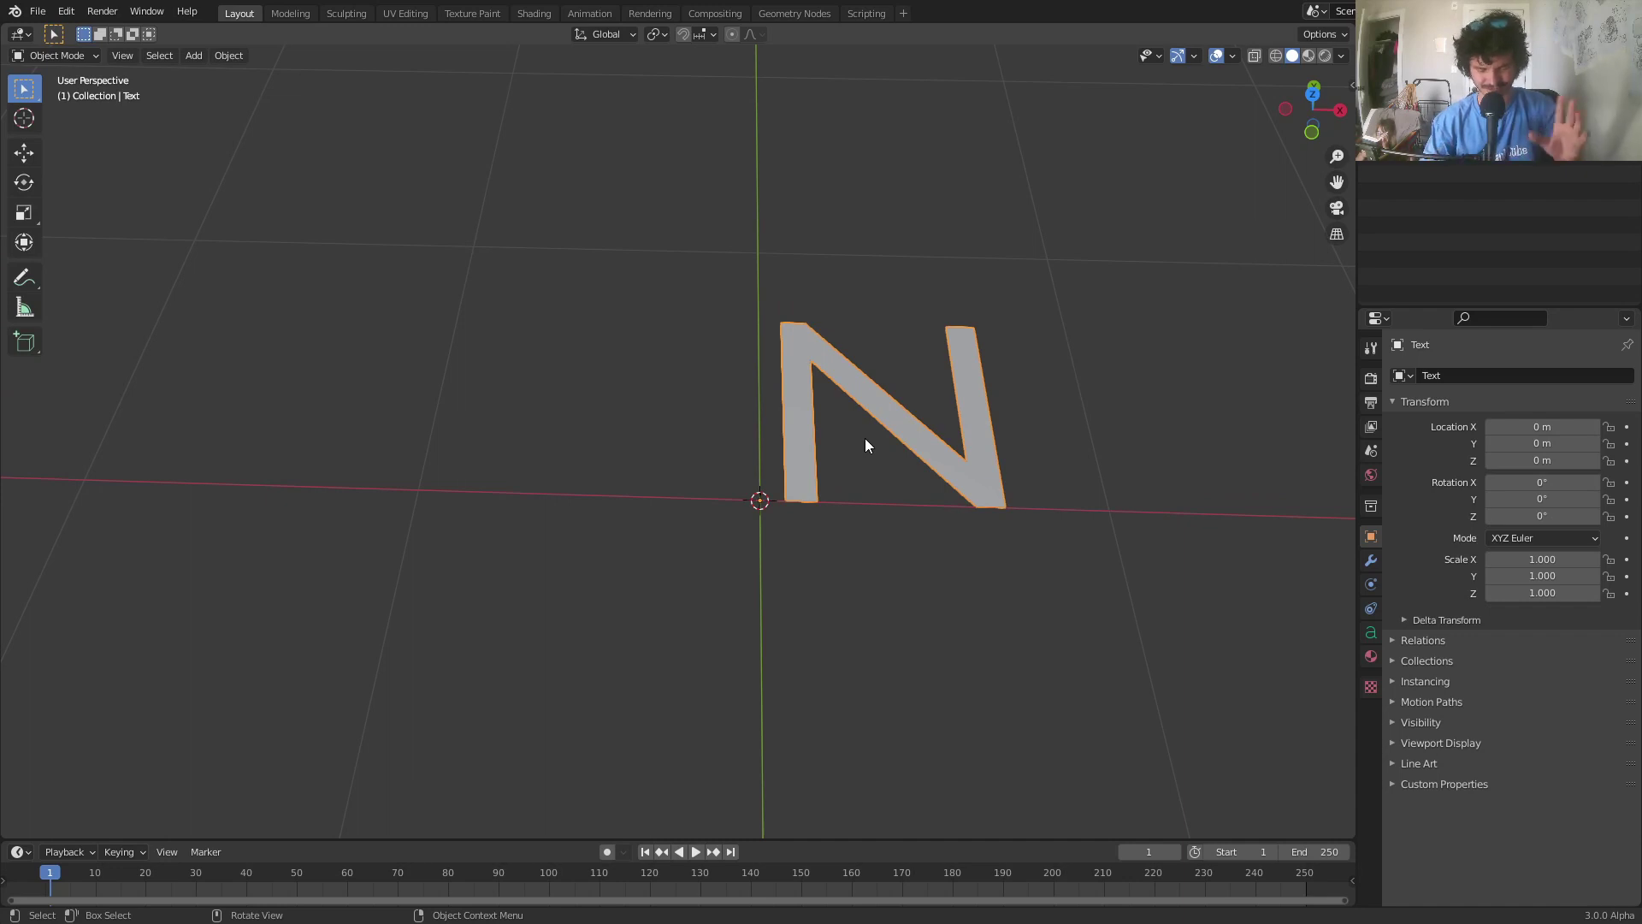
shift+middle_drag(972, 433, 859, 481)
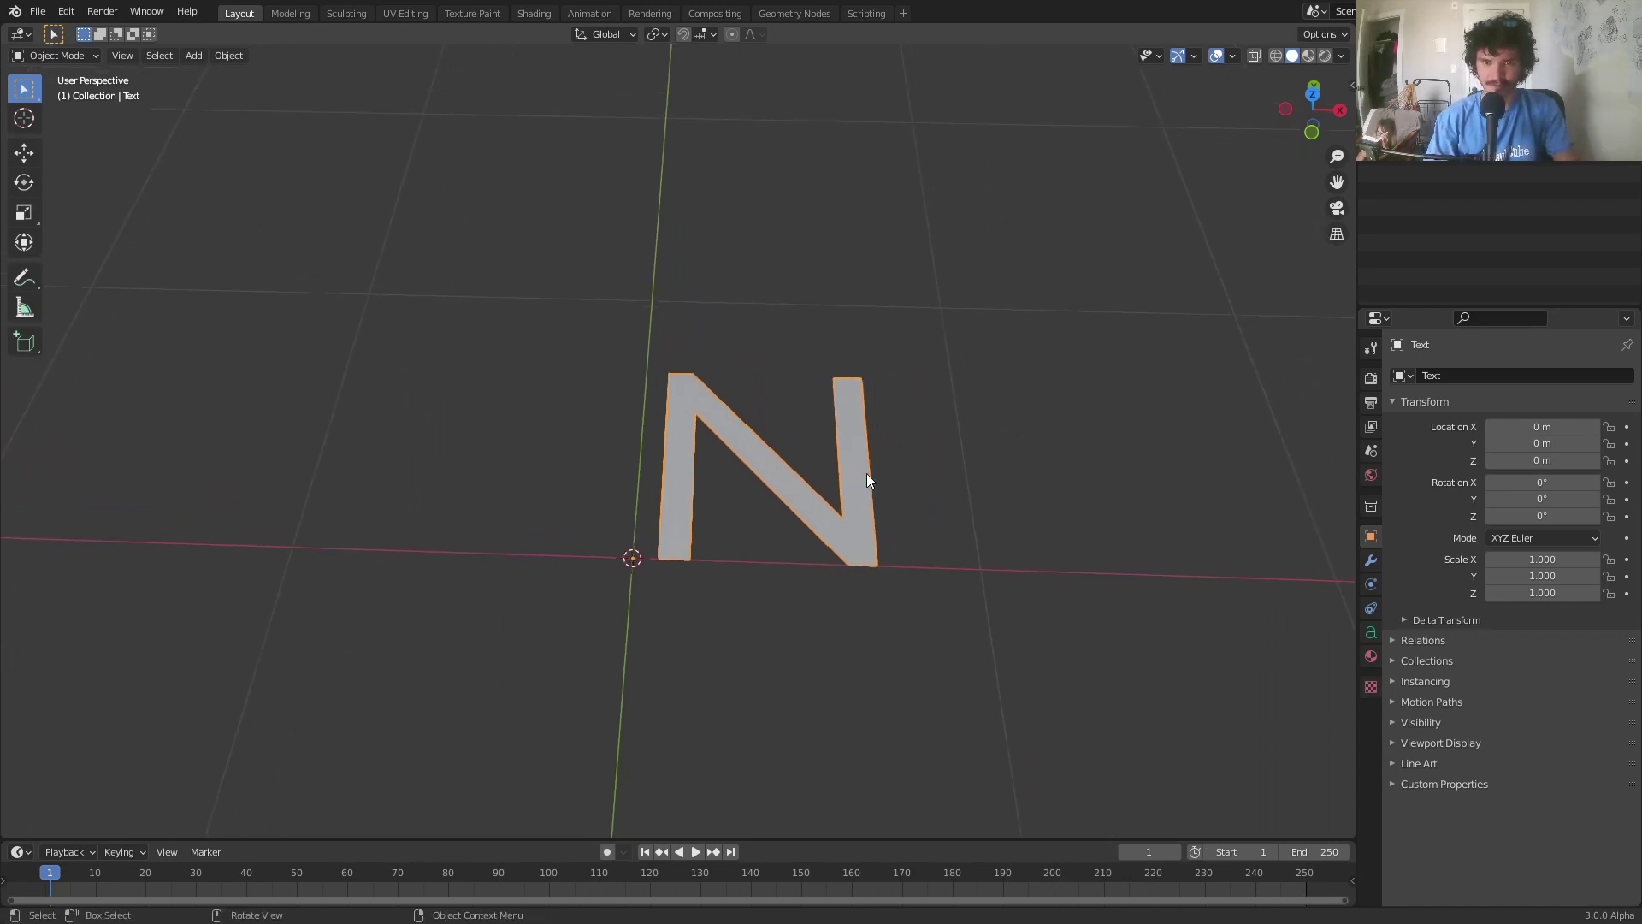
Switch to top view and bring up the text object's font settings
click(1306, 99)
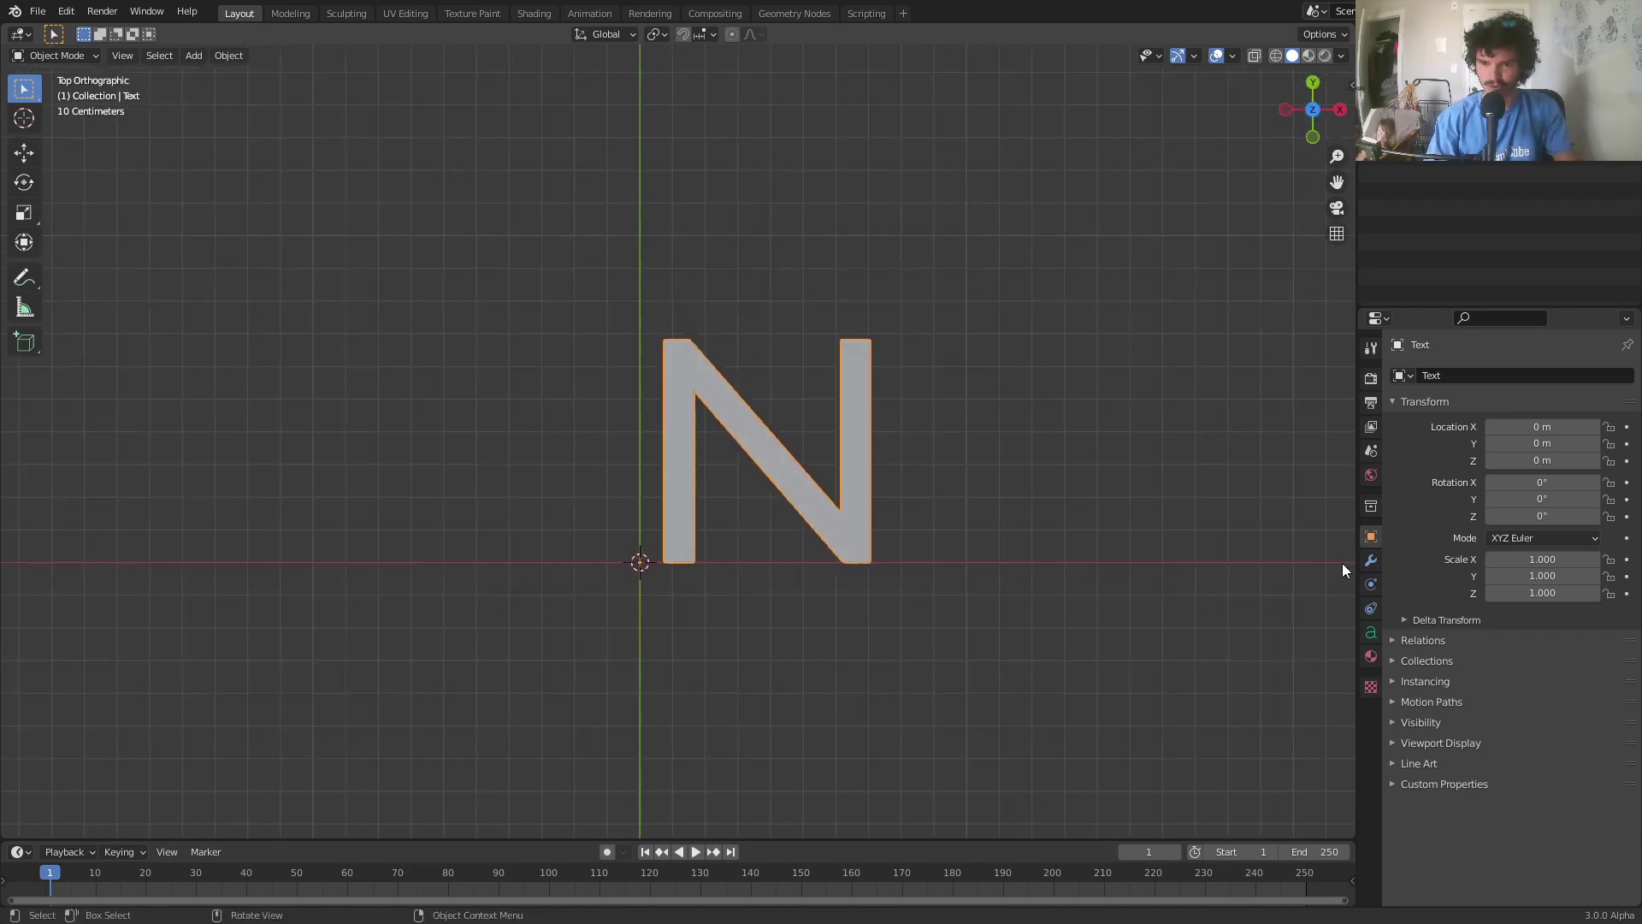
click(1368, 634)
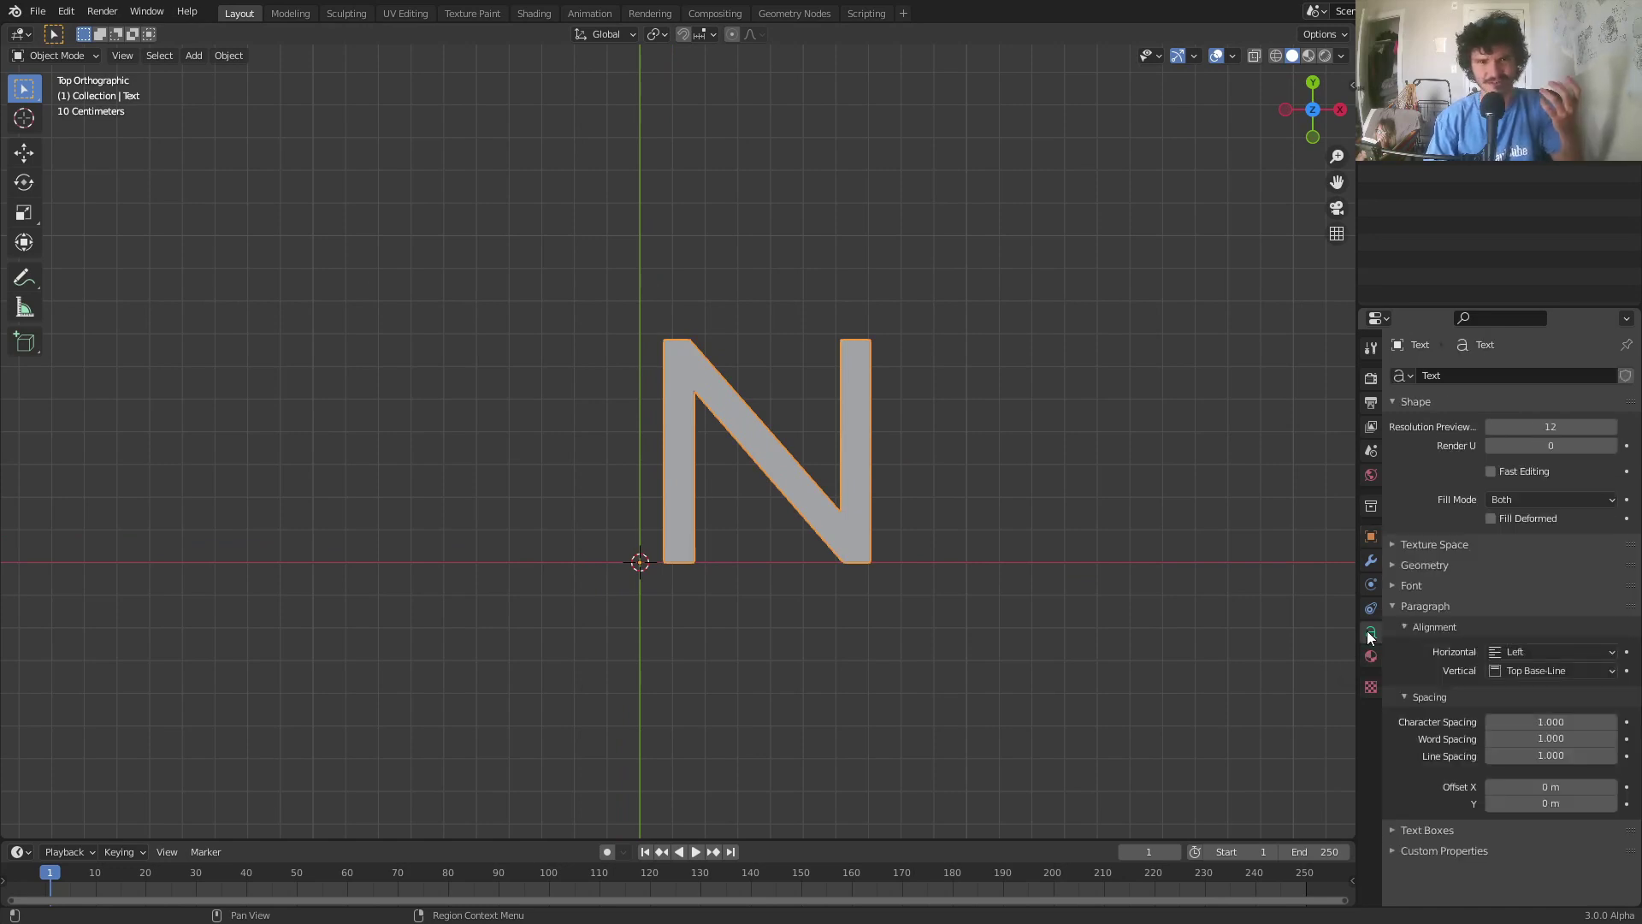
click(1447, 567)
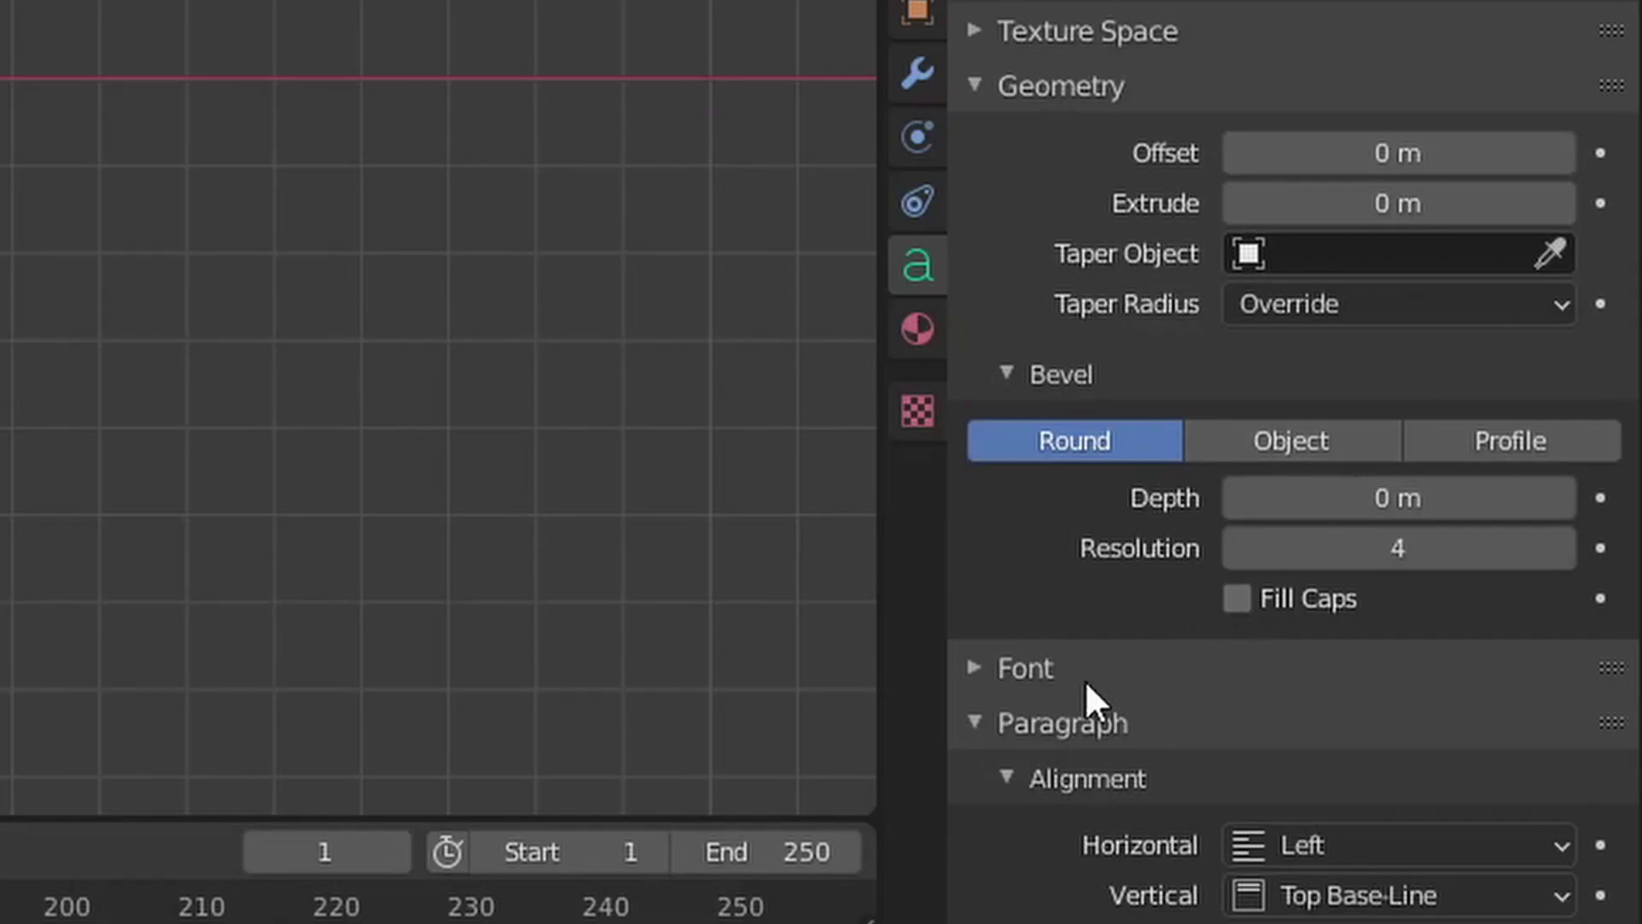
click(1085, 676)
scroll(1370, 668, down, 4)
Load DejaVuSans-Bold.ttf as the N's regular font
click(1560, 556)
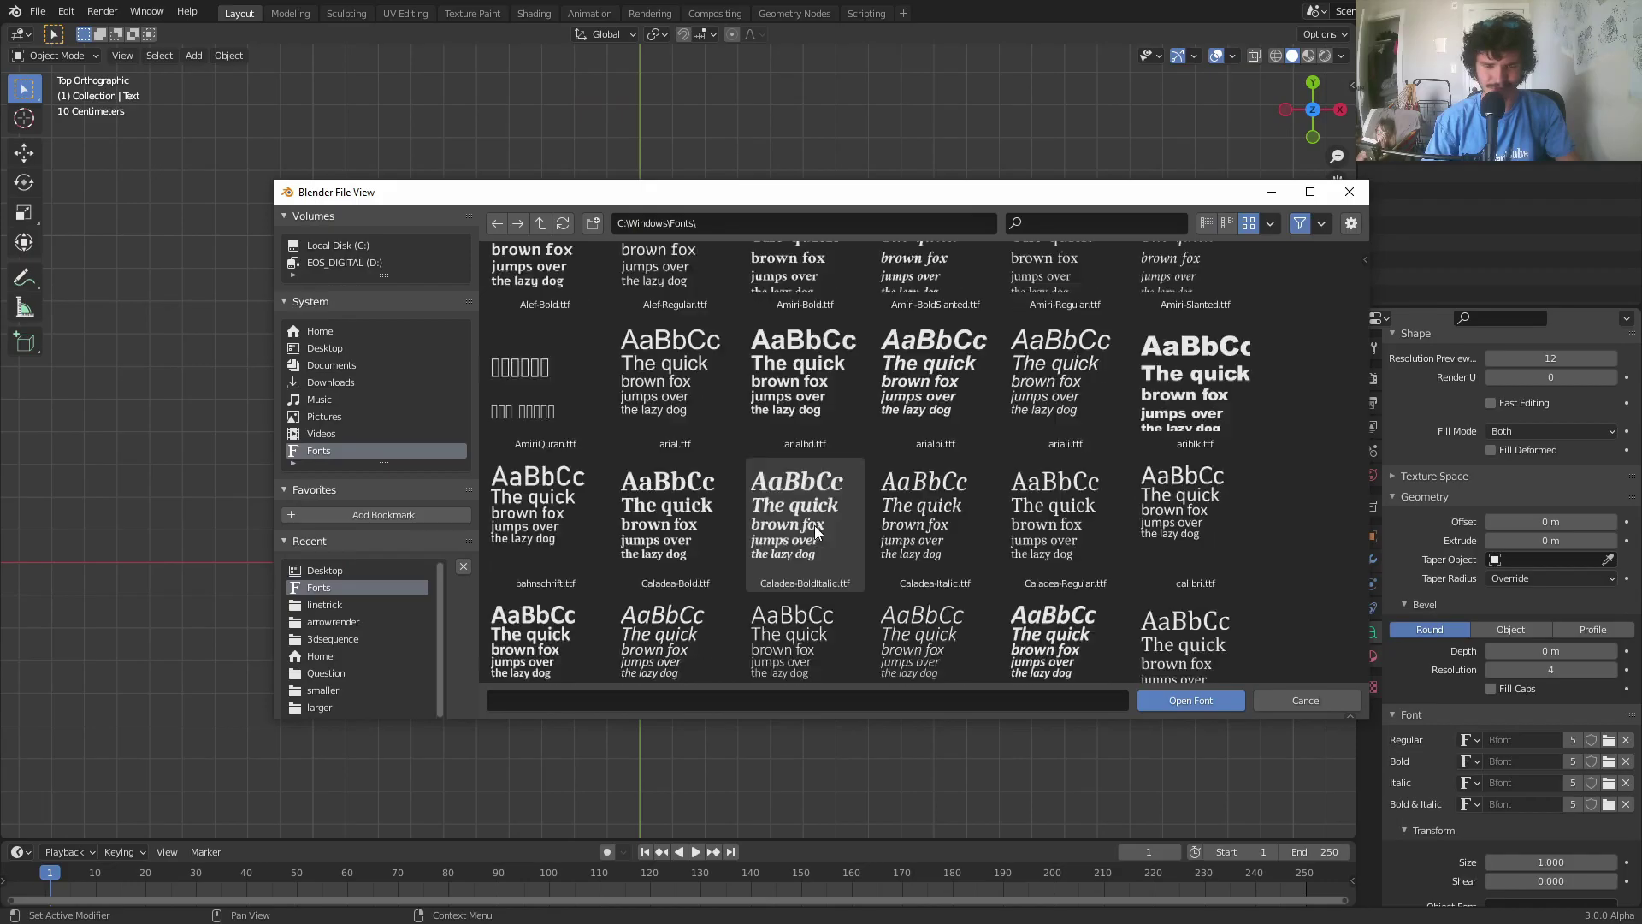
scroll(814, 525, down, 5)
scroll(815, 525, down, 2)
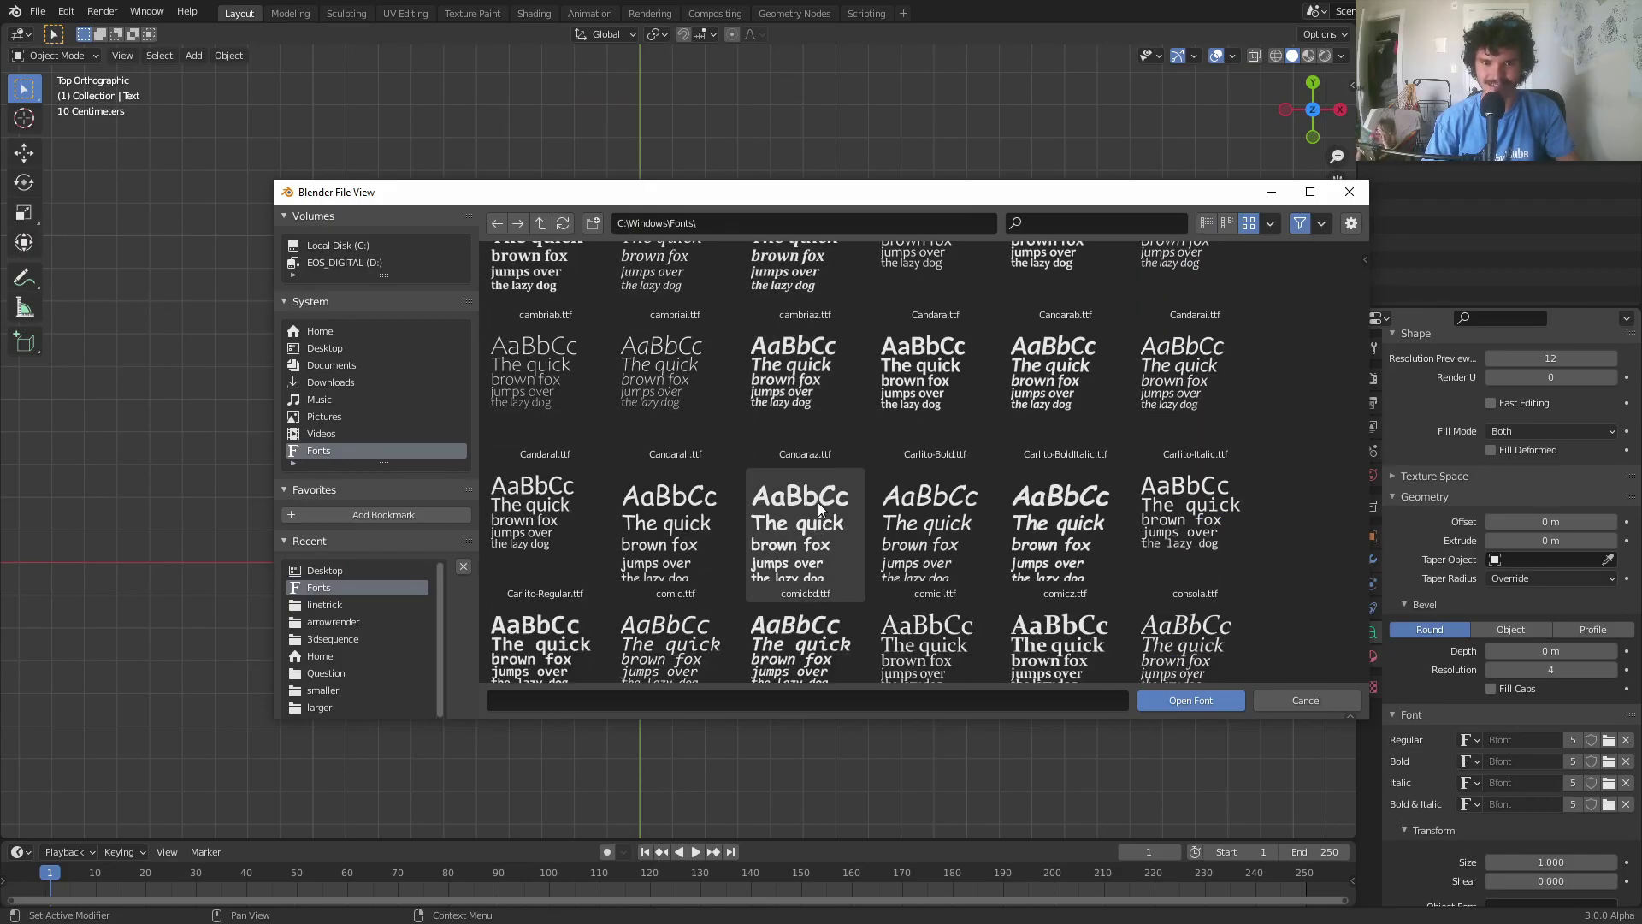
click(821, 509)
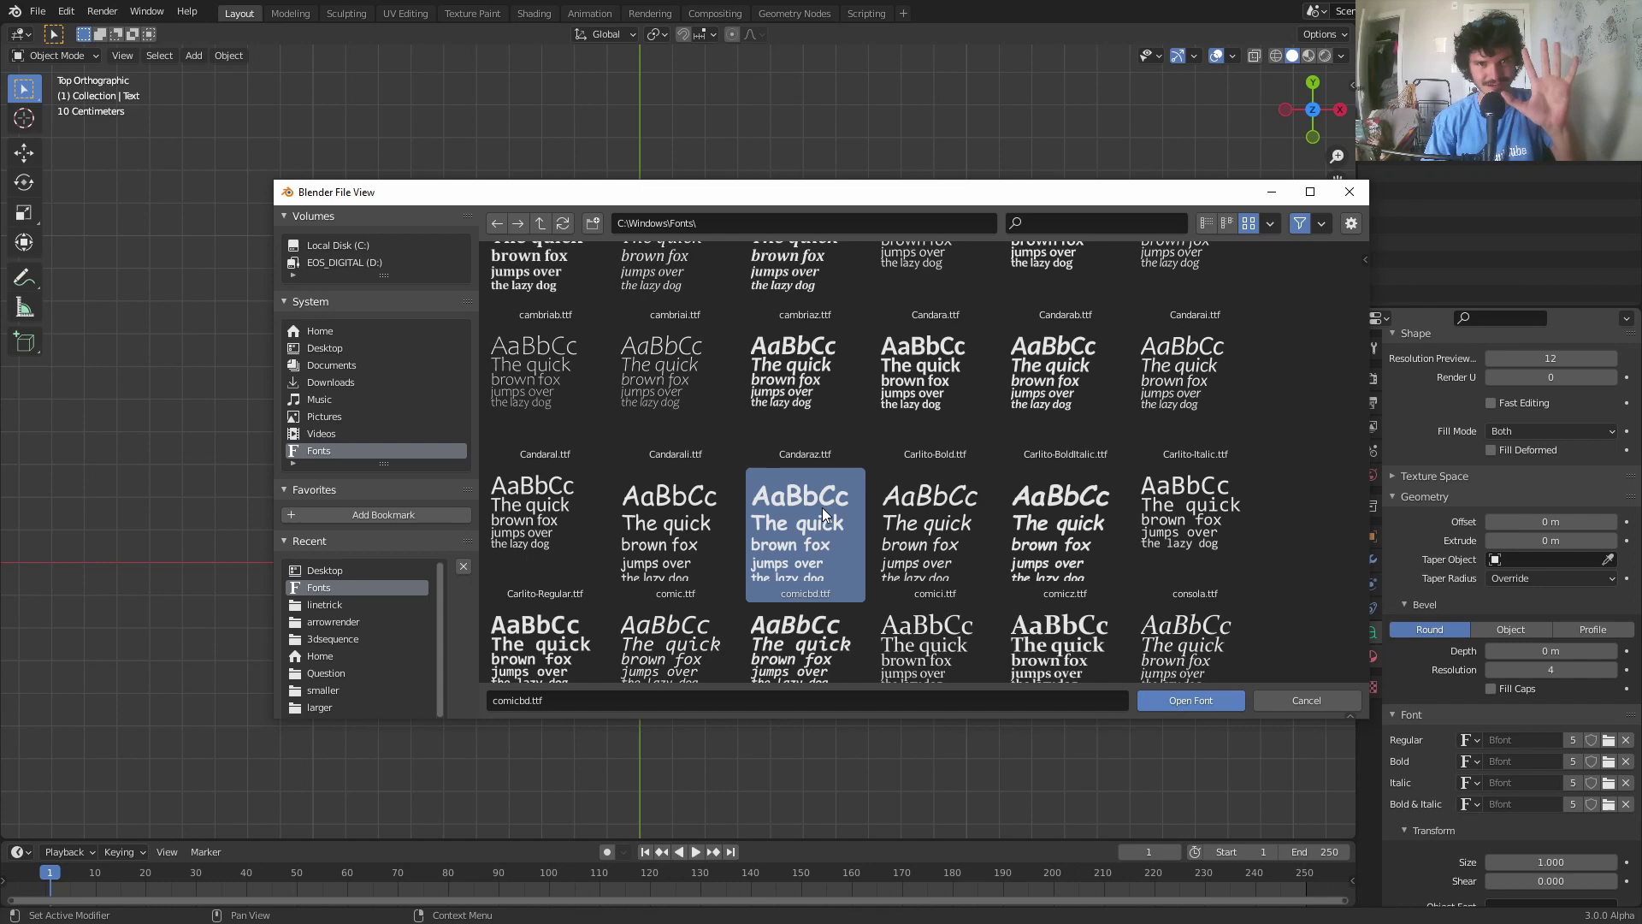
scroll(823, 506, down, 12)
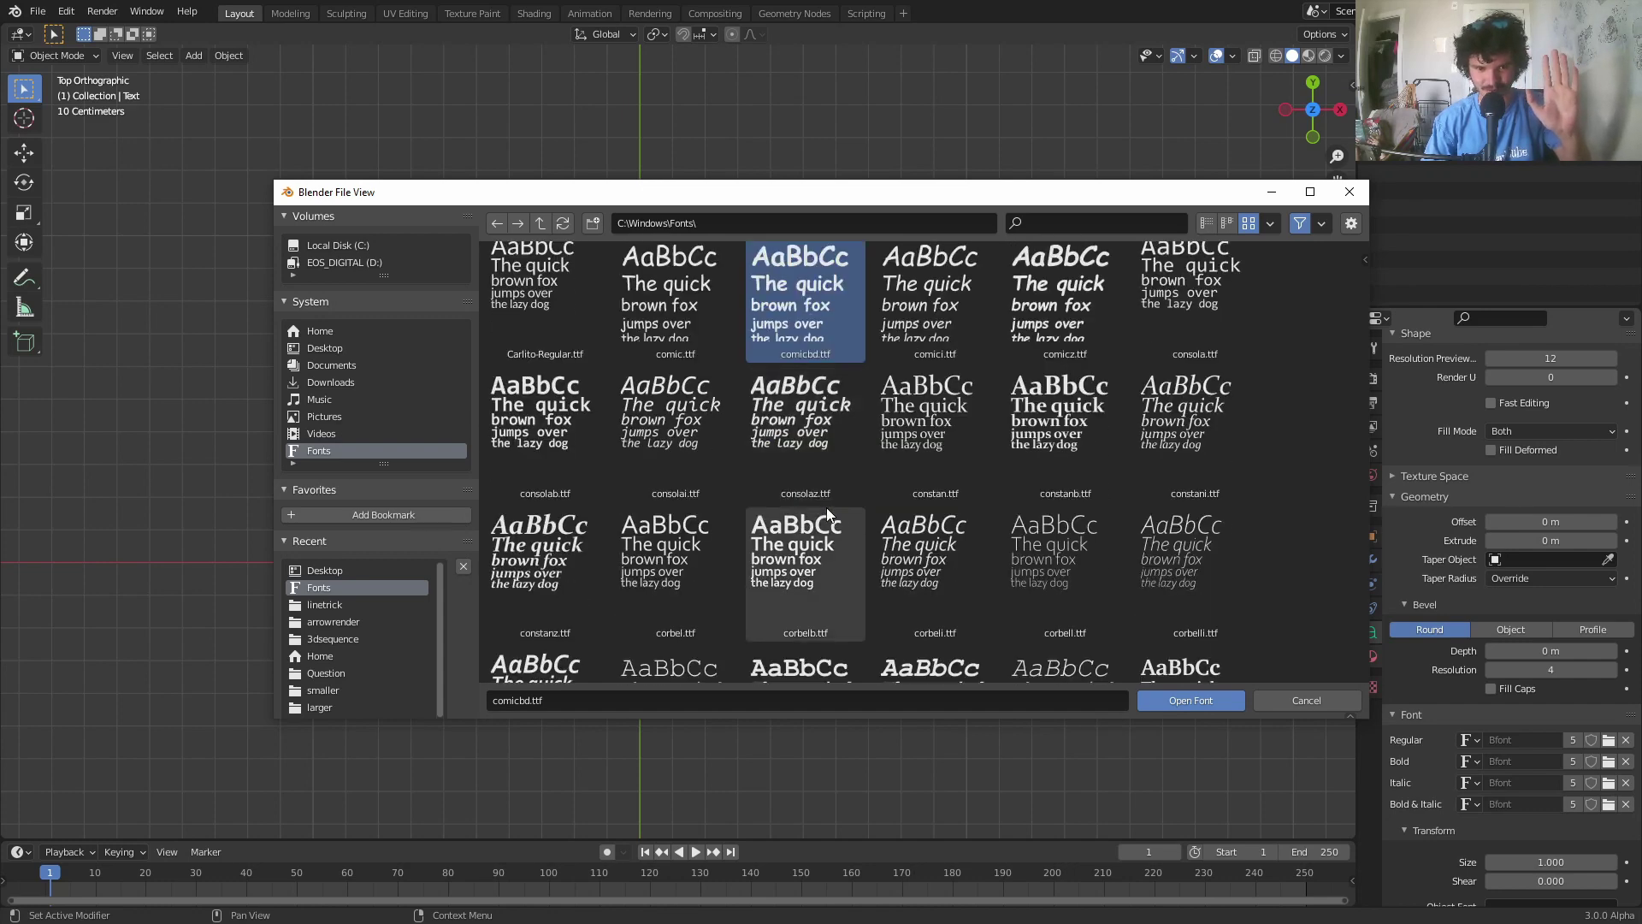
scroll(827, 511, down, 3)
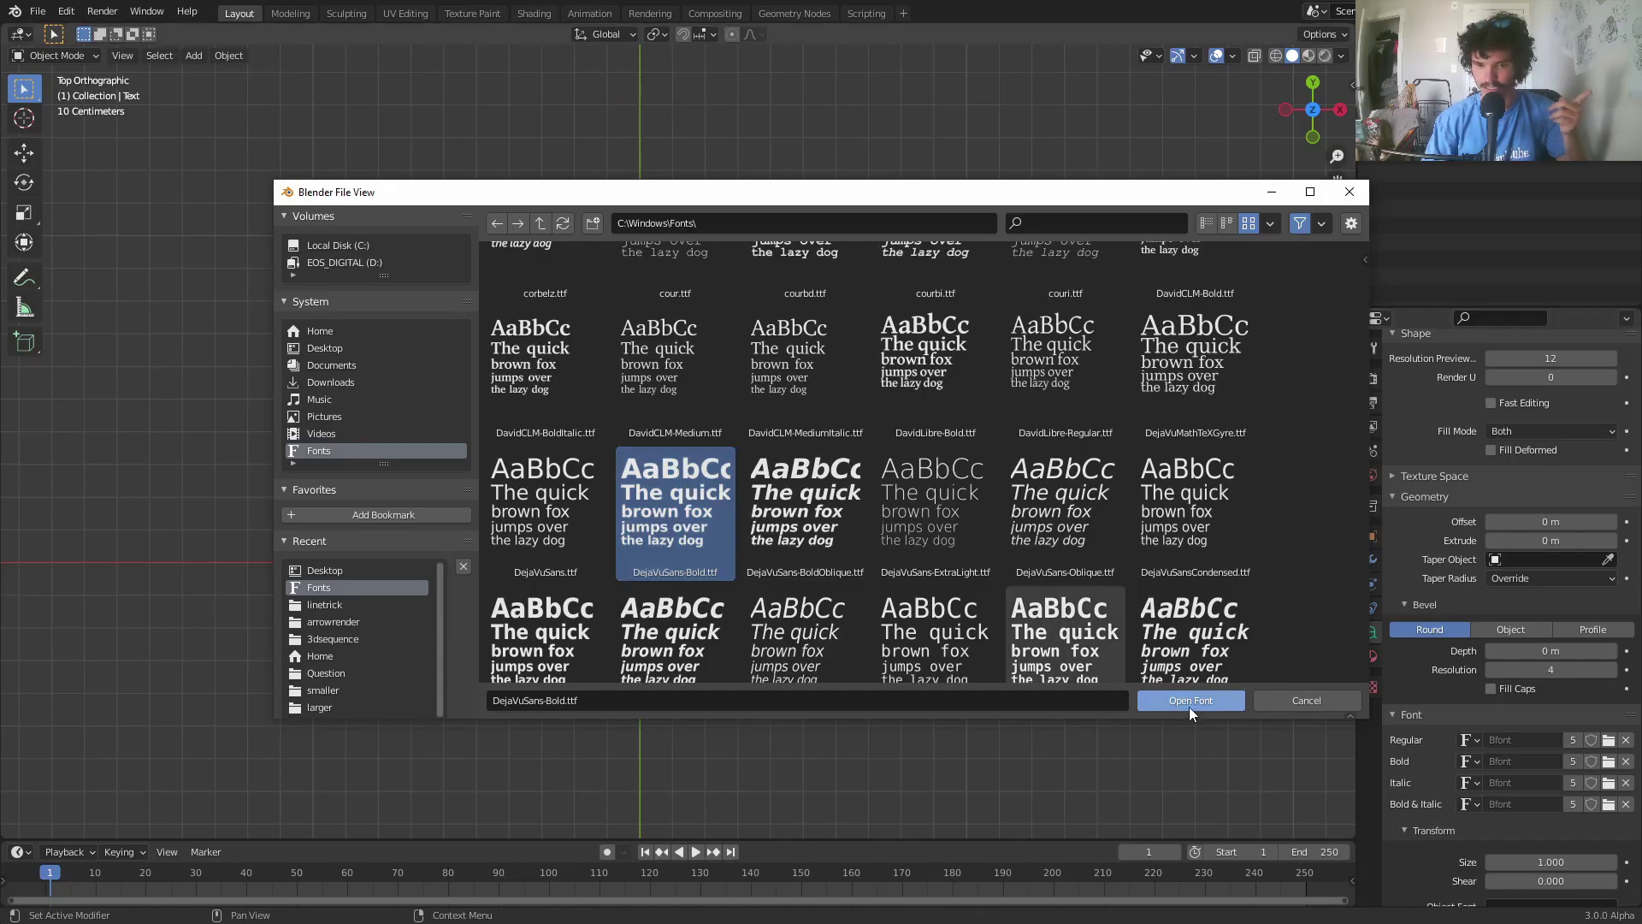
click(1188, 700)
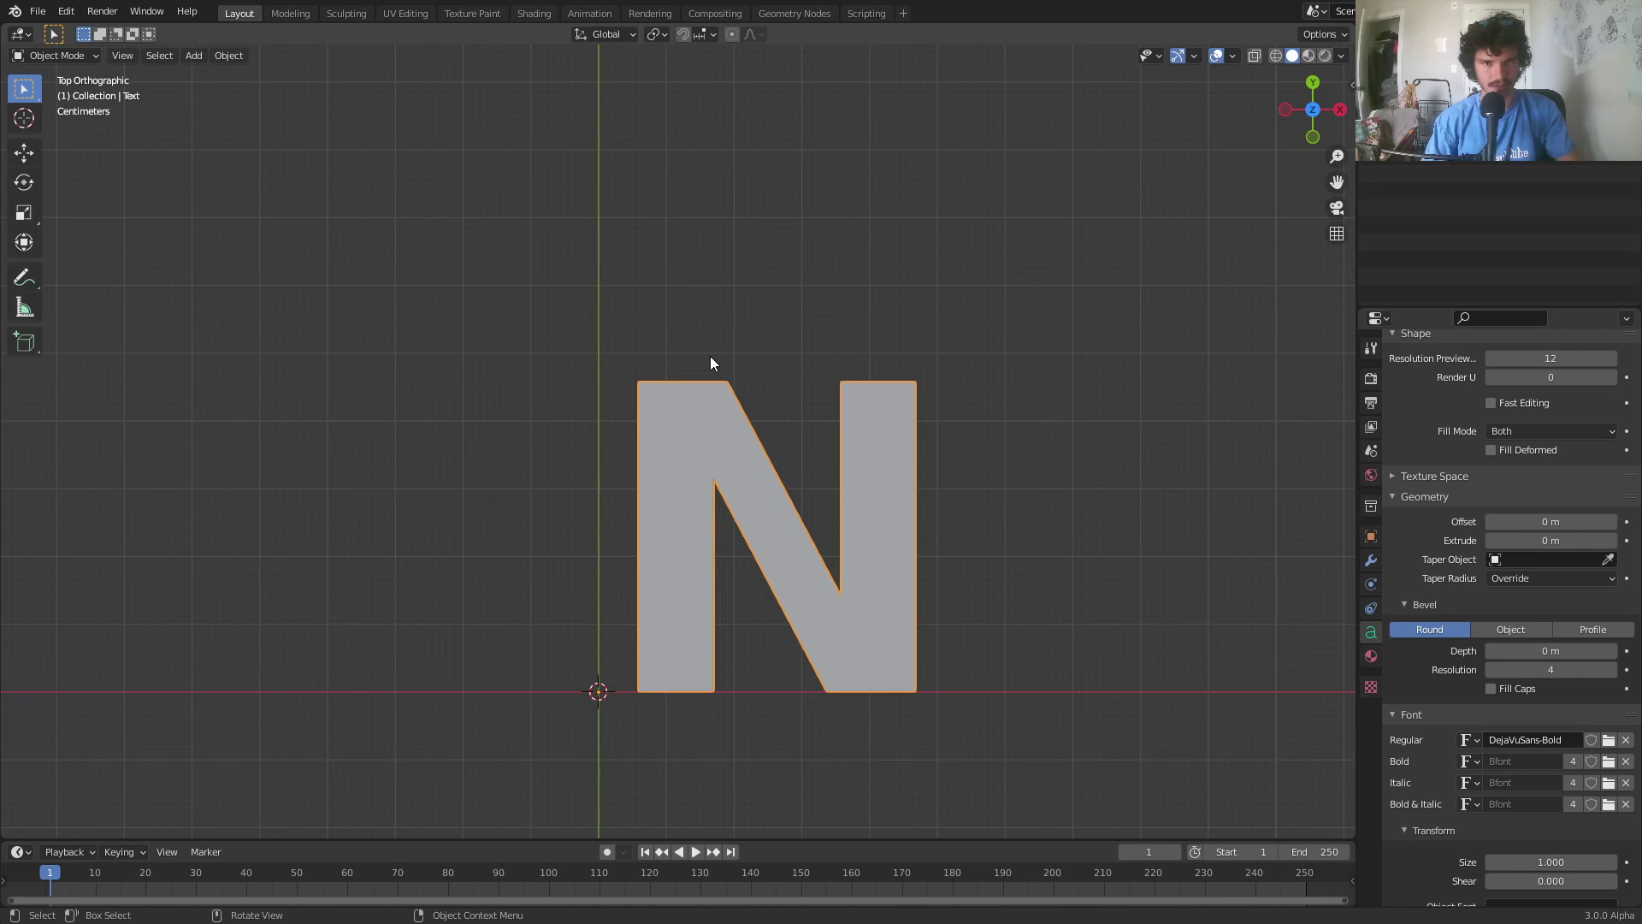
Set the N's origin to its geometry and zero its X and Y location
shift+middle_drag(882, 483, 838, 465)
click(226, 58)
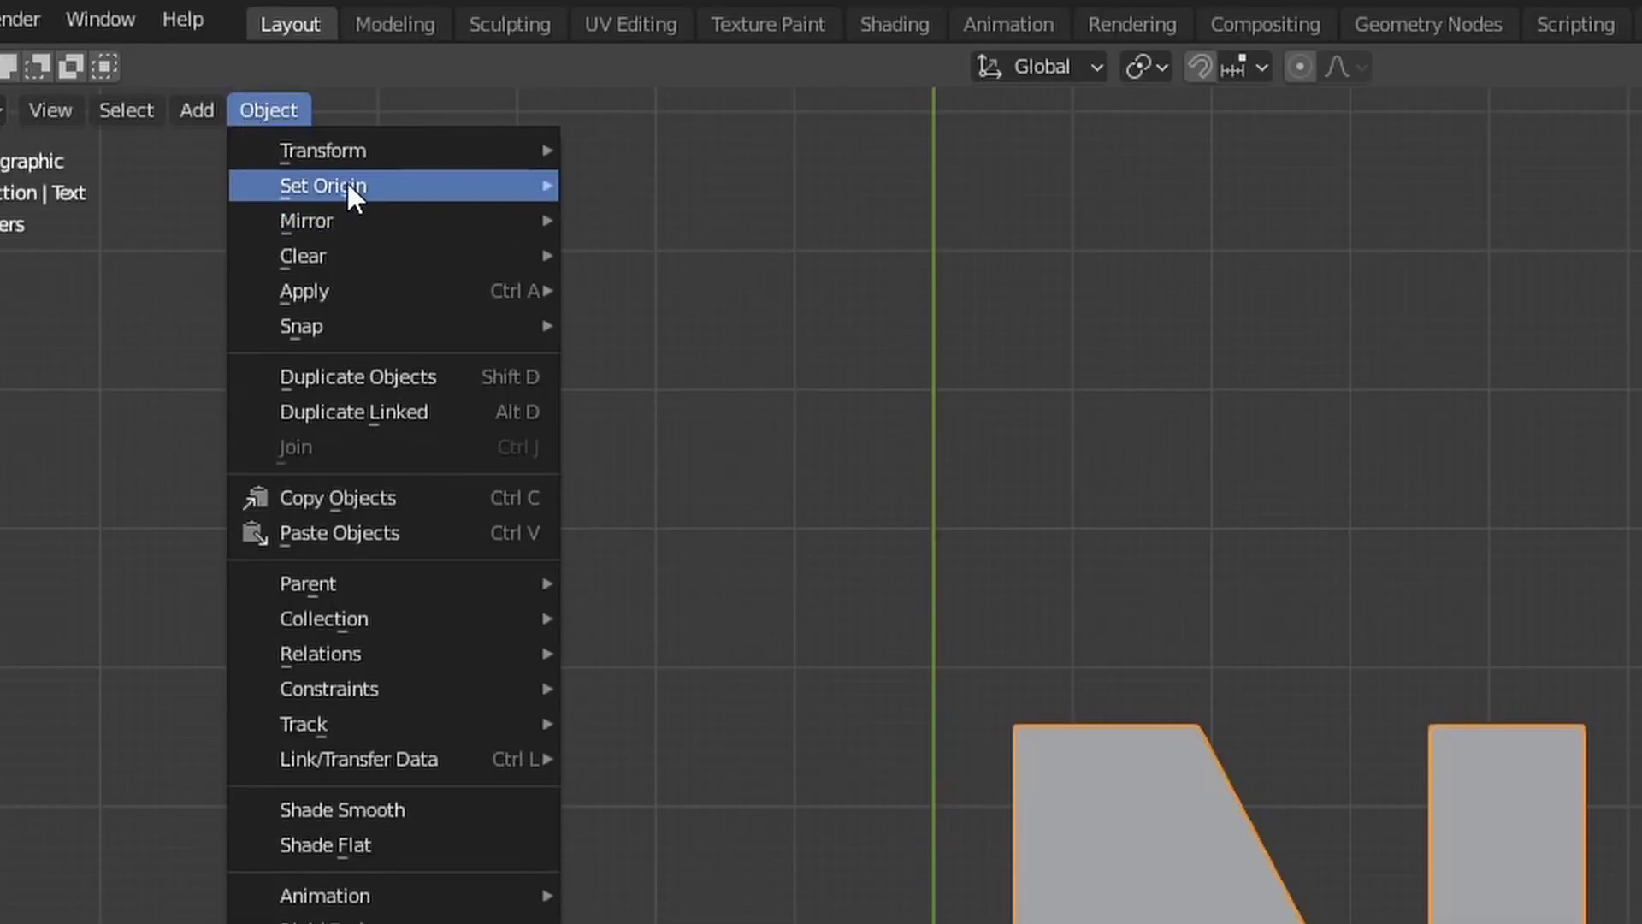
mouse_move(272, 94)
click(736, 221)
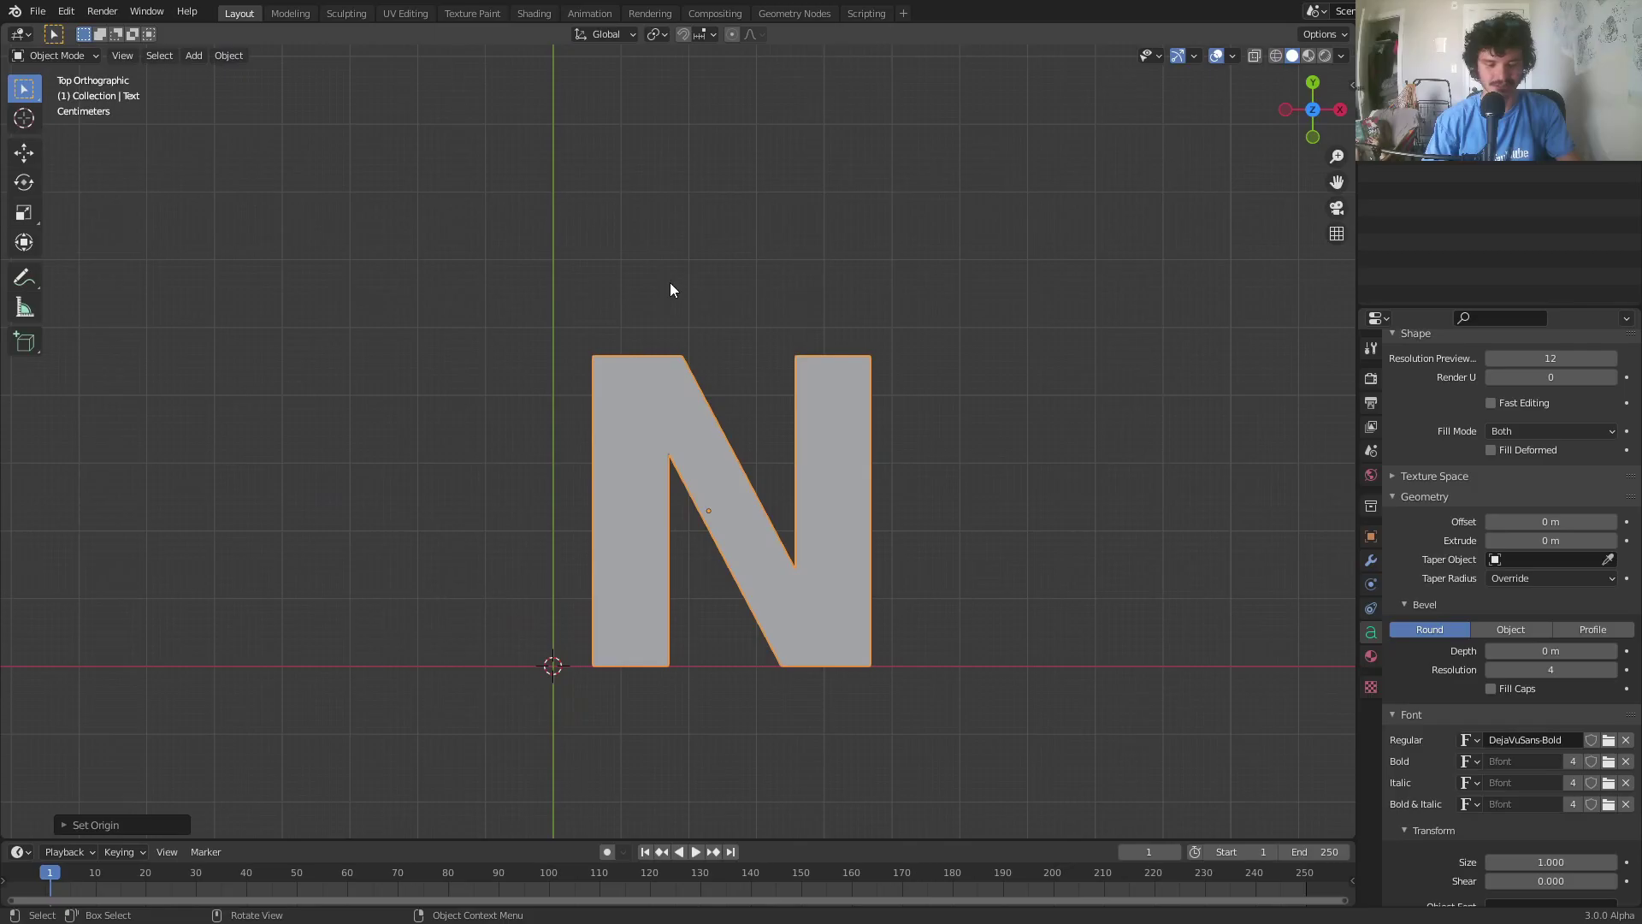
text(n)
text(0)
key(Return)
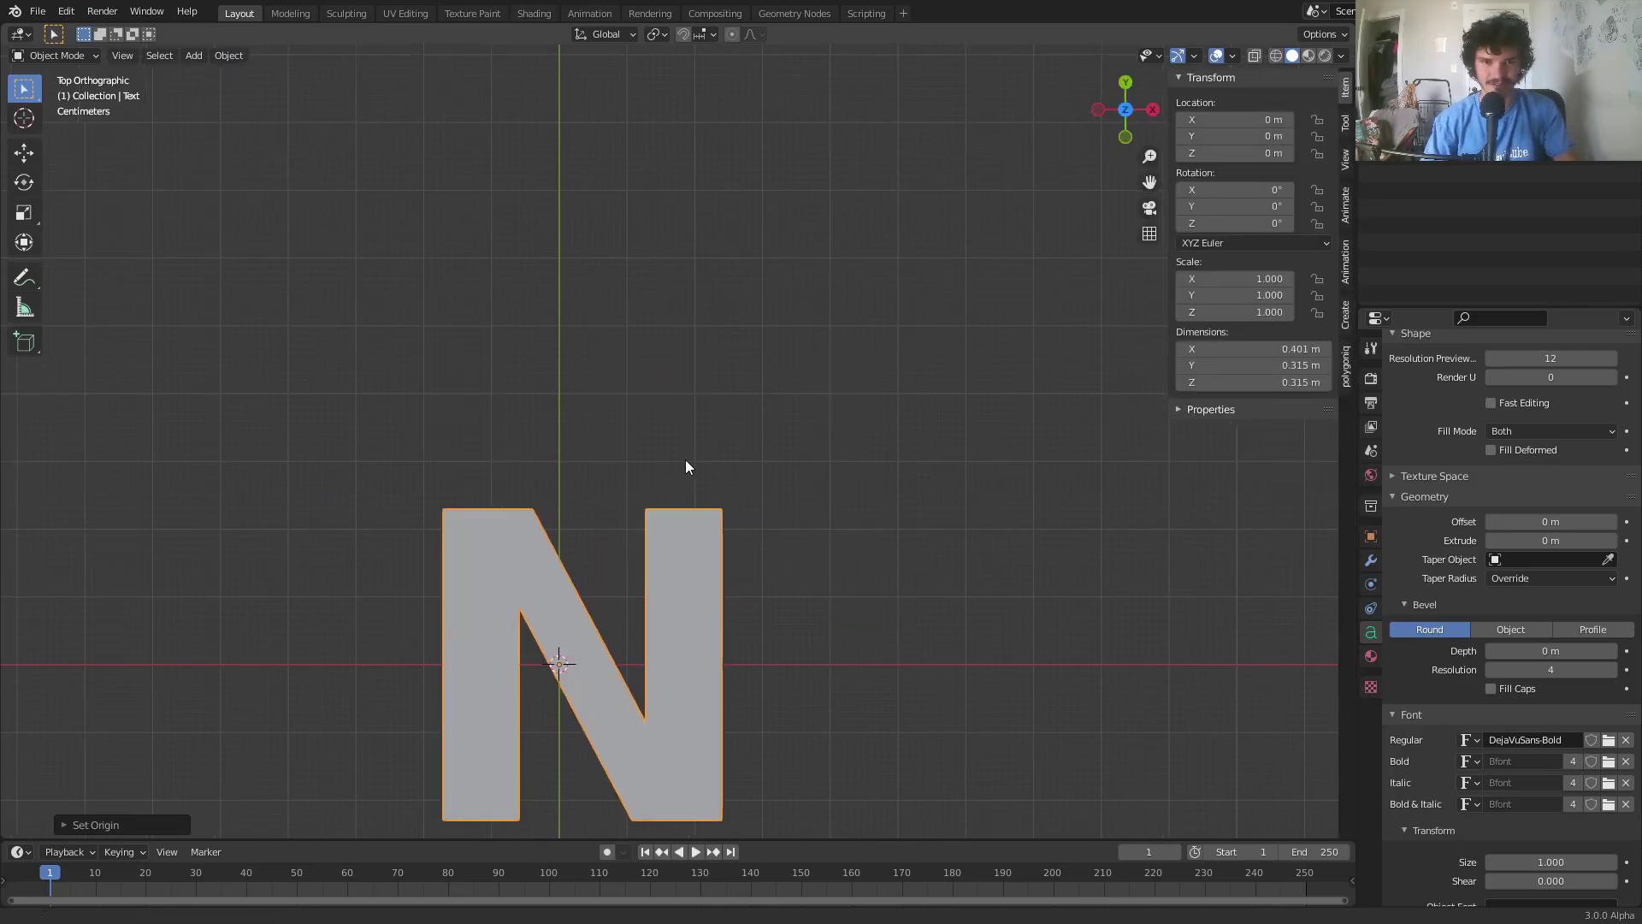
shift+middle_drag(685, 460, 751, 364)
Convert the N text object into a mesh
key(Tab)
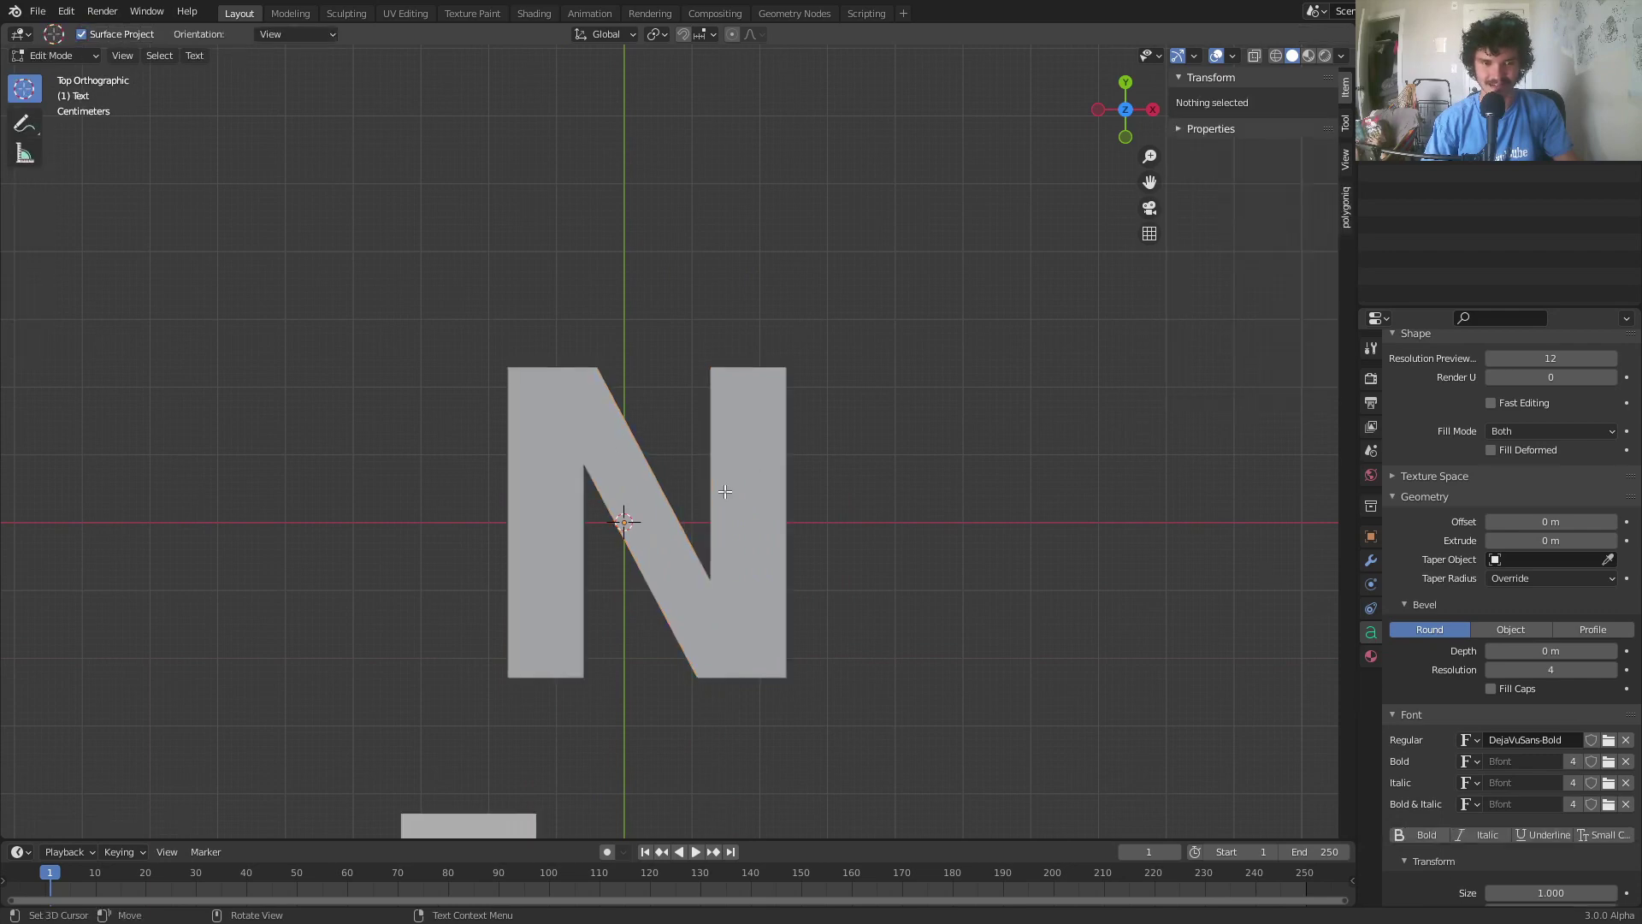
key(Tab)
scroll(700, 567, up, 3)
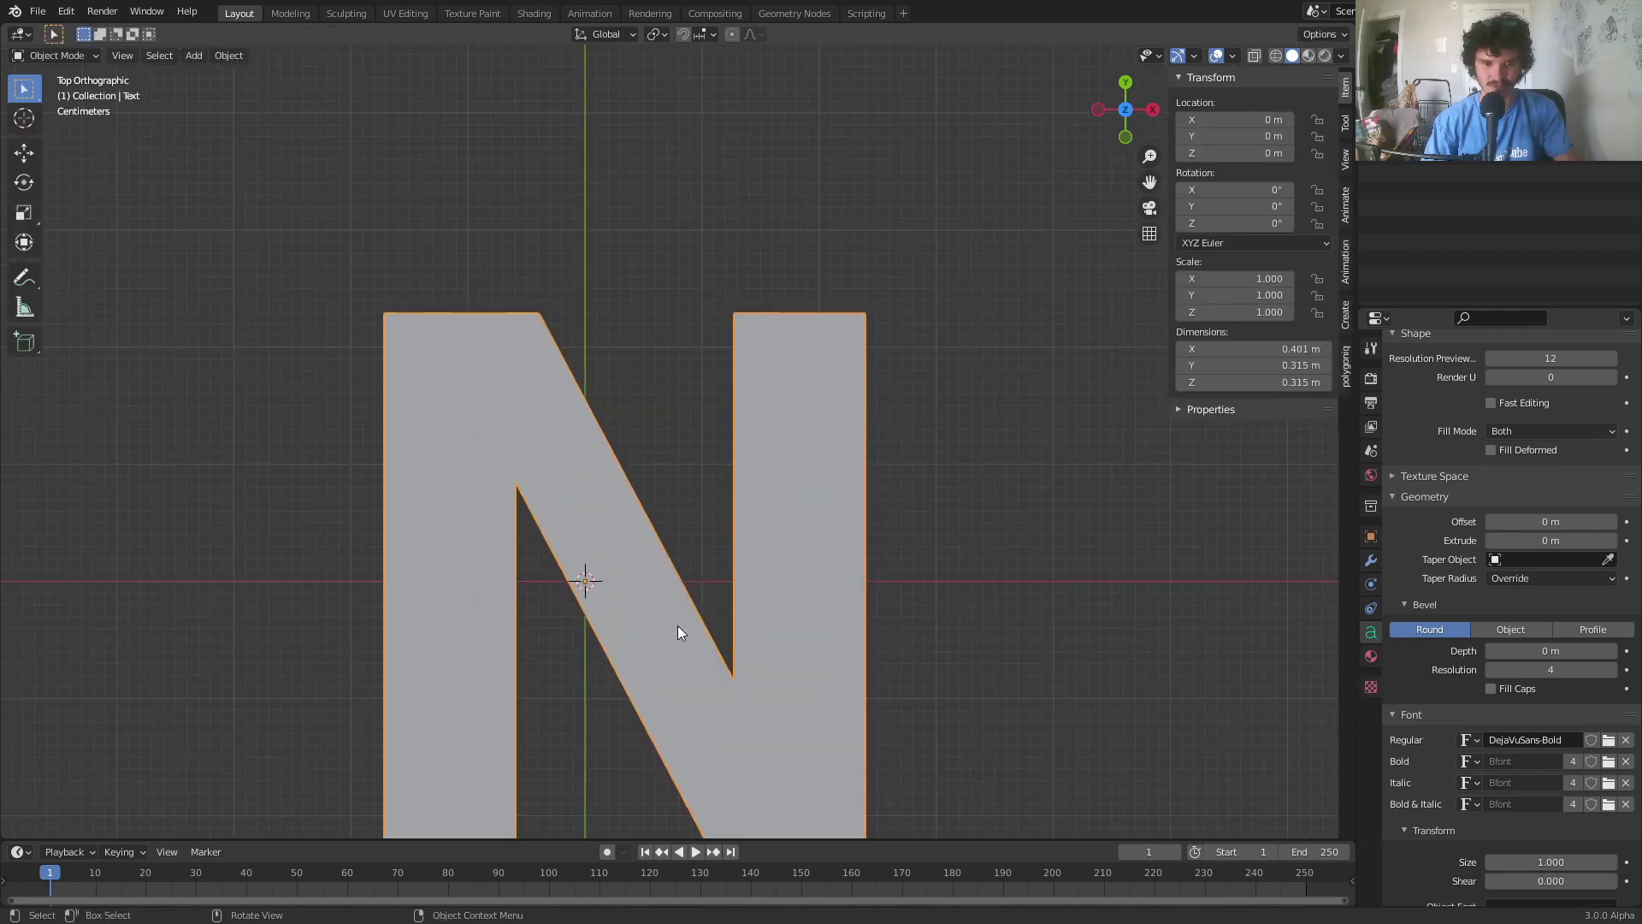
scroll(665, 443, down, 5)
key(Tab)
key(Tab)
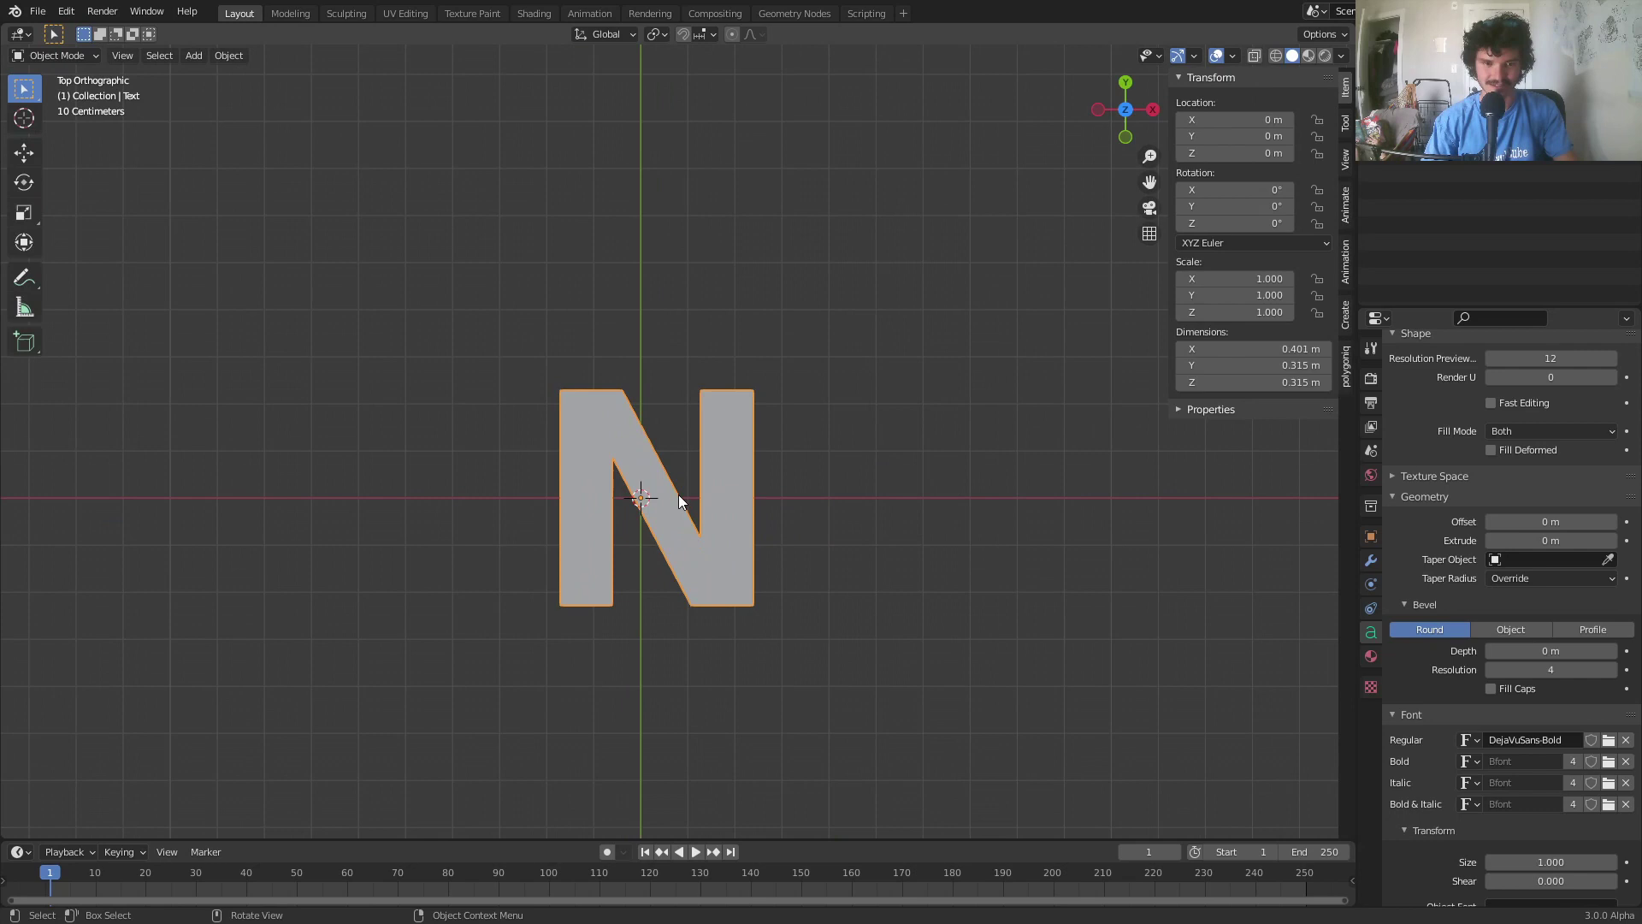
key(F3)
text(conver to)
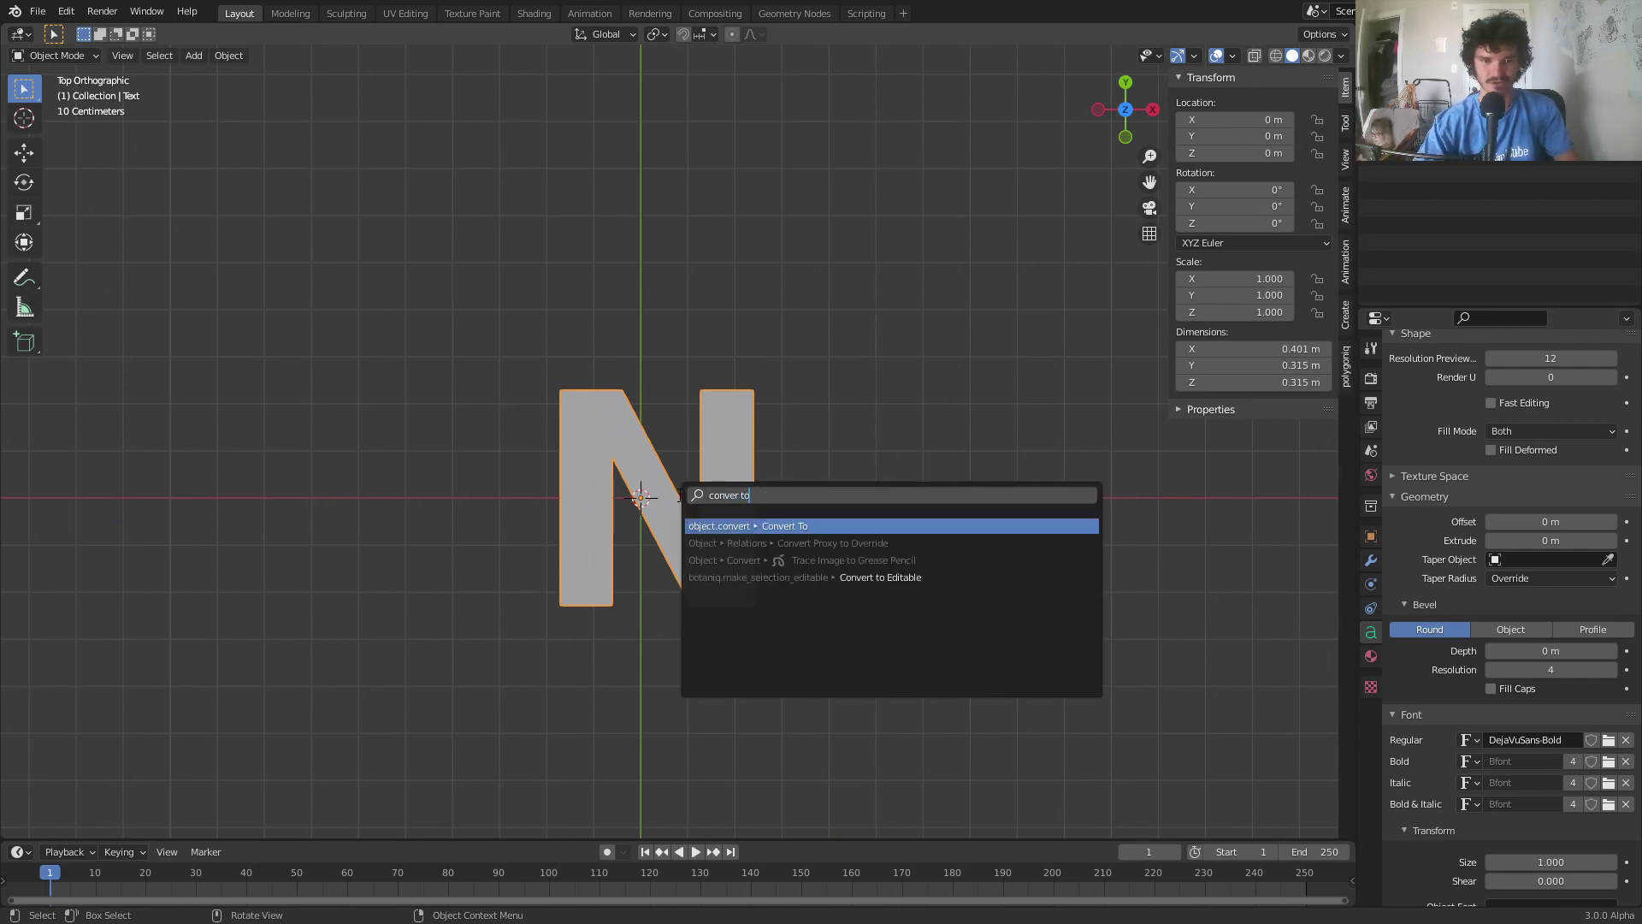
key(Return)
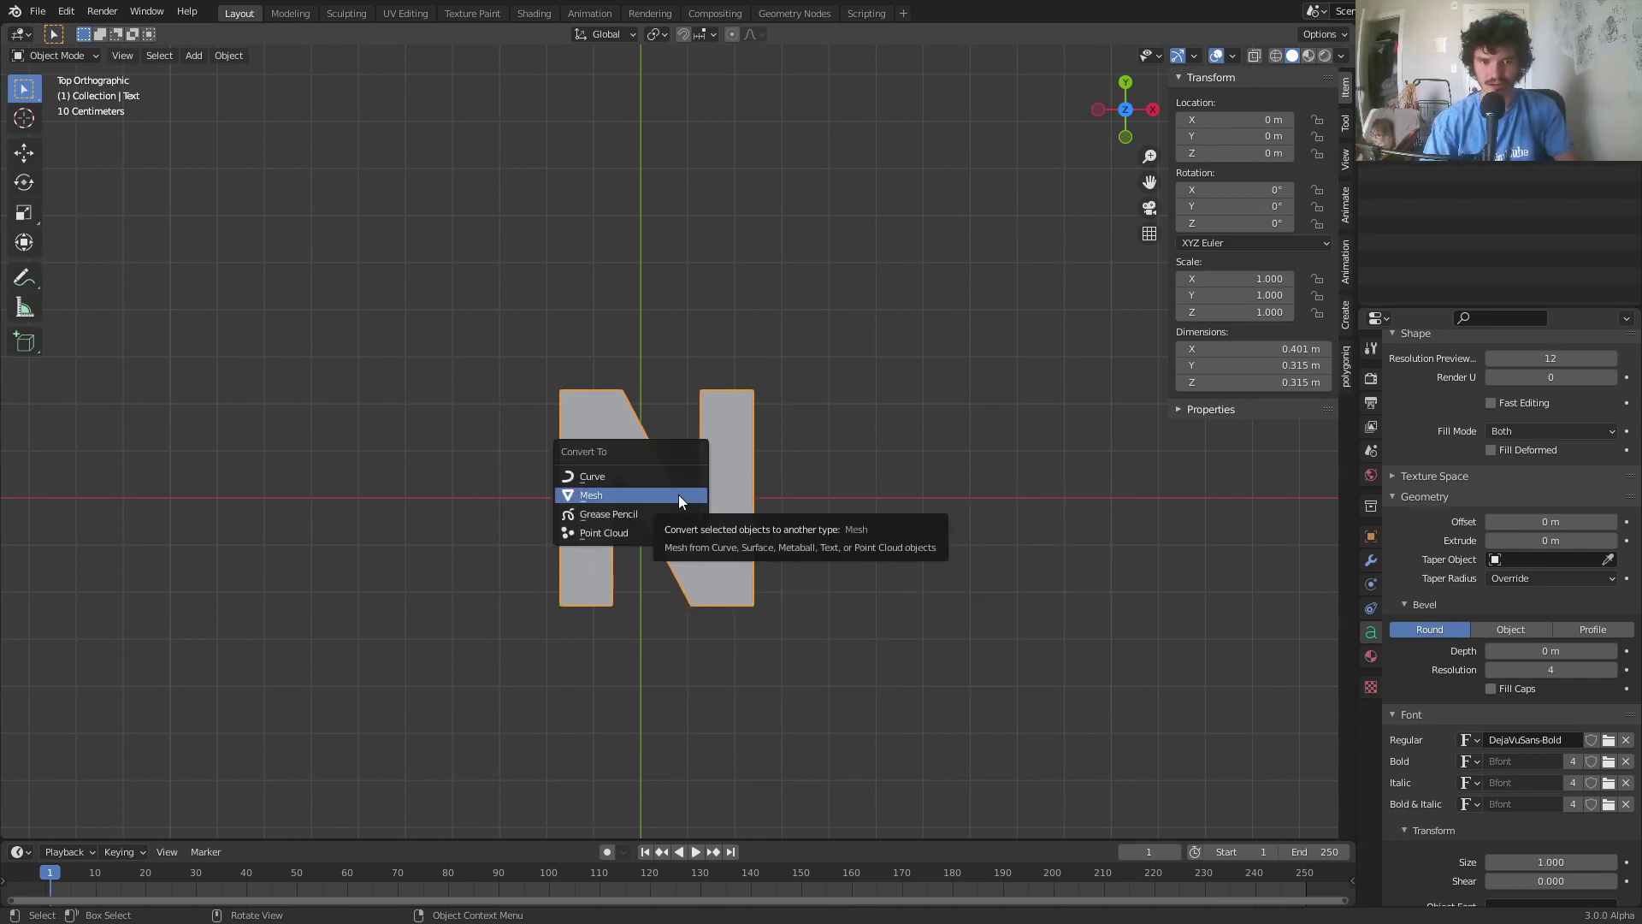
click(680, 494)
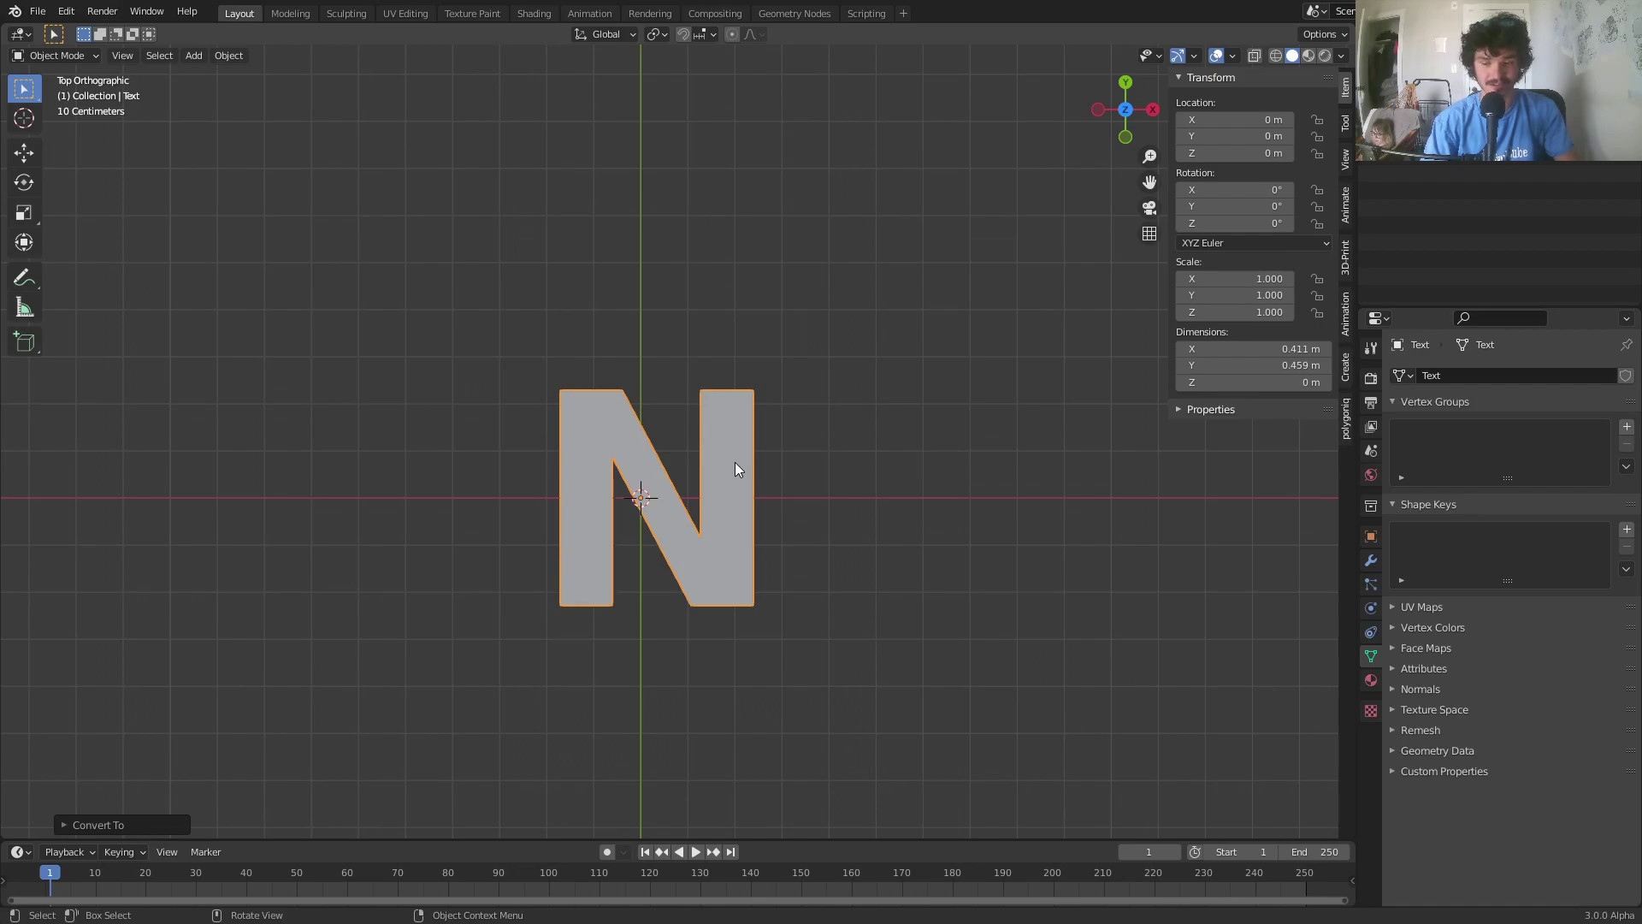
Line up the three left inner-edge vertices vertically by scaling X to 0
scroll(735, 468, up, 3)
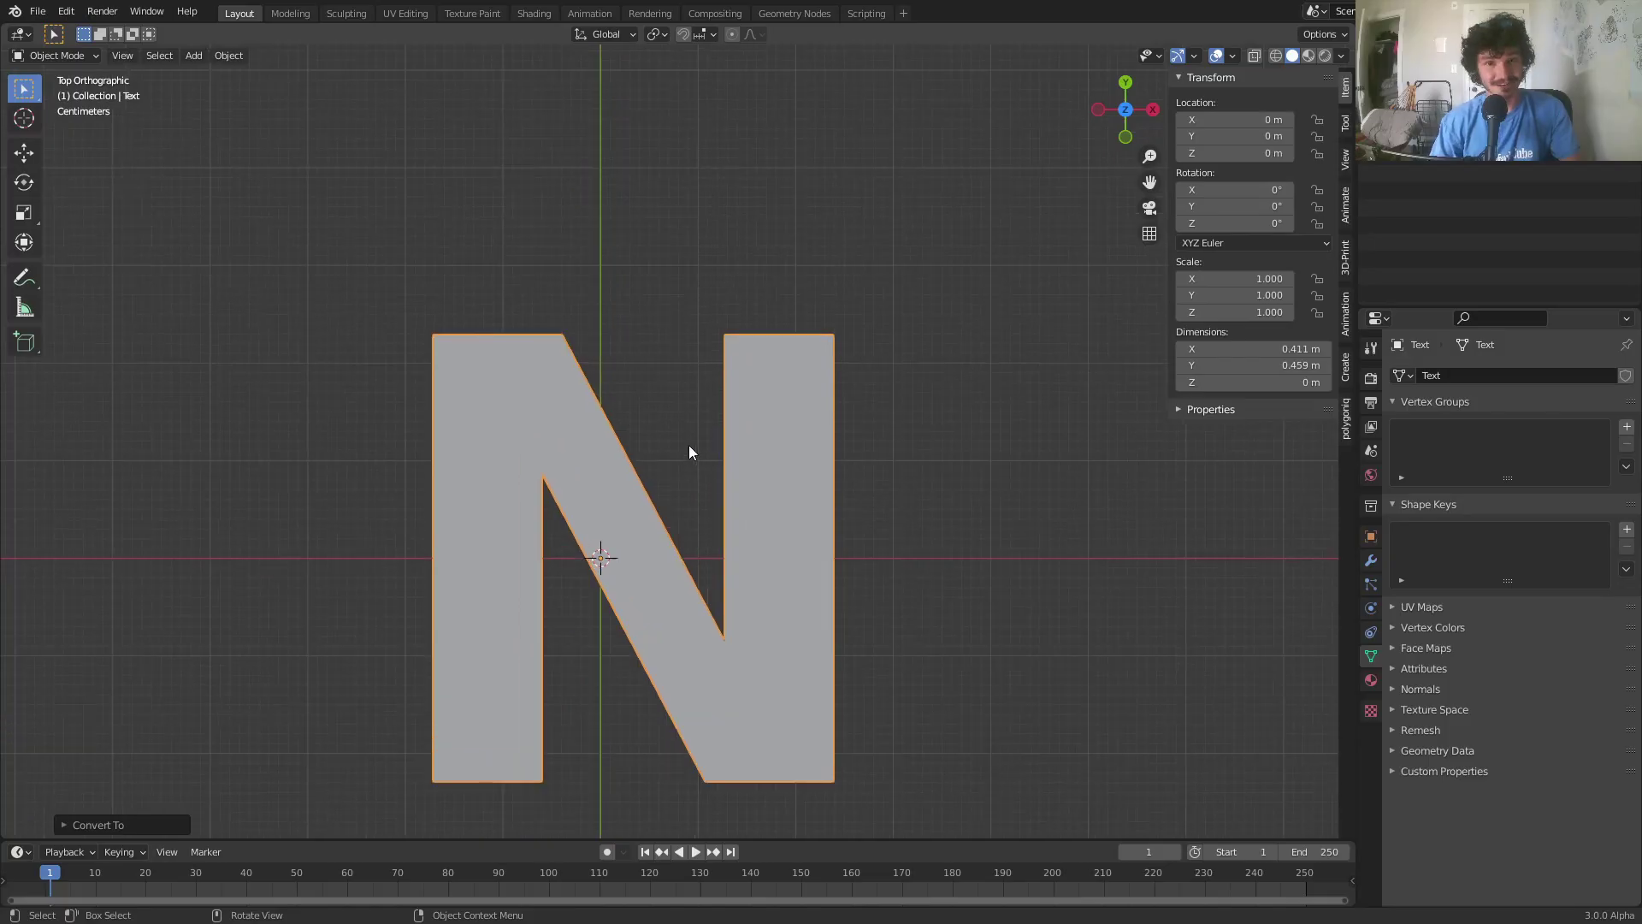
key(Tab)
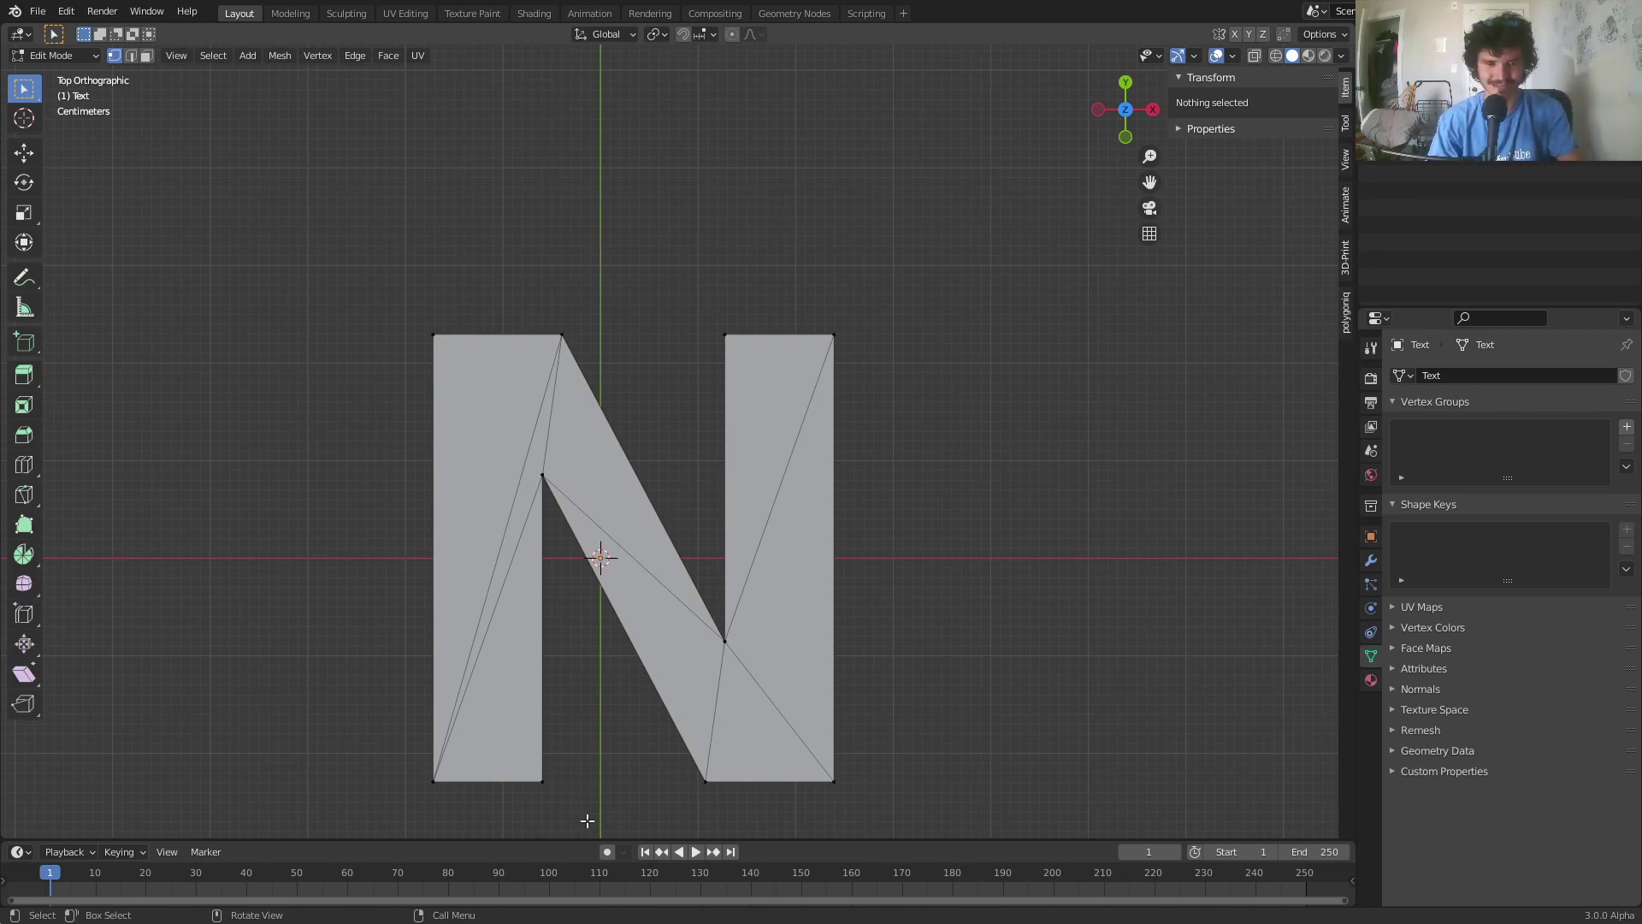
drag(587, 820, 519, 325)
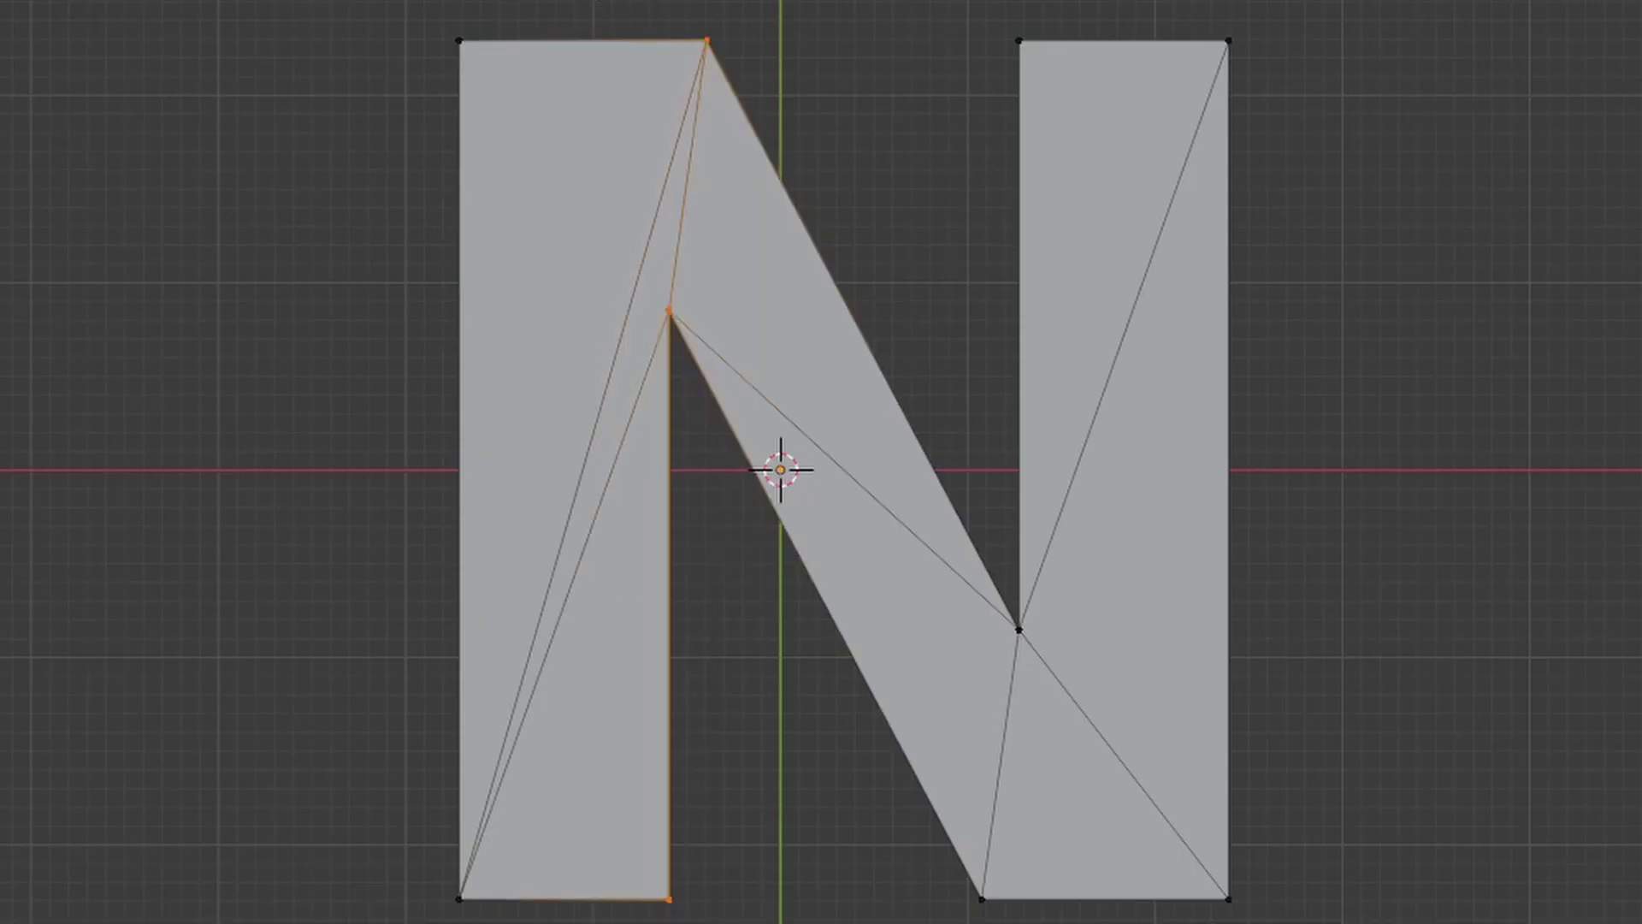
key(s)
key(x)
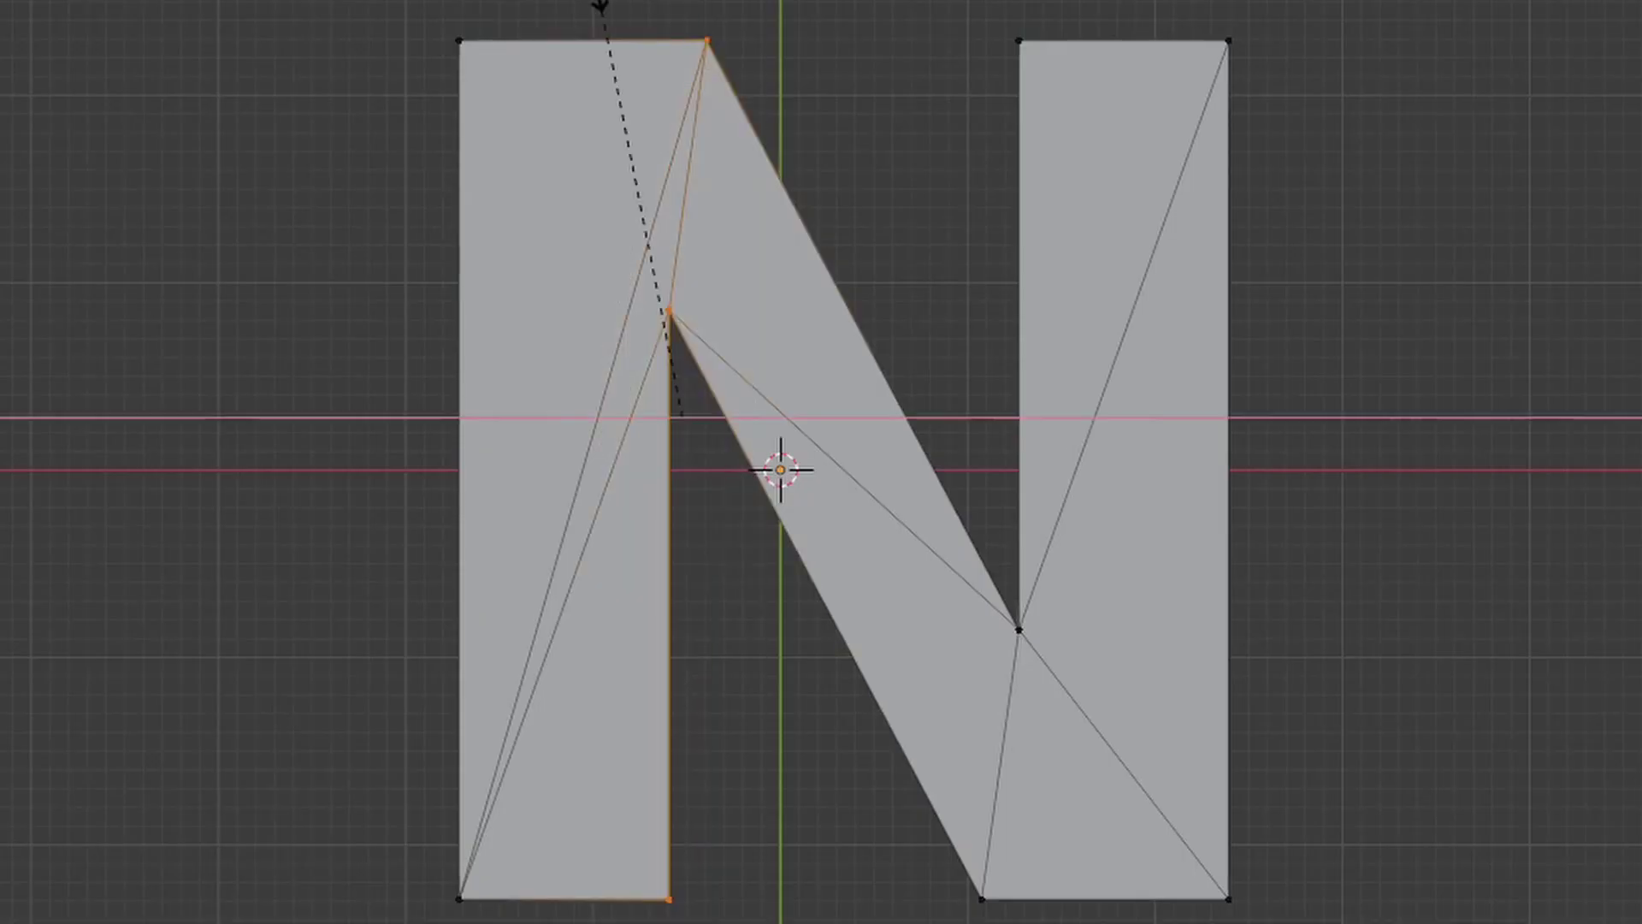
key(0)
key(Return)
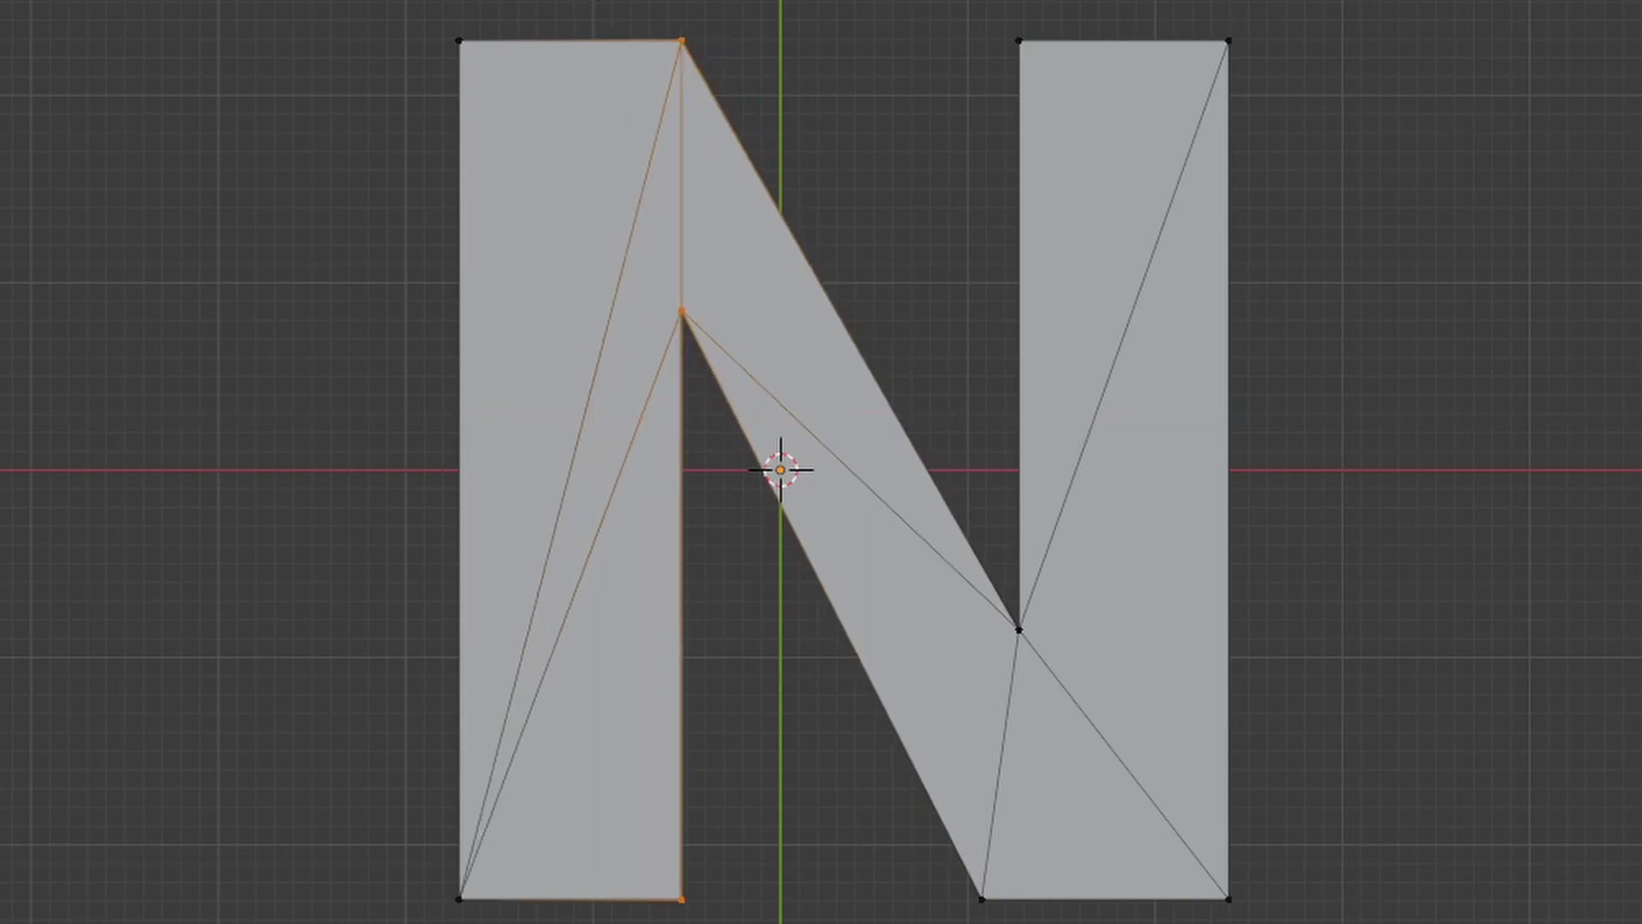
Straighten the right stem's inner vertices by scaling them to 0 on X
drag(841, 4, 1095, 919)
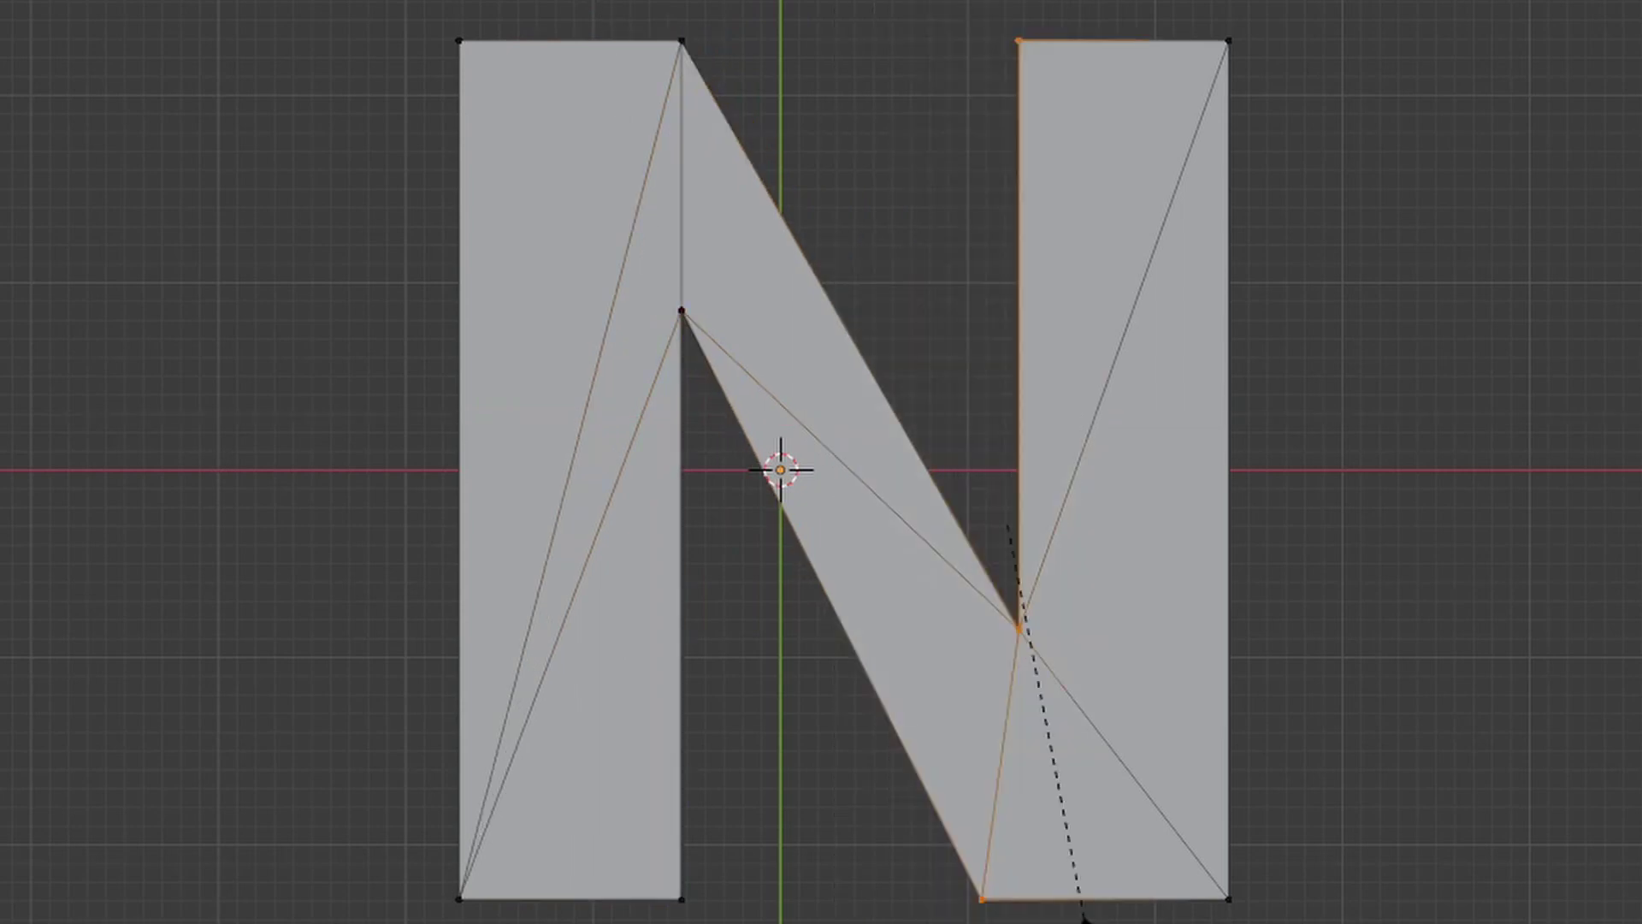
key(x)
key(0)
key(Return)
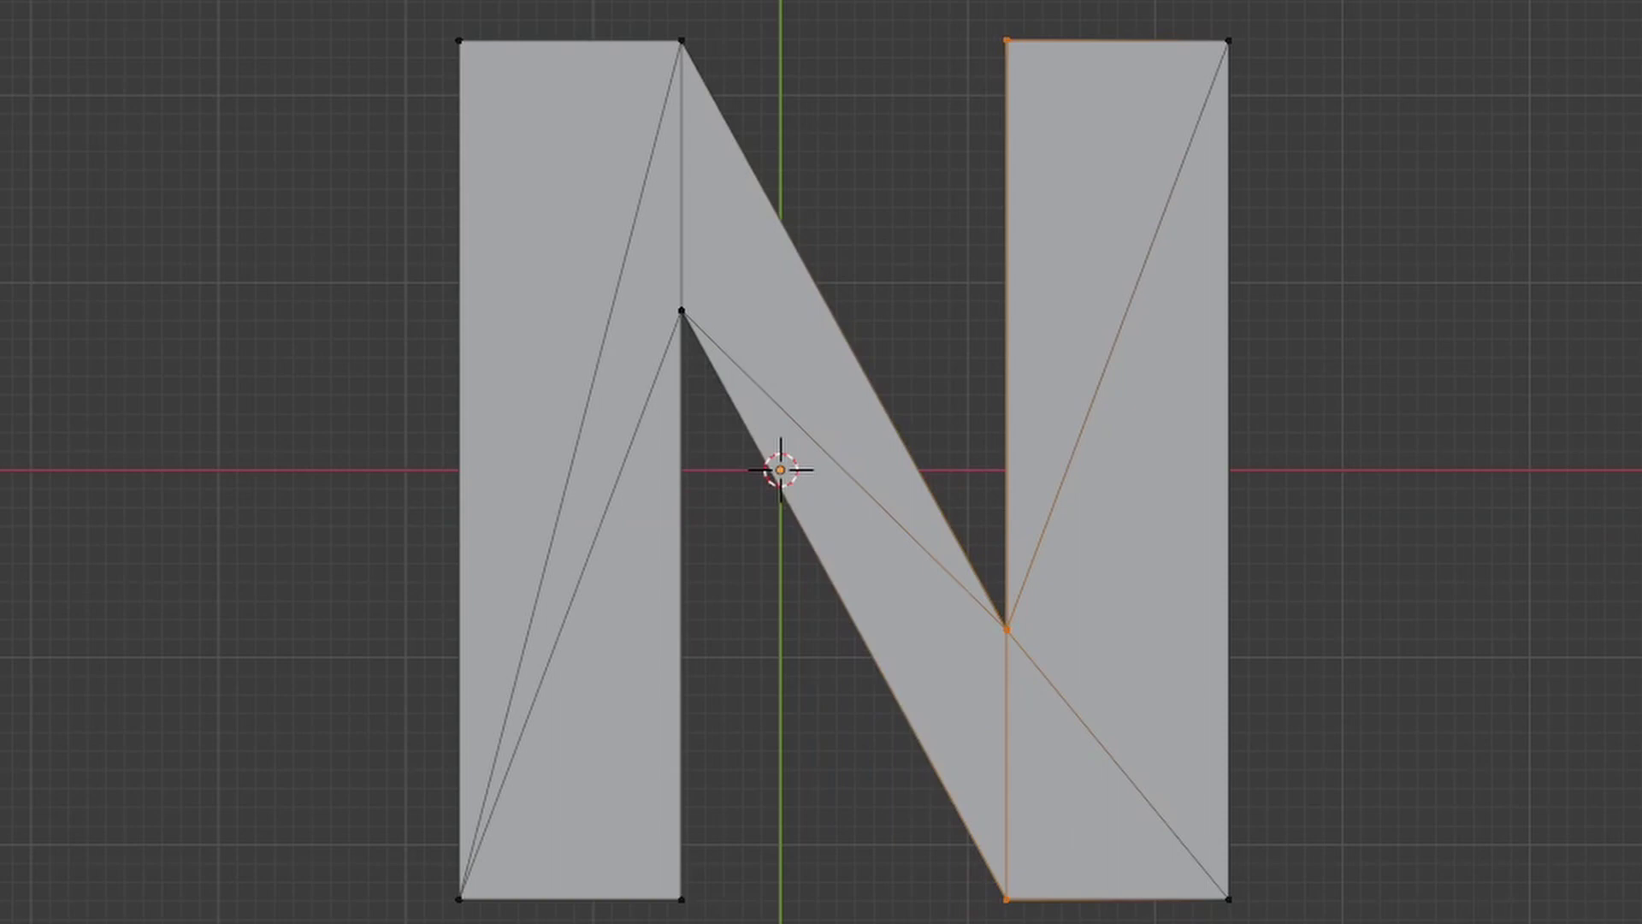
Scale the diagonal's two middle corner vertices closer together along Y
drag(1095, 755, 922, 586)
shift+drag(603, 403, 795, 261)
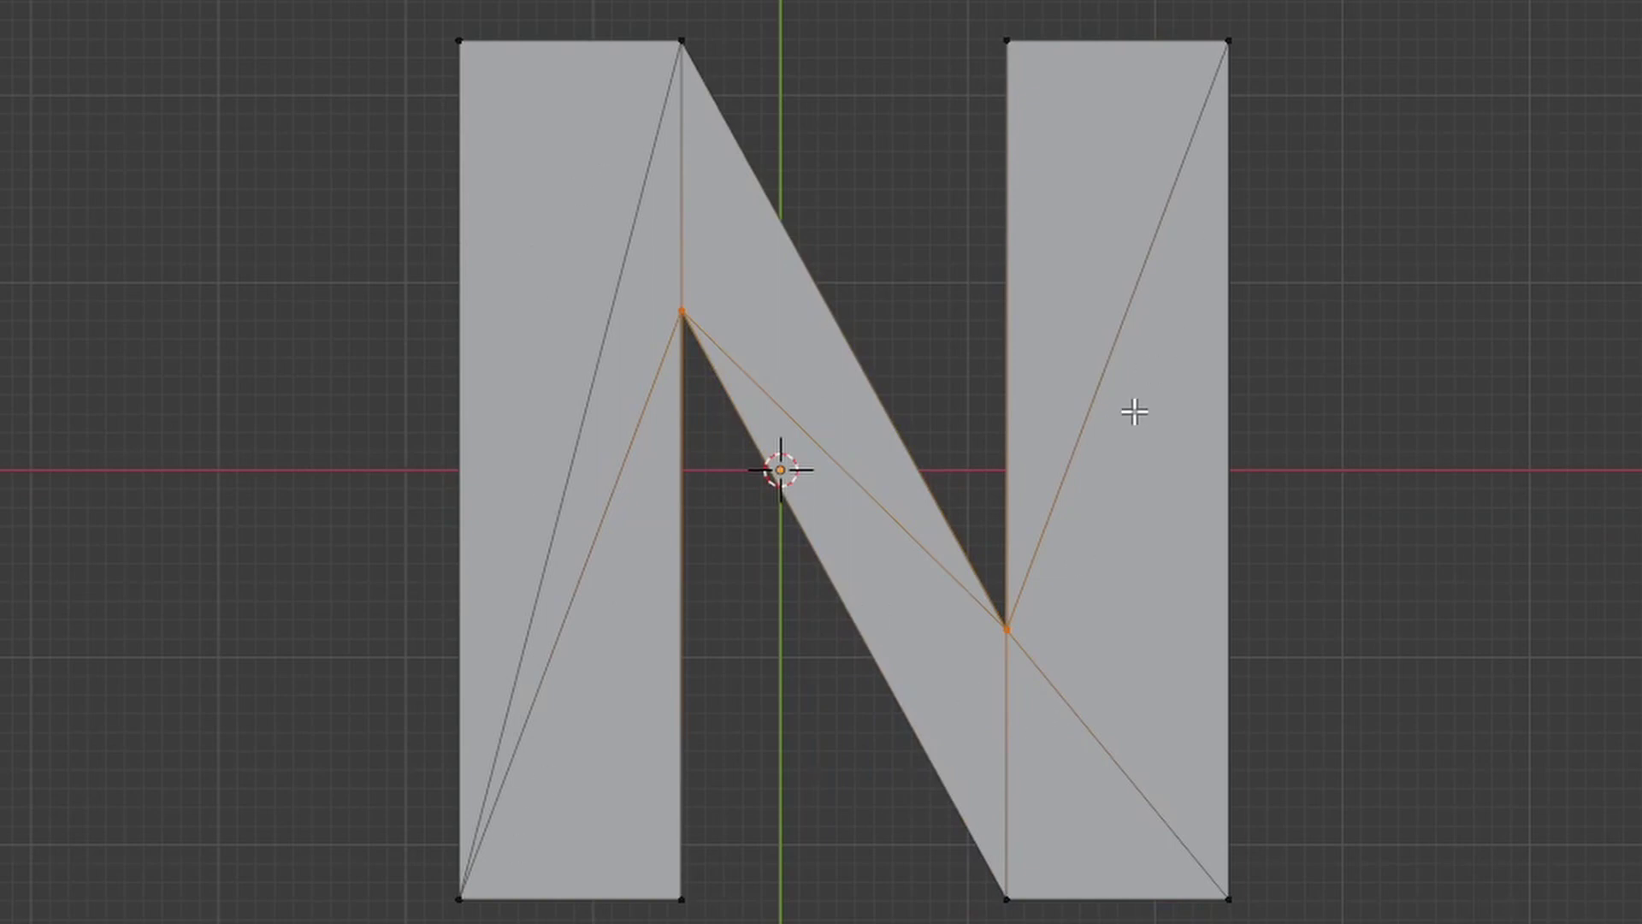
key(s)
key(y)
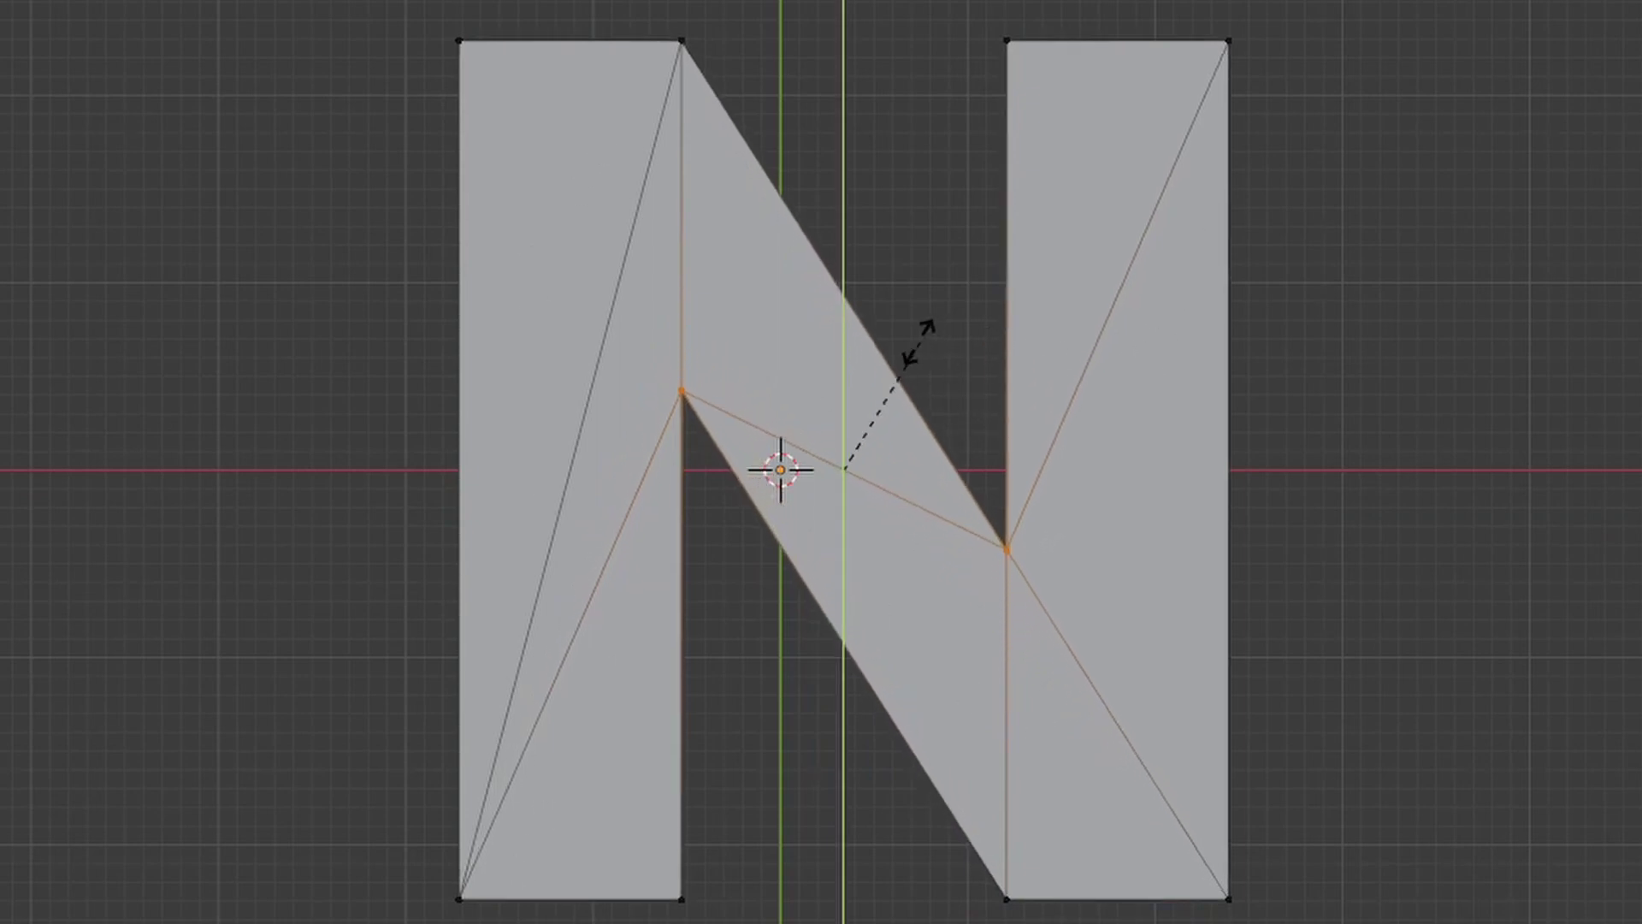
click(832, 374)
key(Tab)
scroll(901, 381, down, 3)
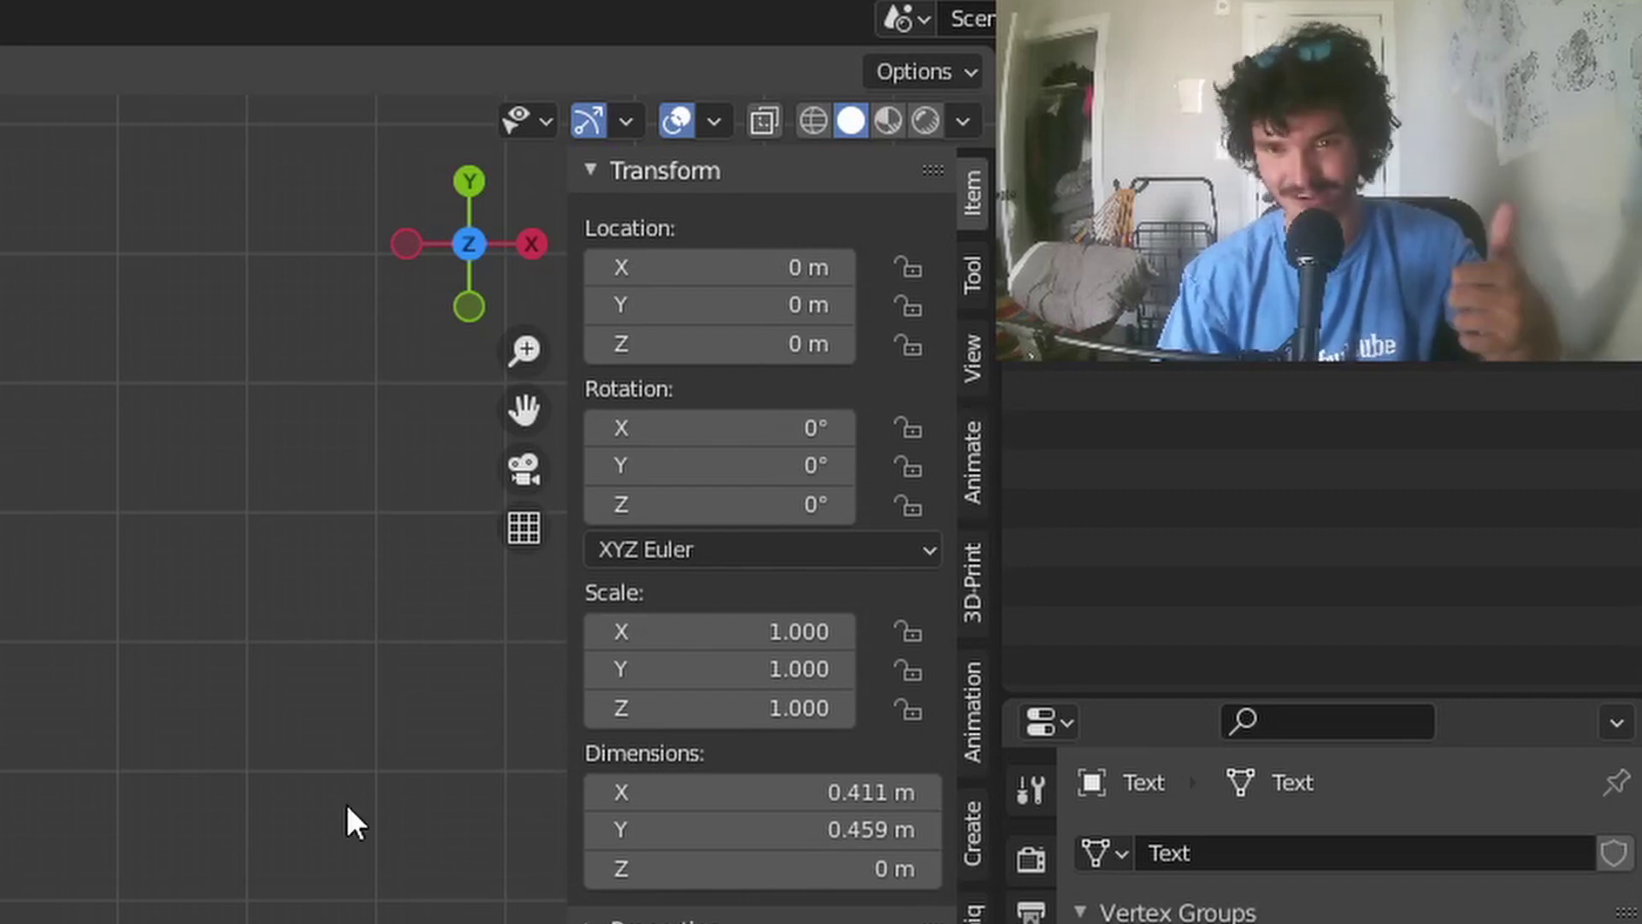
Extrude the whole N mesh to give it 0.121 m of thickness
click(471, 307)
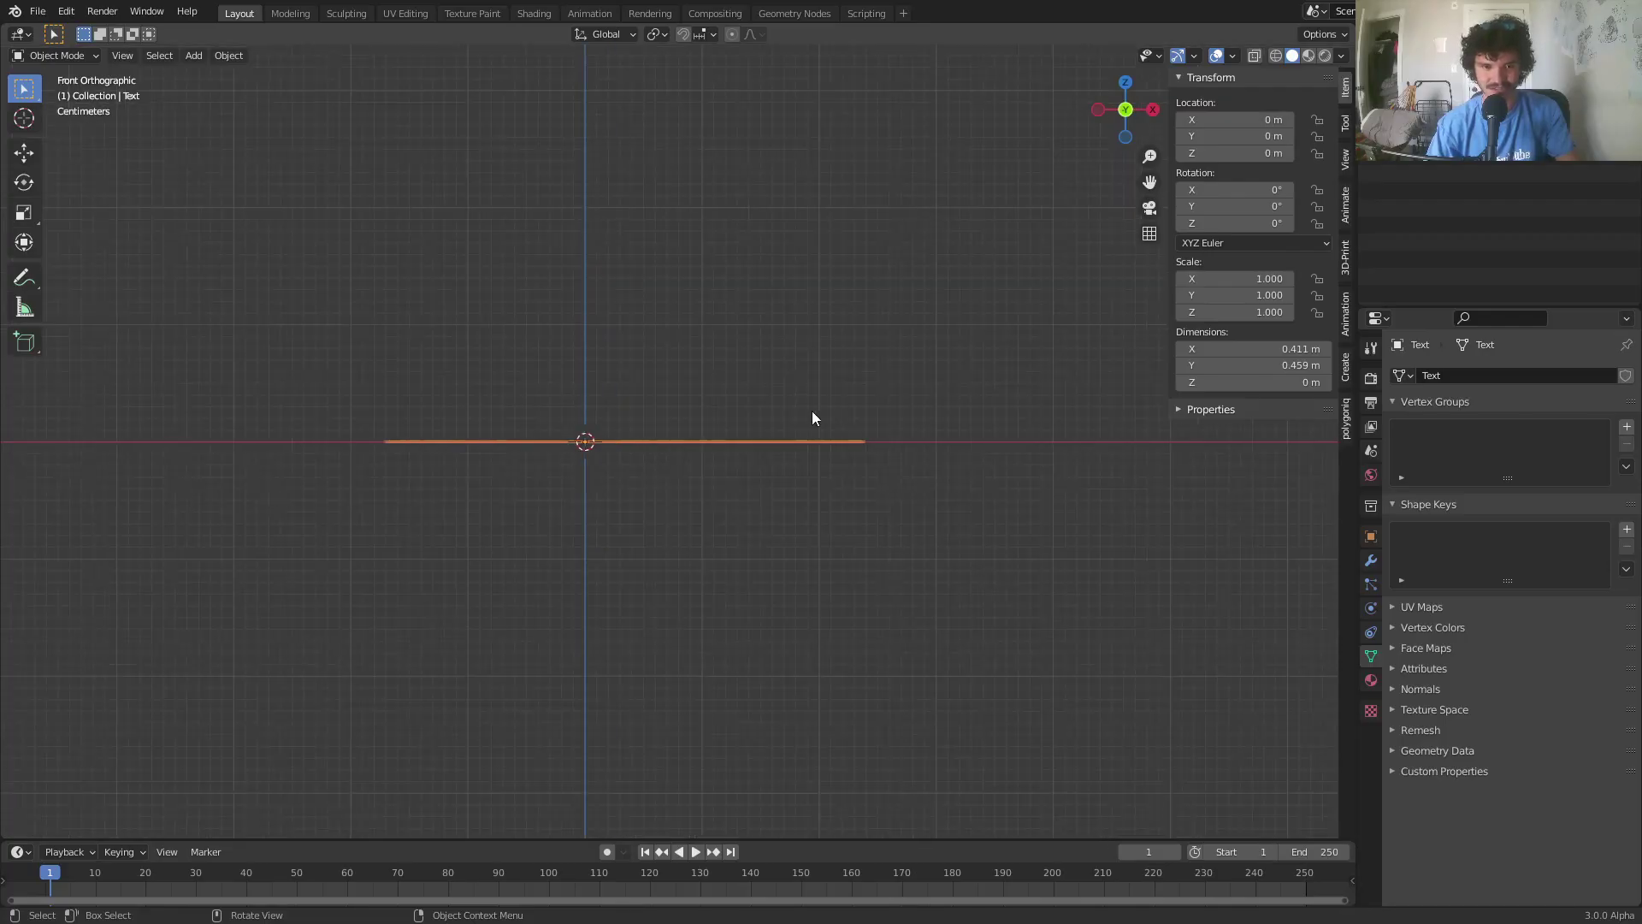
key(Tab)
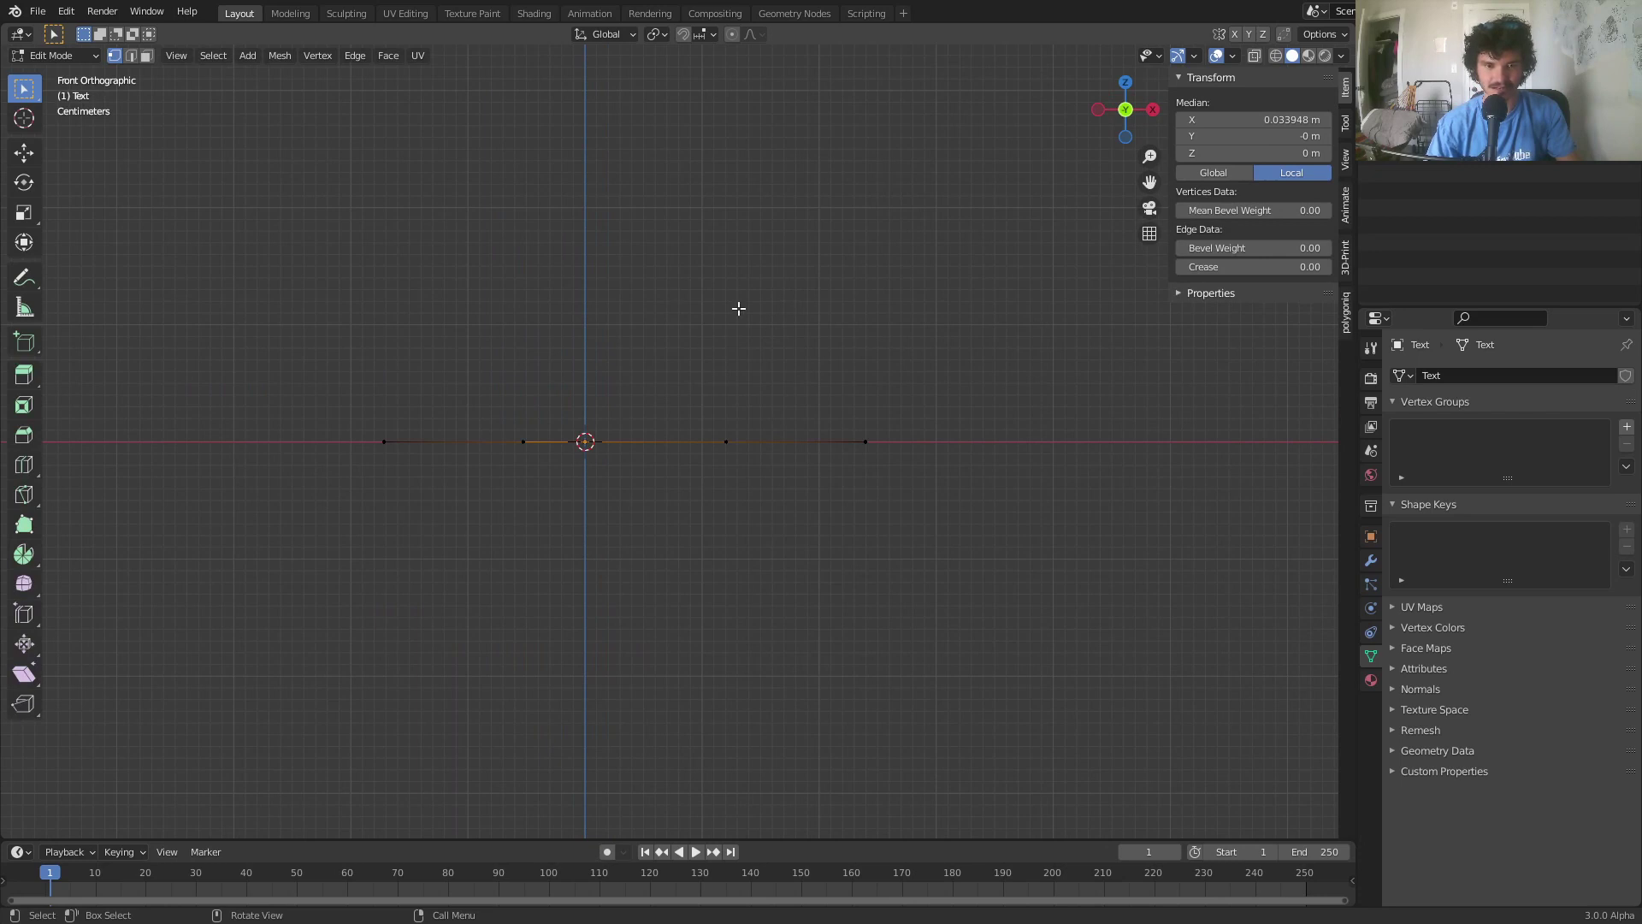
middle_drag(736, 308, 728, 370)
key(a)
click(1126, 117)
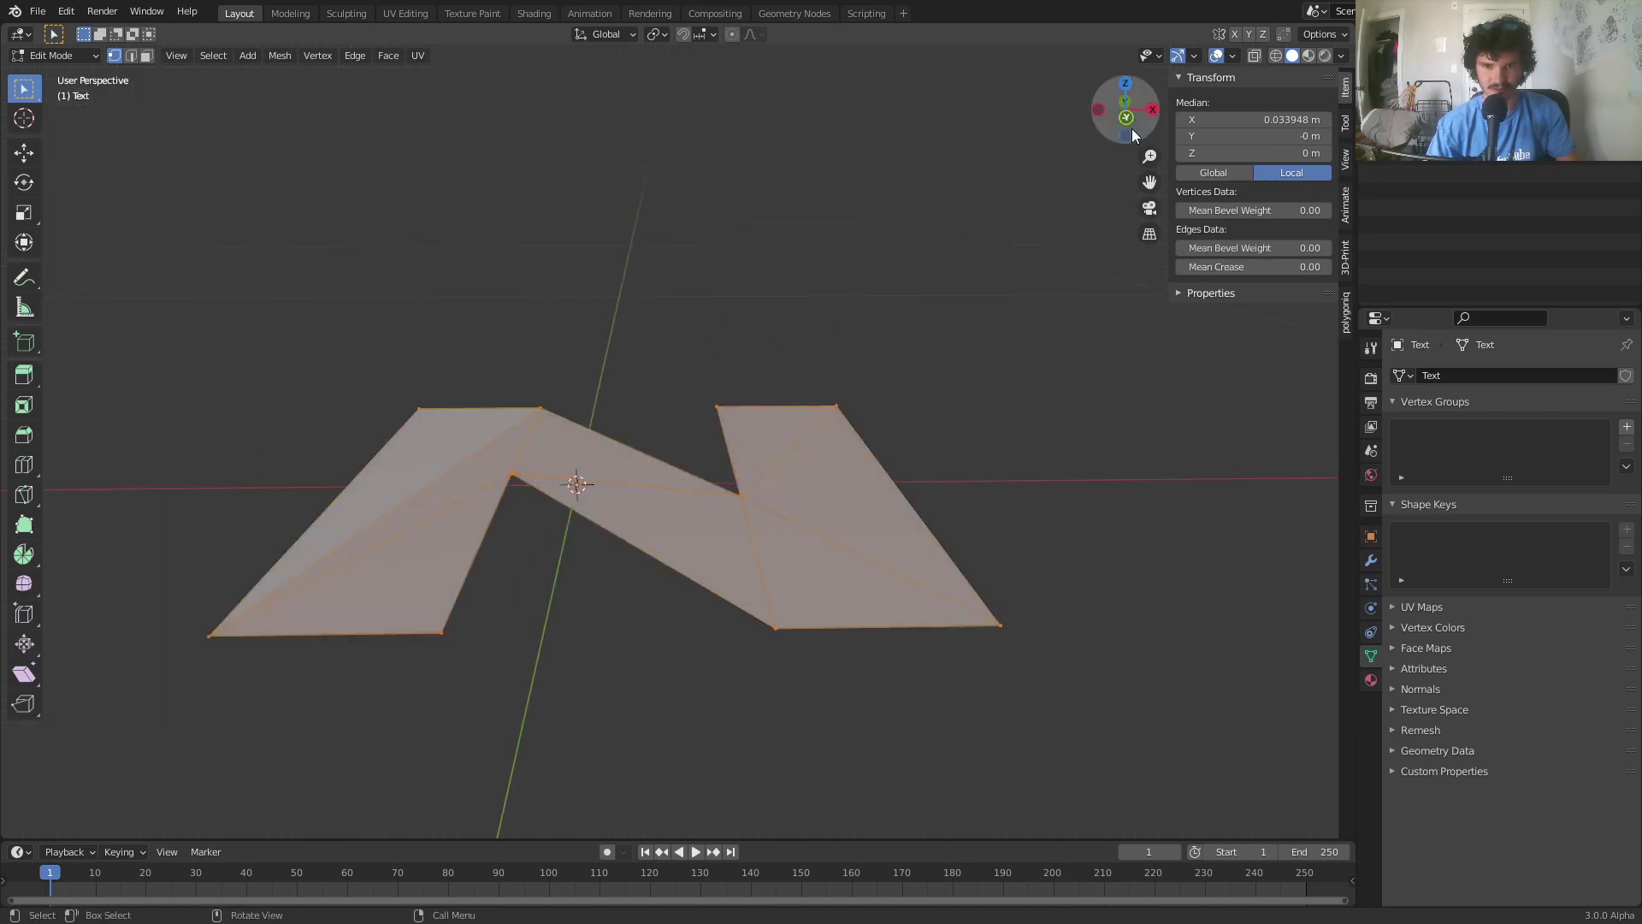
key(e)
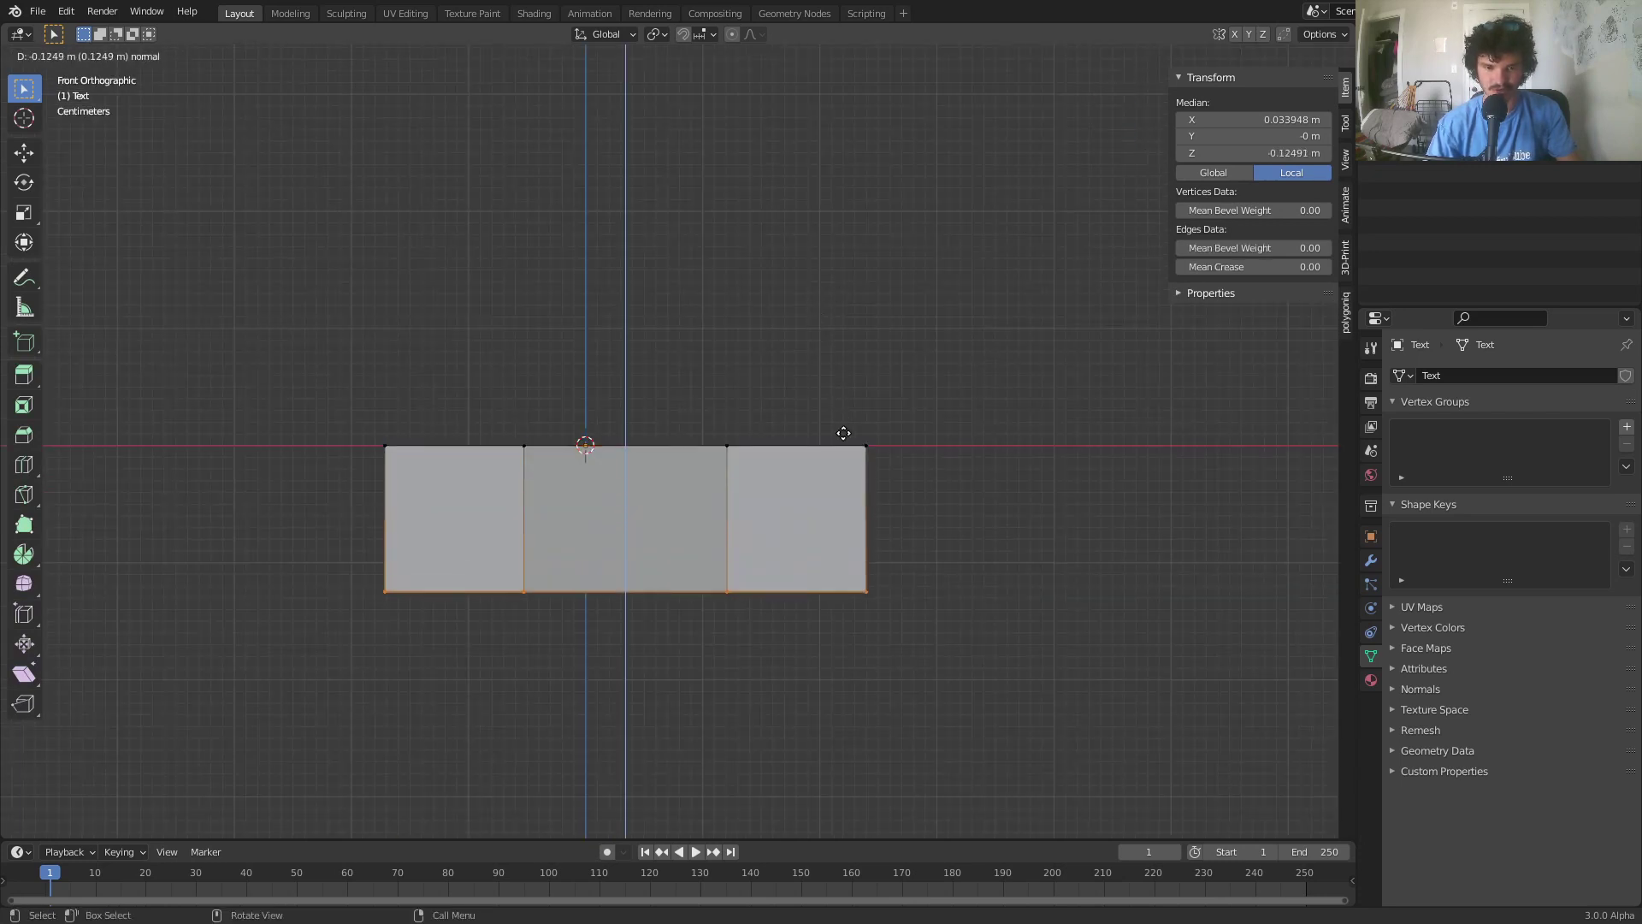
click(842, 428)
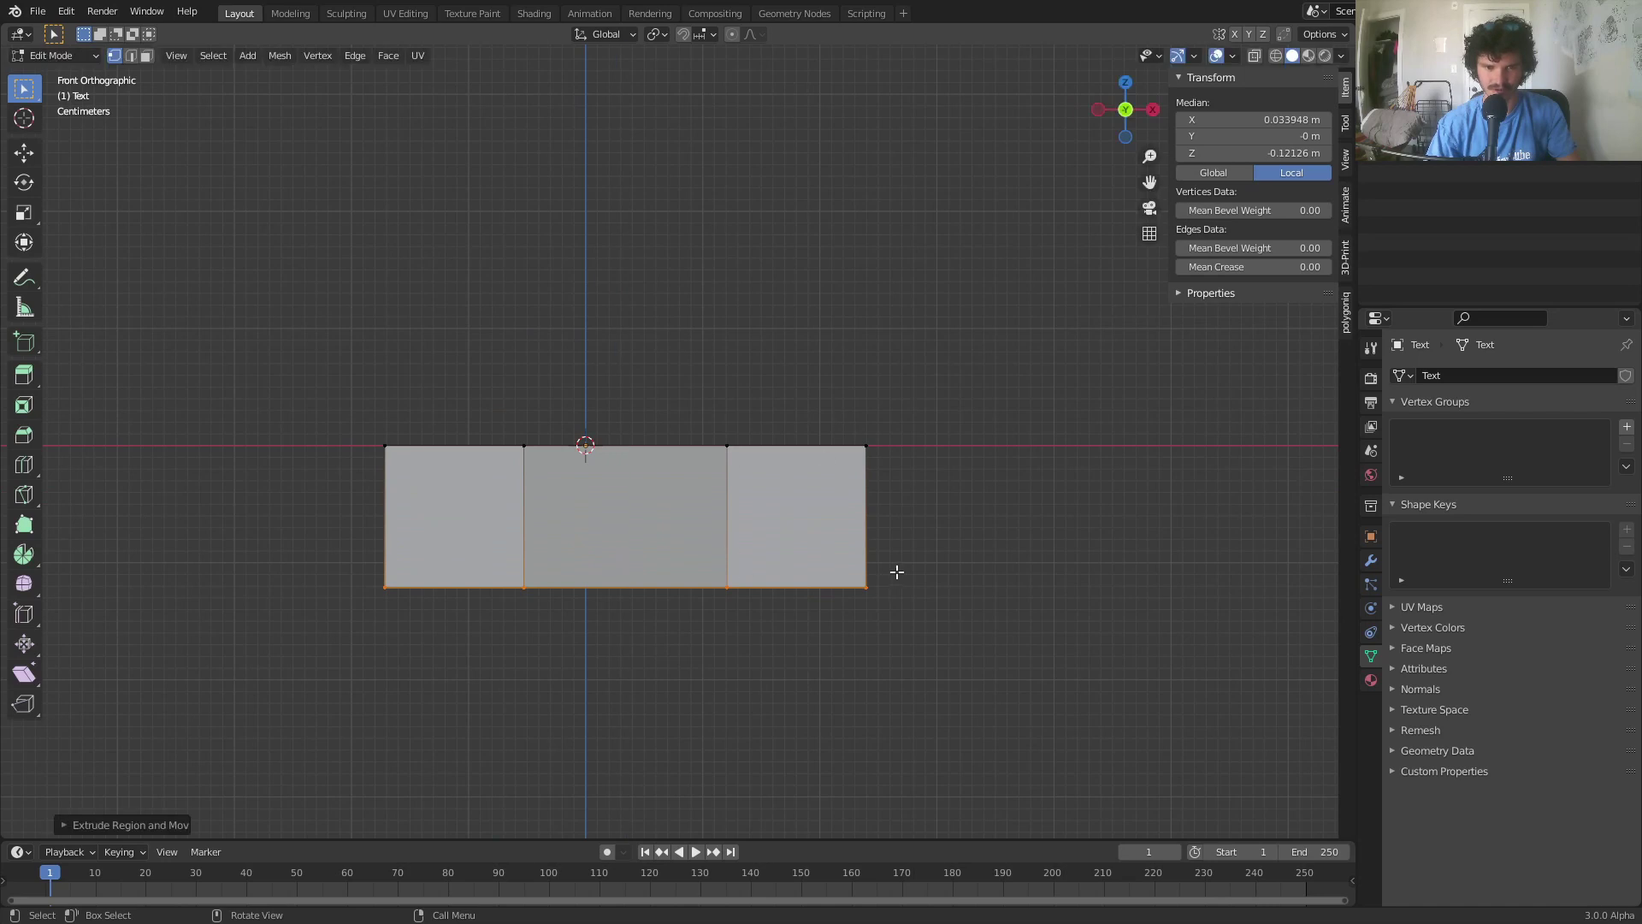
key(Tab)
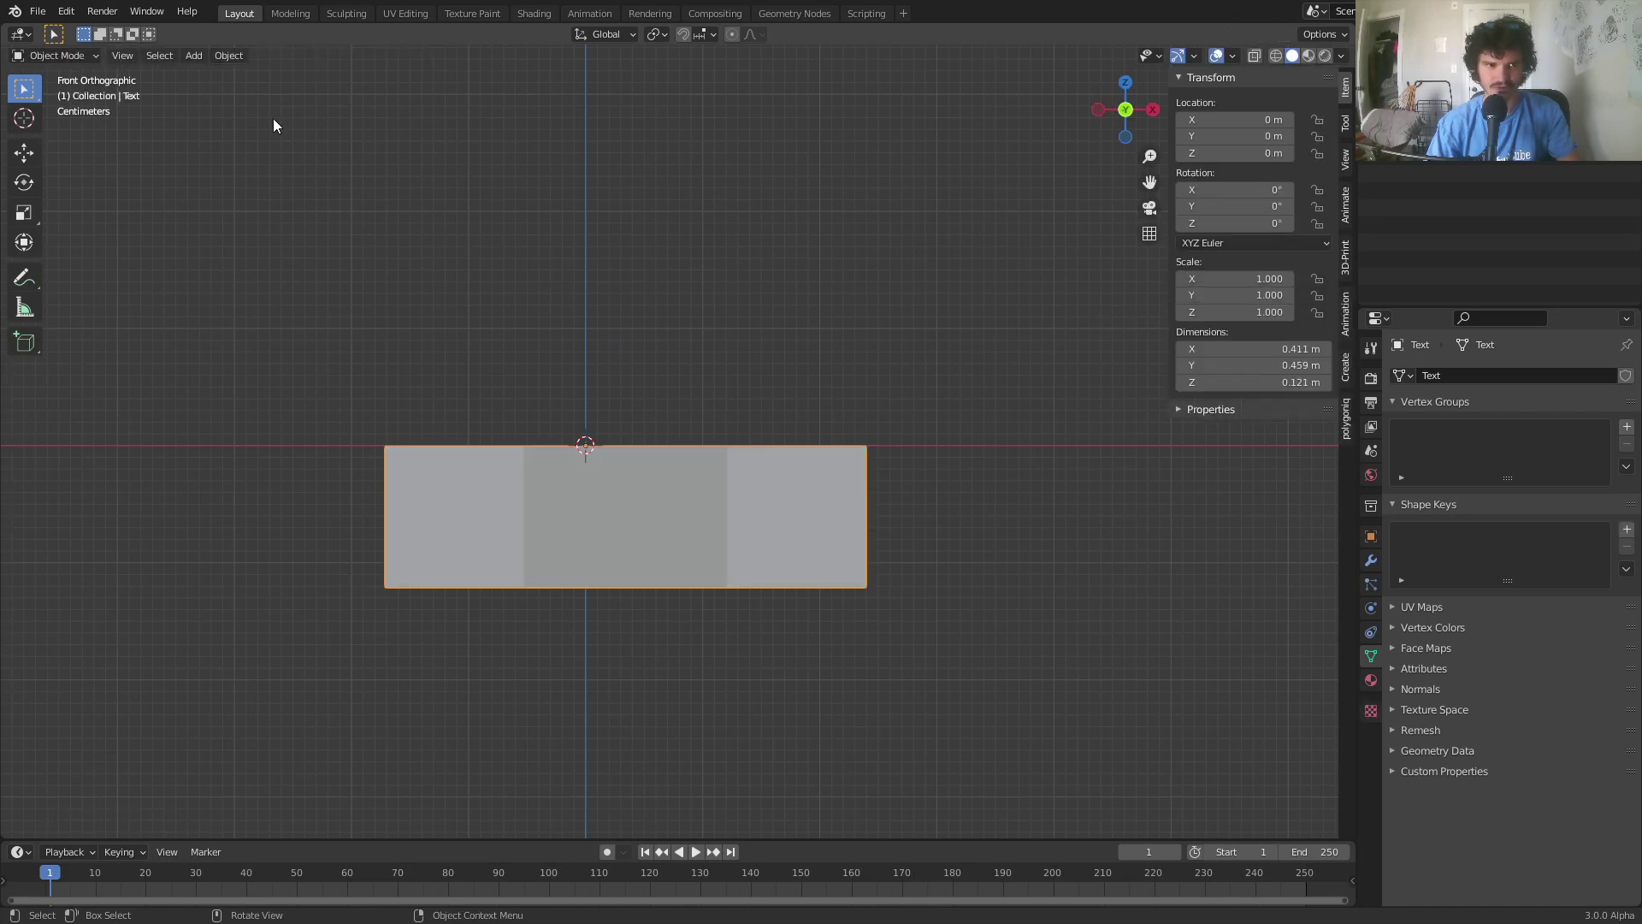
Set the N's origin to its geometry and zero all three location values
click(229, 56)
mouse_move(251, 92)
click(414, 116)
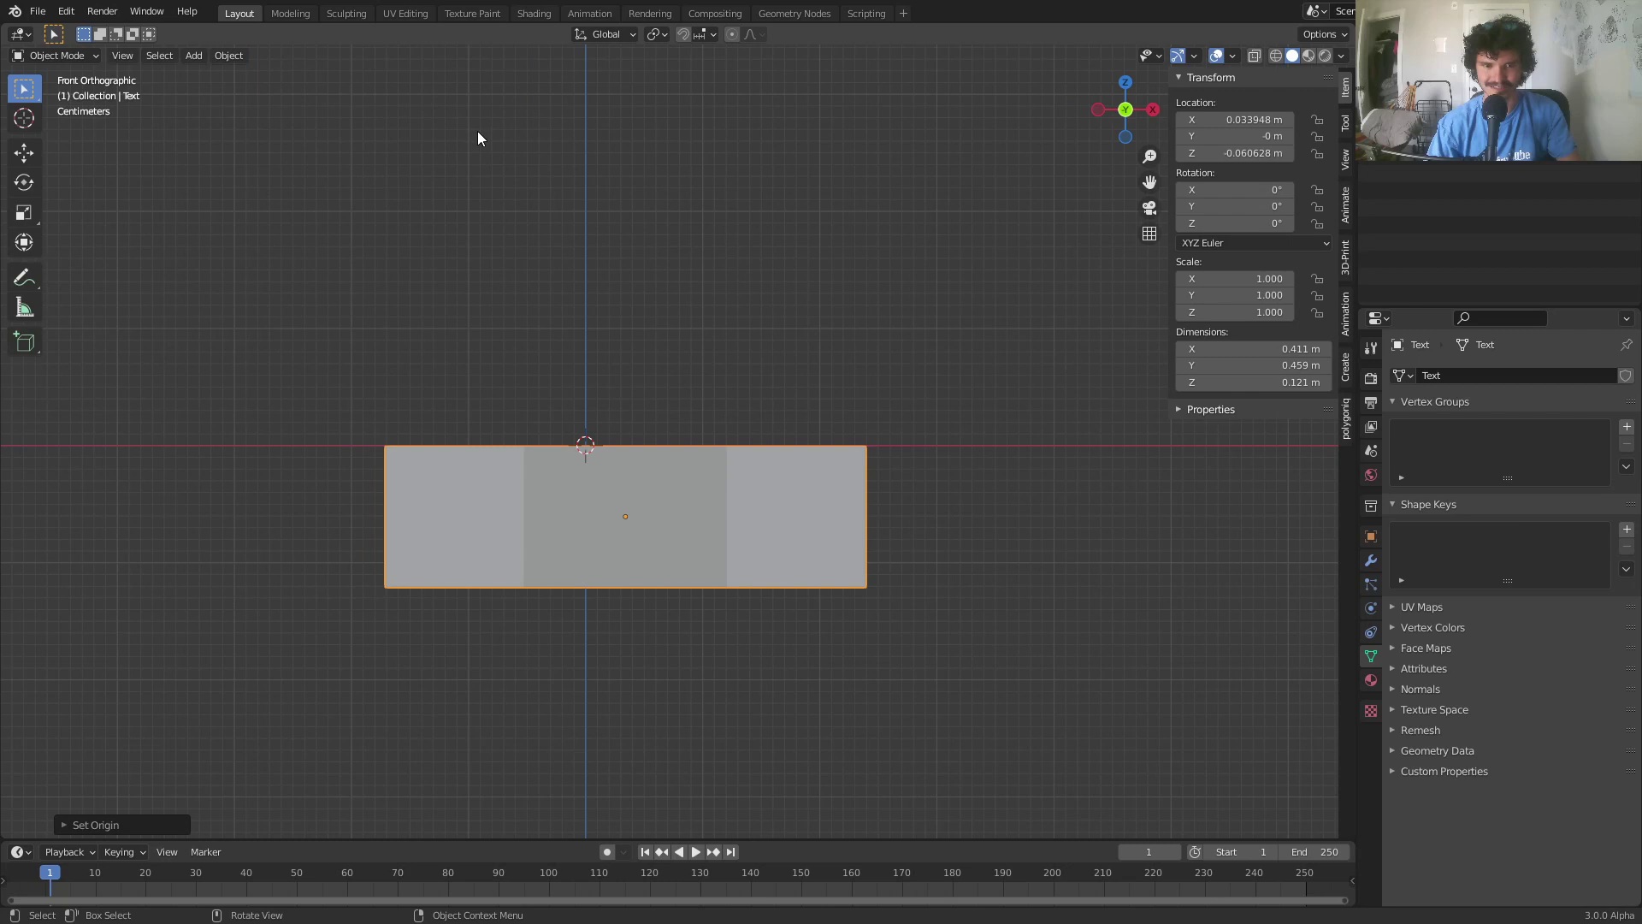
drag(1222, 124, 1224, 153)
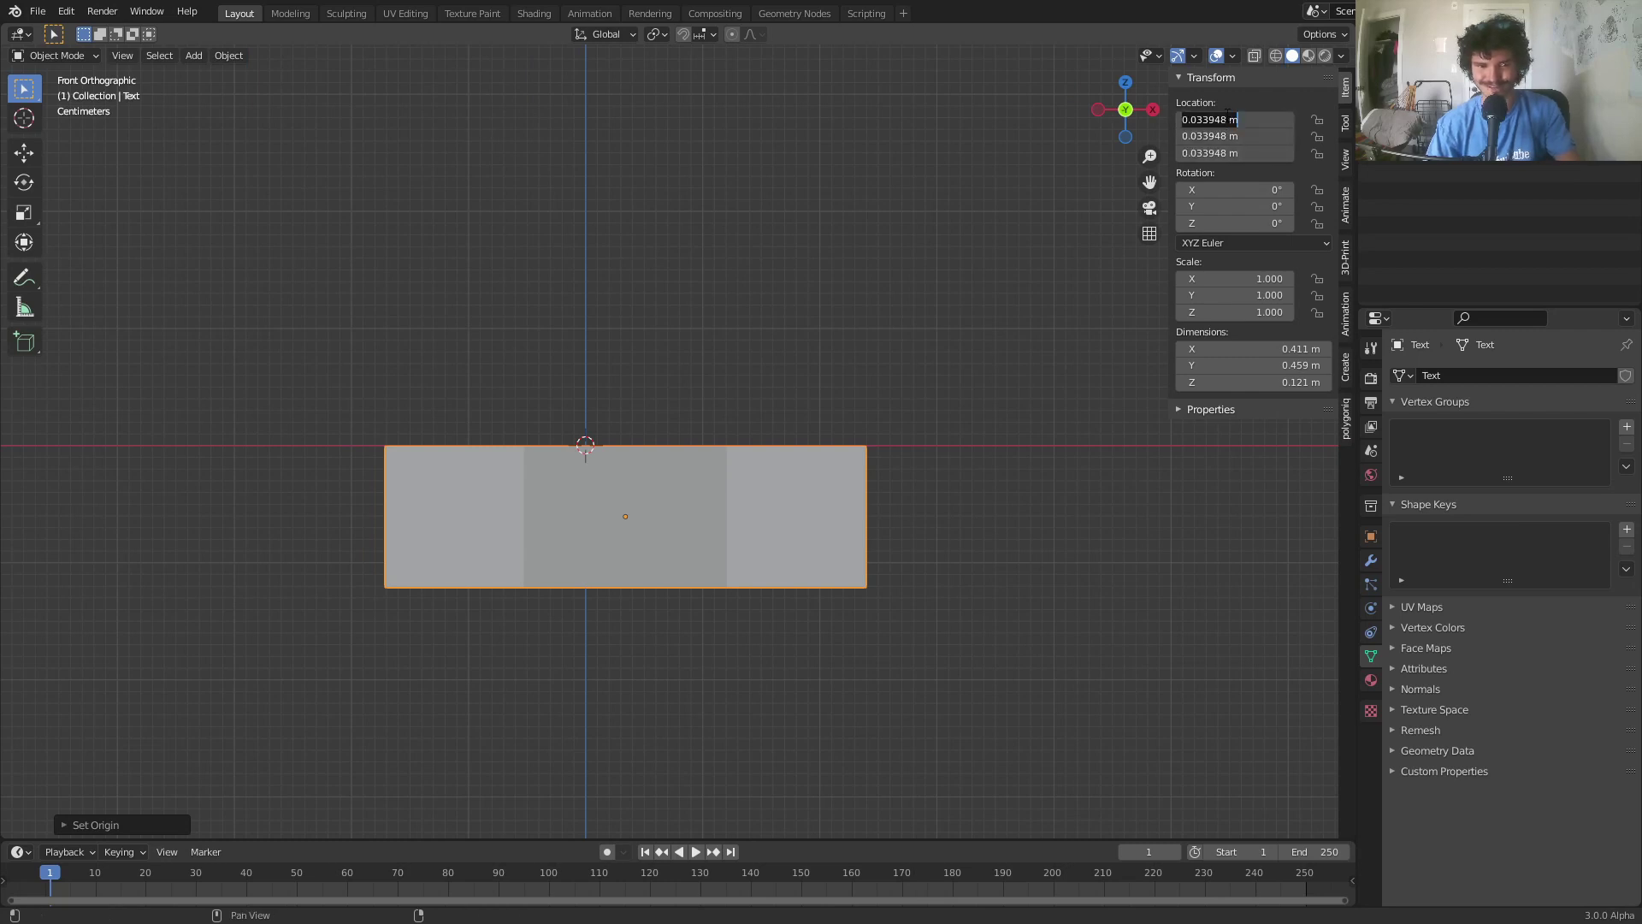
text(0)
key(Return)
Rotate the N 90° around X so it stands upright facing front
key(r)
key(x)
key(9)
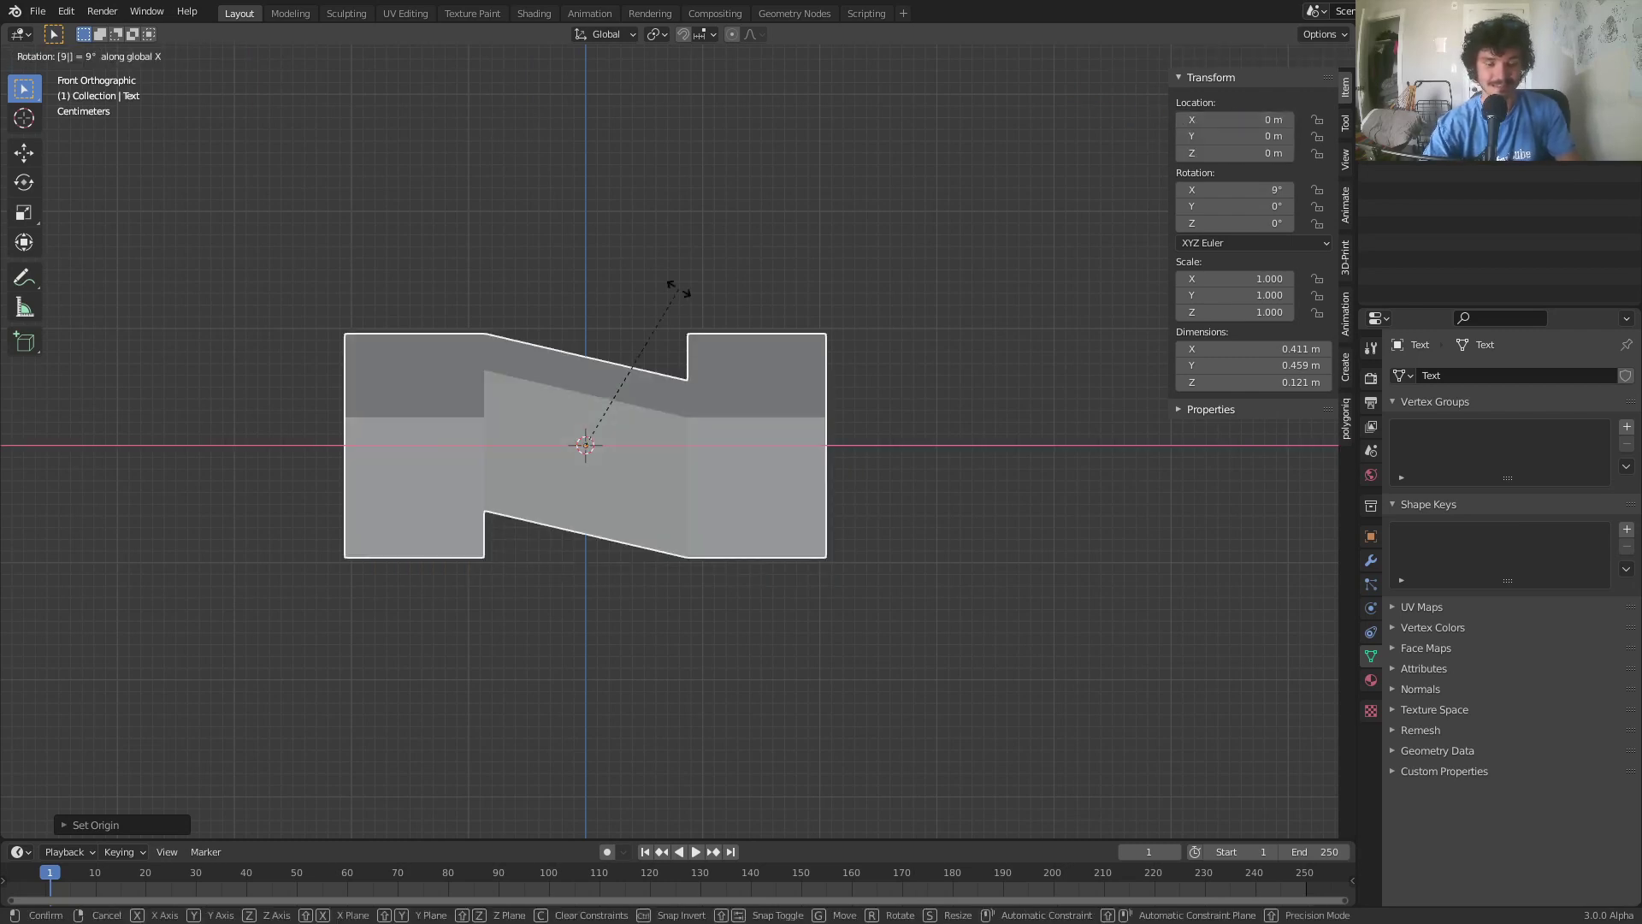
key(BackSpace)
text(90)
key(Return)
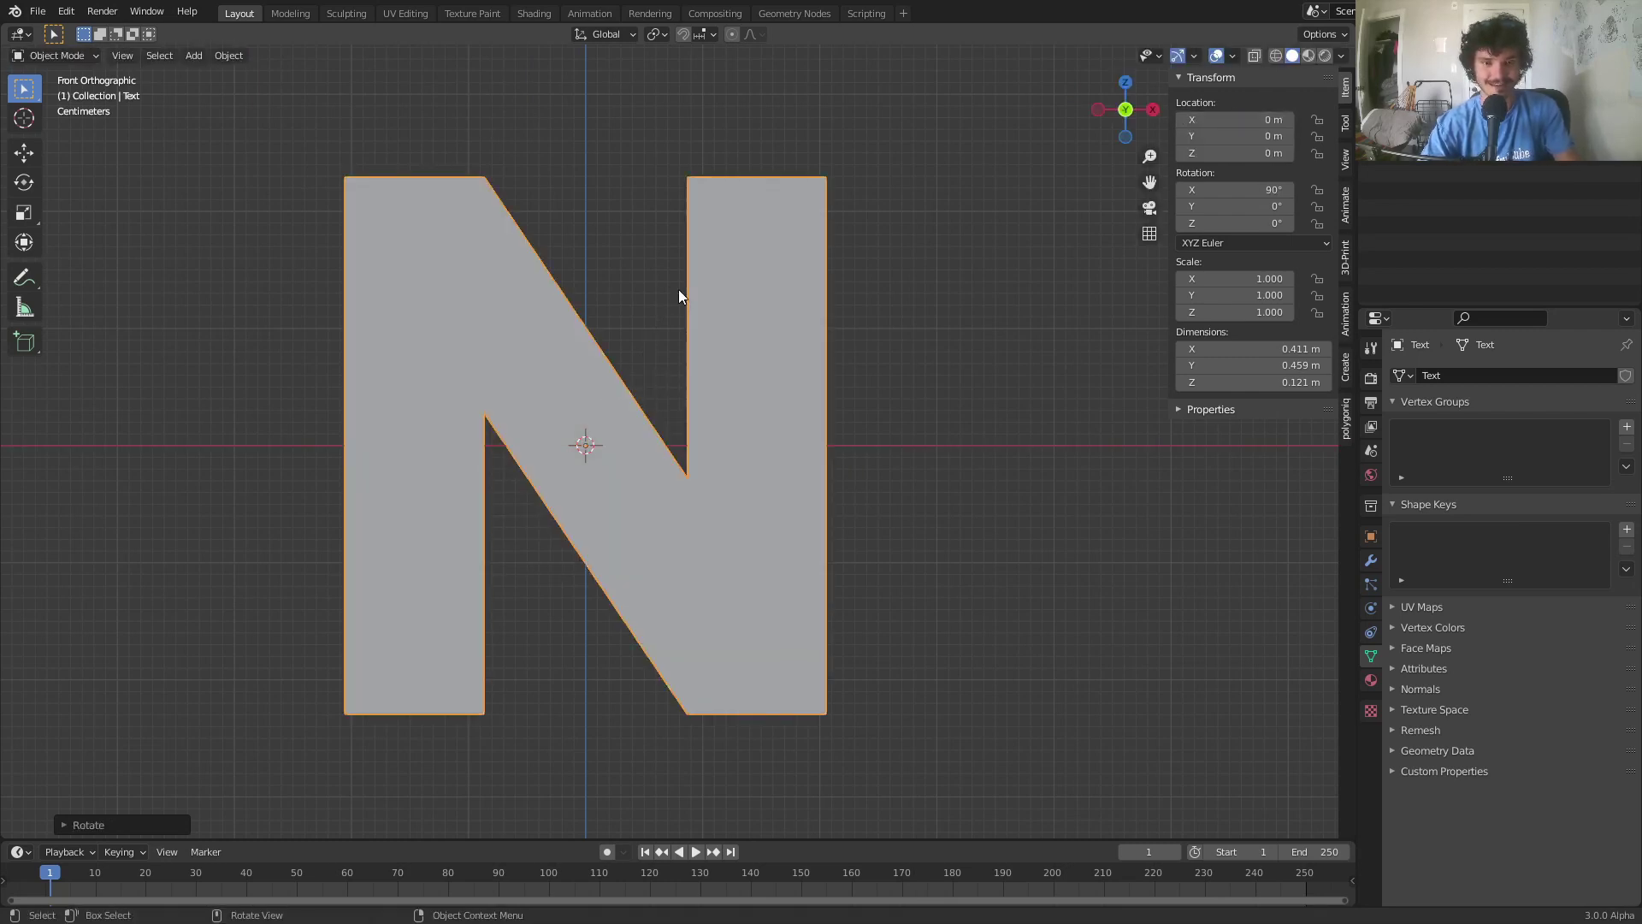
In top view, duplicate the whole N mesh in place and rotate the copy 90°
click(1127, 83)
scroll(739, 444, down, 1)
scroll(689, 470, up, 3)
key(Tab)
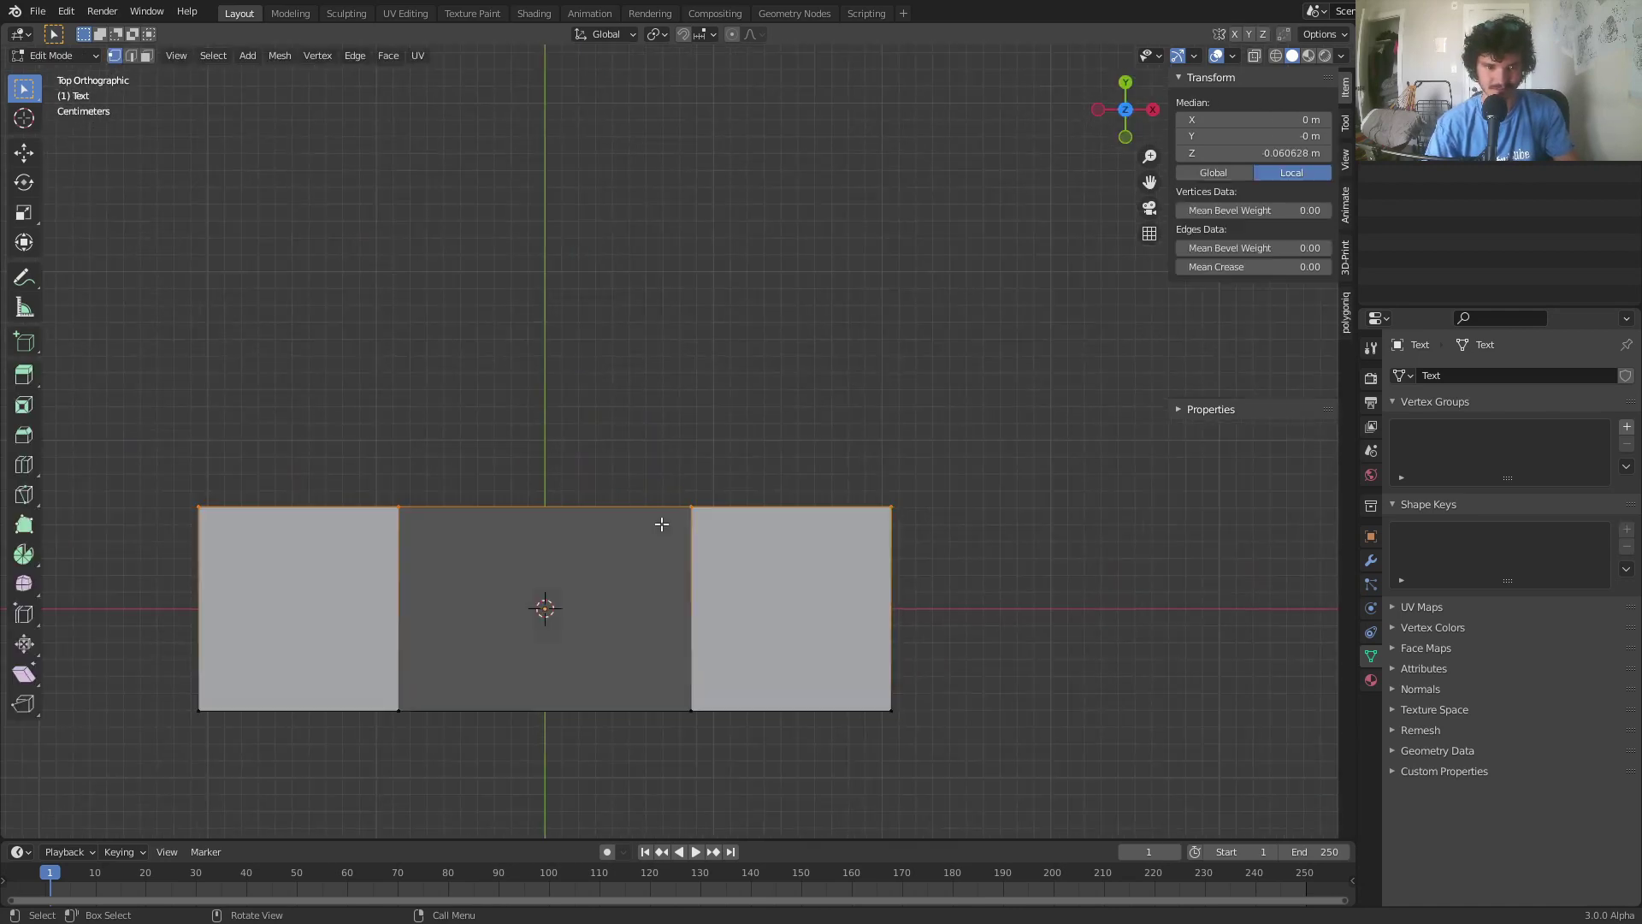
key(alt+a)
key(a)
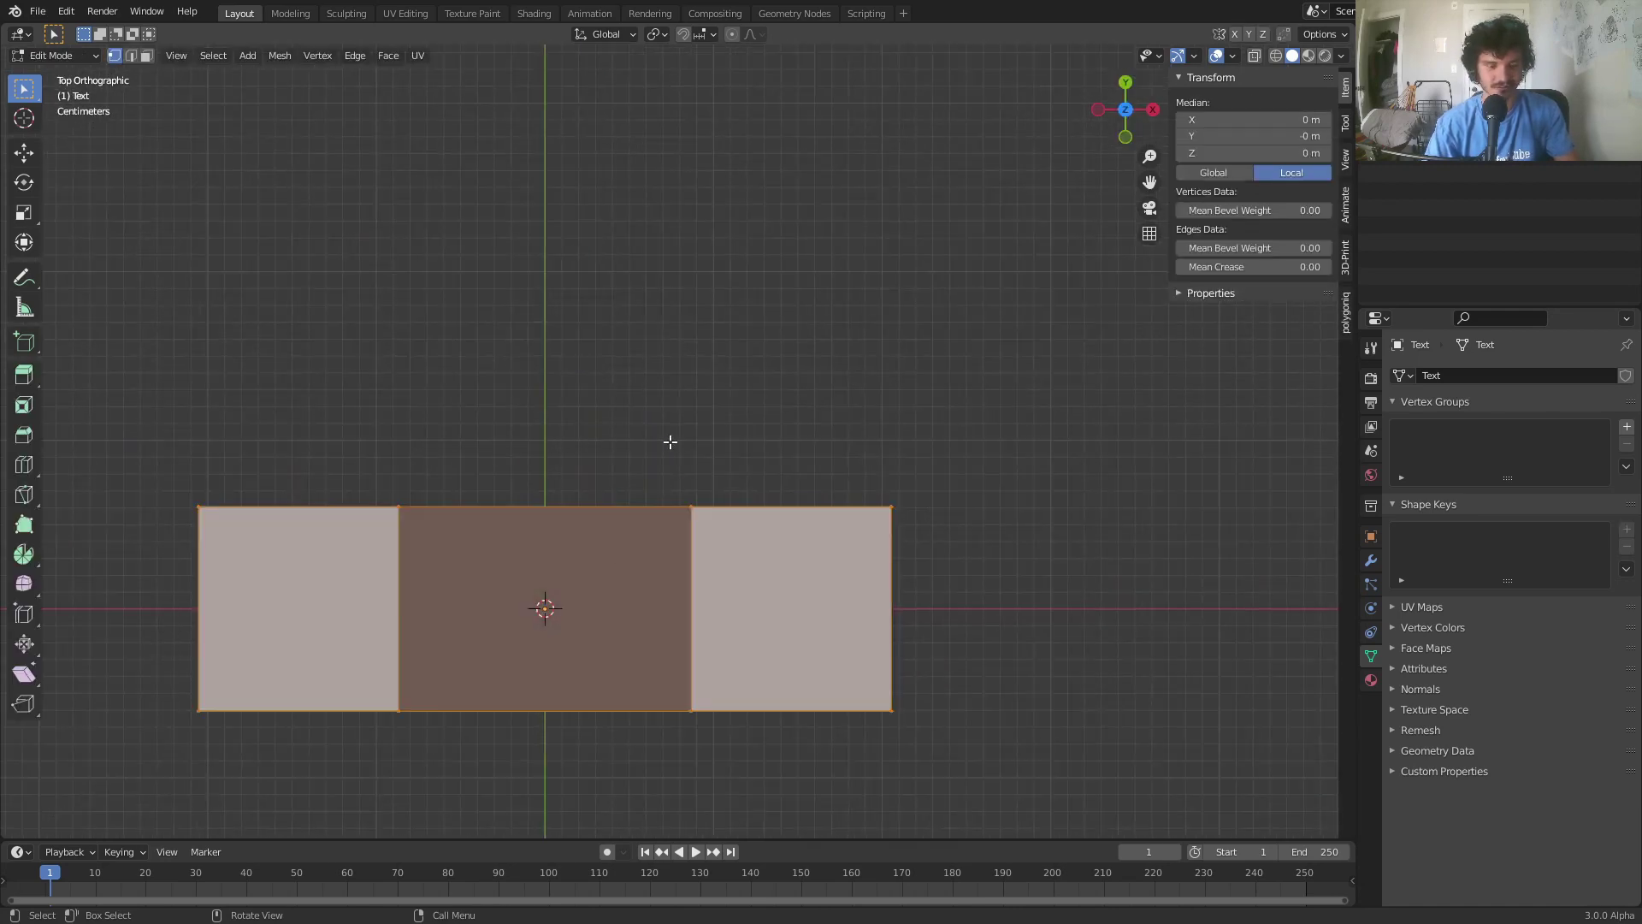
key(shift+d)
right_click(765, 318)
text(r)
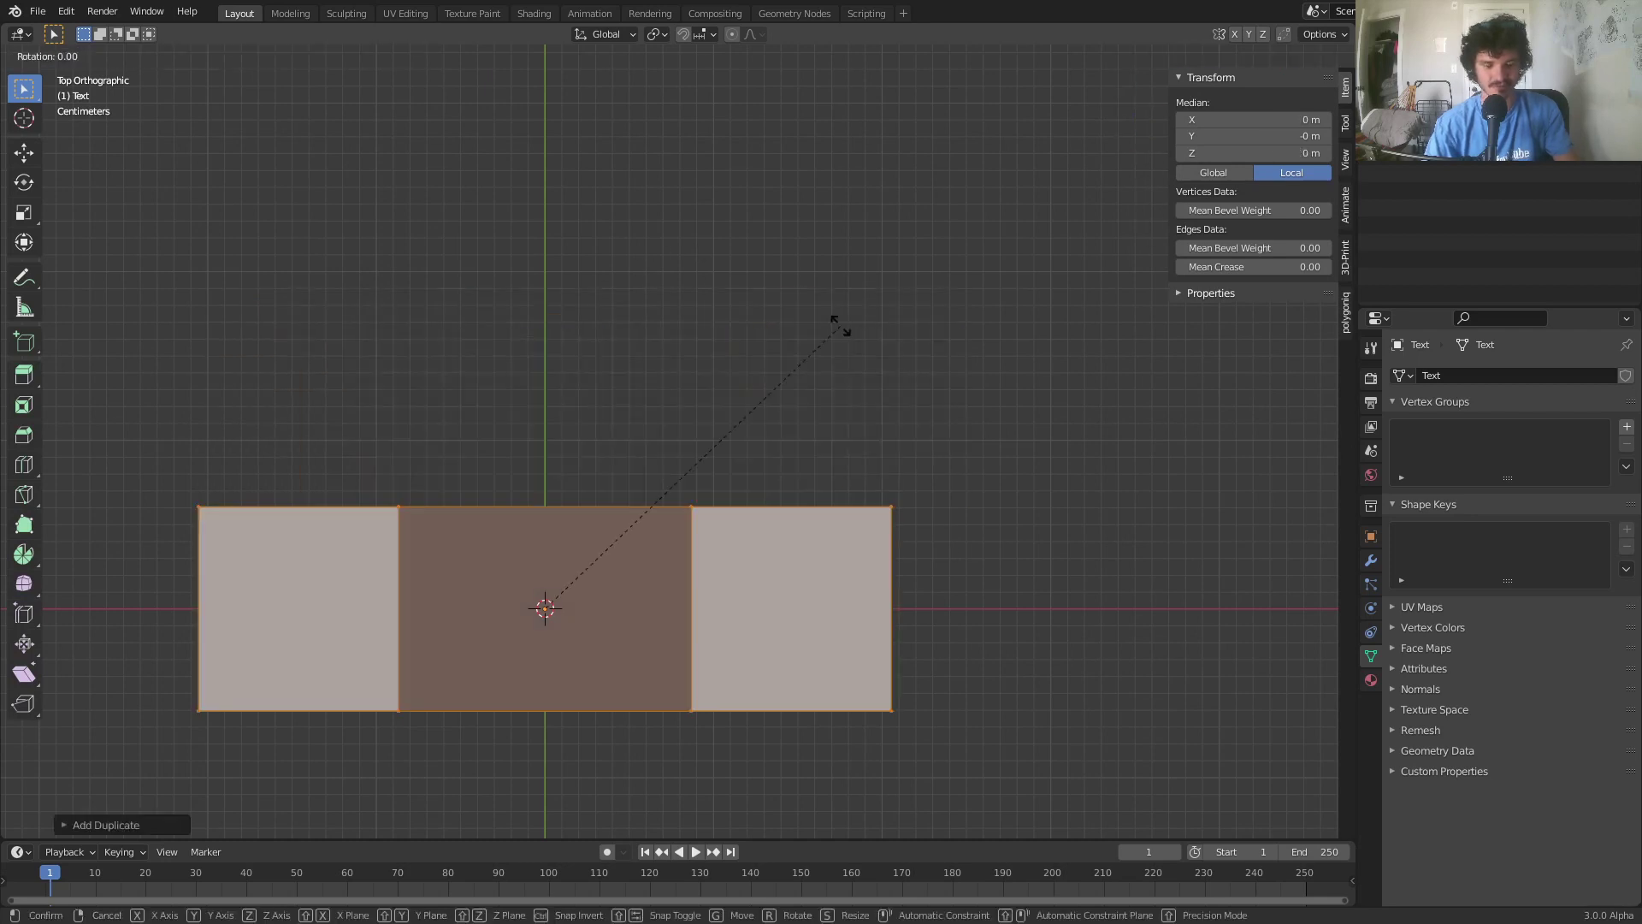
text(90)
key(Return)
Move the rotated copy up and to the left of the original N
key(g)
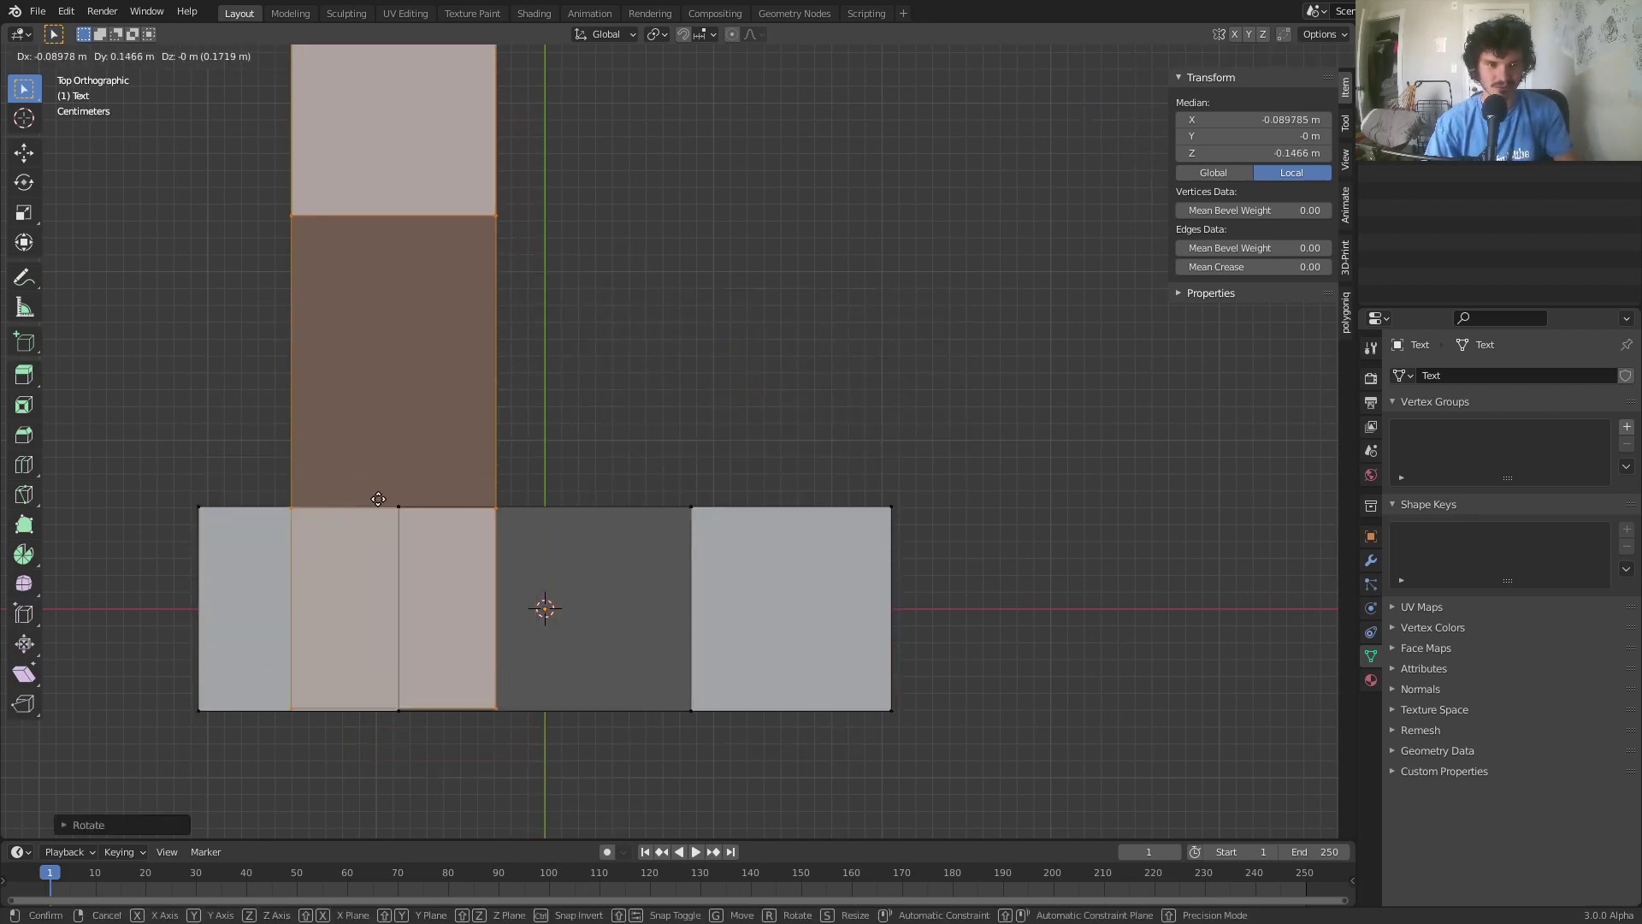
click(248, 667)
key(g)
click(197, 677)
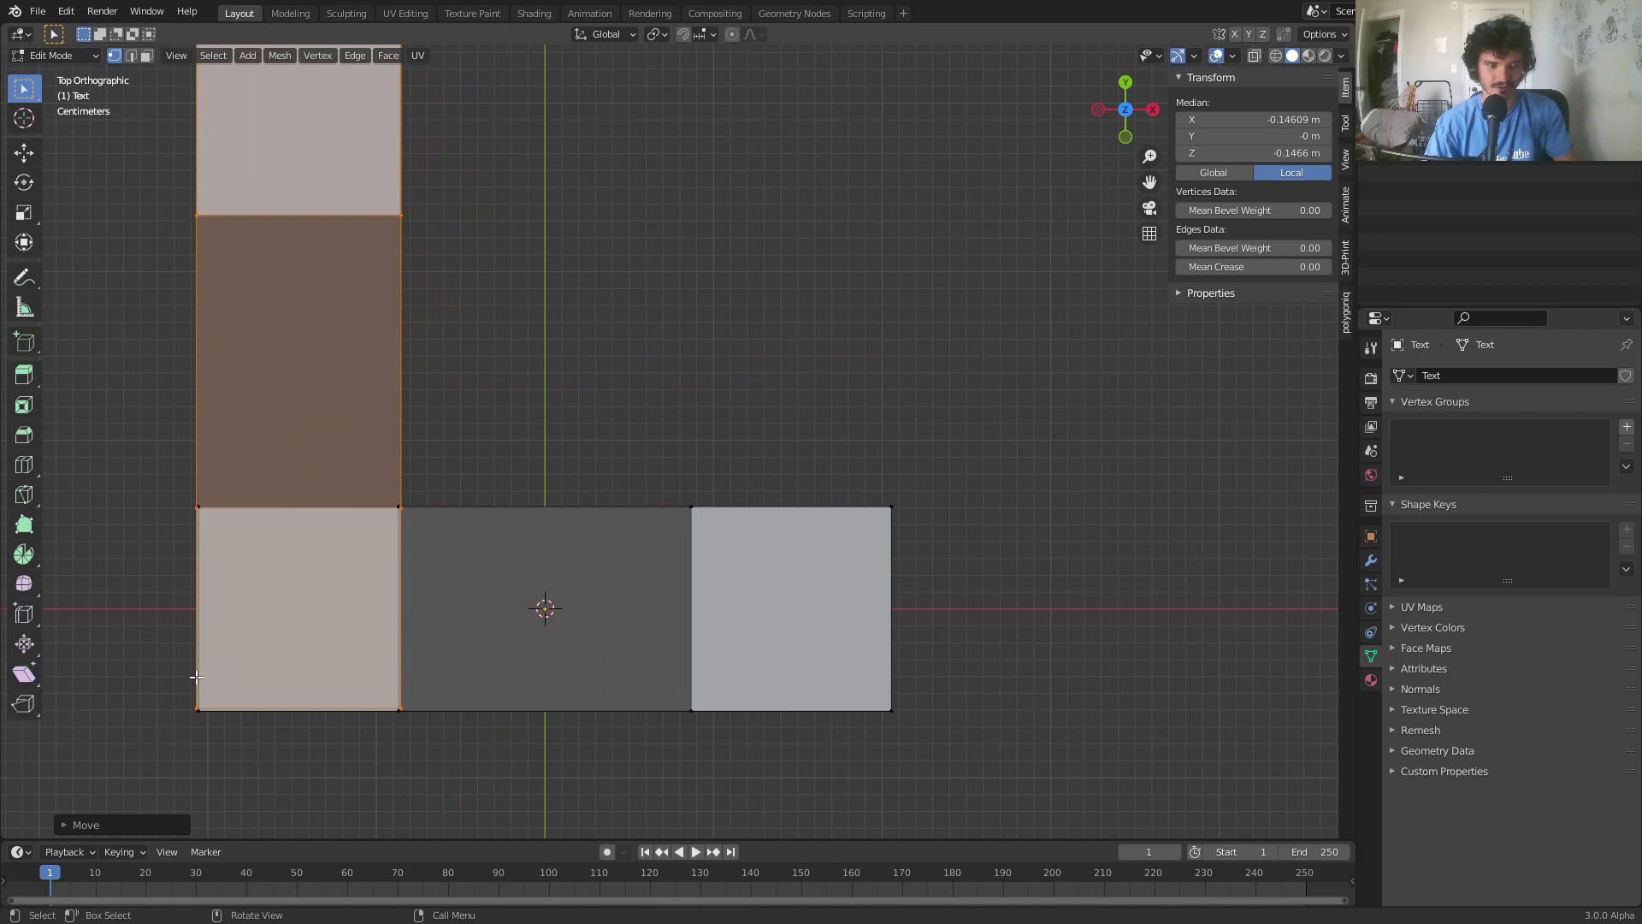
scroll(686, 640, down, 2)
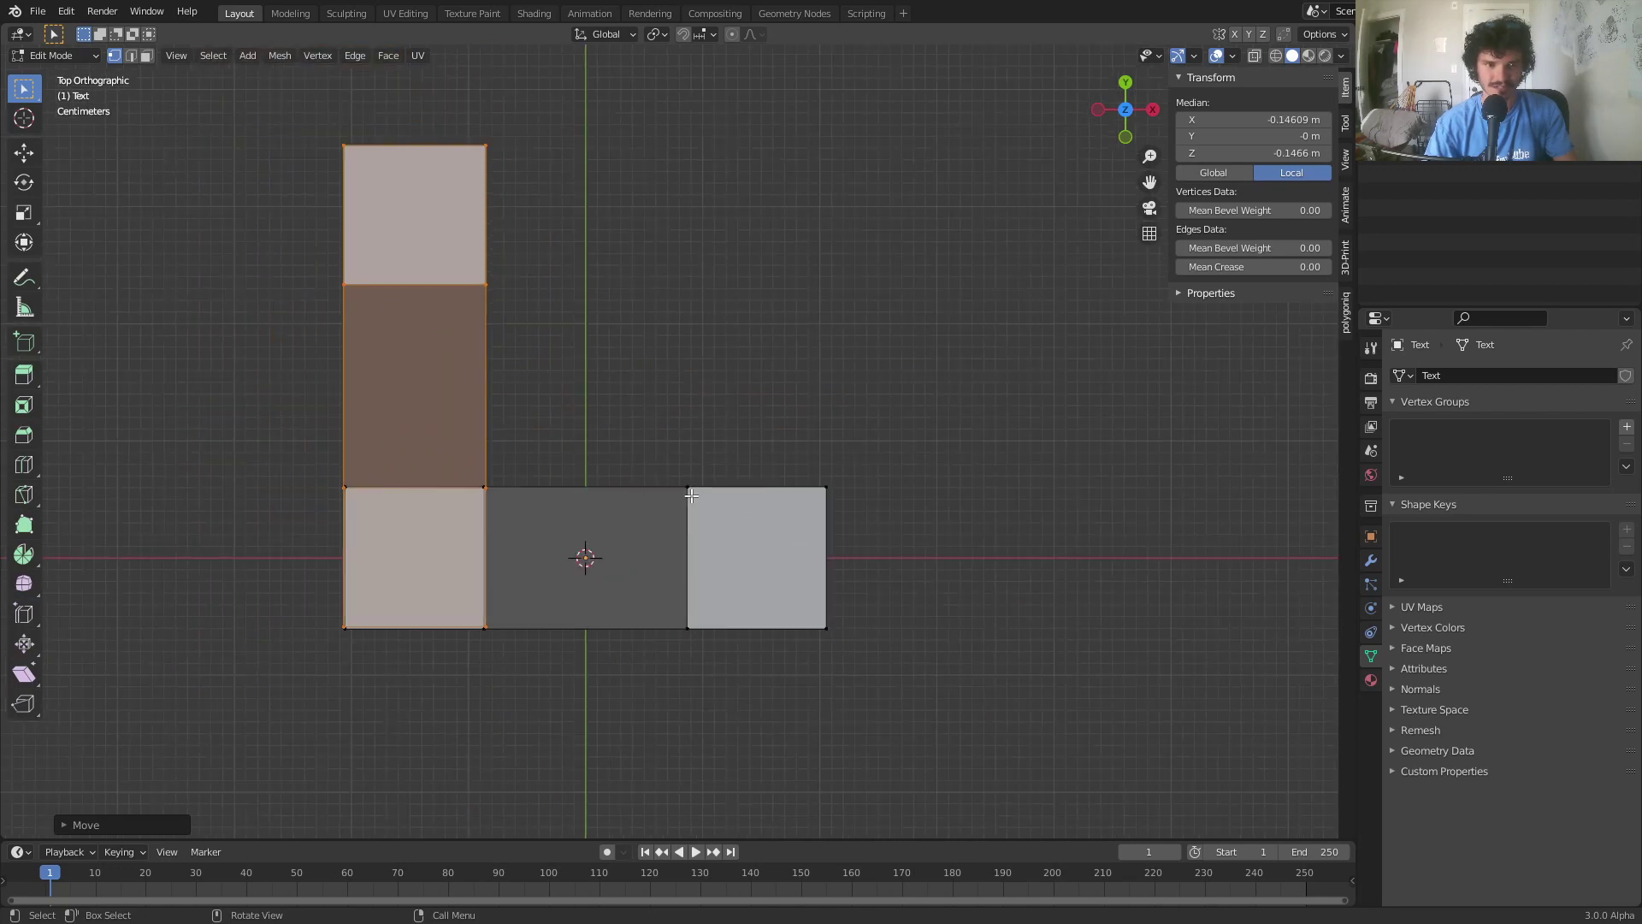
scroll(546, 477, up, 2)
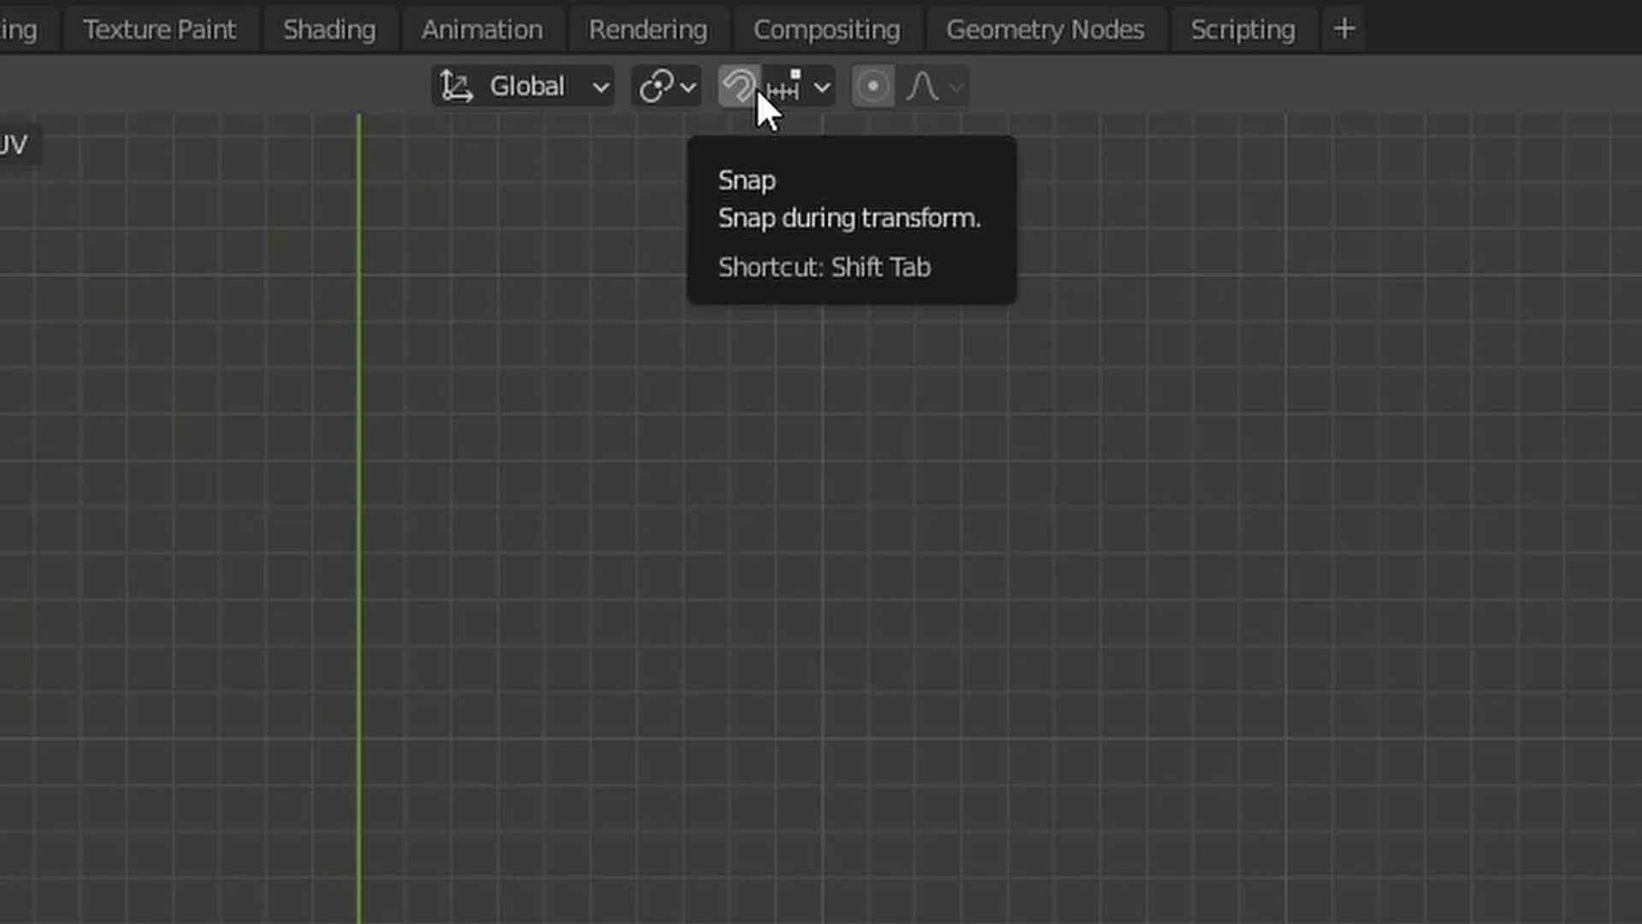
Enable vertex snapping and snap the copy flush against the original N's left end
click(687, 38)
click(700, 39)
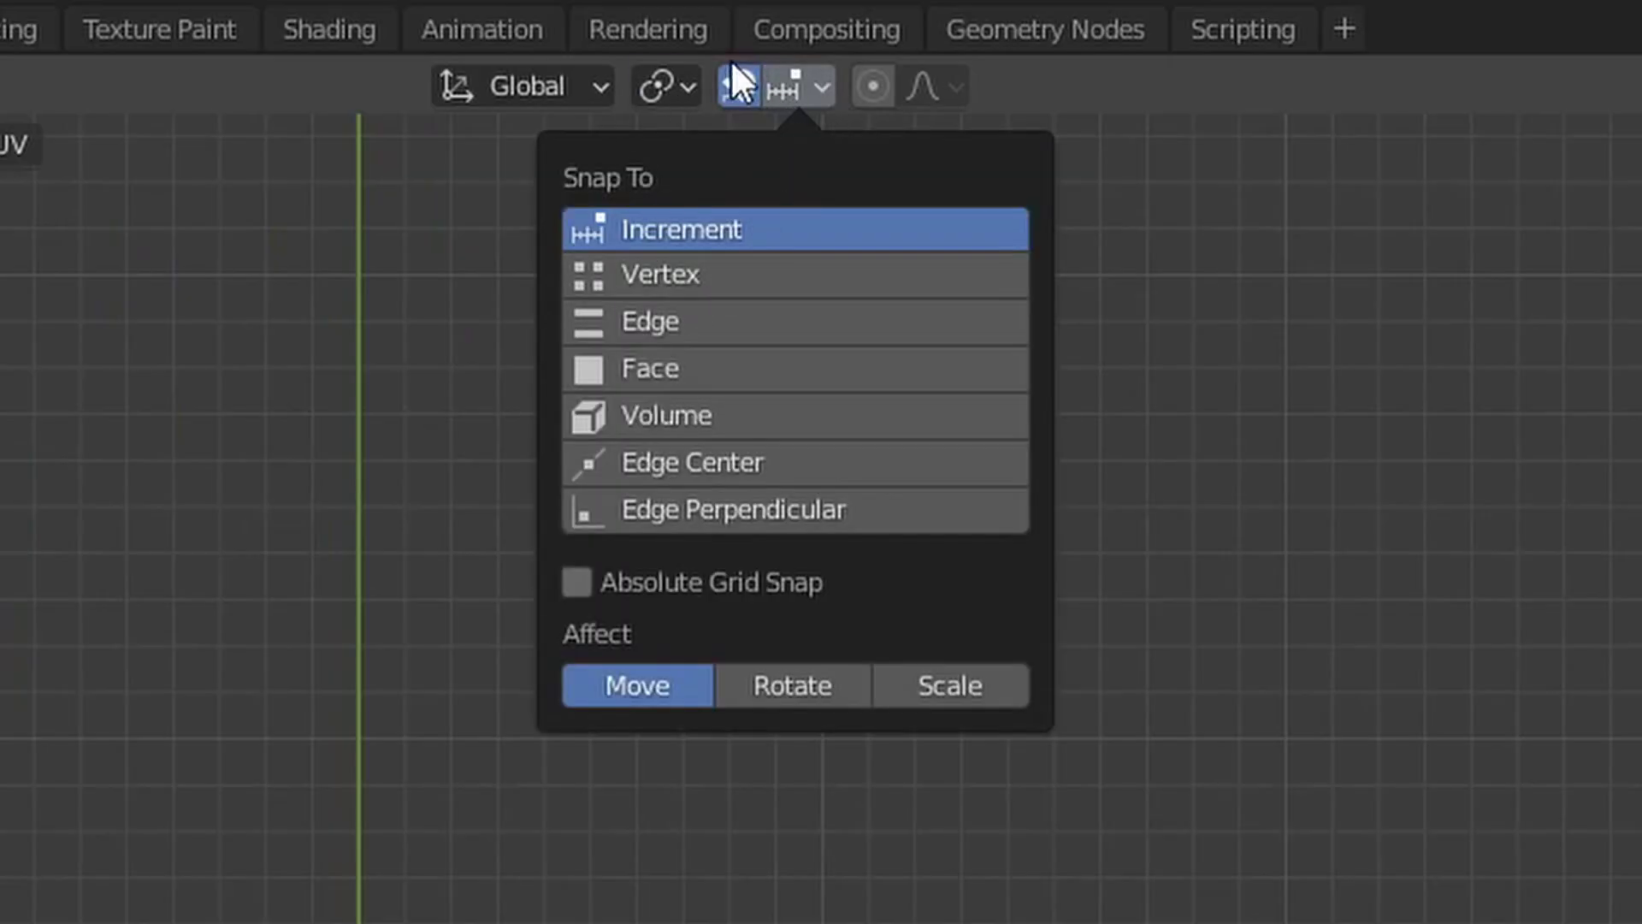
click(671, 274)
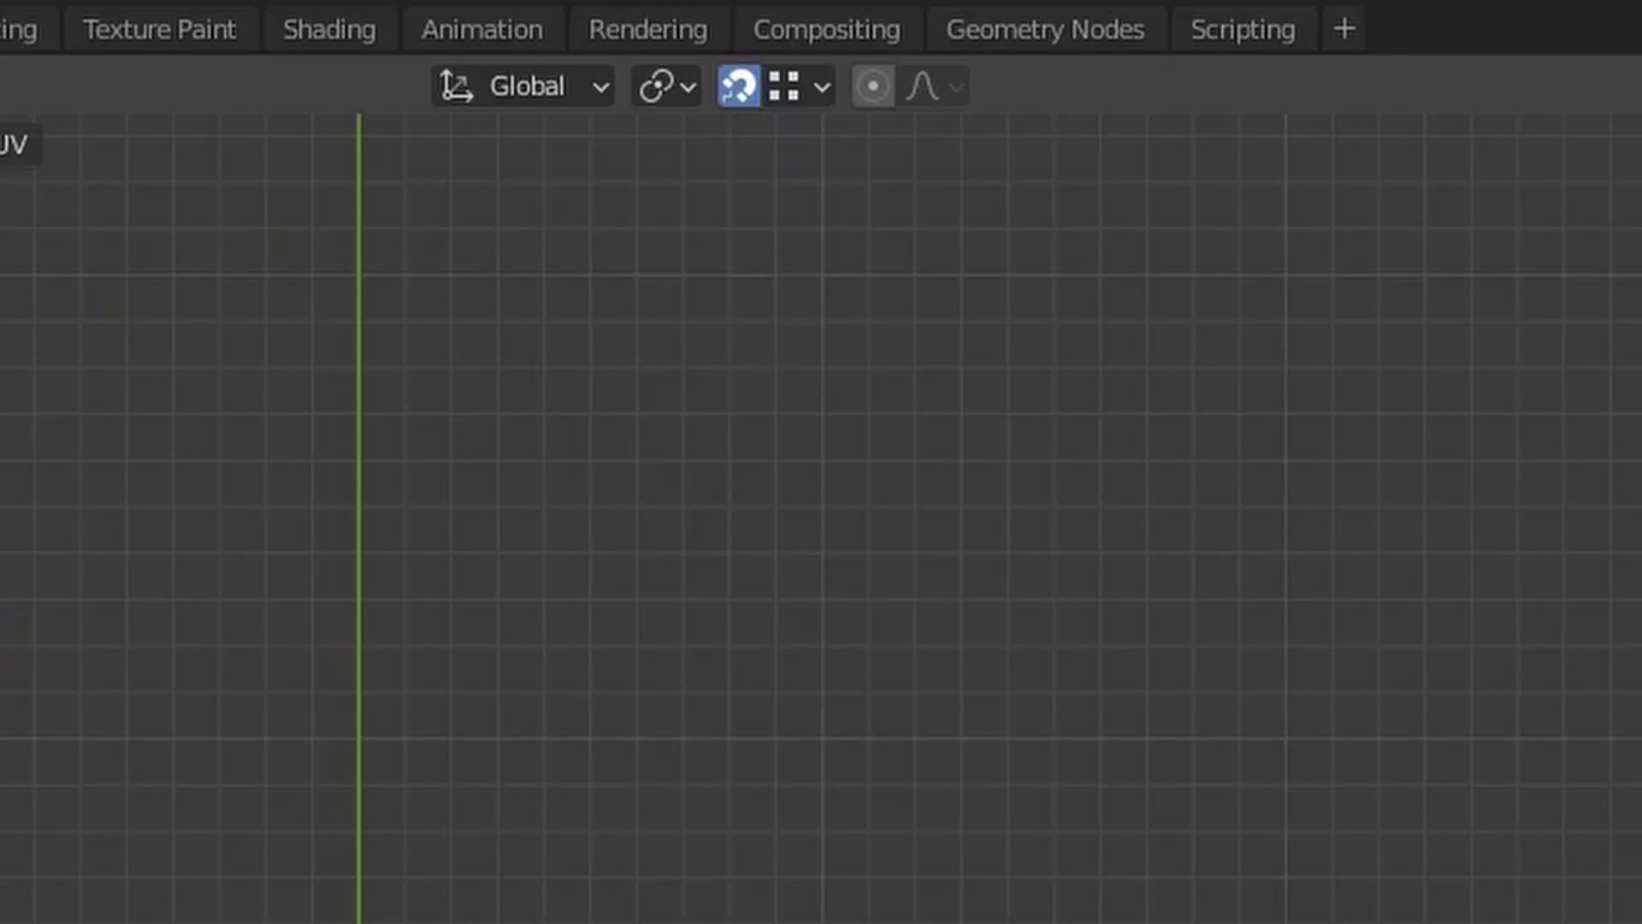
key(g)
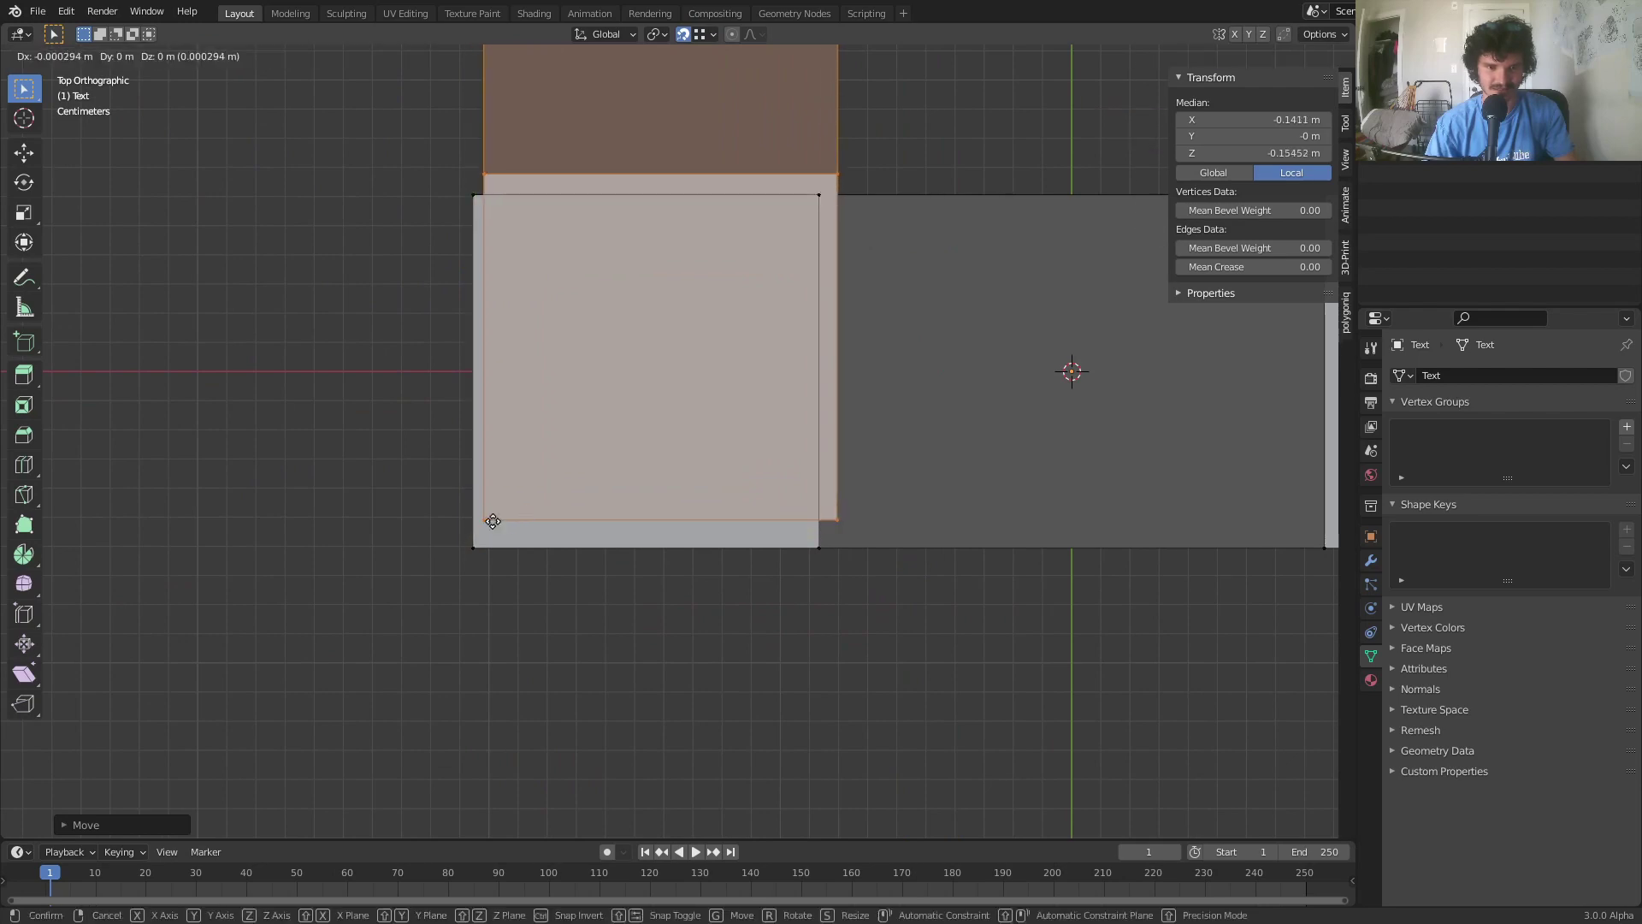
click(484, 545)
scroll(513, 546, down, 4)
middle_drag(513, 546, 565, 270)
drag(1123, 84, 1129, 93)
Rotate the column 90° to horizontal and move it over the top square
key(a)
click(1129, 92)
shift+middle_drag(770, 308, 685, 131)
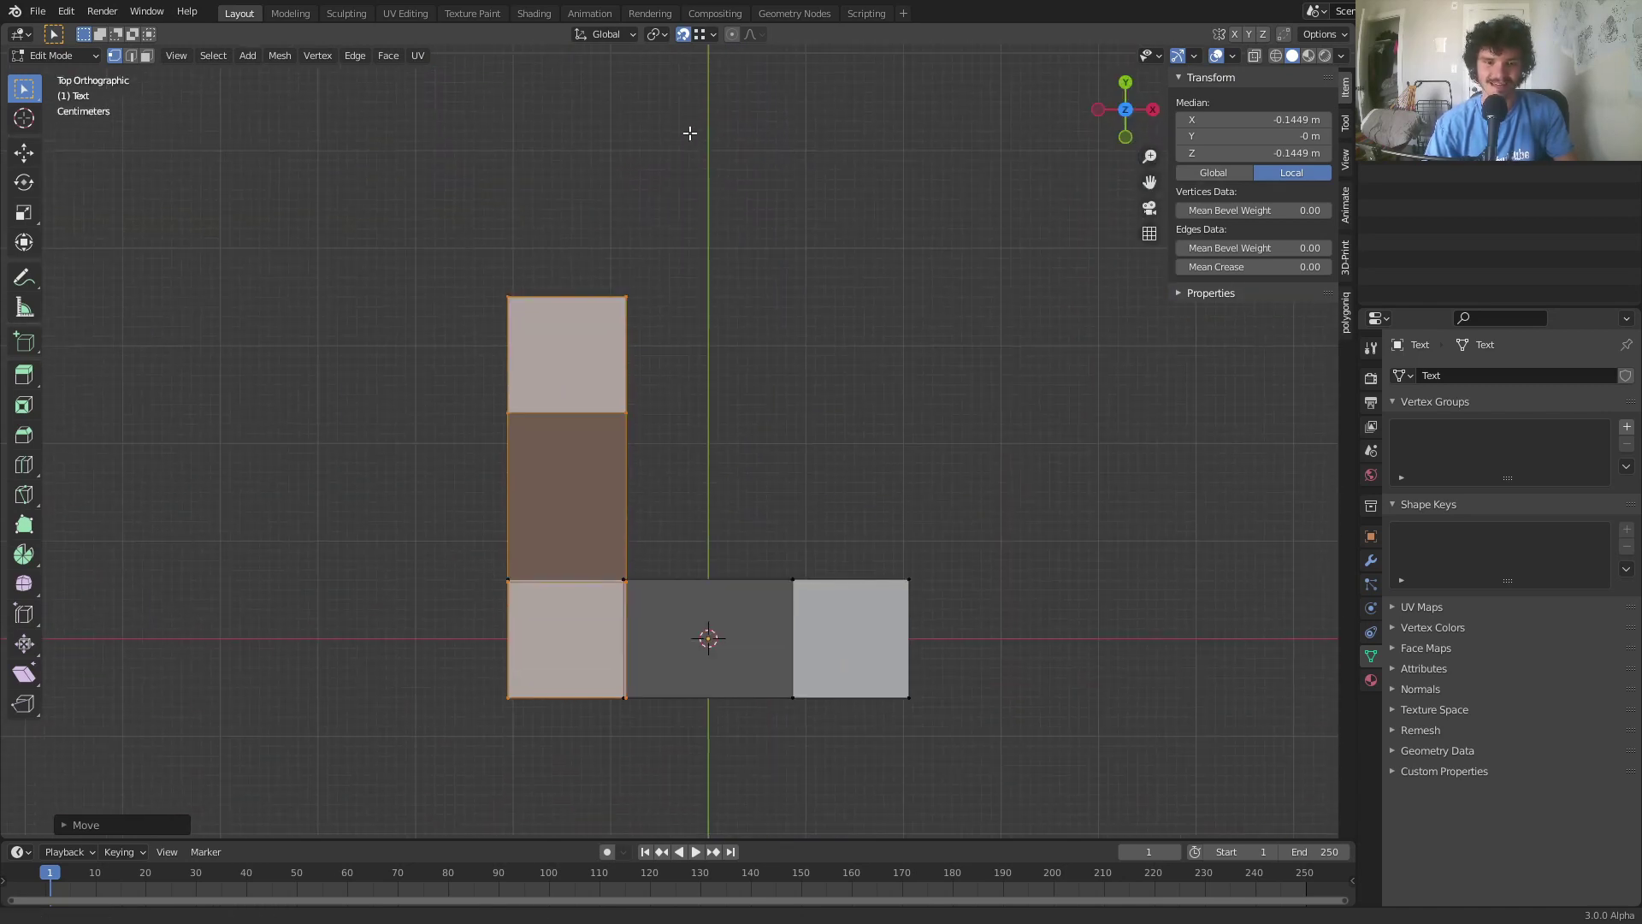
text(gr)
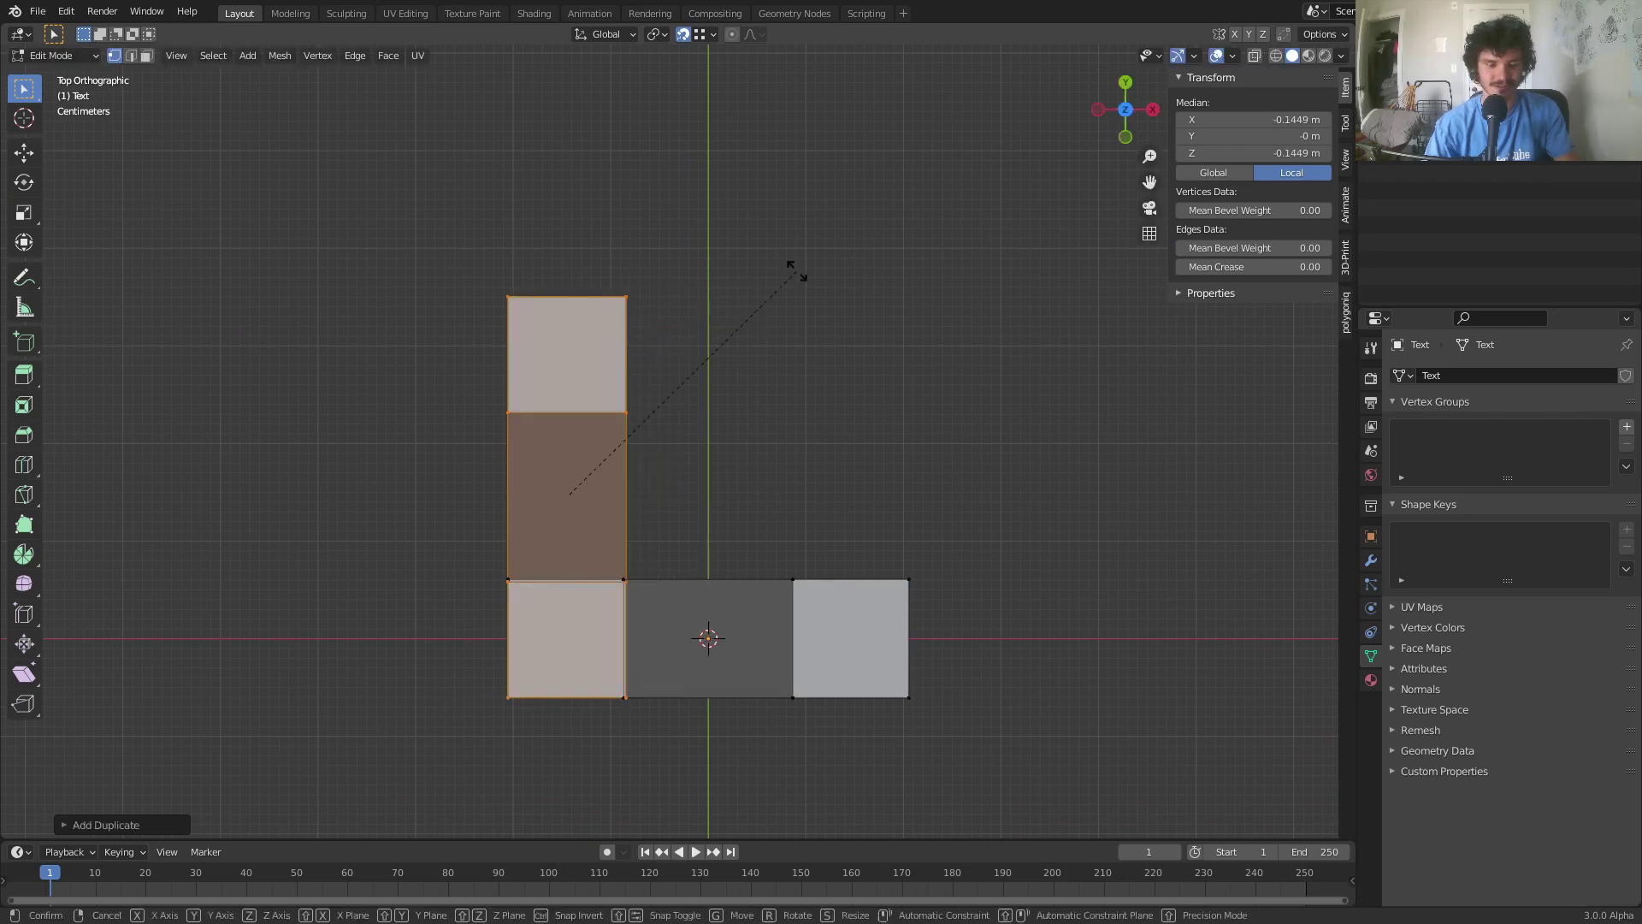
text(90)
key(Return)
key(g)
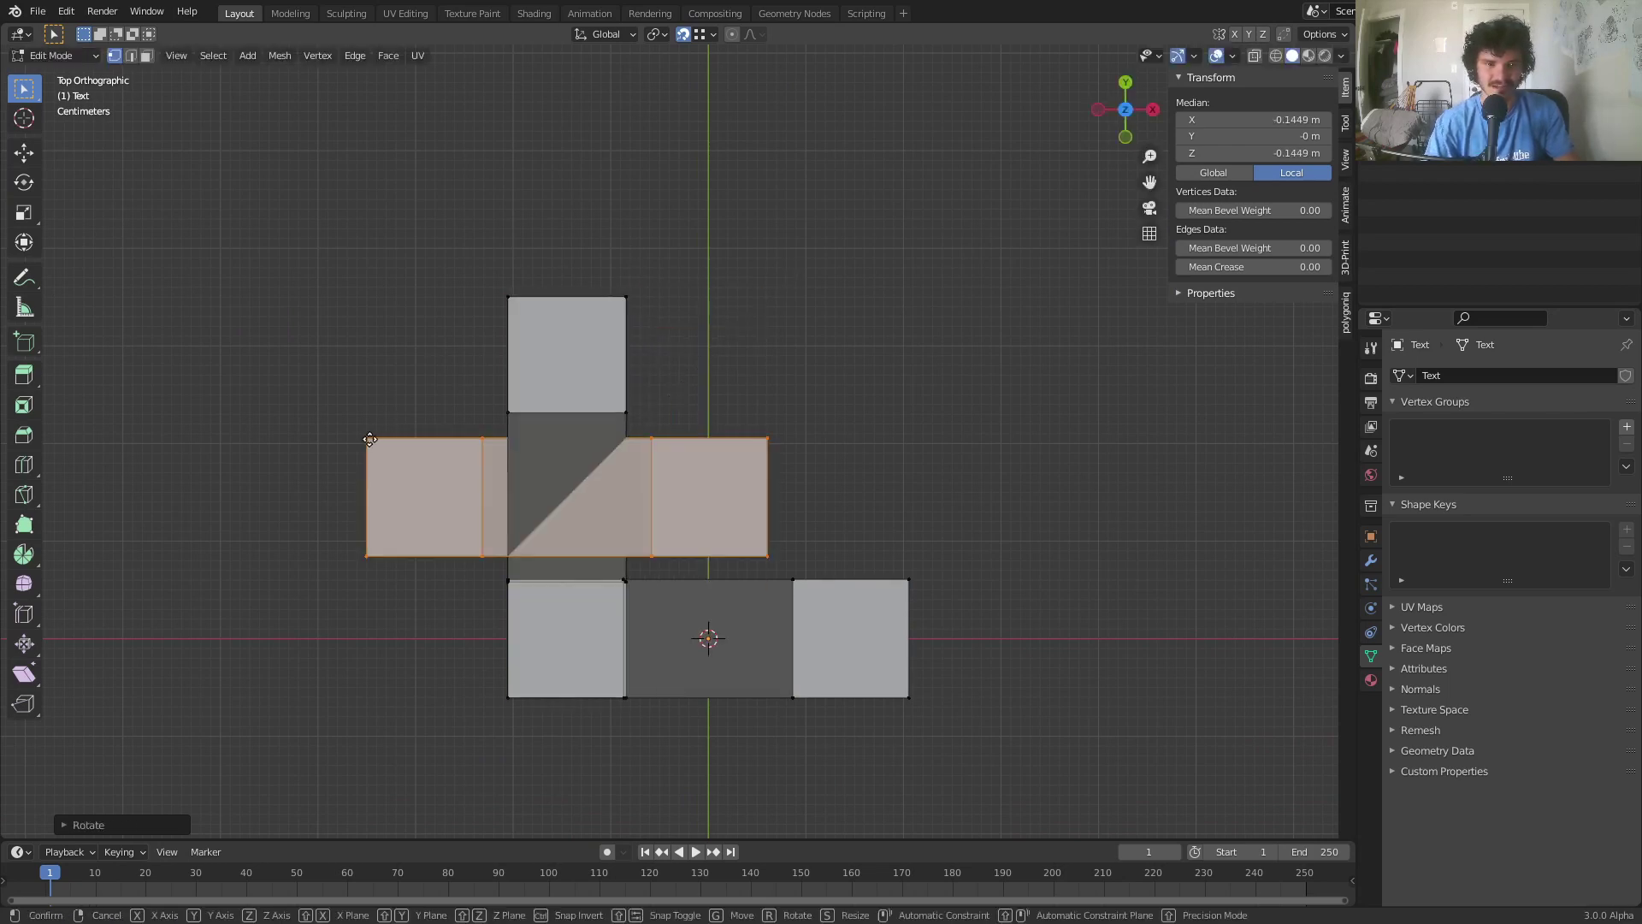
click(510, 301)
middle_drag(509, 301, 1026, 188)
Turn the top bar 90° back to vertical and place it in the right column
click(1126, 94)
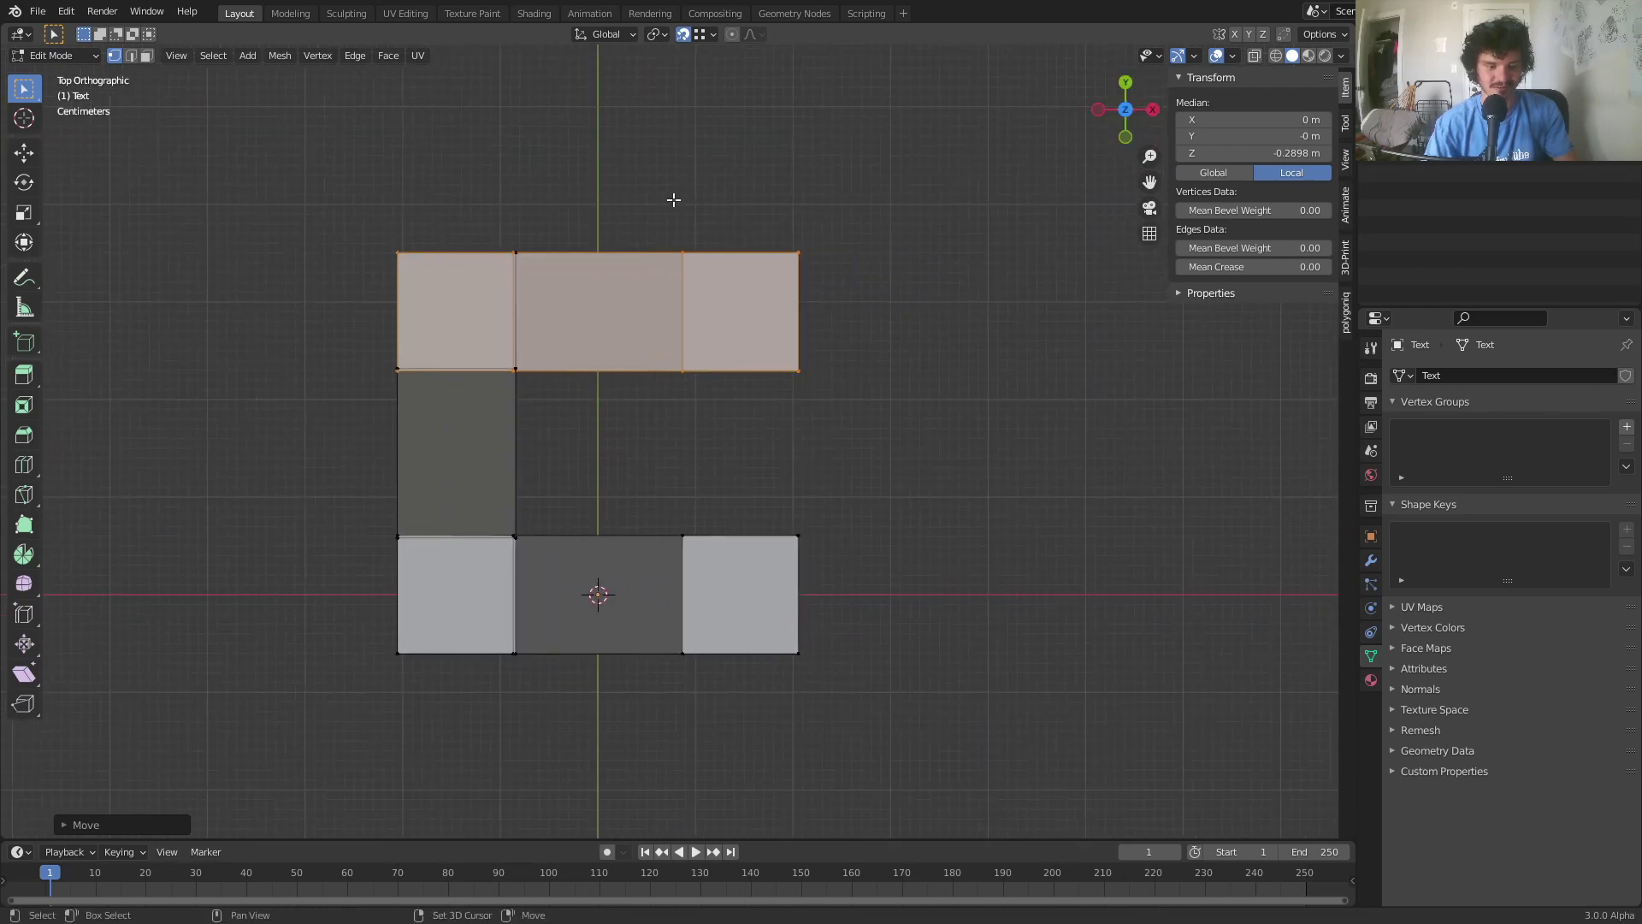
text(r90)
key(Return)
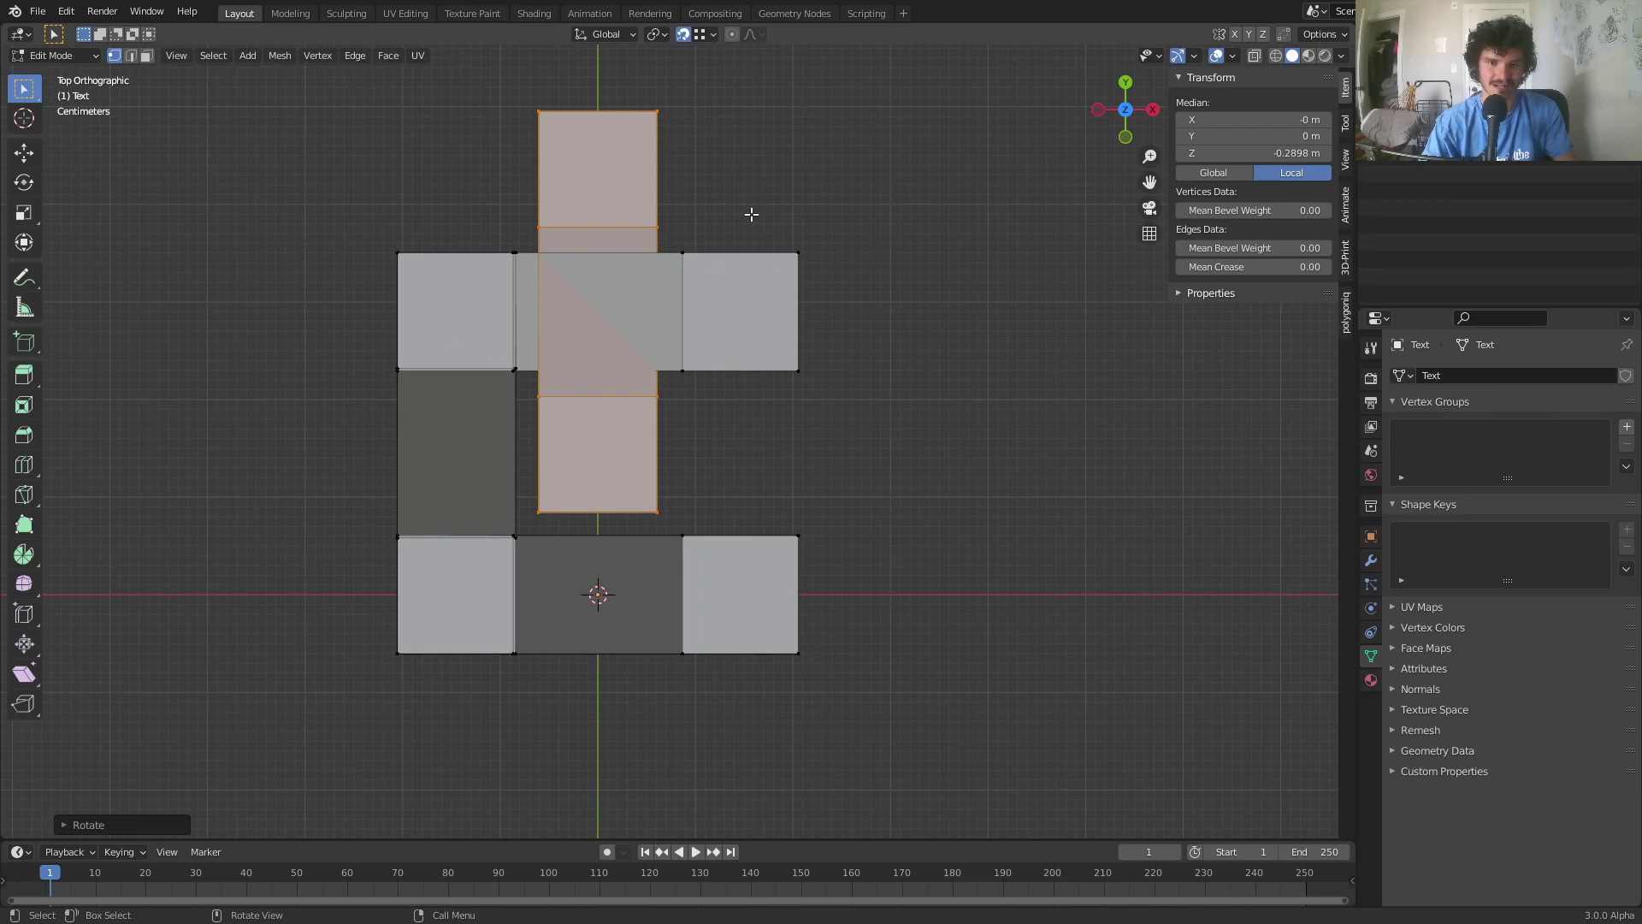
key(g)
click(809, 280)
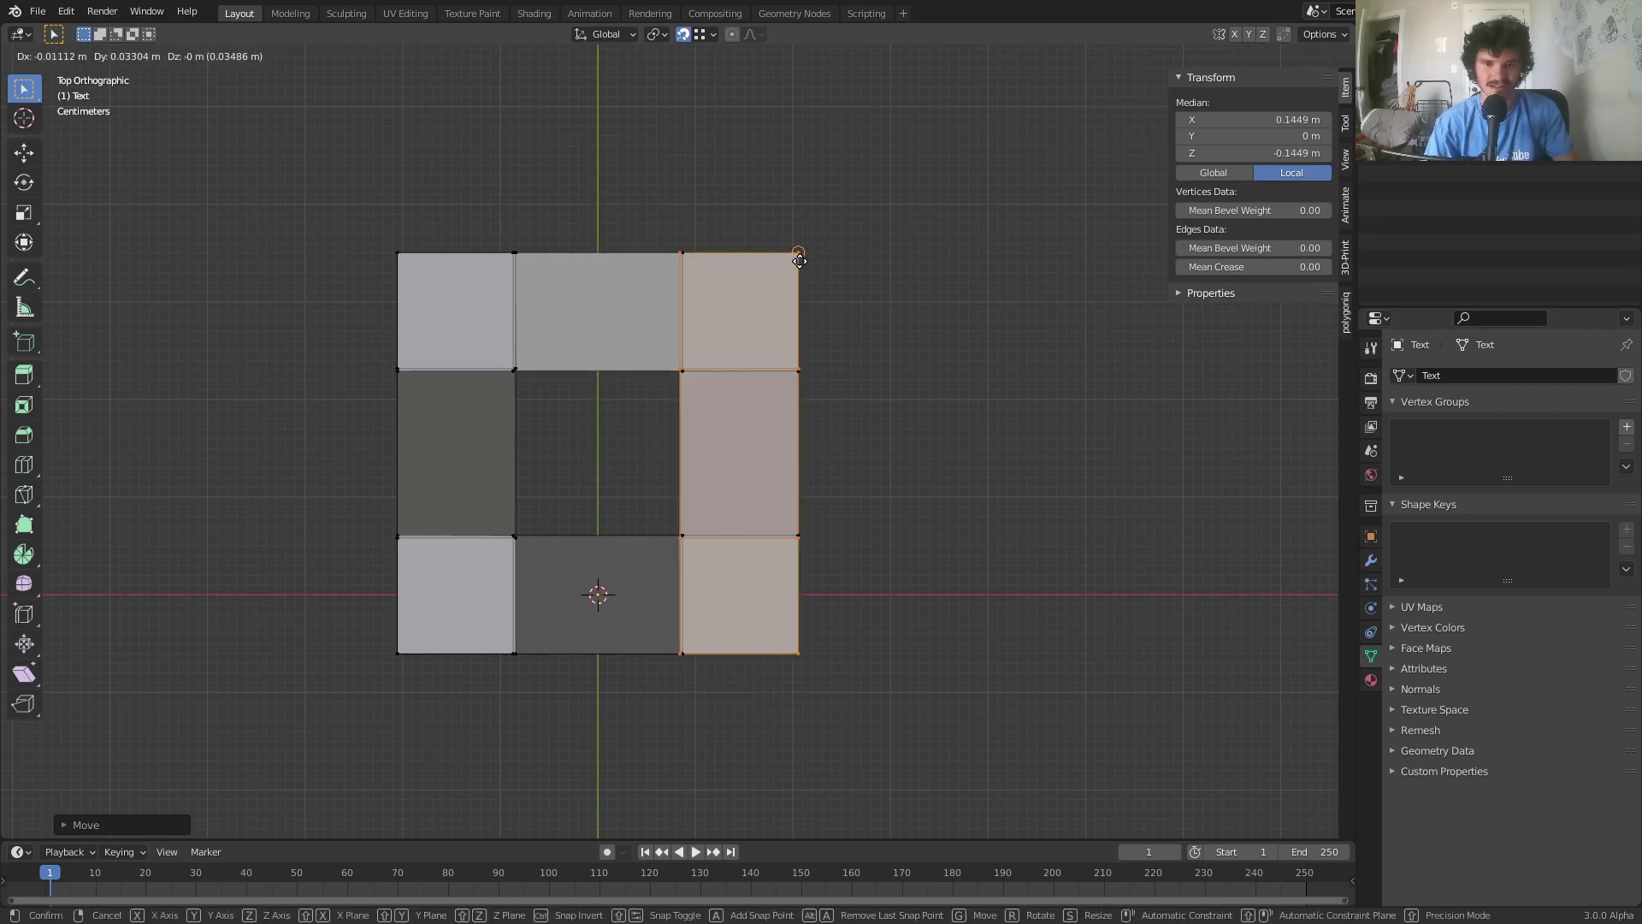
mouse_move(799, 261)
middle_down()
mouse_move(722, 374)
mouse_move(531, 330)
mouse_move(752, 219)
mouse_move(983, 414)
mouse_move(977, 242)
mouse_move(869, 237)
mouse_move(614, 274)
mouse_move(788, 276)
middle_up()
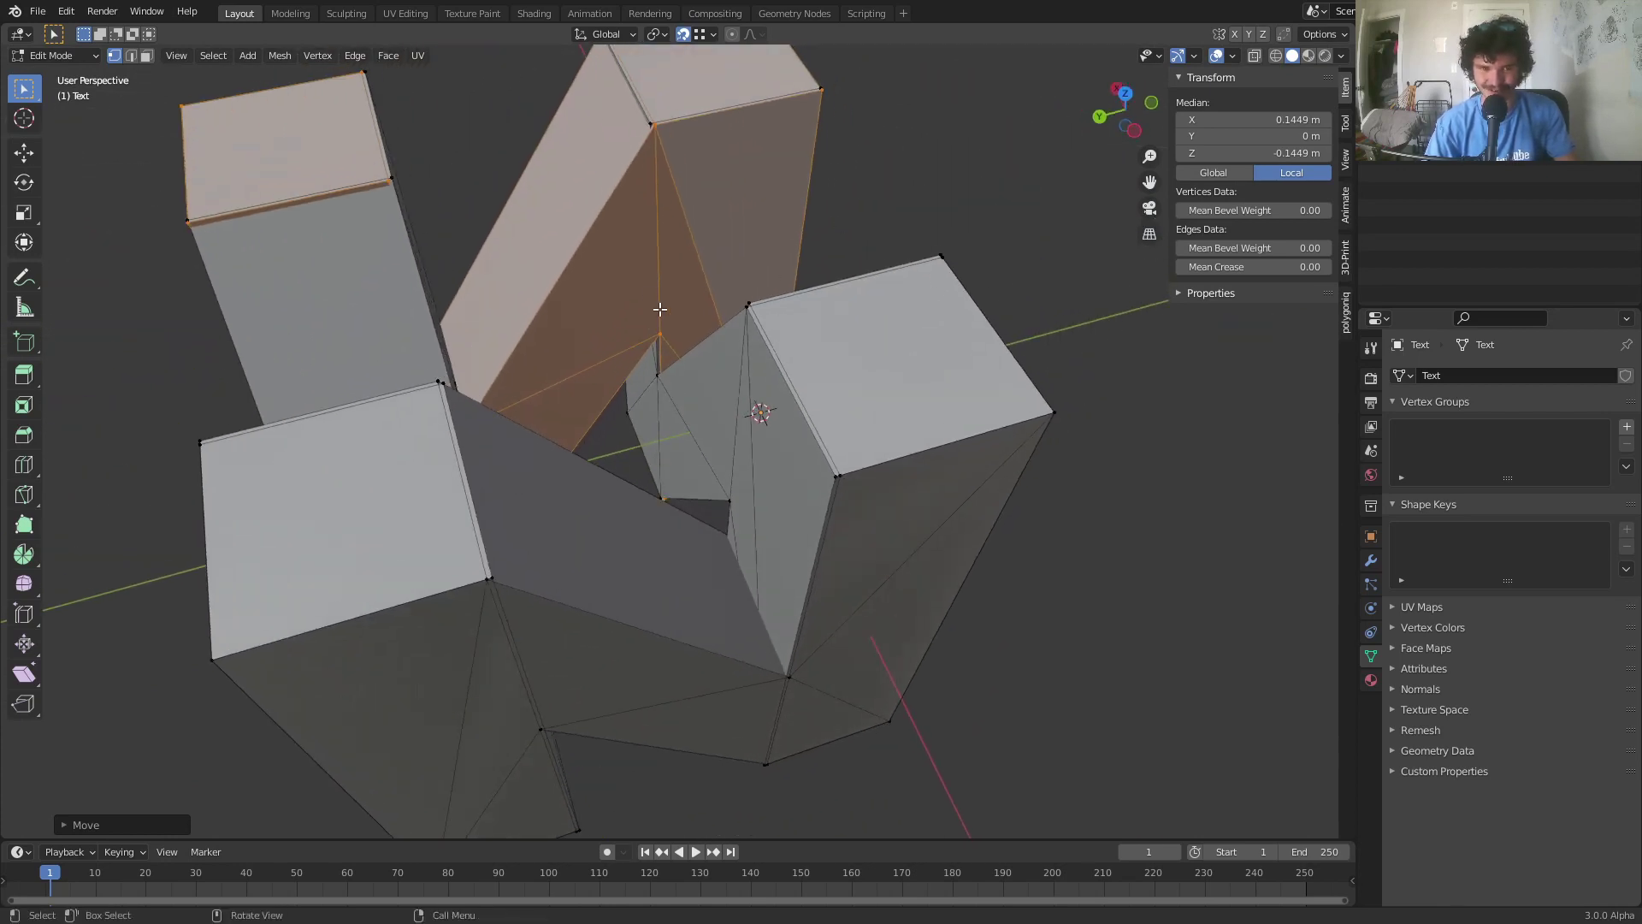
Select the whole mesh and run Merge by Distance
scroll(777, 323, up, 3)
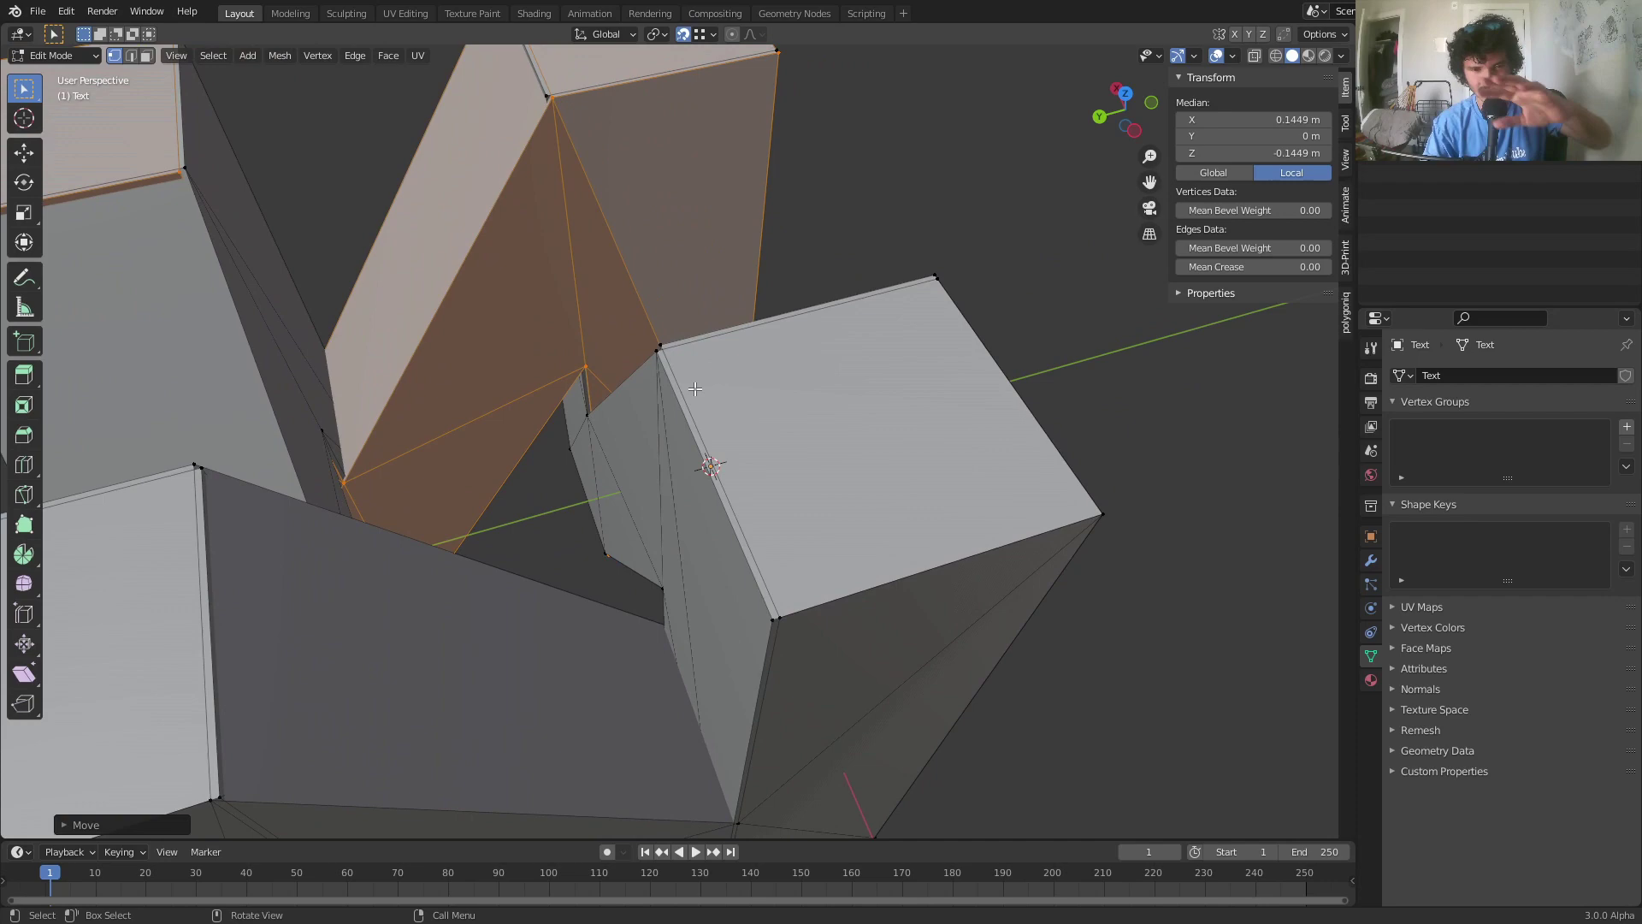
middle_drag(691, 385, 638, 308)
scroll(718, 294, down, 6)
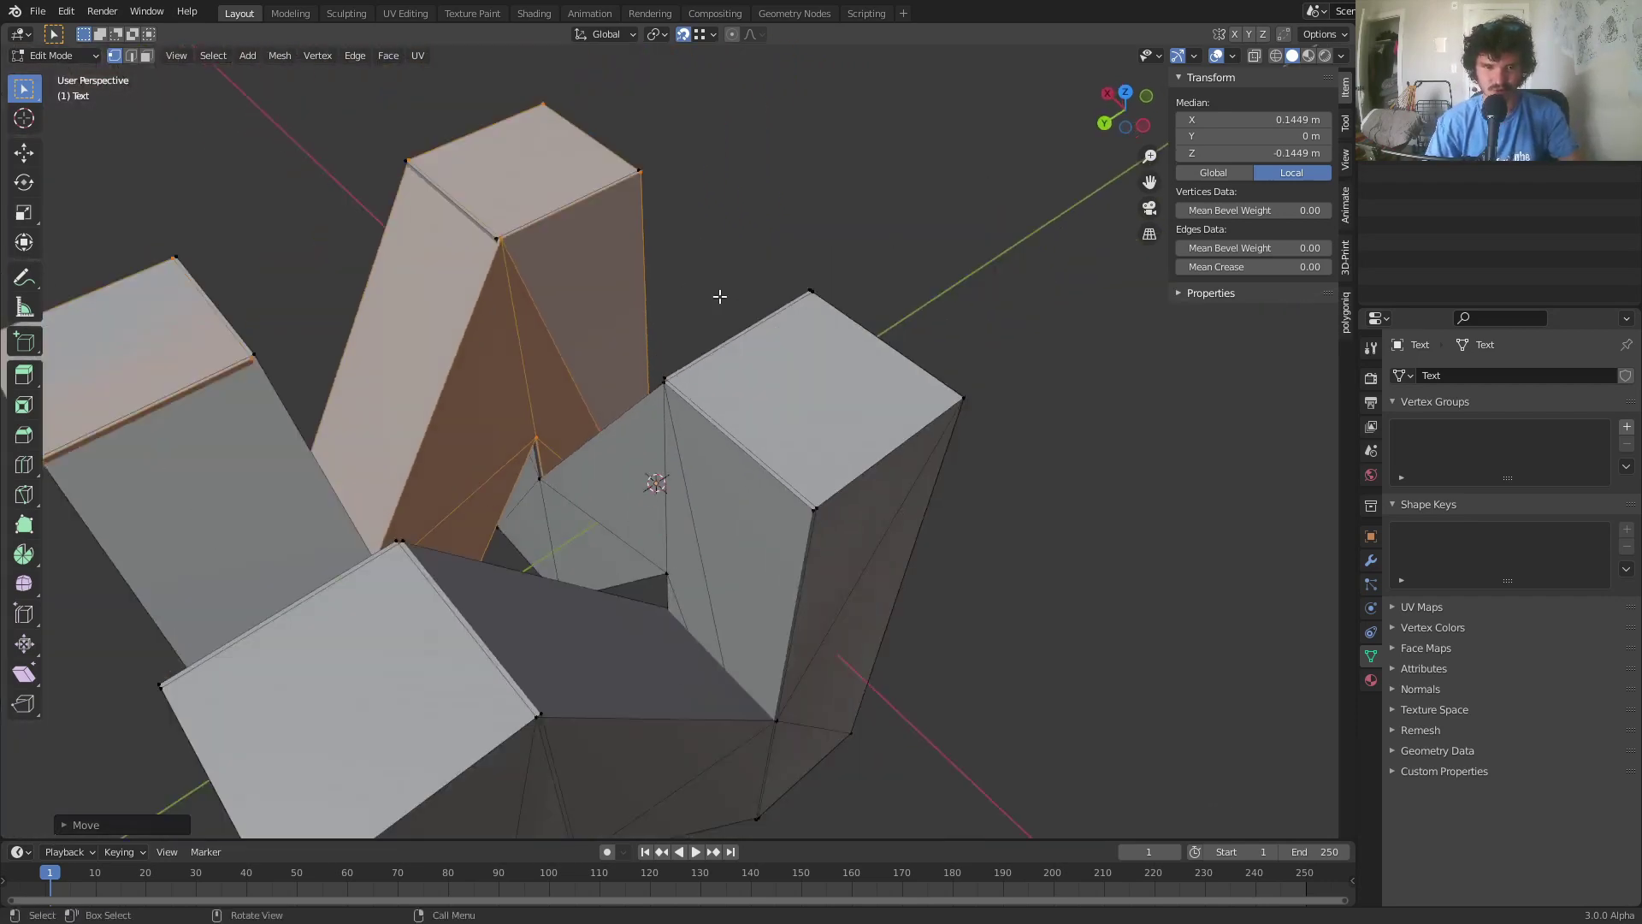
shift+middle_drag(664, 464, 728, 387)
key(a)
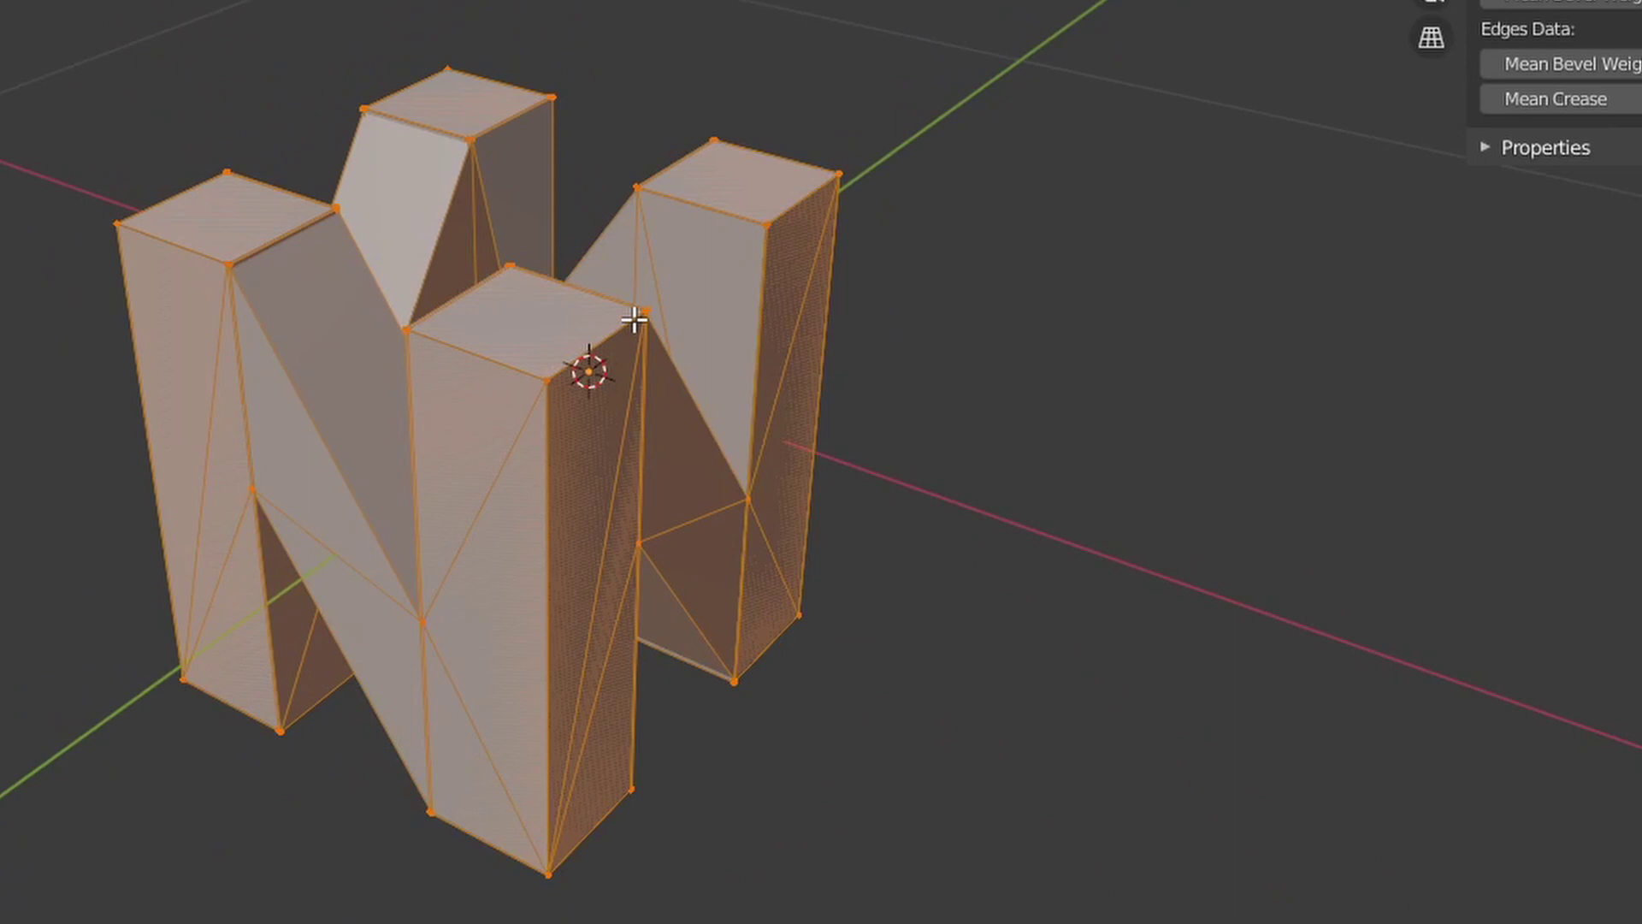
key(F3)
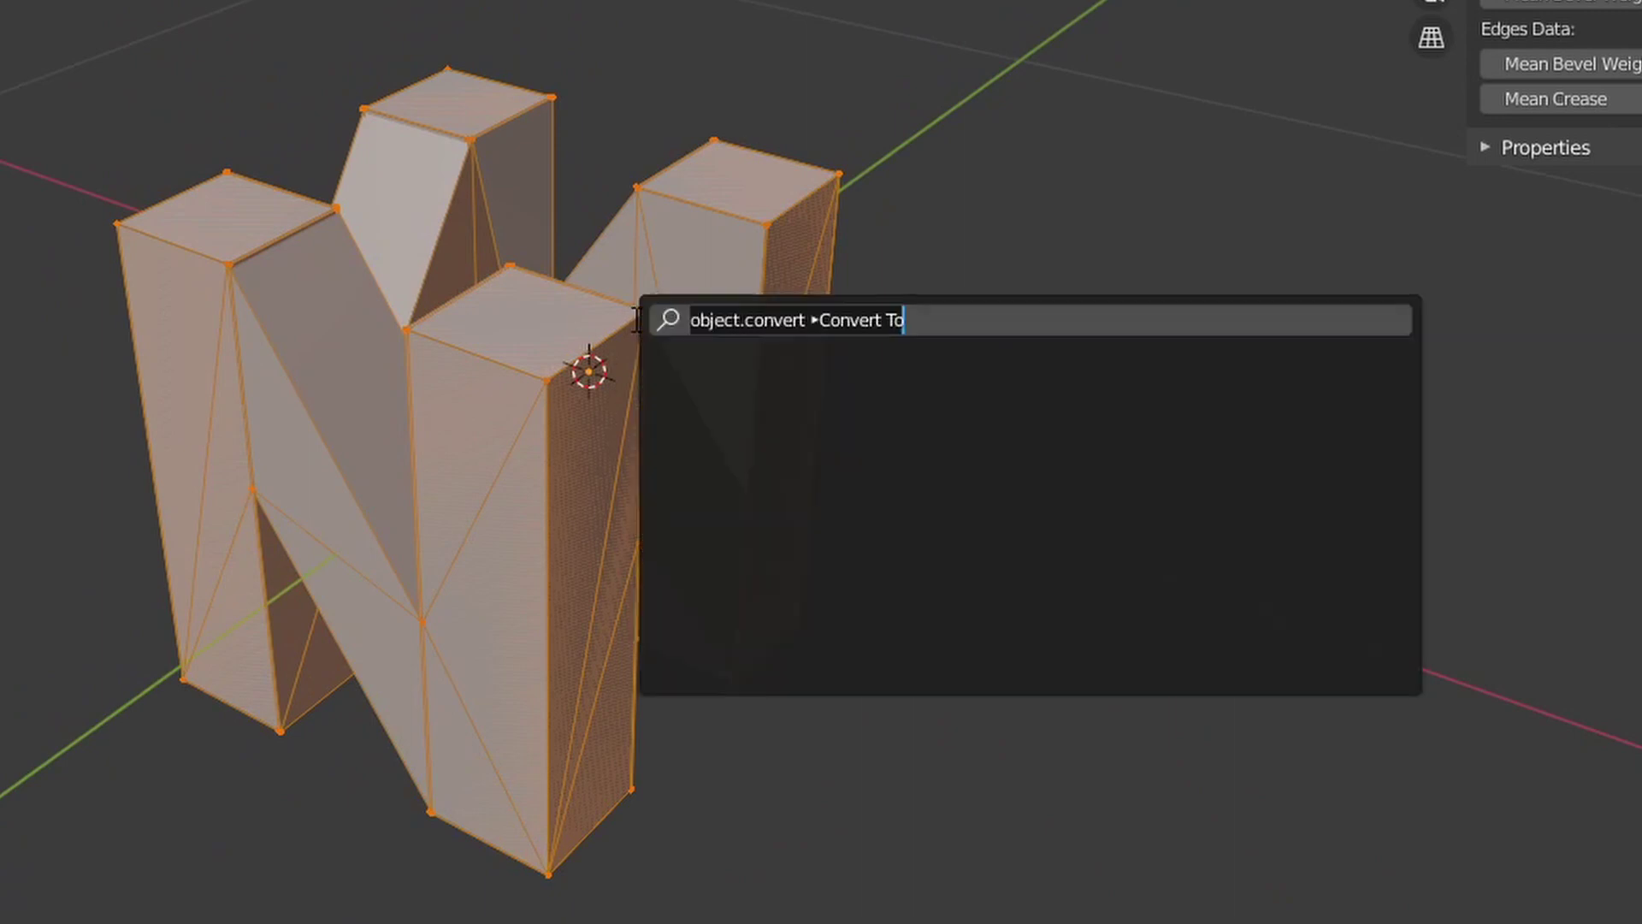
text(merge by di)
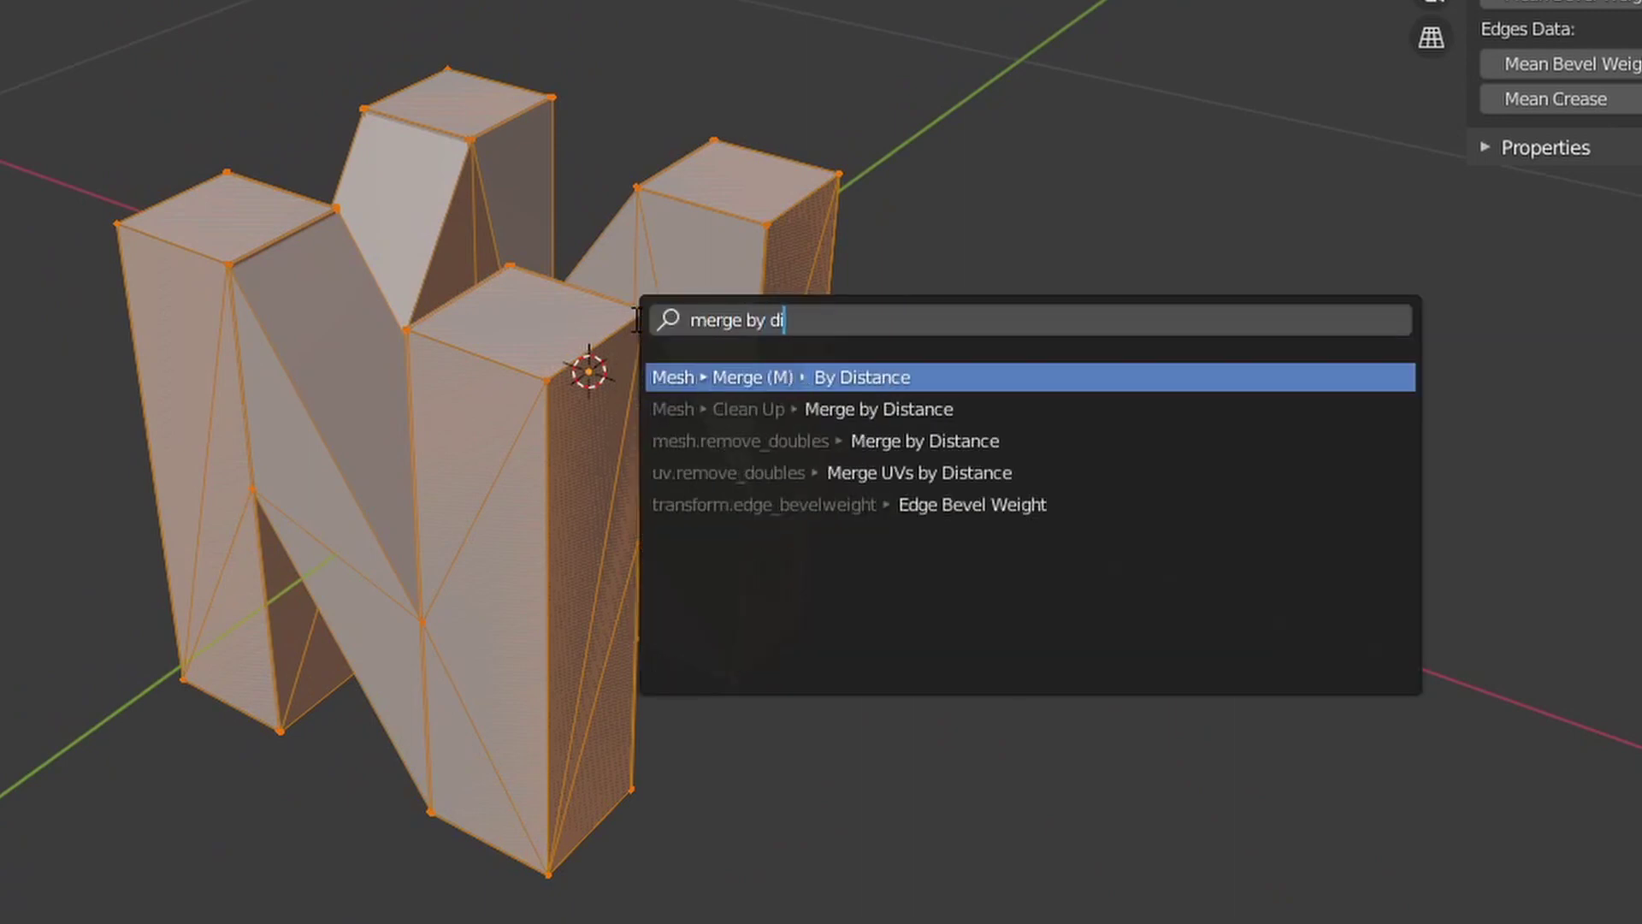
key(Return)
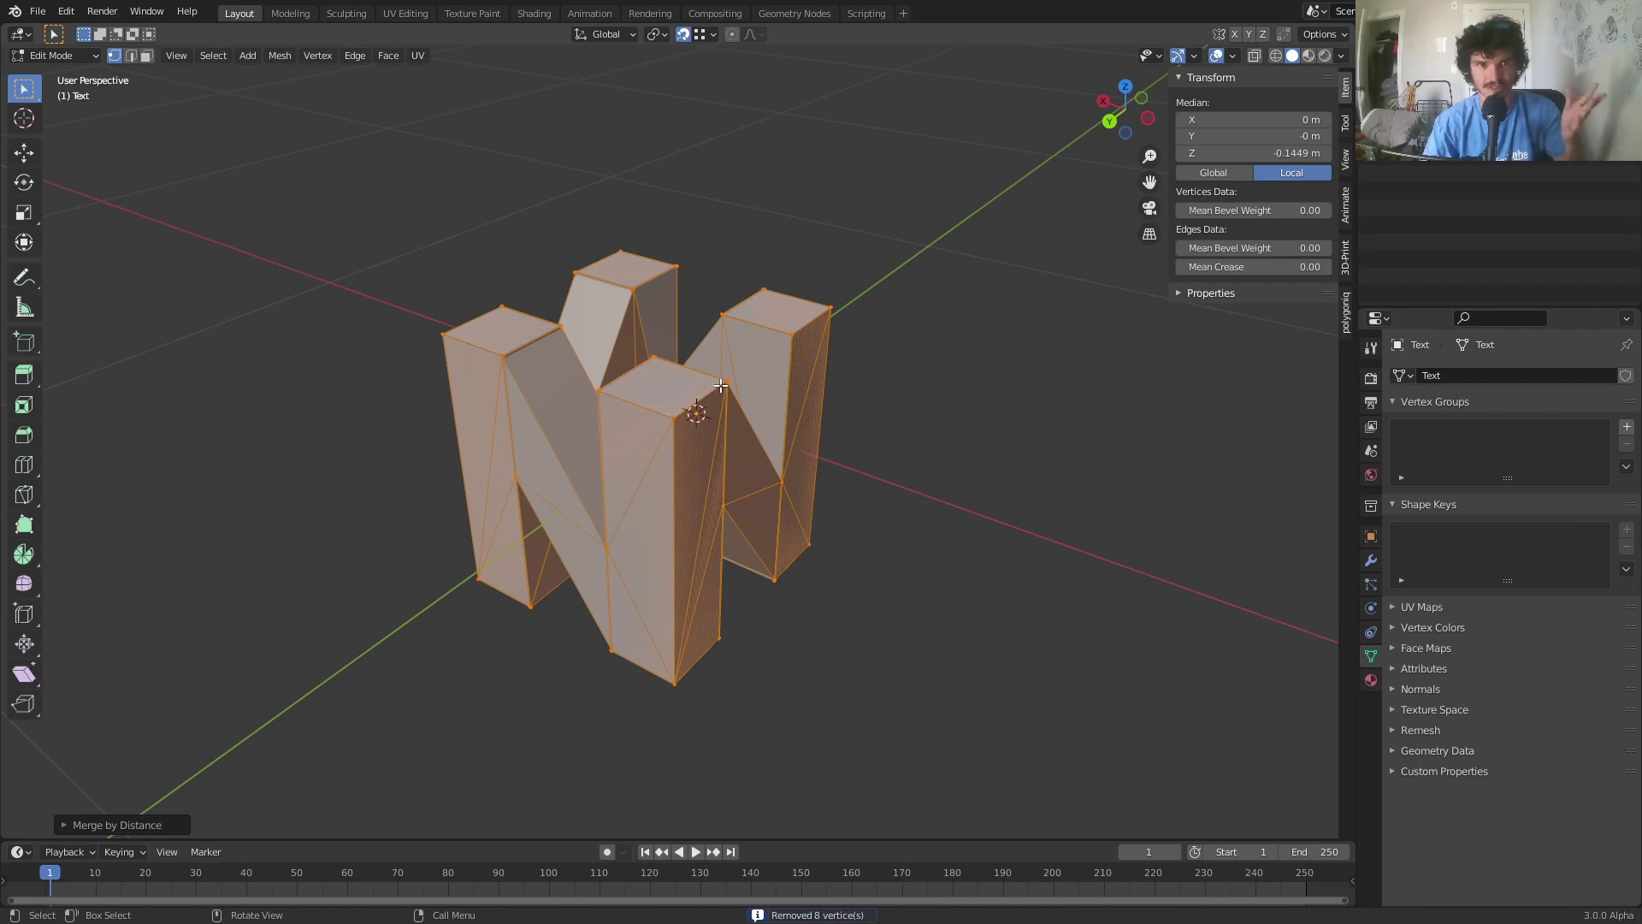
Set the merge distance to 0.01 m, then raise it to 0.02 m
click(163, 824)
click(227, 781)
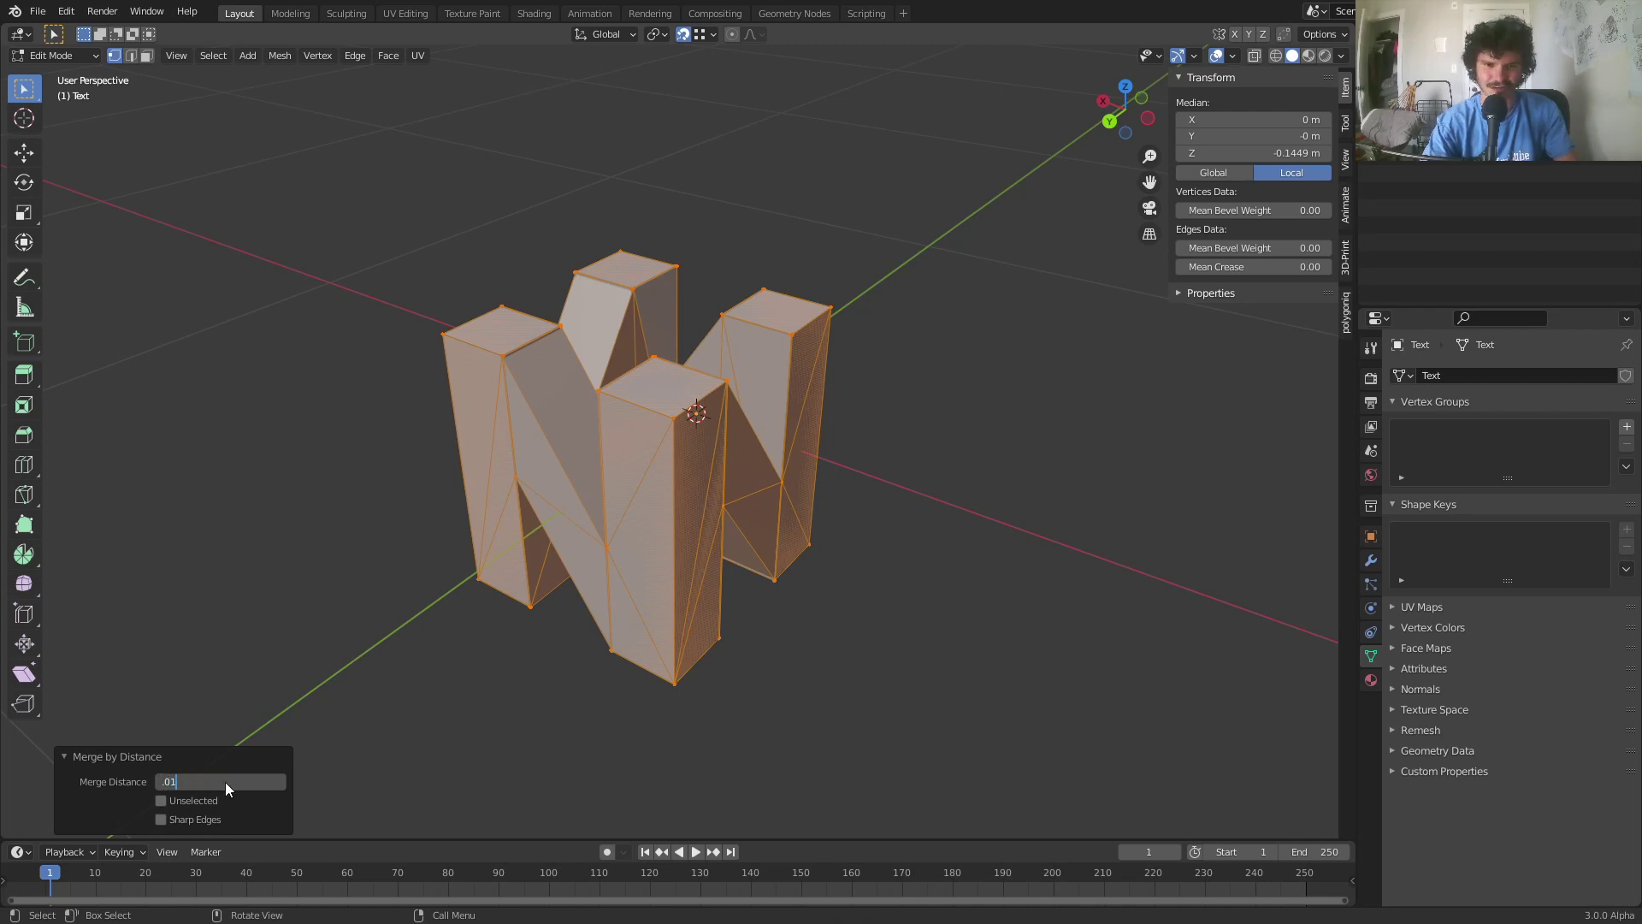
text(.01)
key(Return)
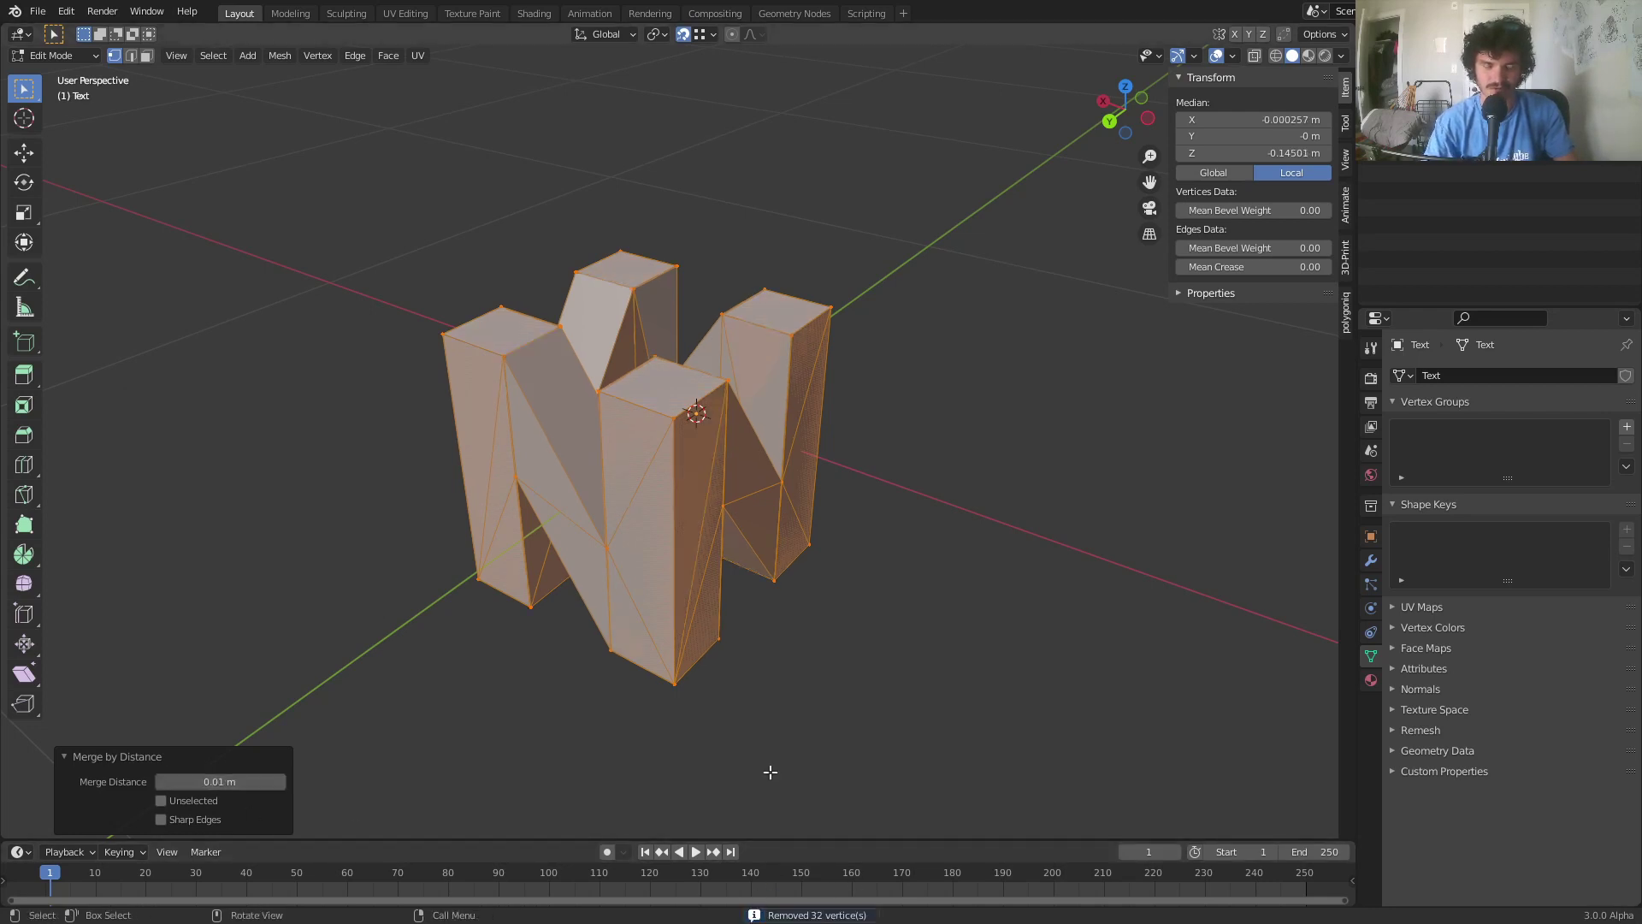
scroll(674, 347, up, 2)
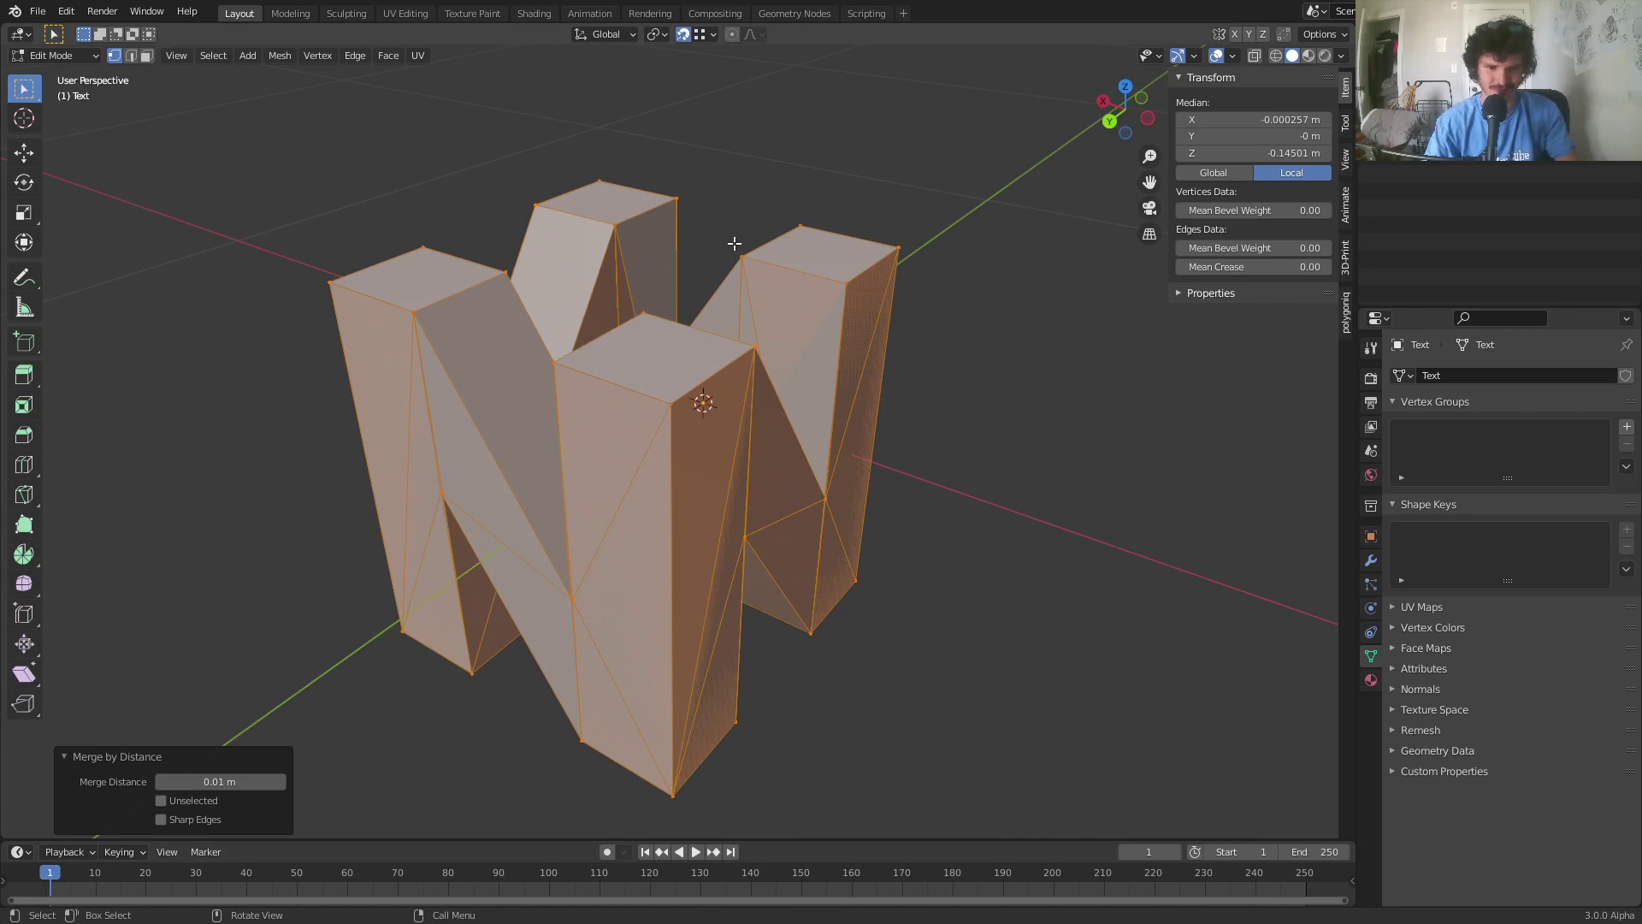
scroll(740, 514, up, 4)
mouse_move(770, 568)
middle_down()
mouse_move(781, 587)
mouse_move(745, 549)
mouse_move(761, 542)
middle_up()
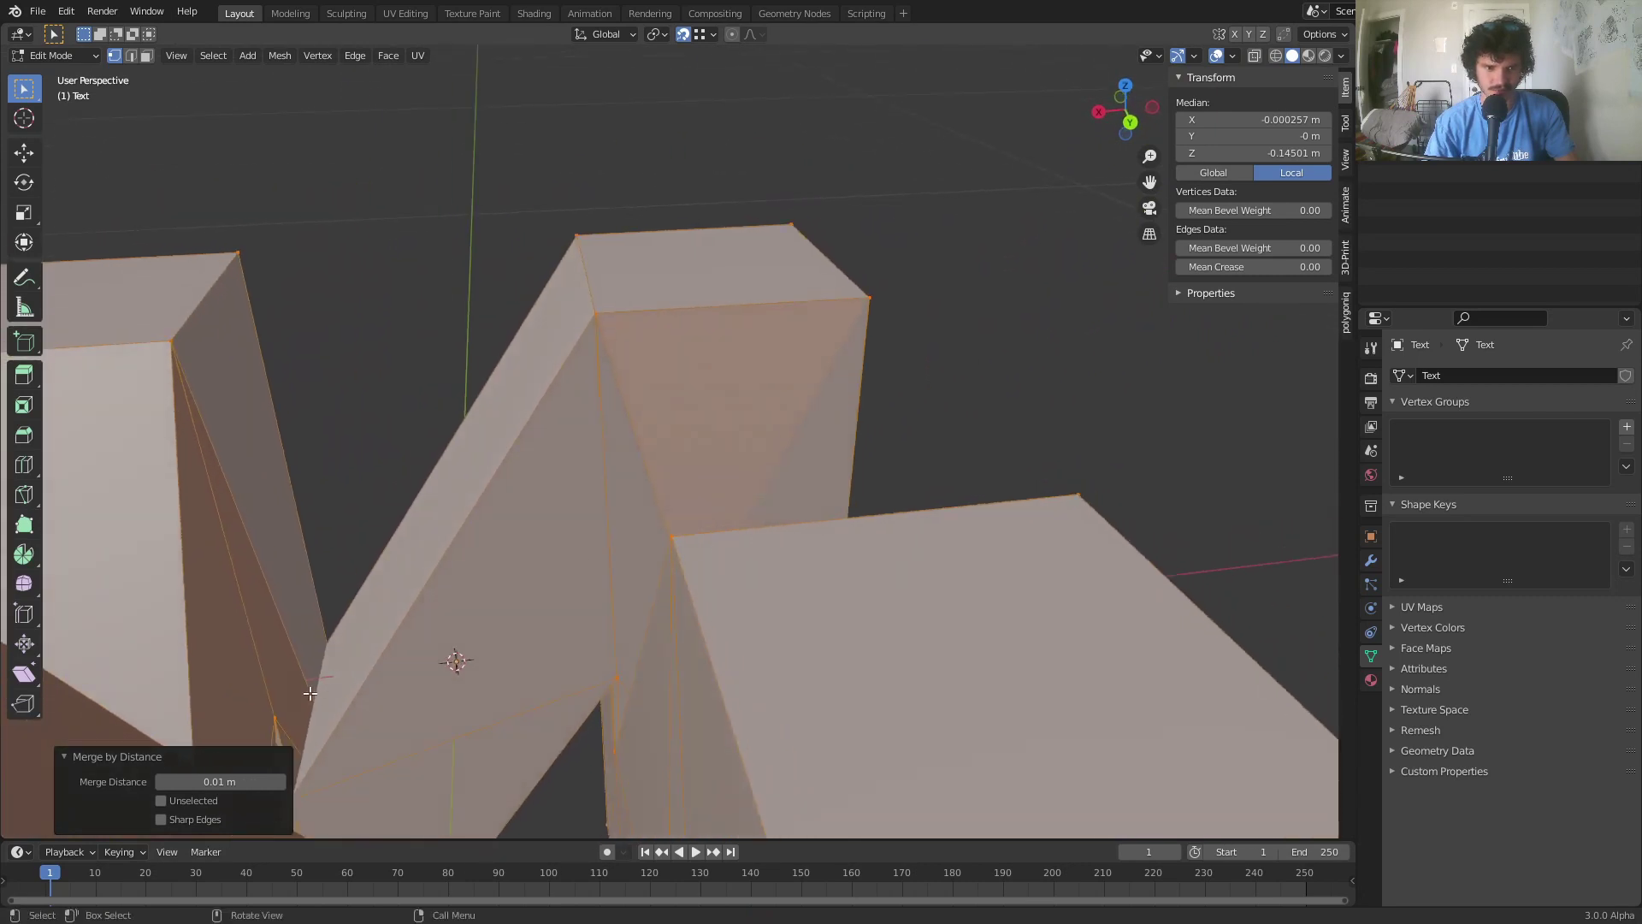
click(199, 782)
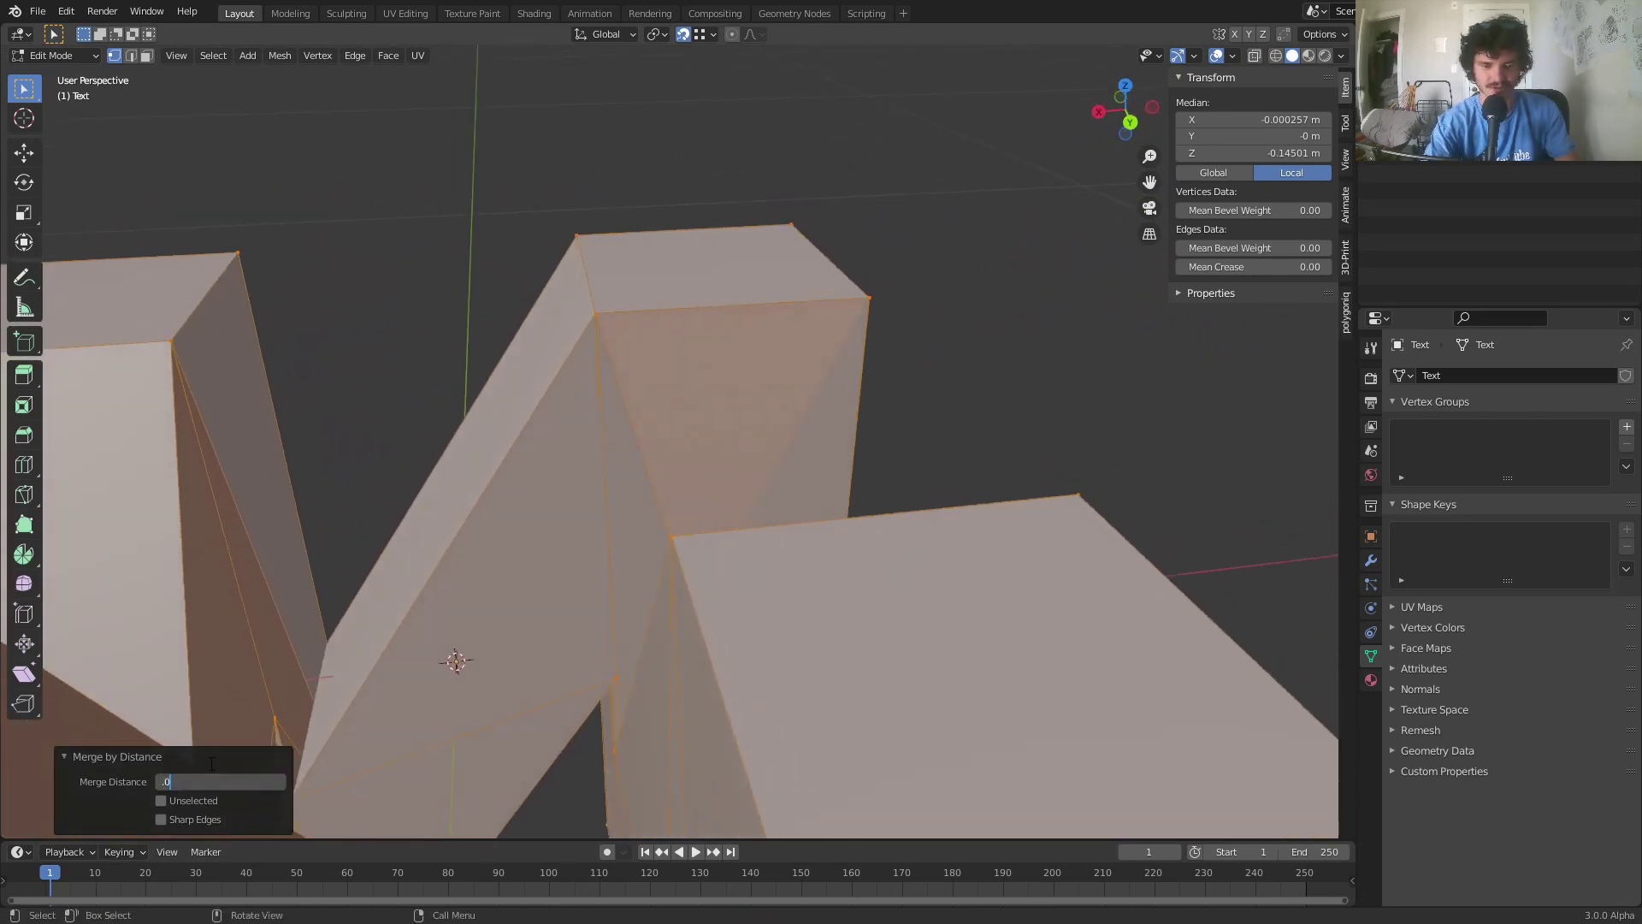
scroll(654, 354, down, 6)
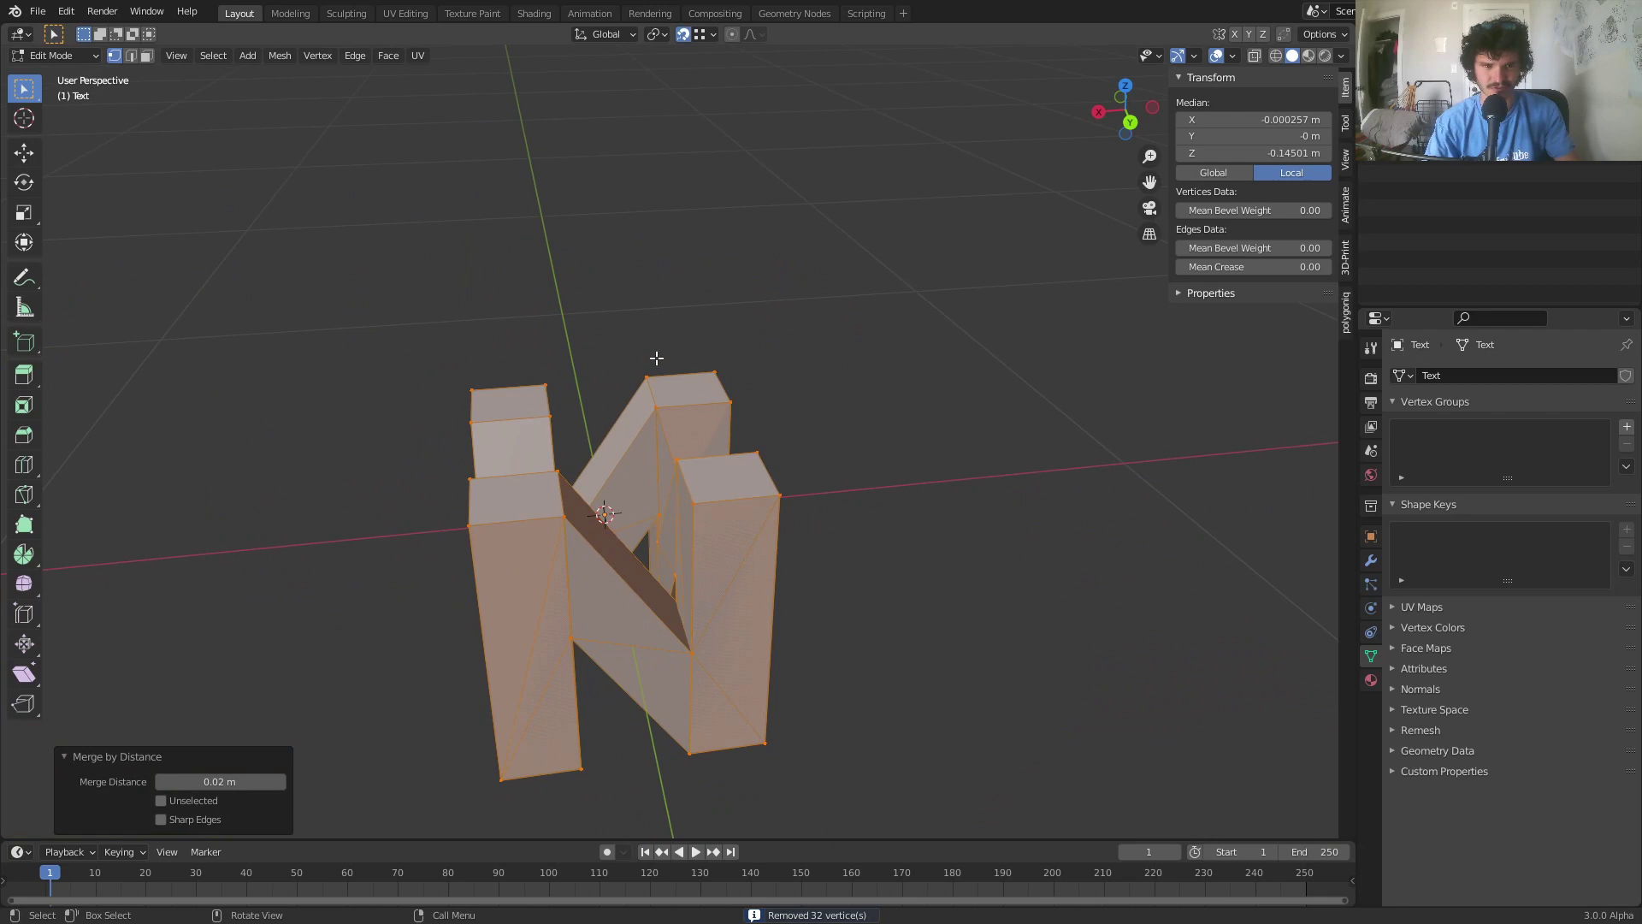
middle_drag(732, 486, 779, 476)
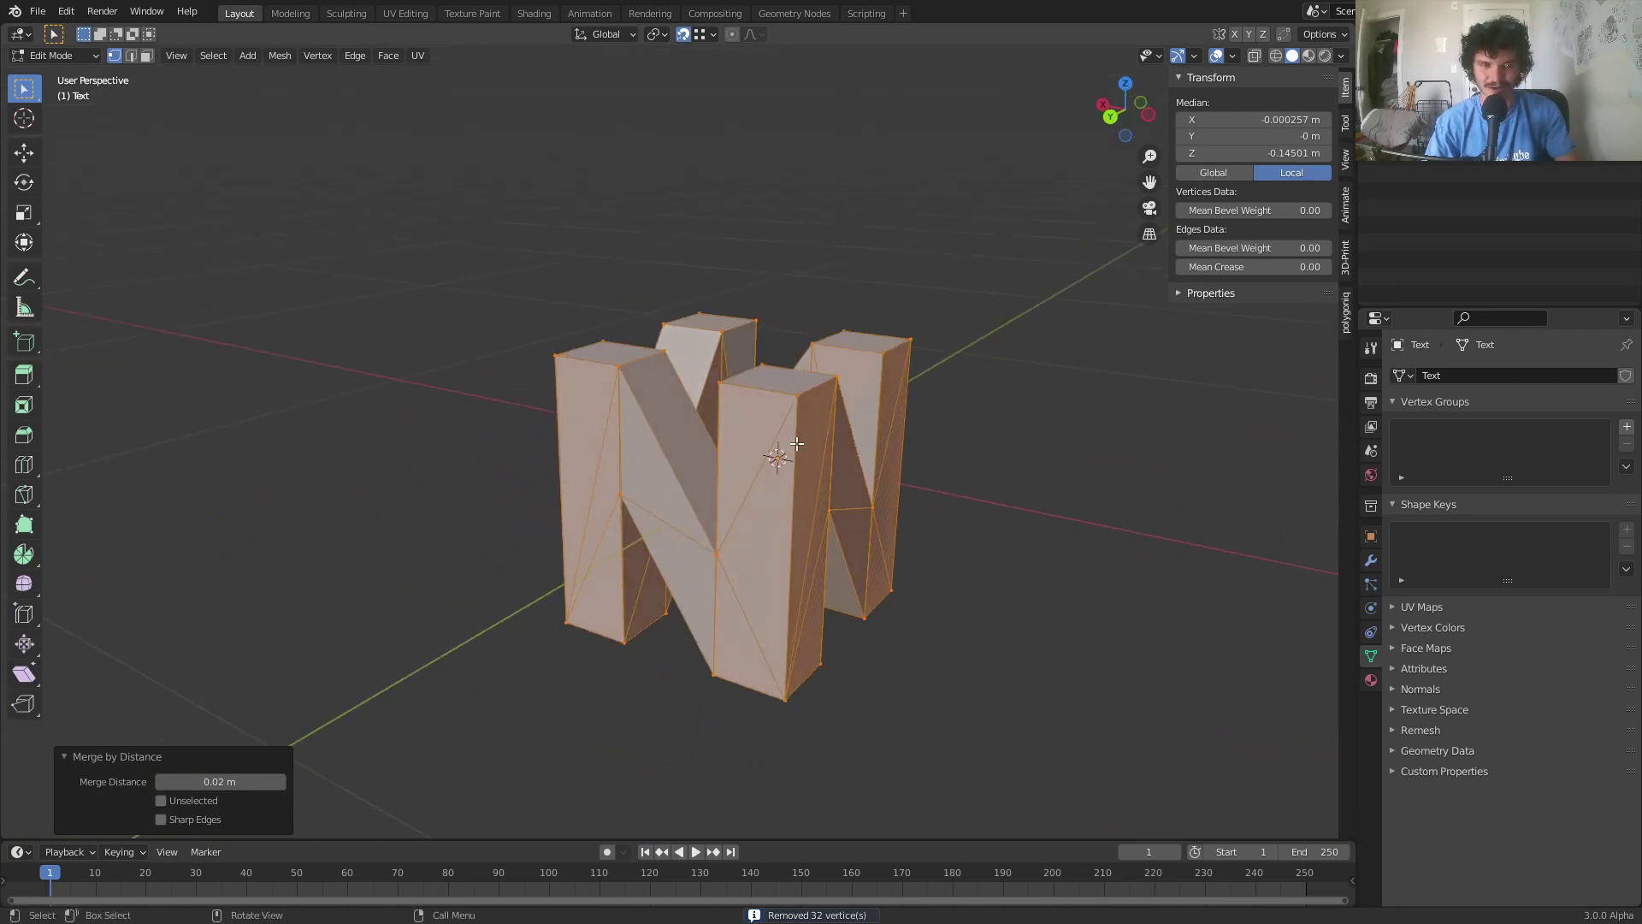
scroll(828, 471, up, 4)
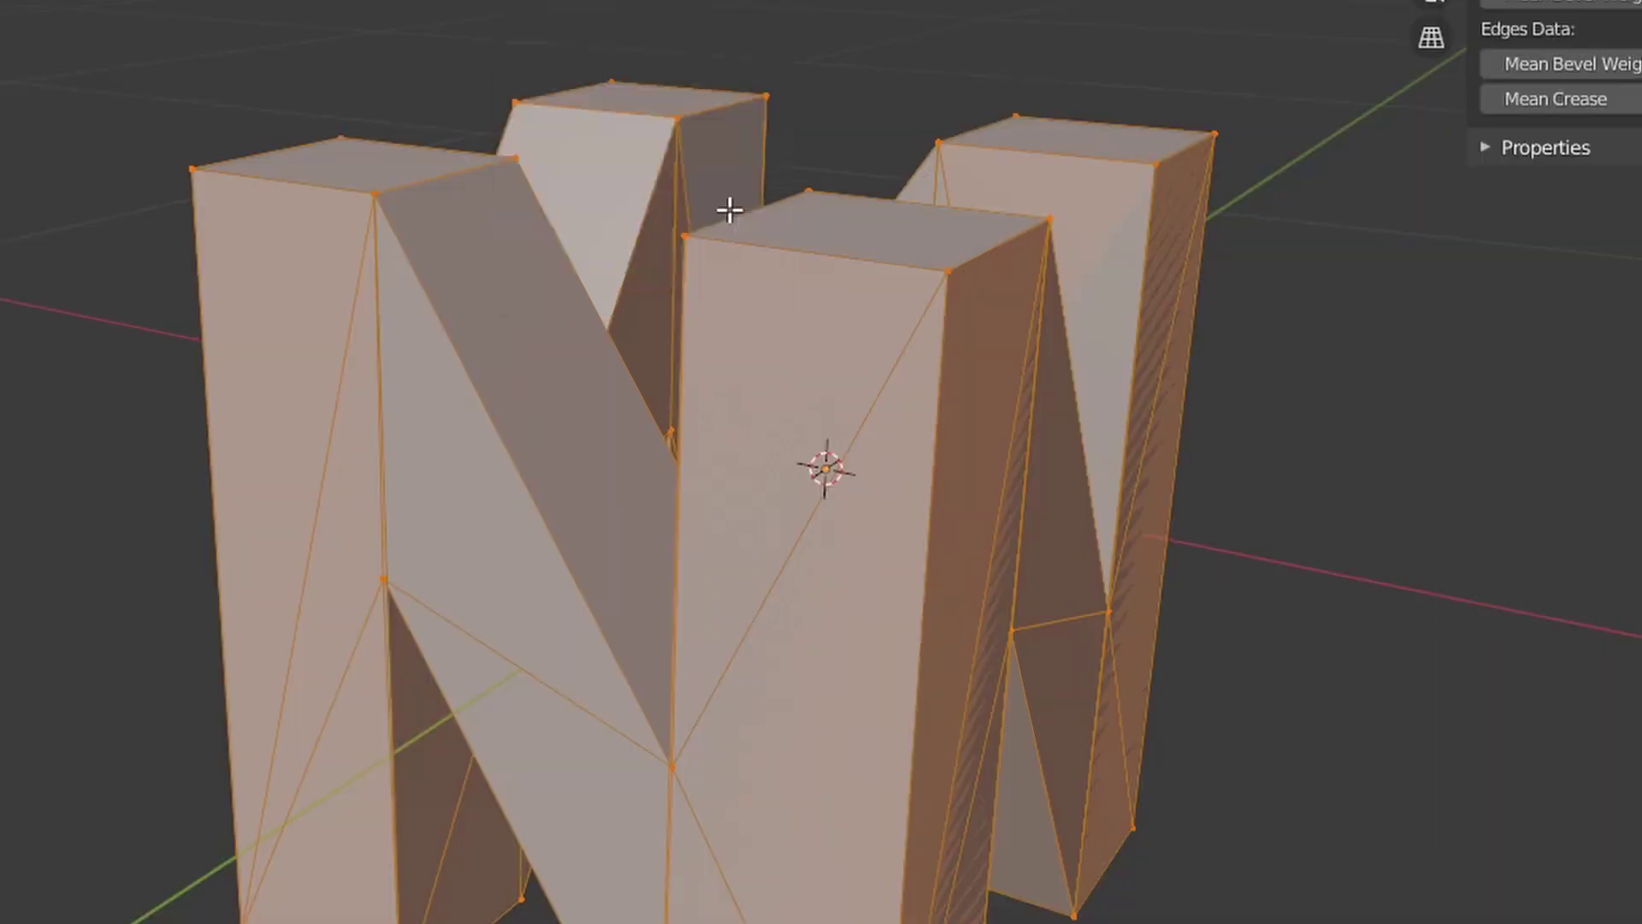
Limited Dissolve the N mesh to remove stray diagonal edges on its flat faces
key(x)
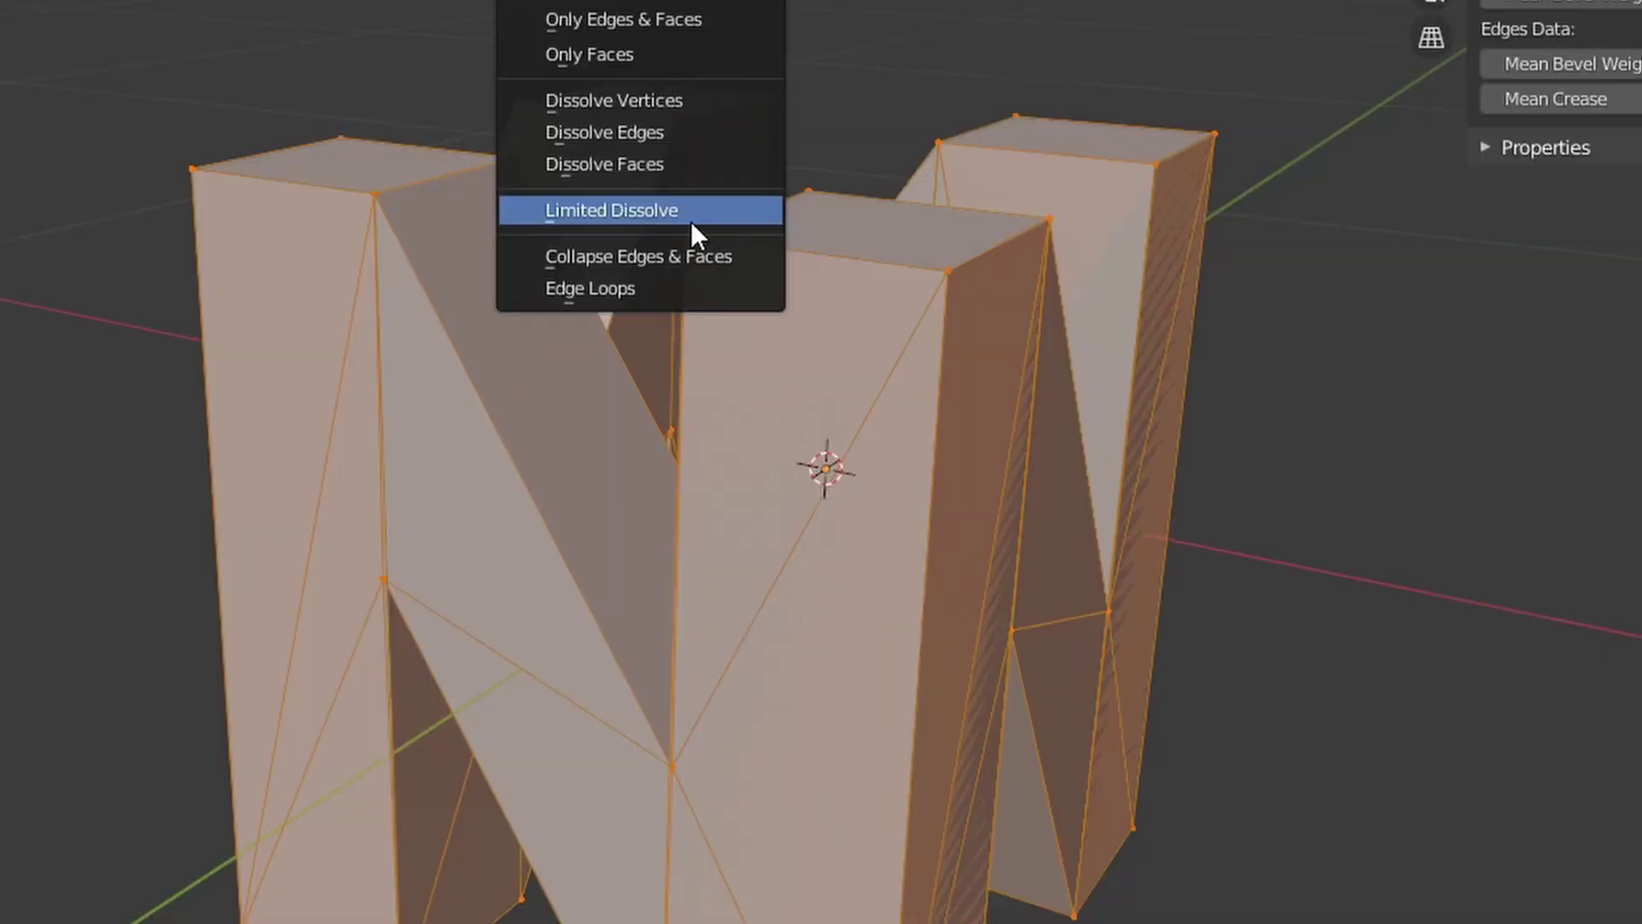
click(747, 329)
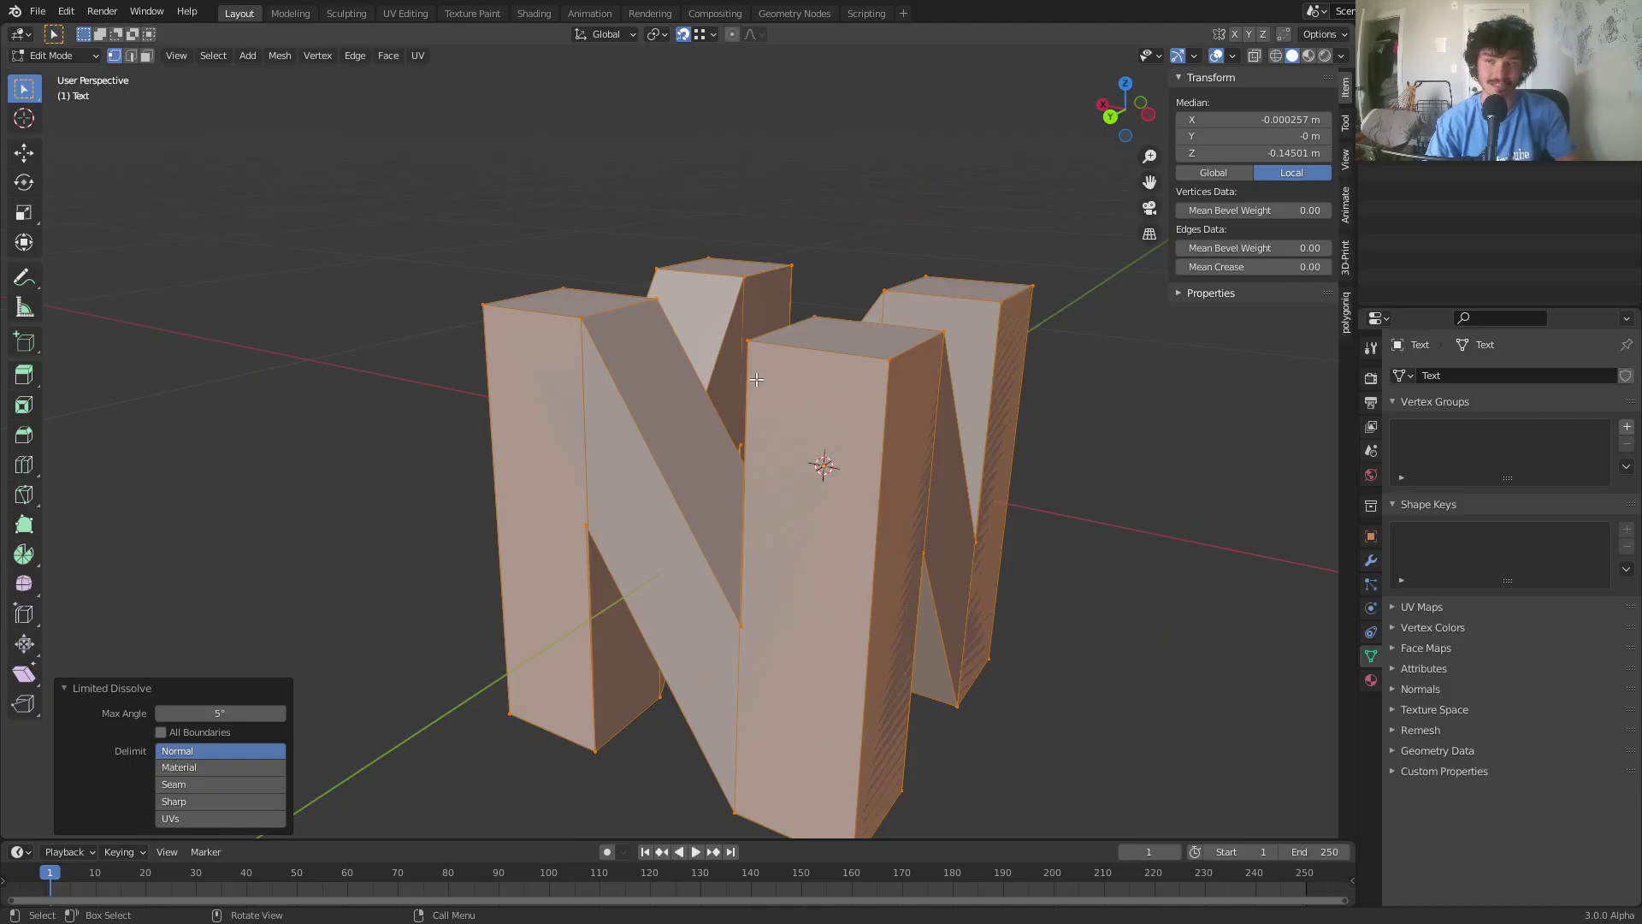
key(Tab)
middle_drag(756, 379, 628, 366)
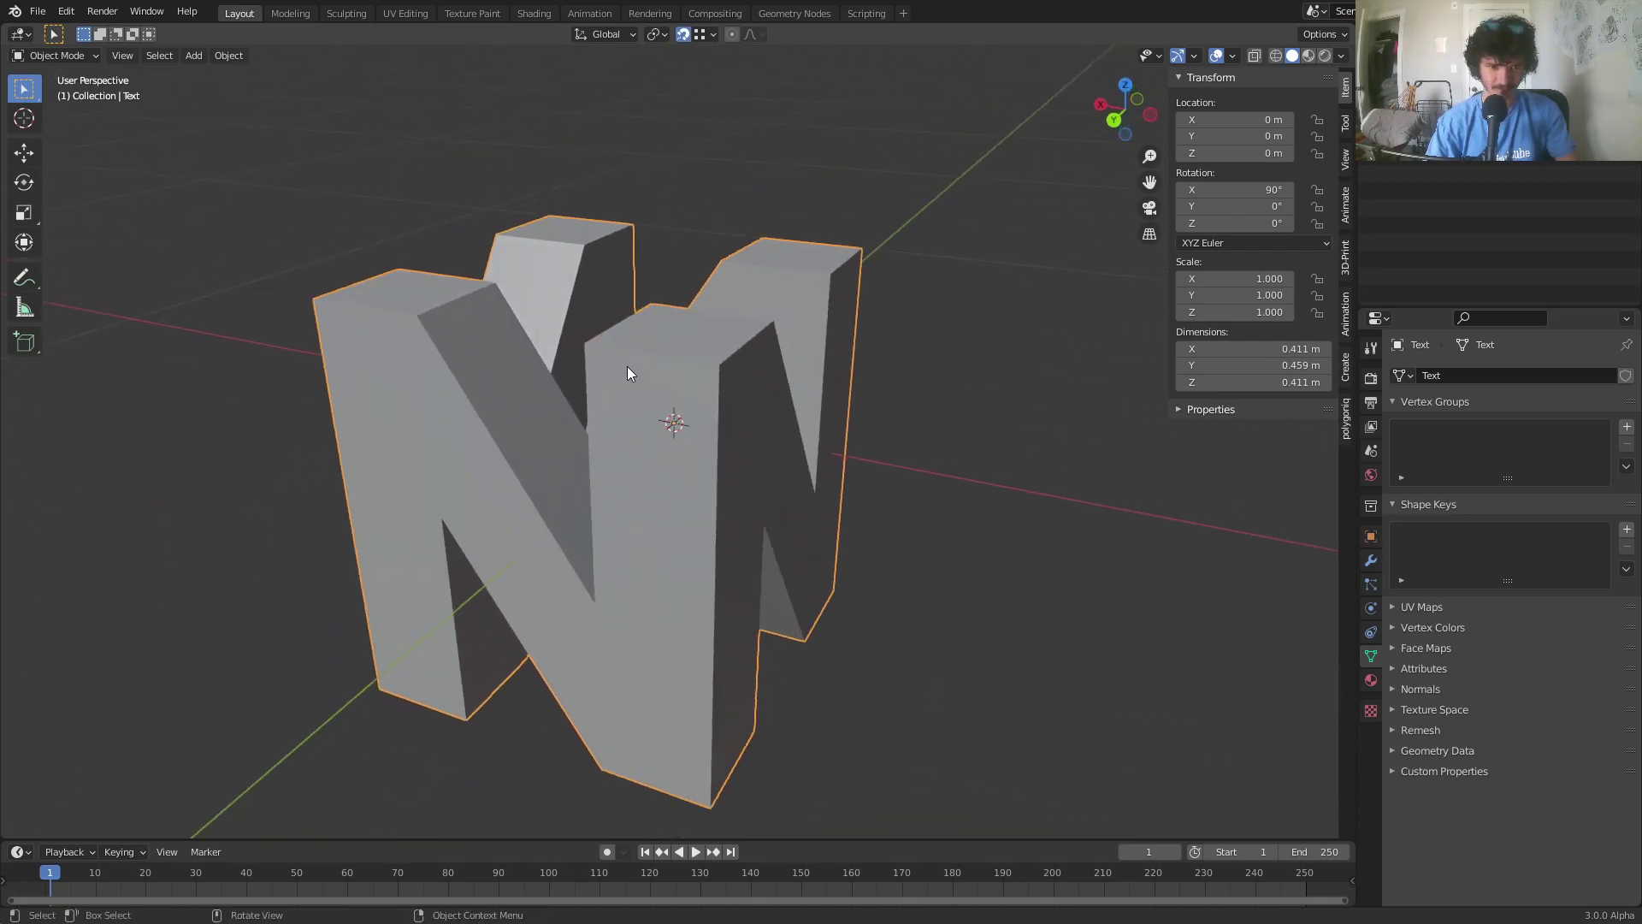
Test-delete the left leg's side face, then undo to restore the full N
key(Tab)
key(3)
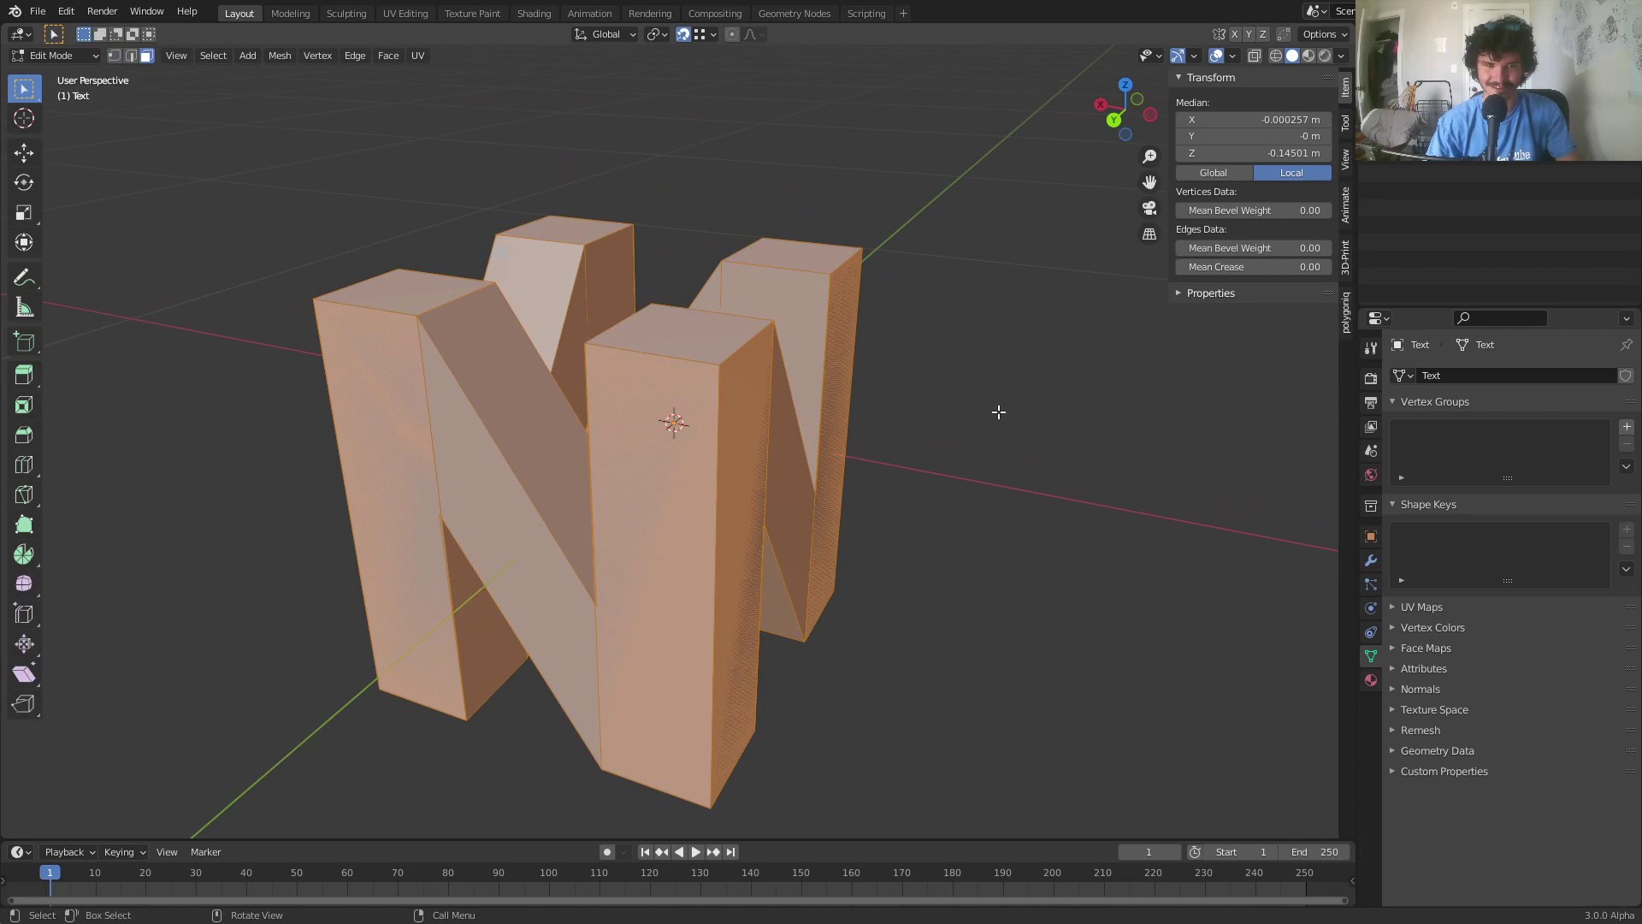
key(alt+a)
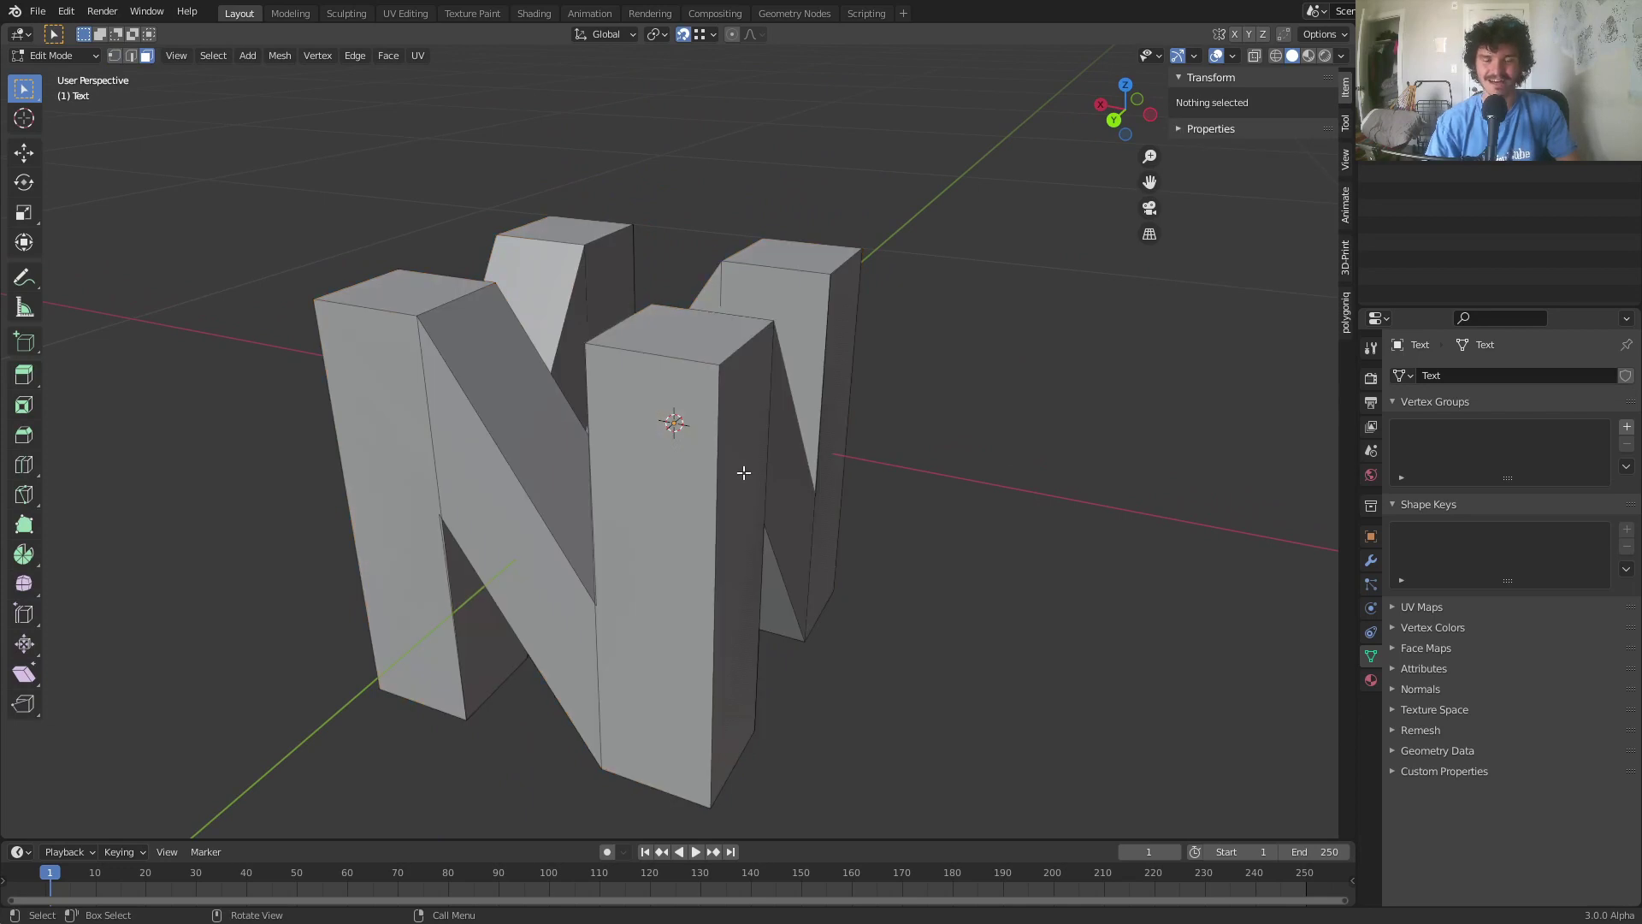
click(681, 437)
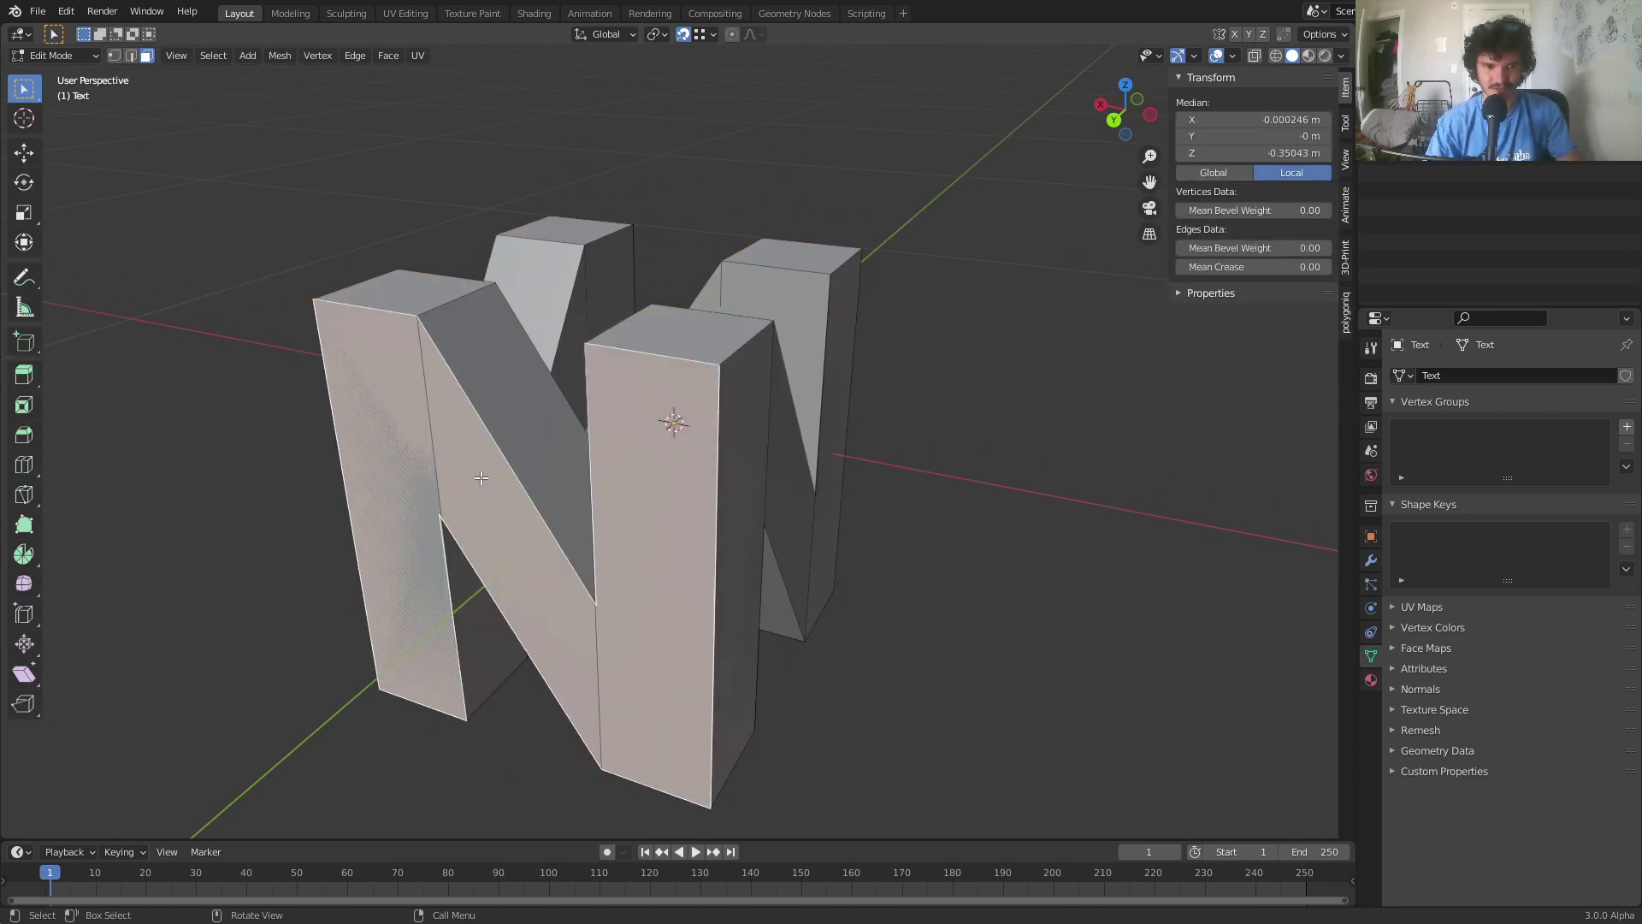
click(420, 438)
key(x)
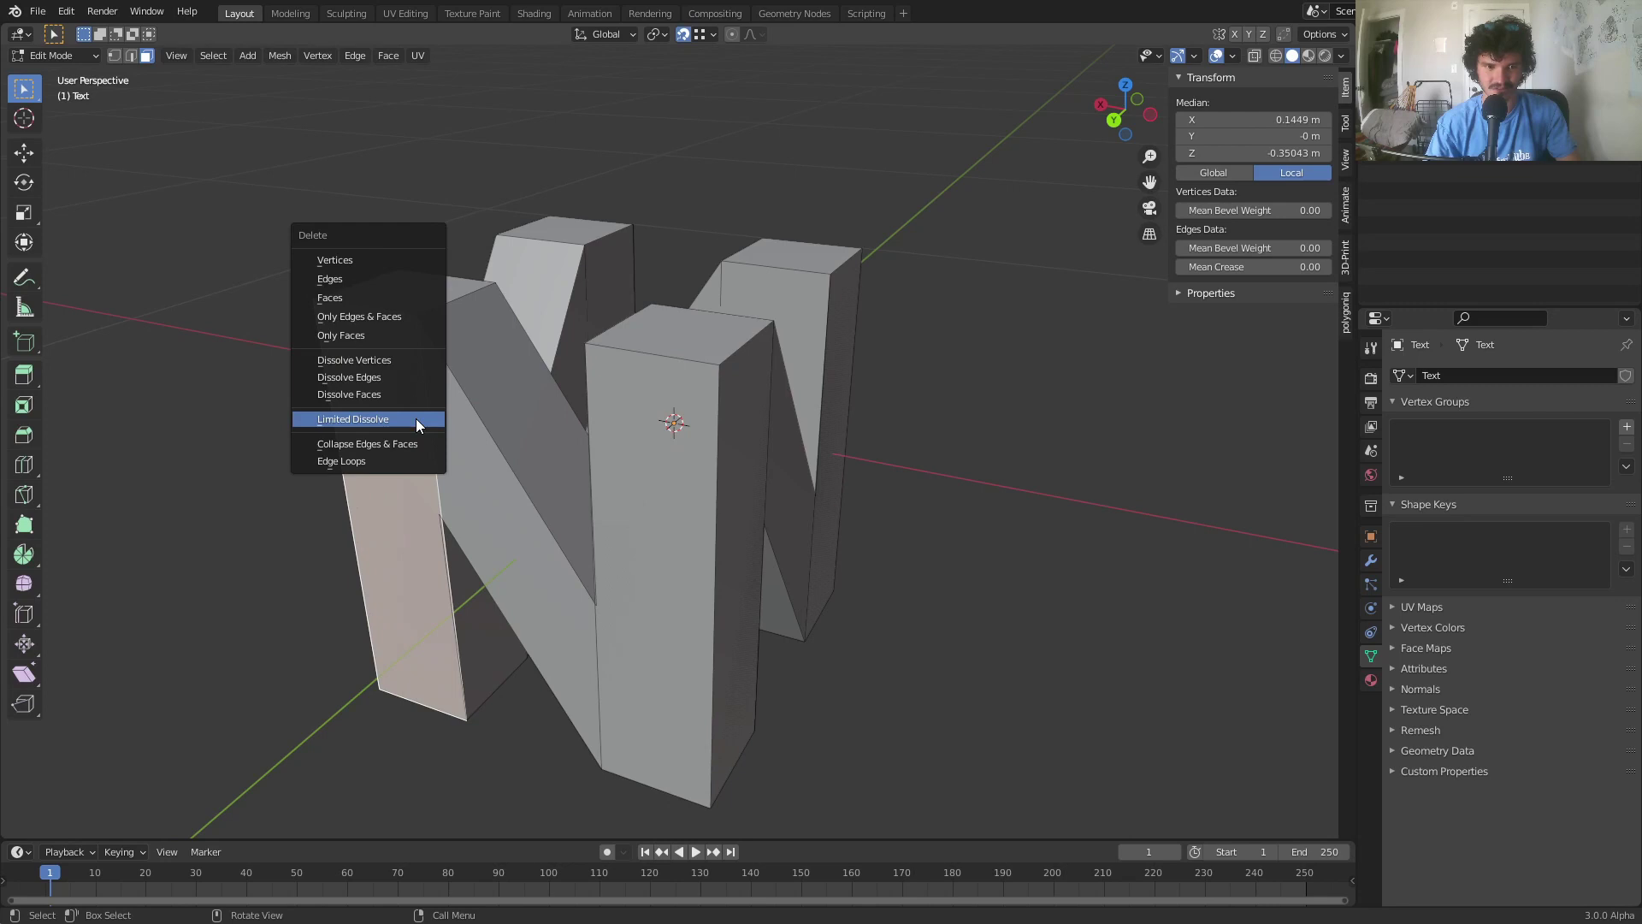
click(387, 286)
middle_drag(479, 417, 451, 421)
key(ctrl+z)
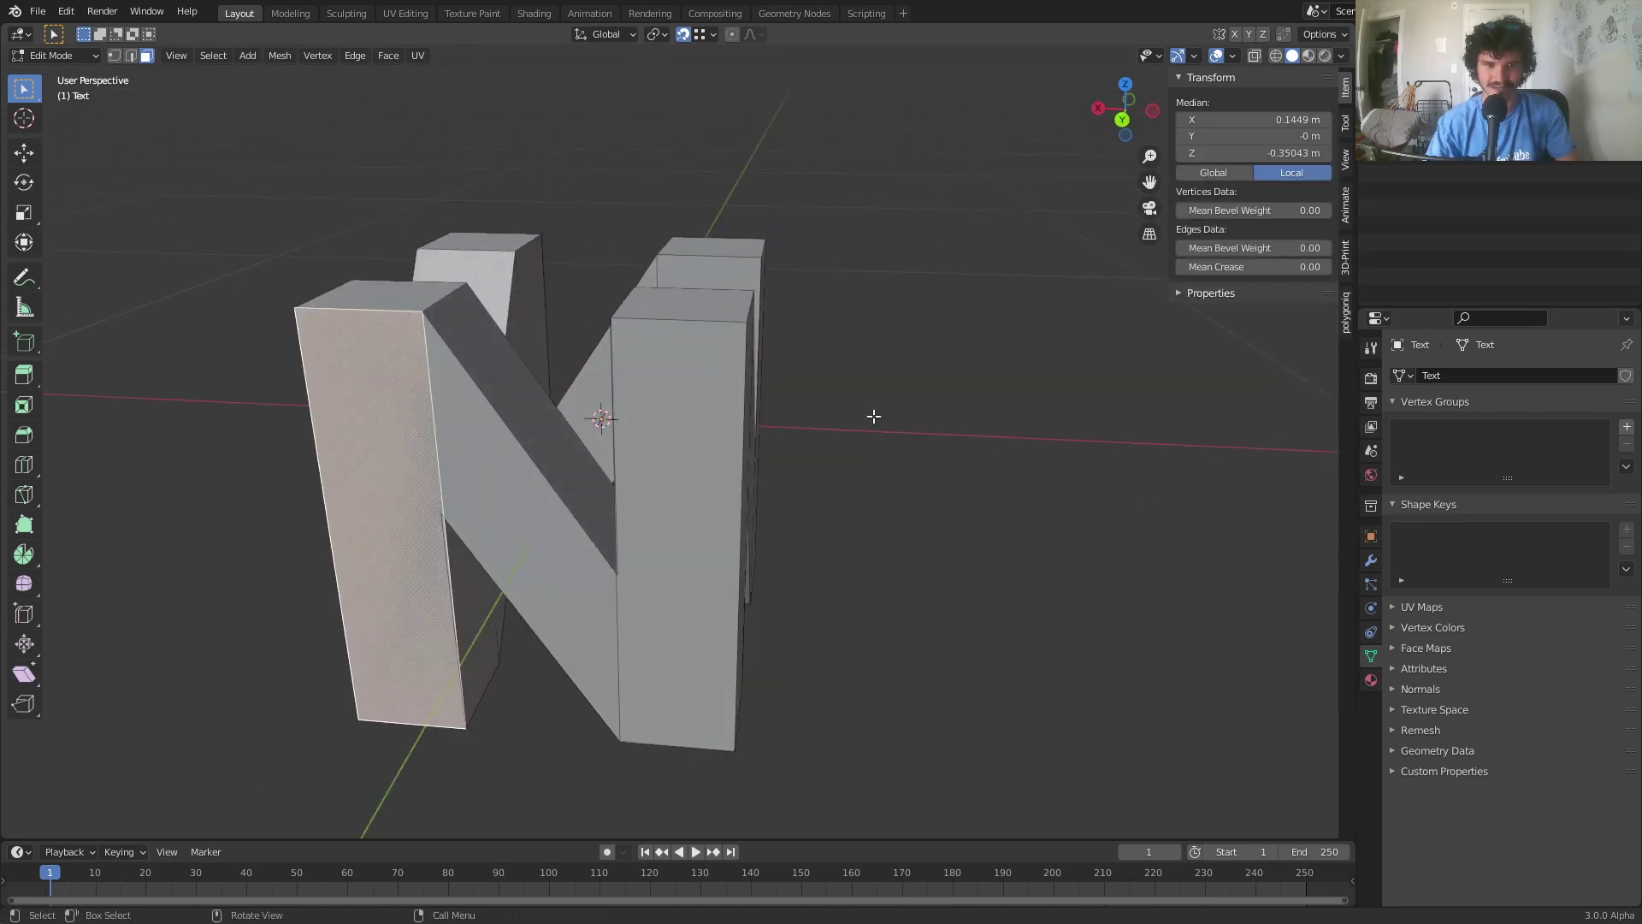
key(Tab)
middle_drag(700, 373, 563, 397)
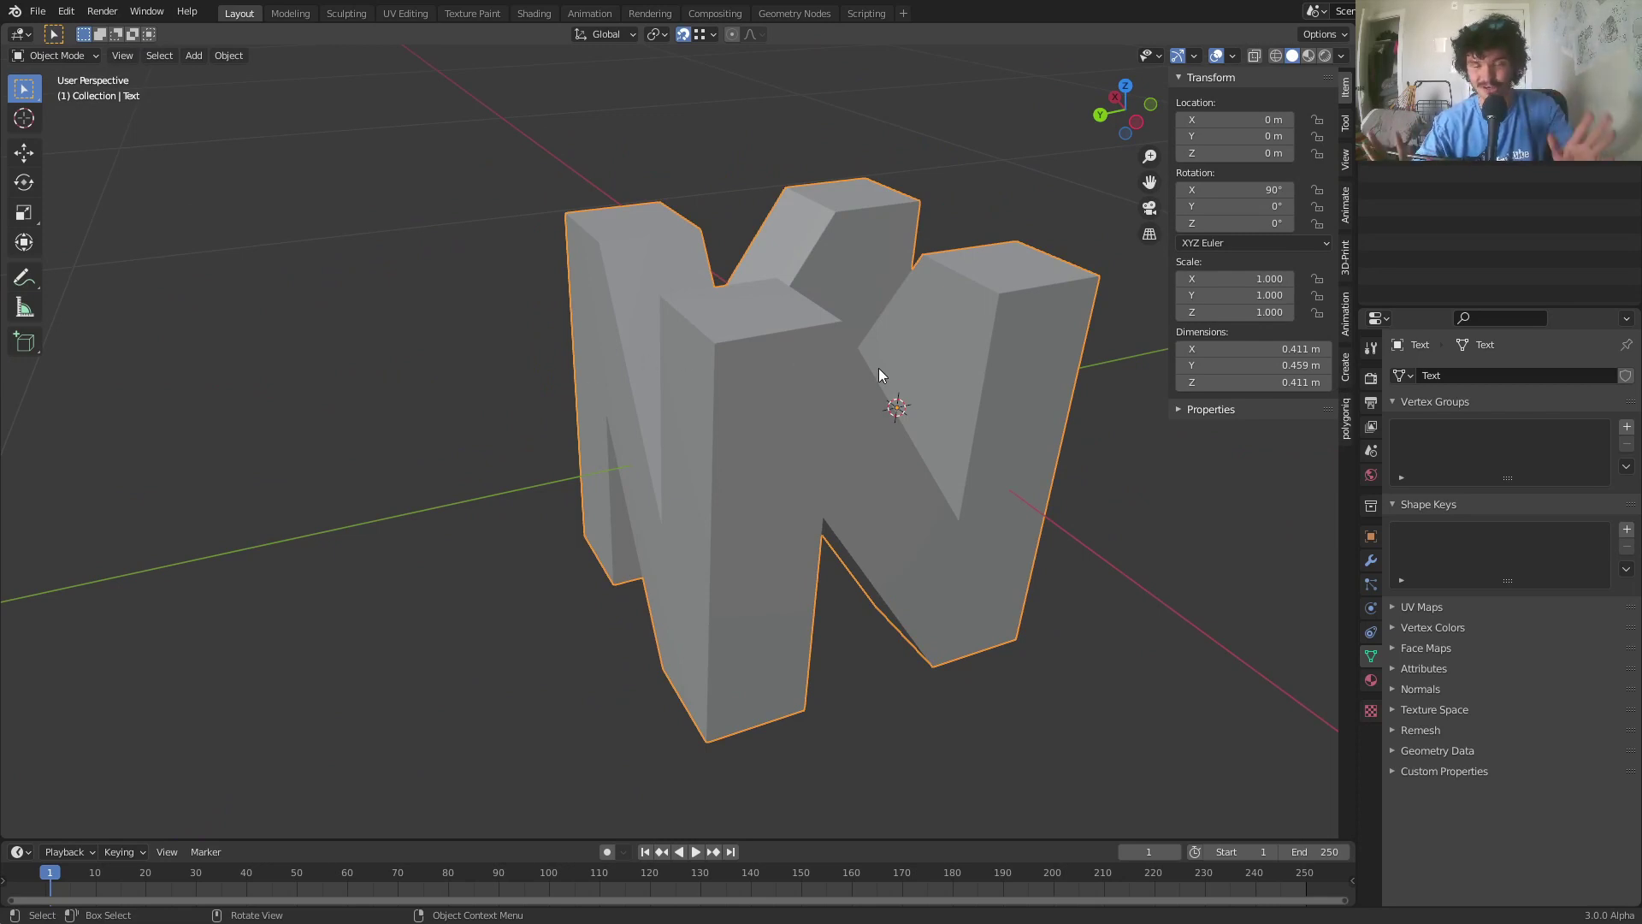
middle_drag(879, 374, 752, 360)
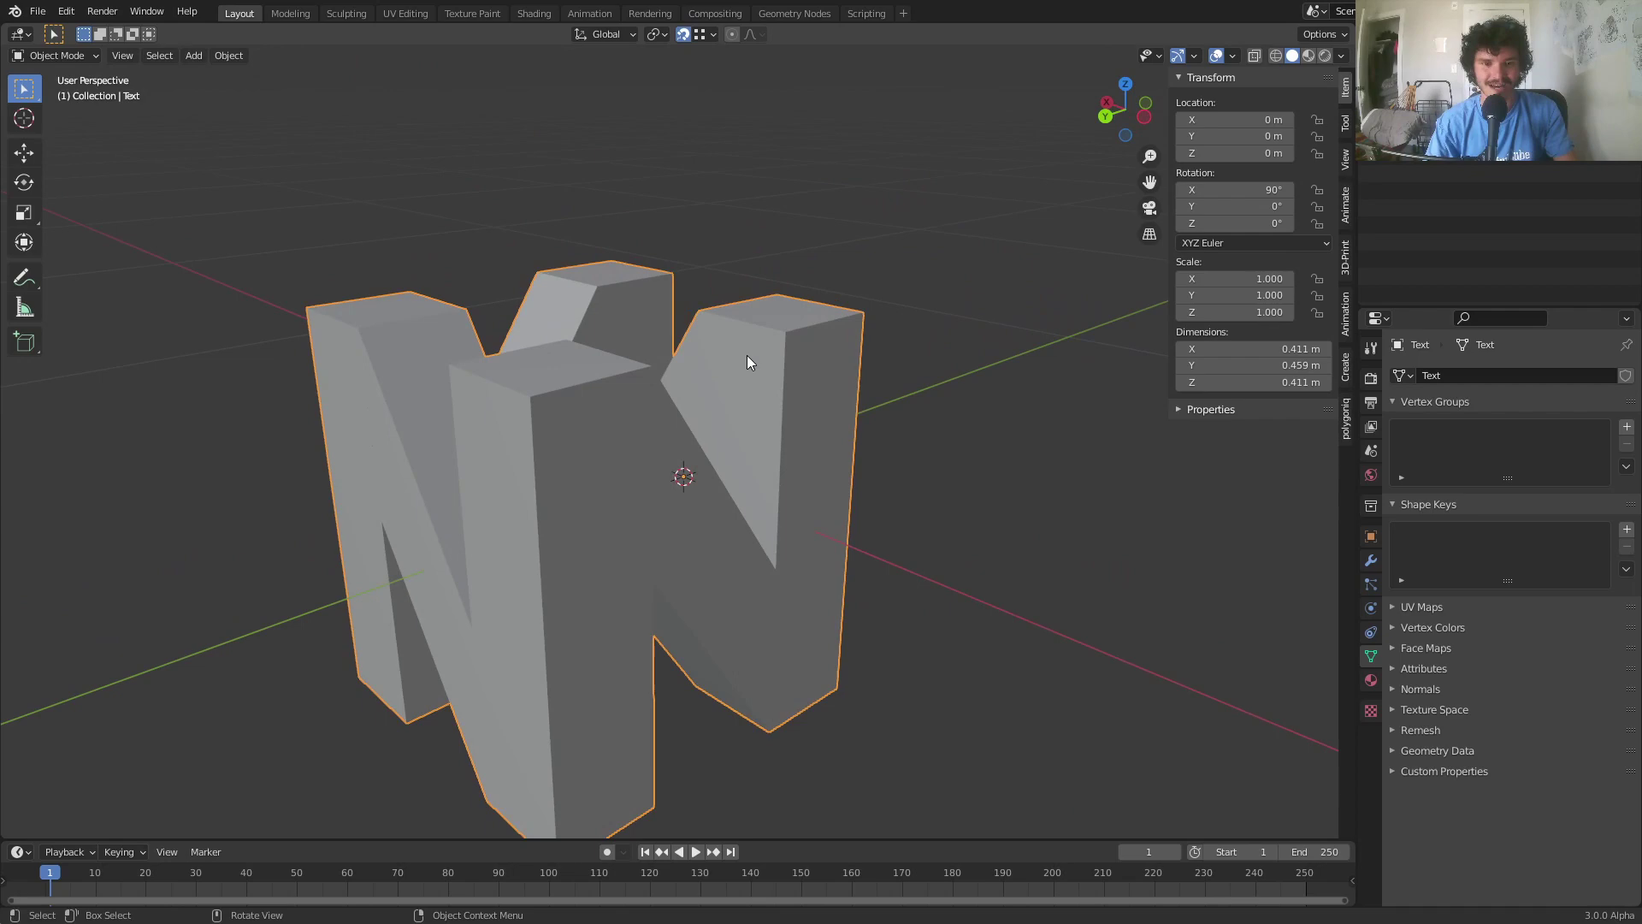
Save the scene as untitled.blend and frame the selected N in the viewport
key(ctrl+s)
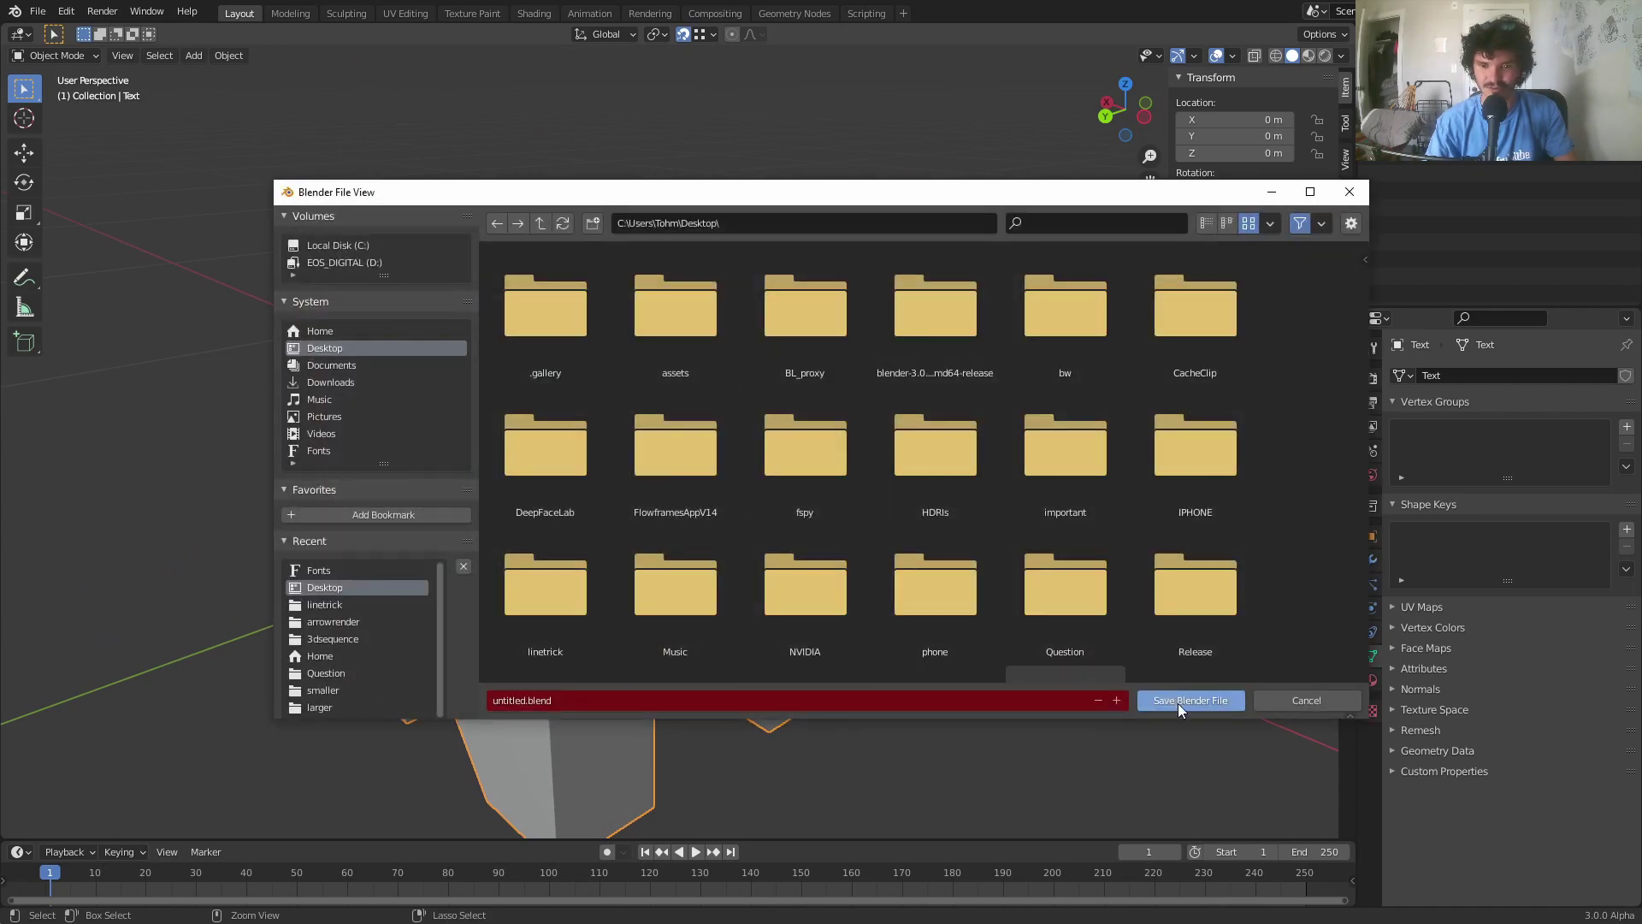
click(1178, 703)
click(619, 436)
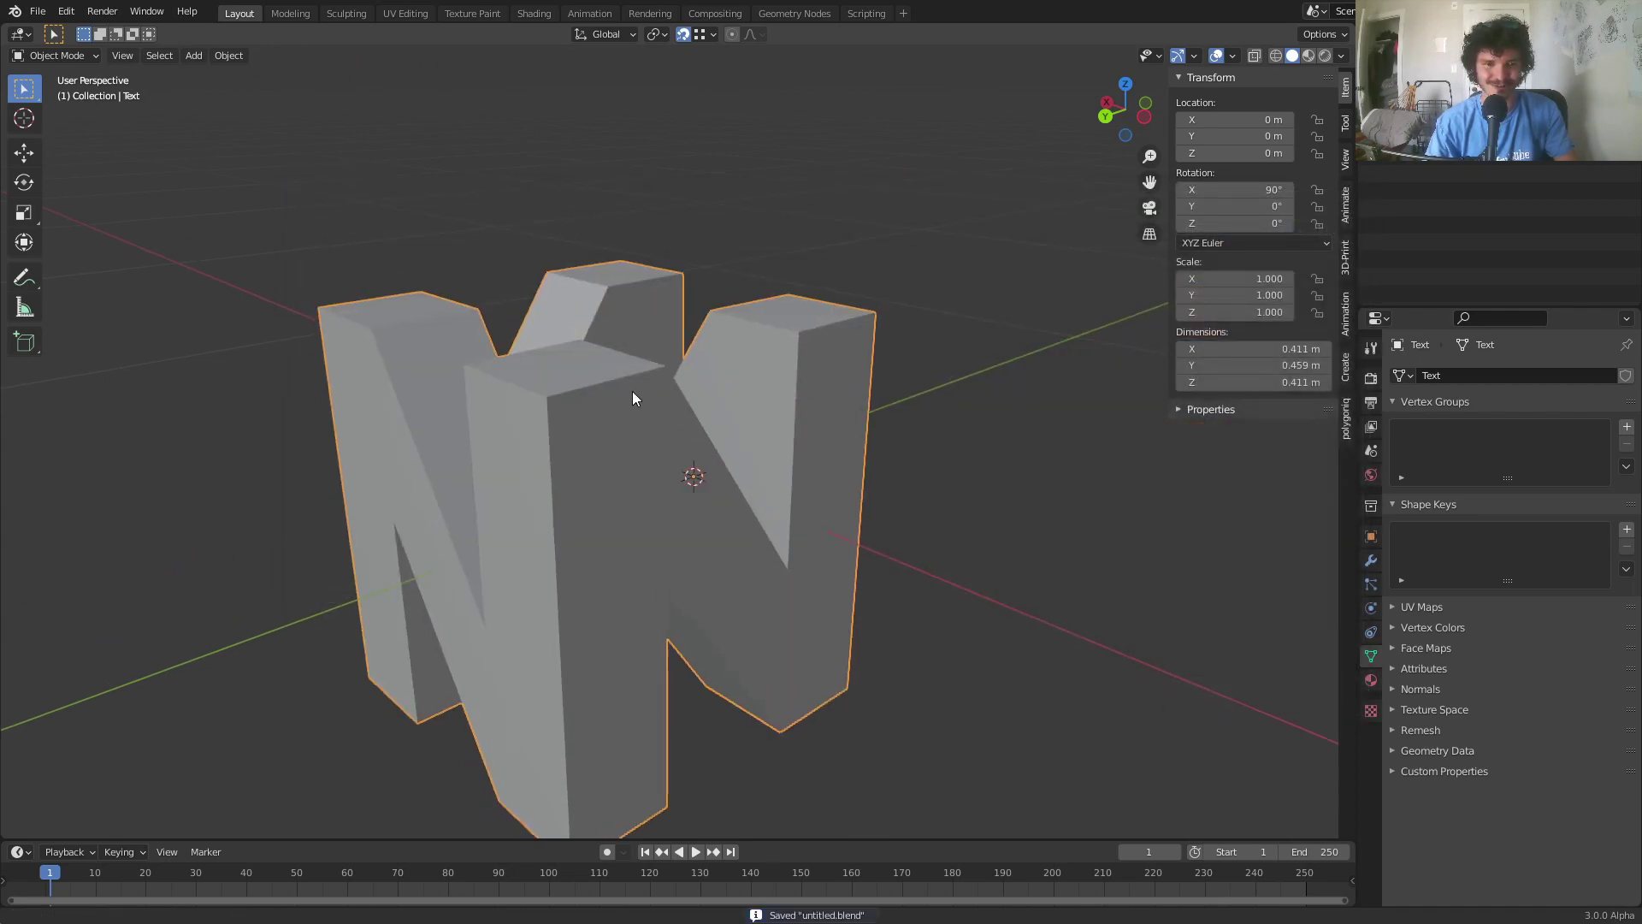
key(KP_Decimal)
In the Shading workspace, delete the N material's Principled BSDF node
click(534, 14)
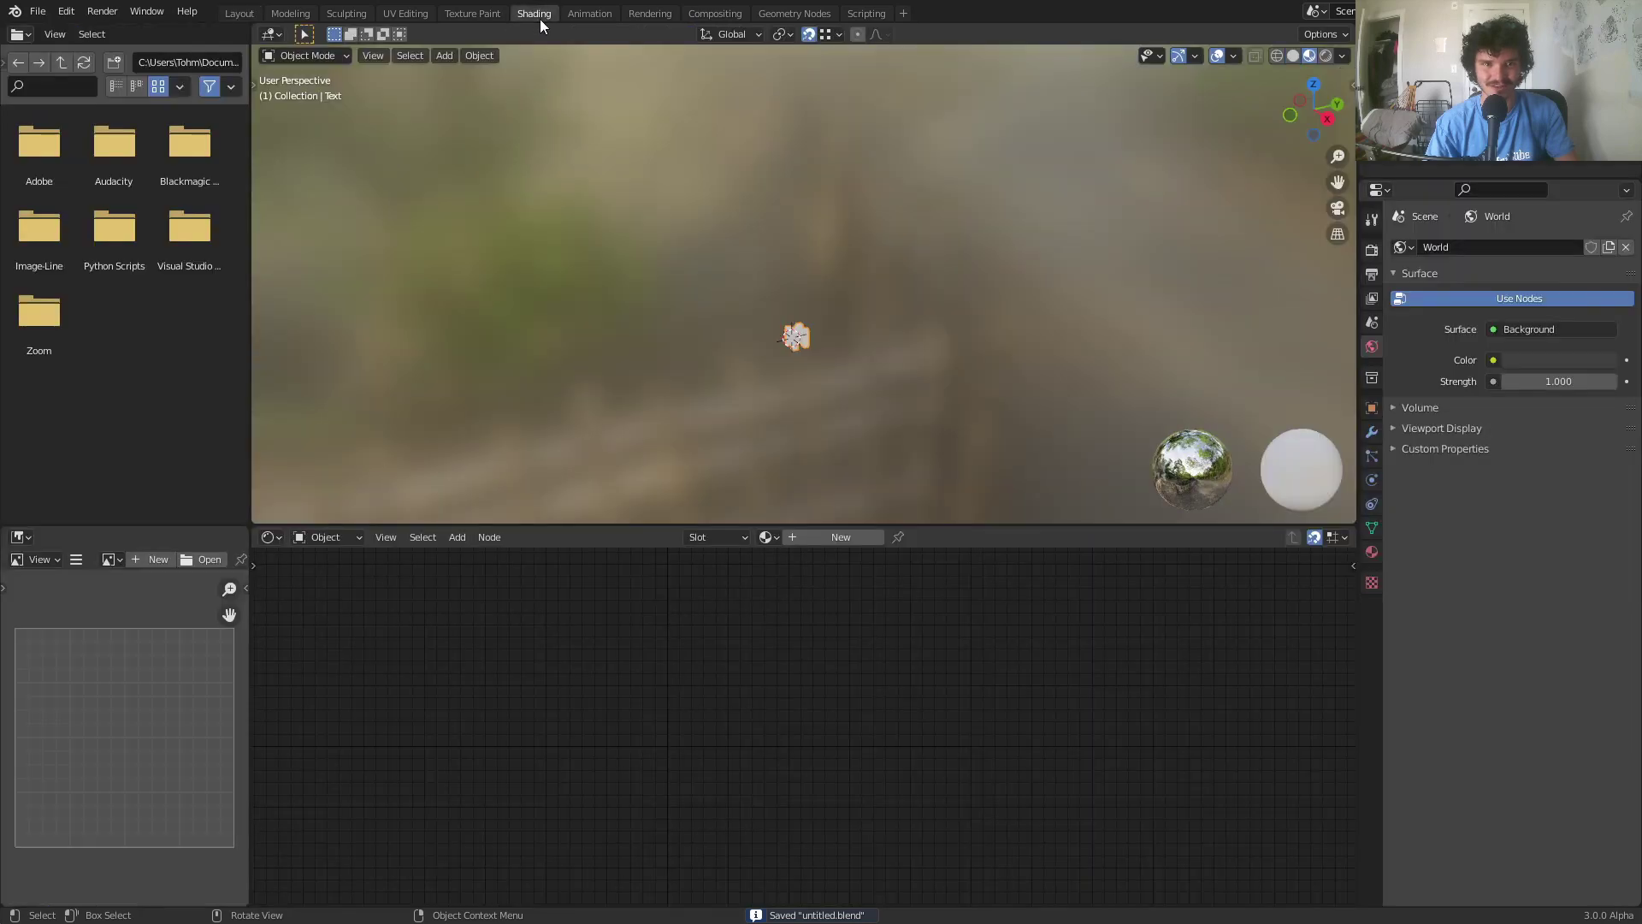
scroll(787, 342, up, 10)
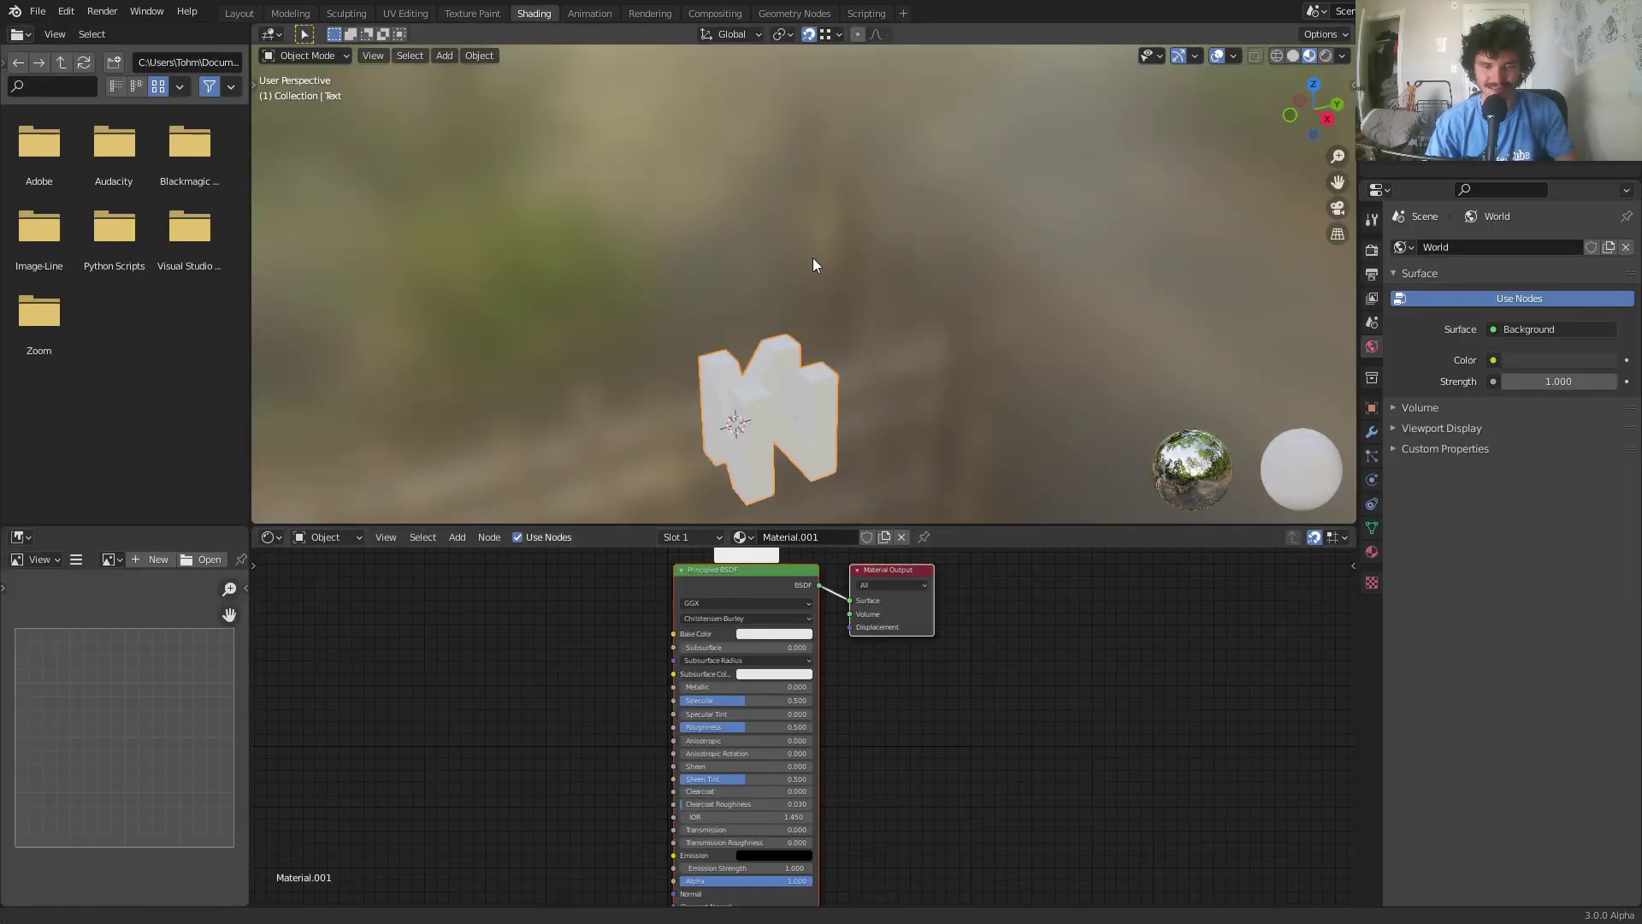
shift+middle_drag(815, 366, 836, 283)
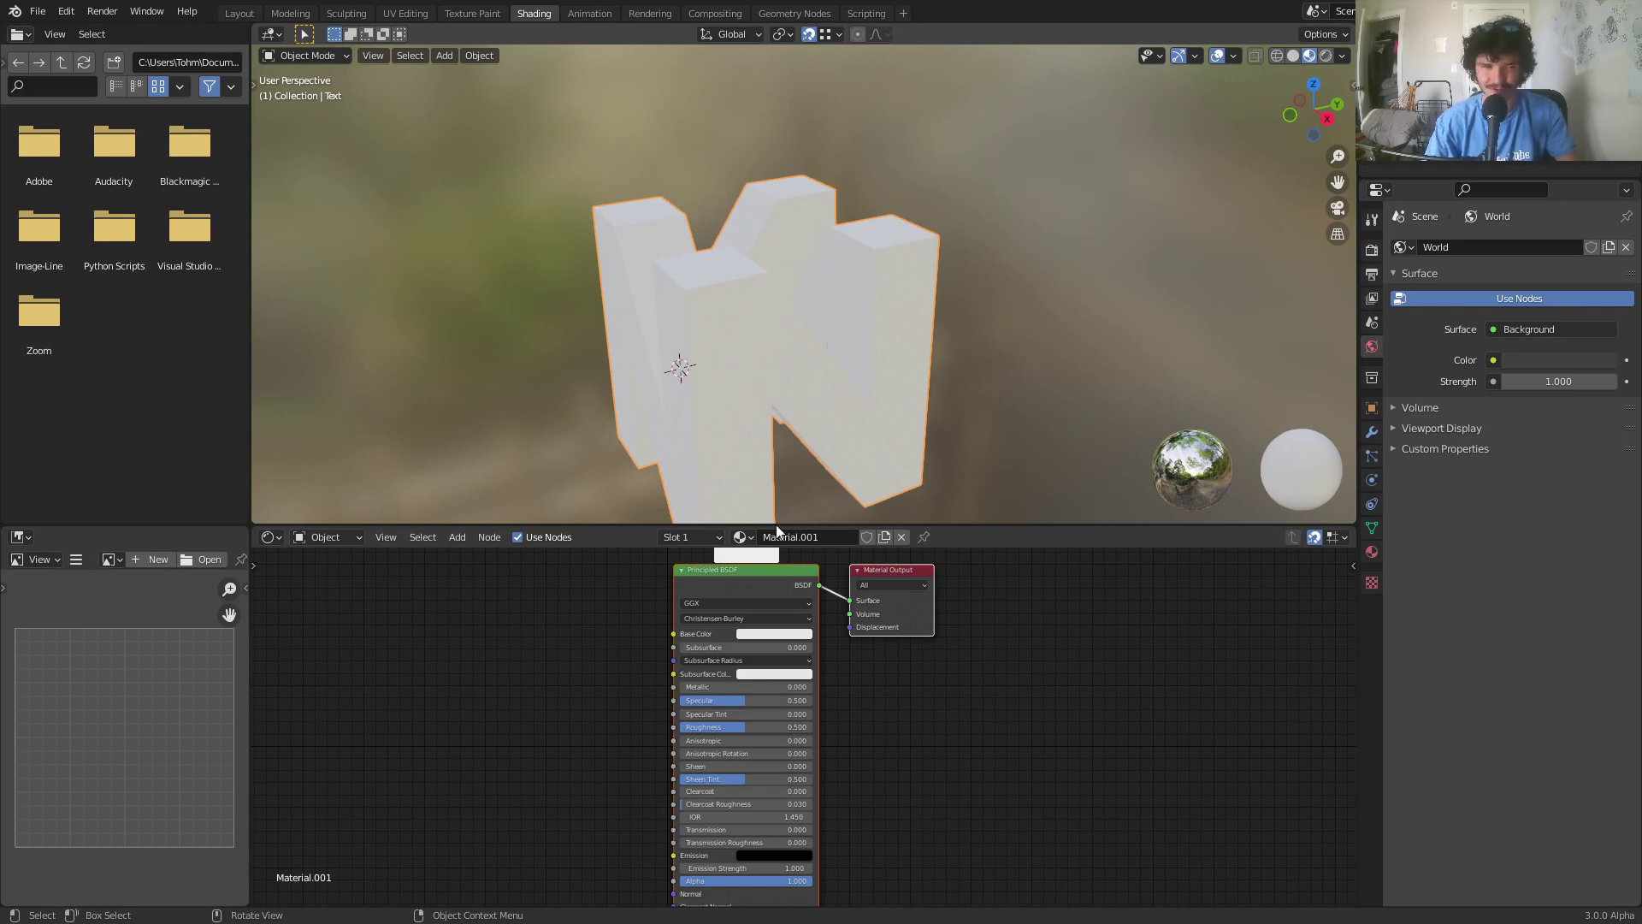
click(743, 566)
key(x)
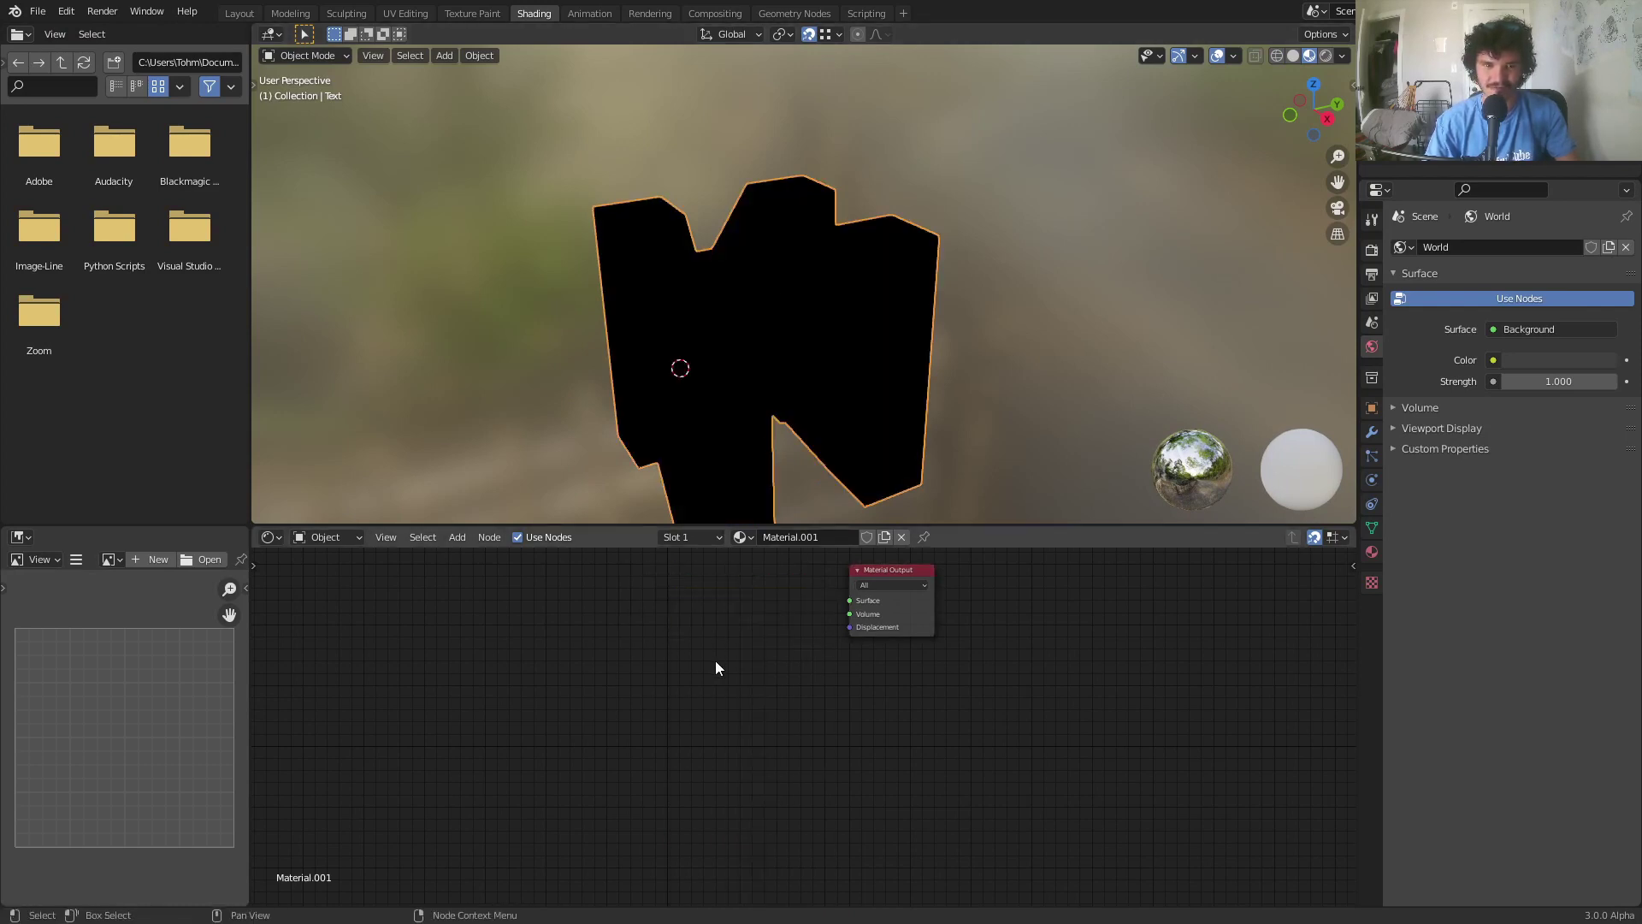
Add a Texture Coordinate node to the N's material
middle_drag(715, 663, 741, 685)
scroll(740, 686, up, 2)
scroll(703, 616, up, 1)
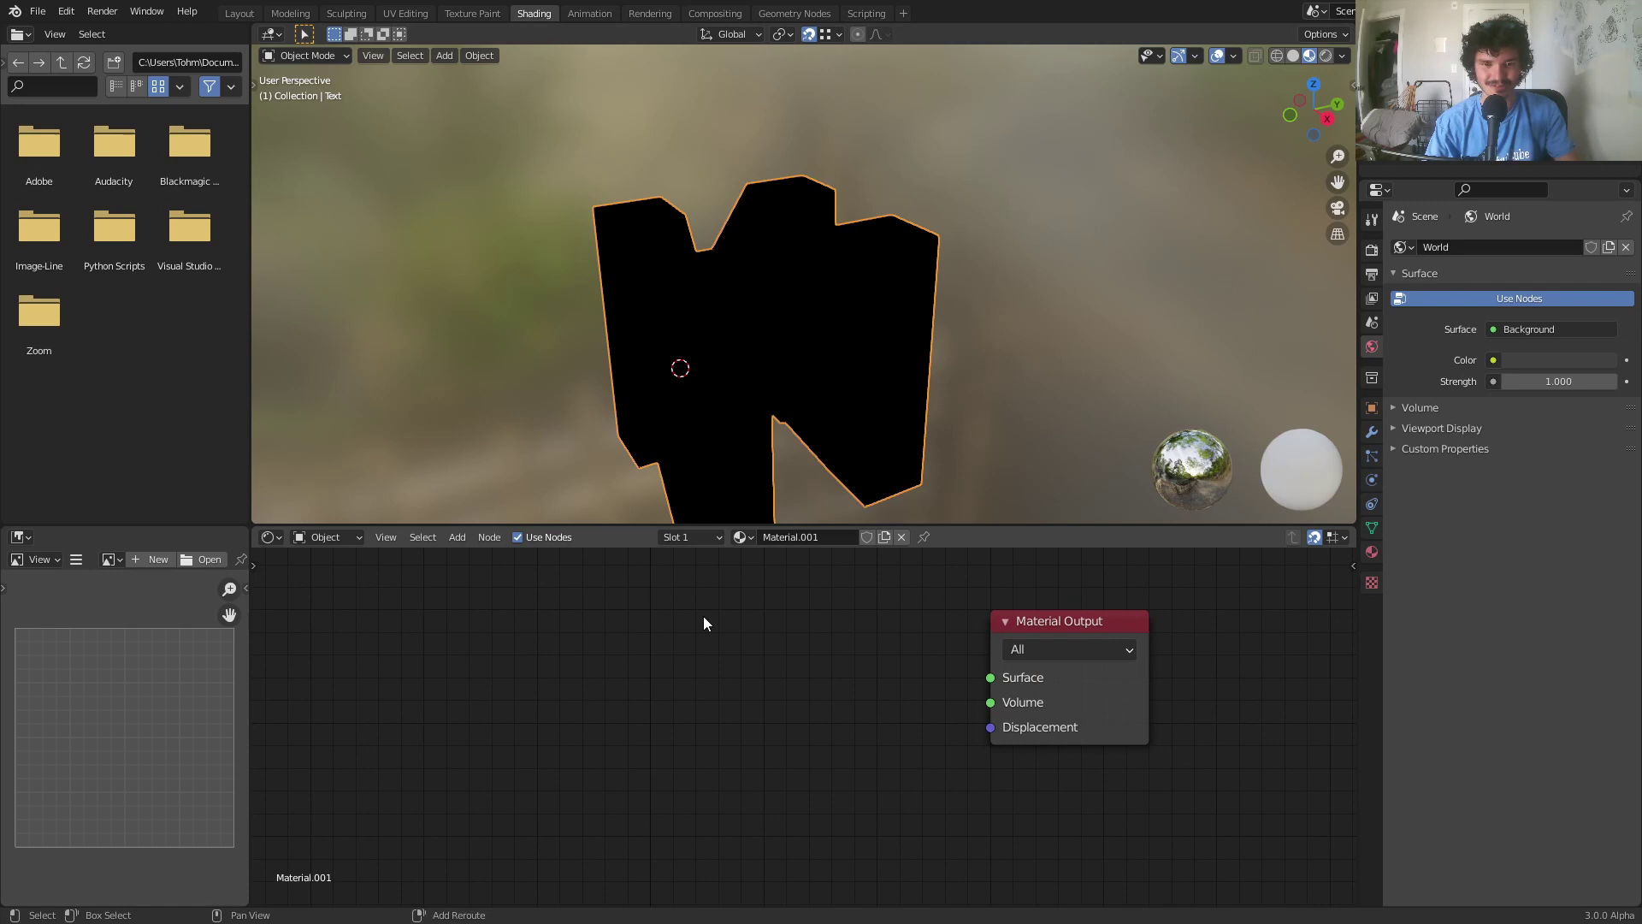
key(shift+a)
text(texture)
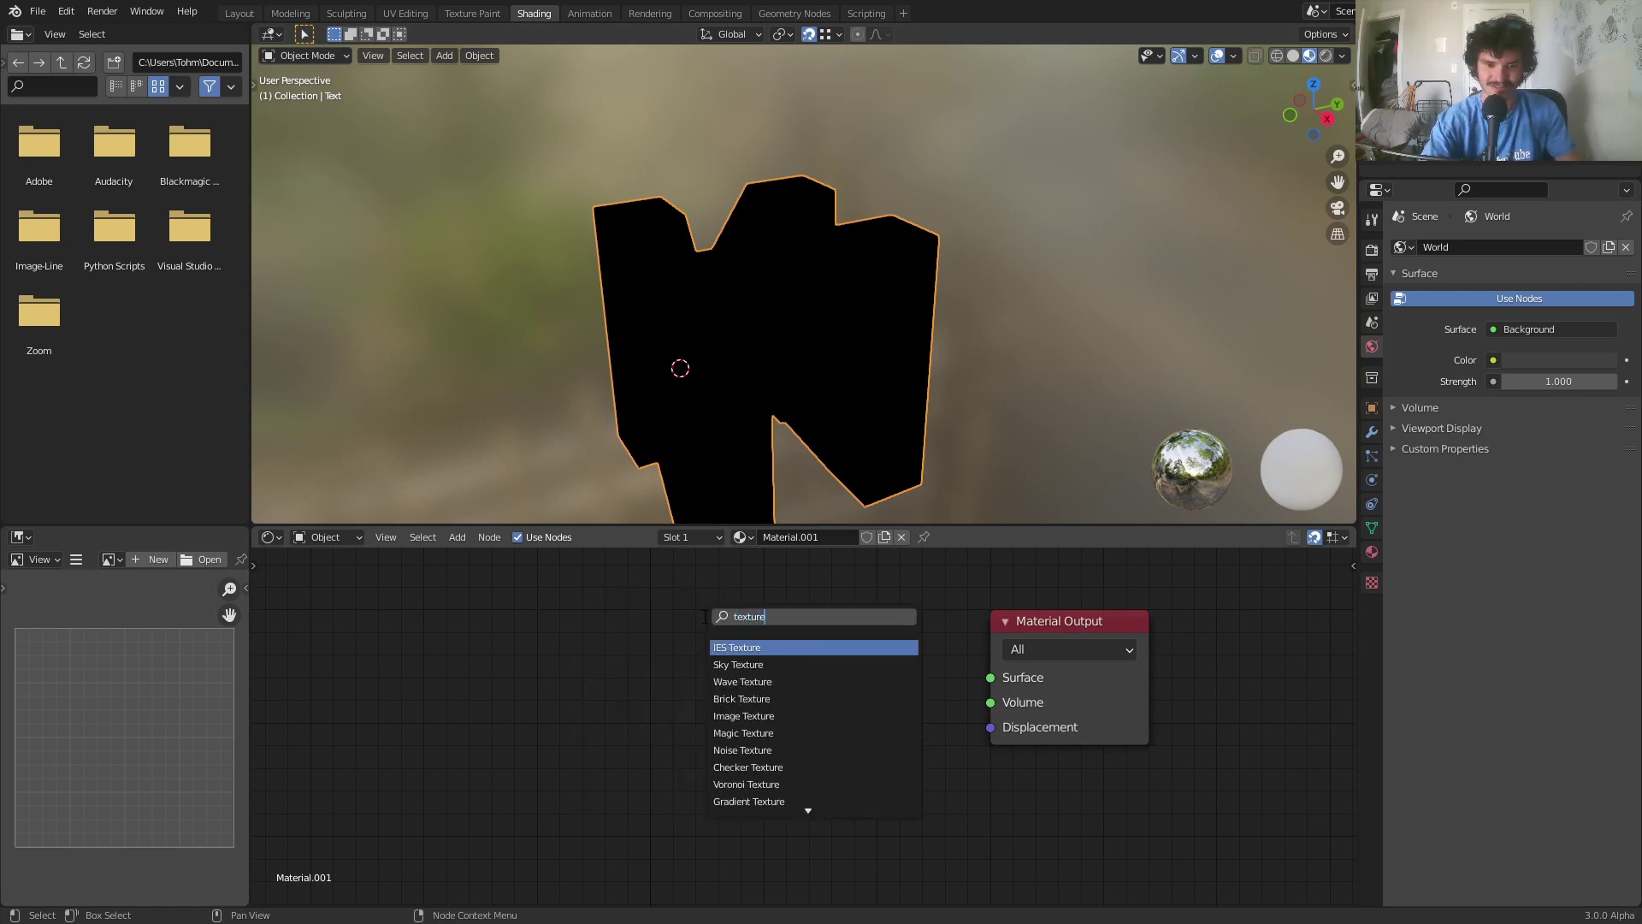
text( coords)
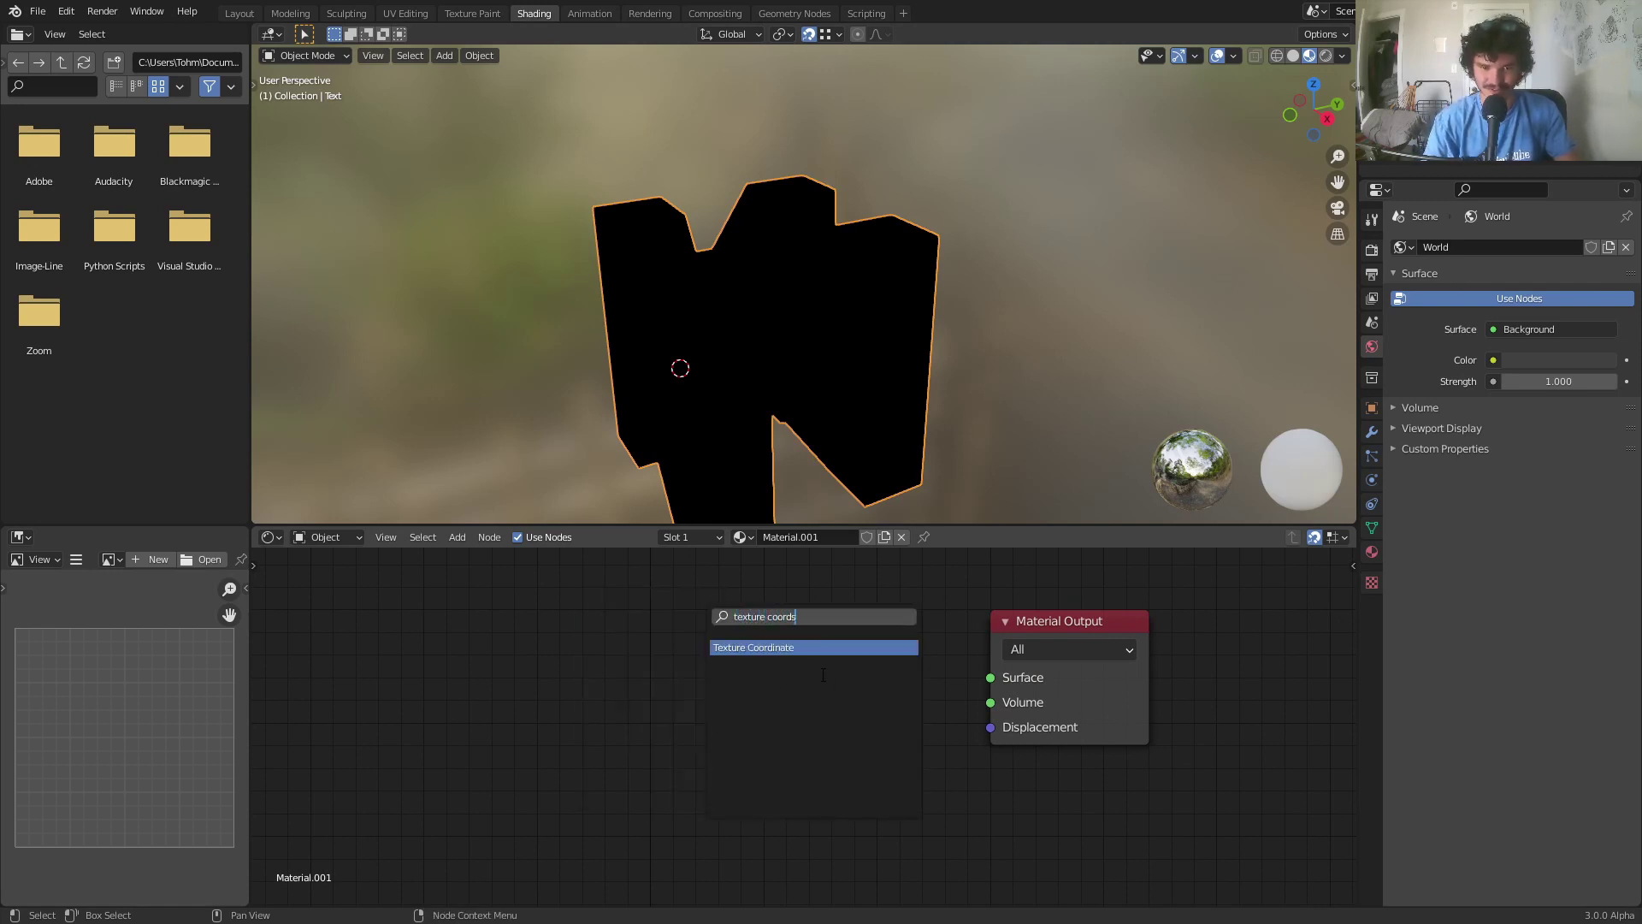
key(Return)
click(602, 640)
Preview the Normal output on the N, orbiting to see its red, green and blue faces
ctrl+shift+click(611, 643)
ctrl+shift+click(612, 644)
ctrl+shift+click(613, 644)
ctrl+shift+click(613, 644)
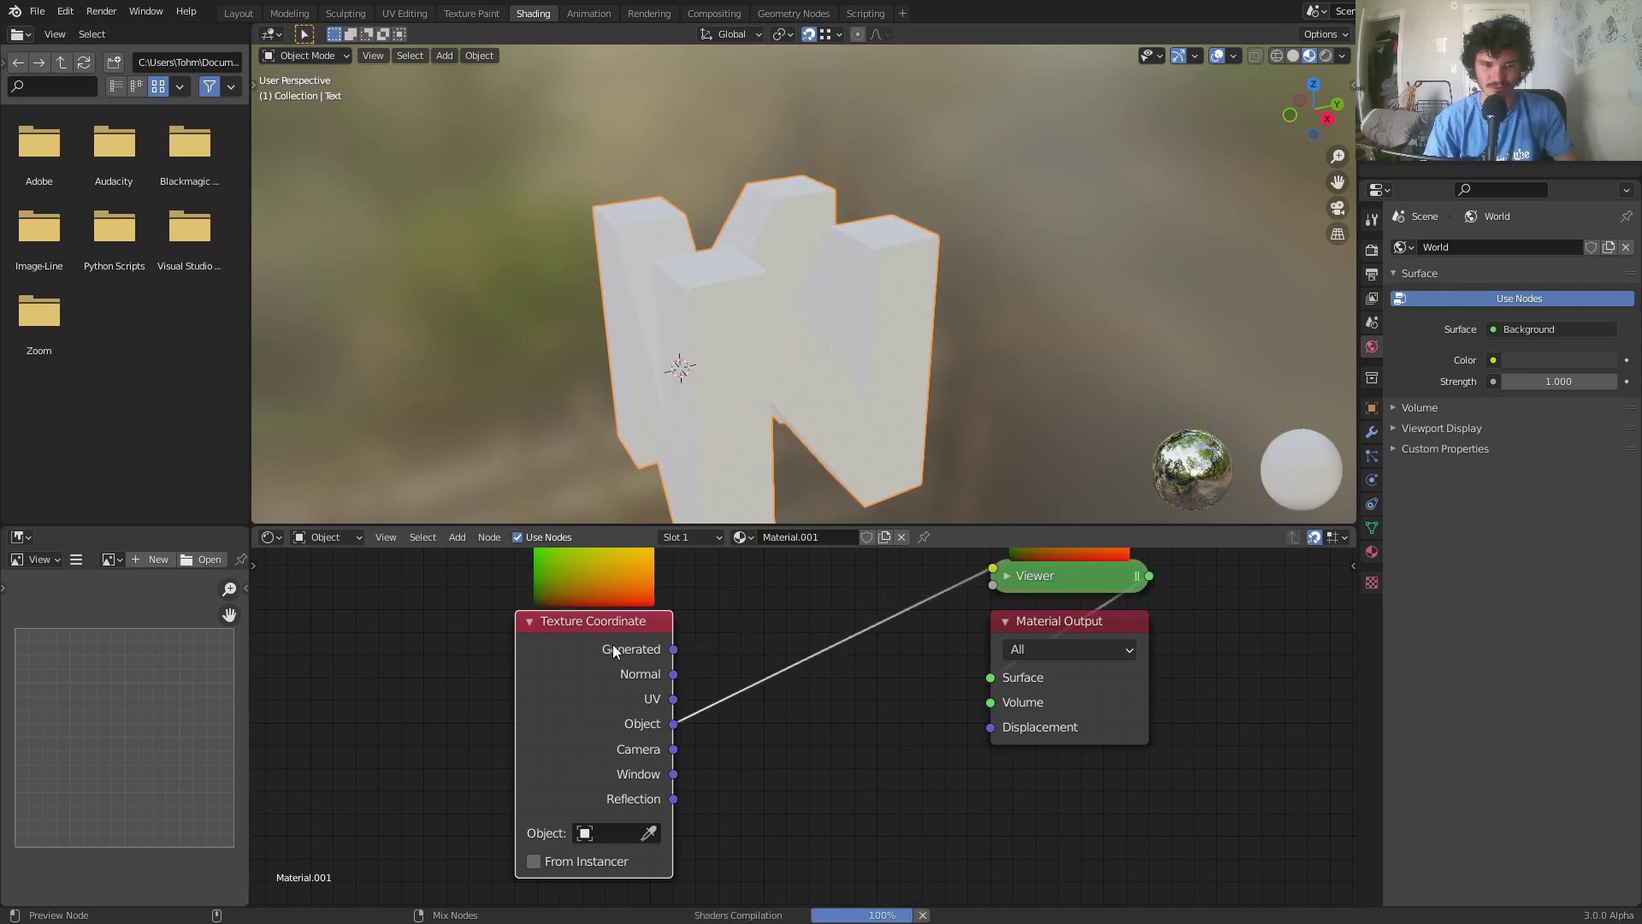
ctrl+shift+click(612, 644)
ctrl+shift+click(613, 644)
ctrl+shift+click(612, 644)
ctrl+shift+click(612, 644)
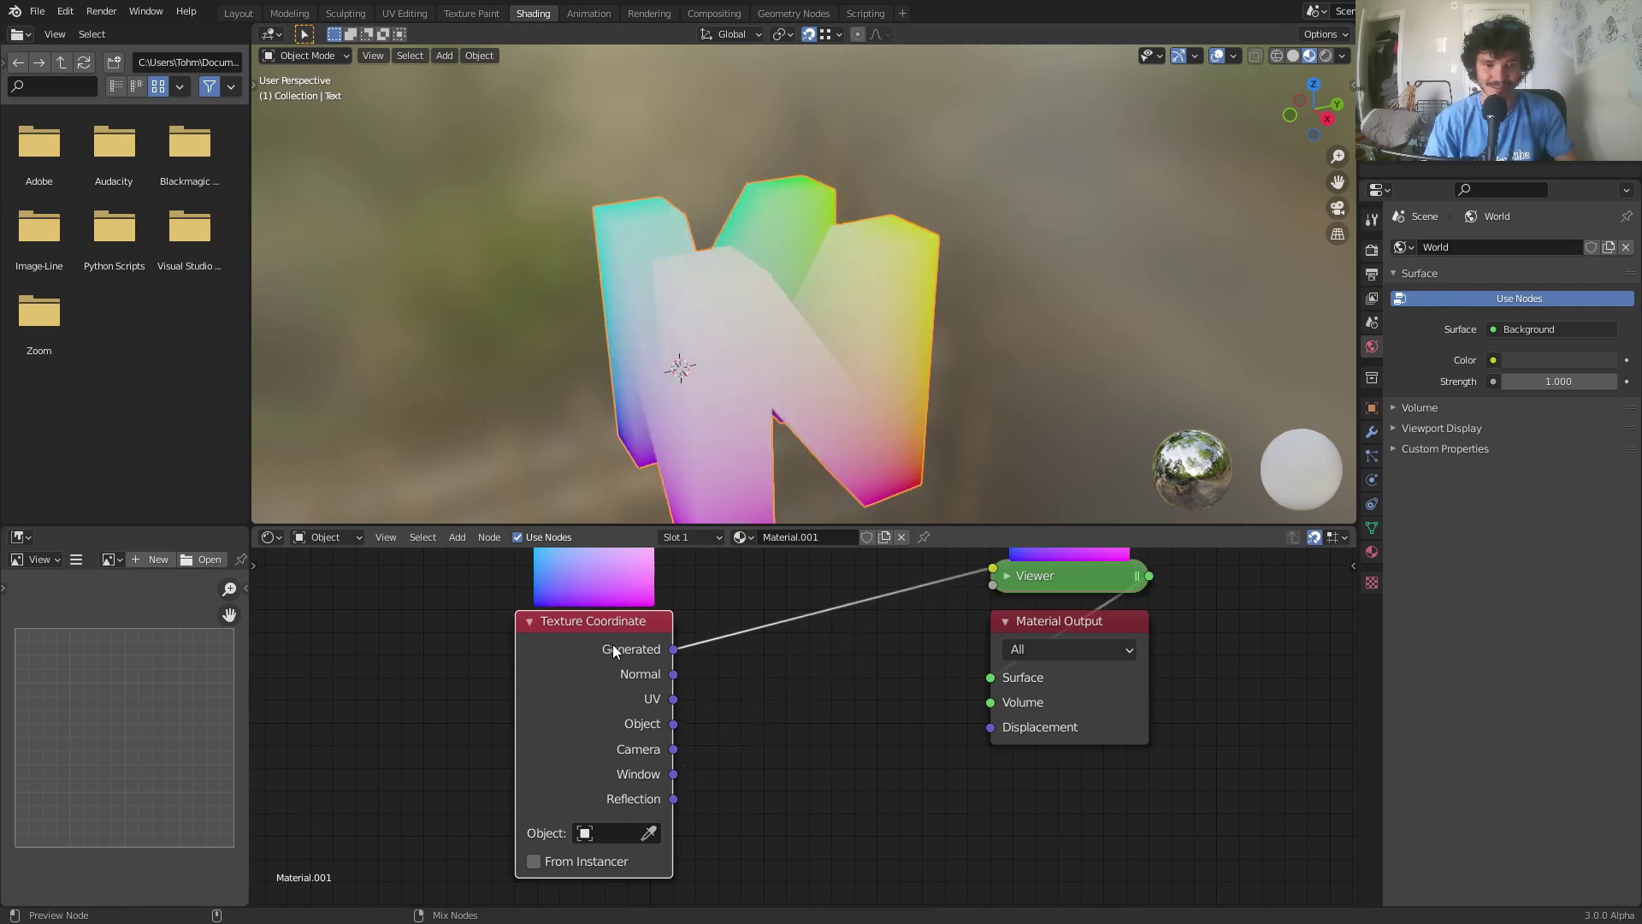
ctrl+shift+click(612, 644)
middle_drag(742, 310, 982, 296)
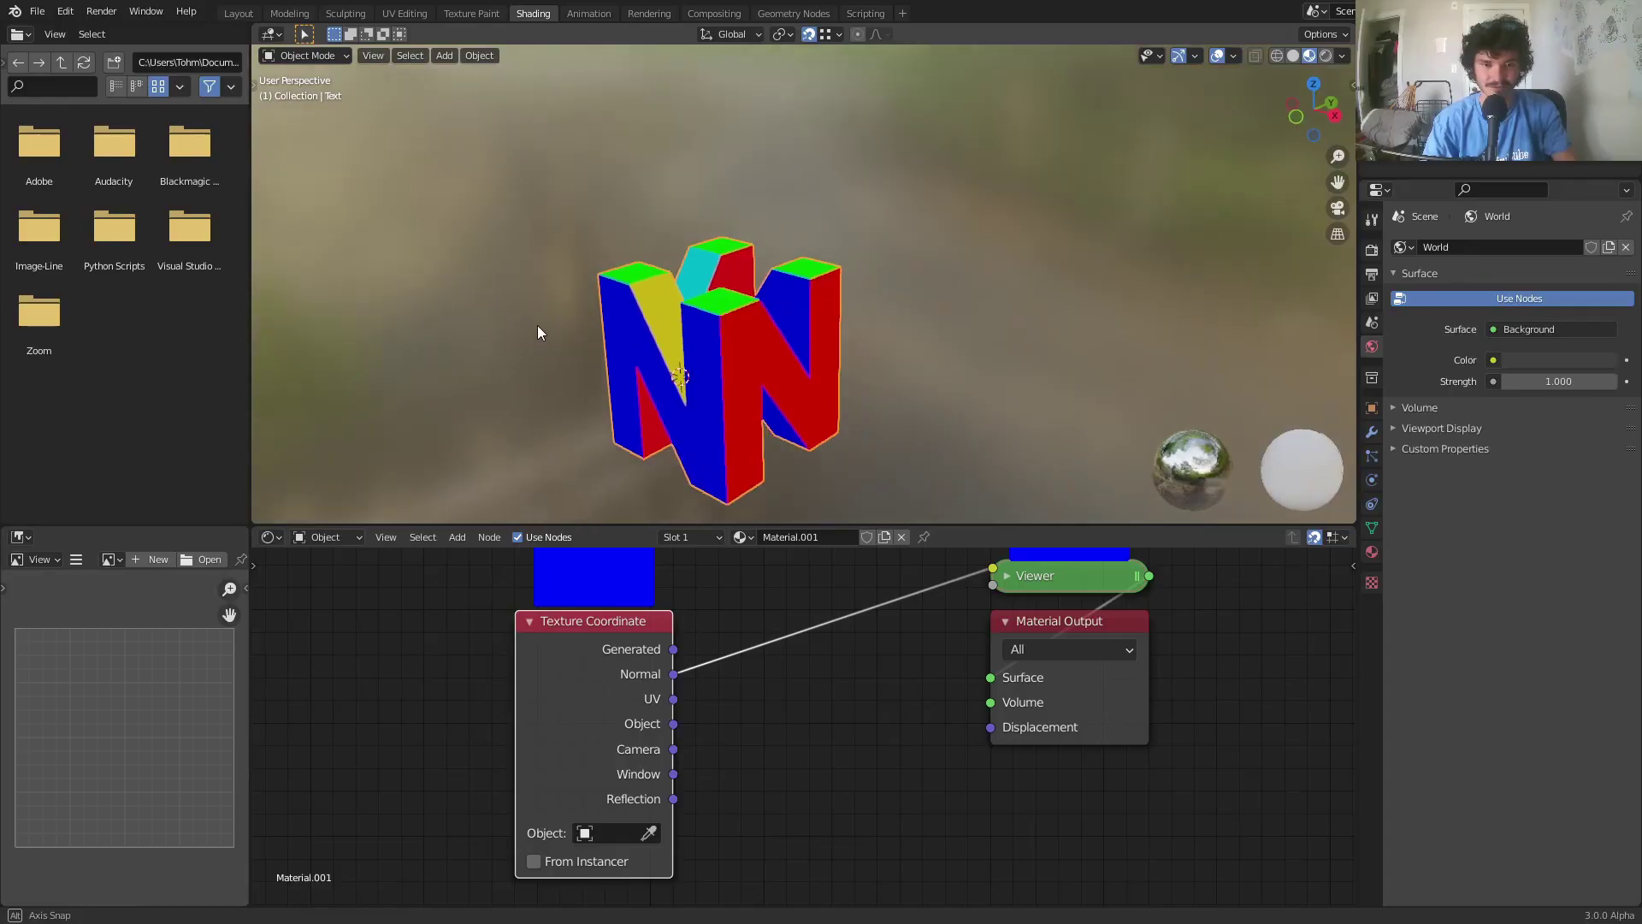
middle_drag(538, 325, 556, 272)
middle_drag(859, 265, 769, 371)
scroll(716, 587, up, 2)
middle_drag(753, 505, 960, 406)
Insert a Vector Math node into the Normal output's link
scroll(721, 589, up, 2)
key(shift+a)
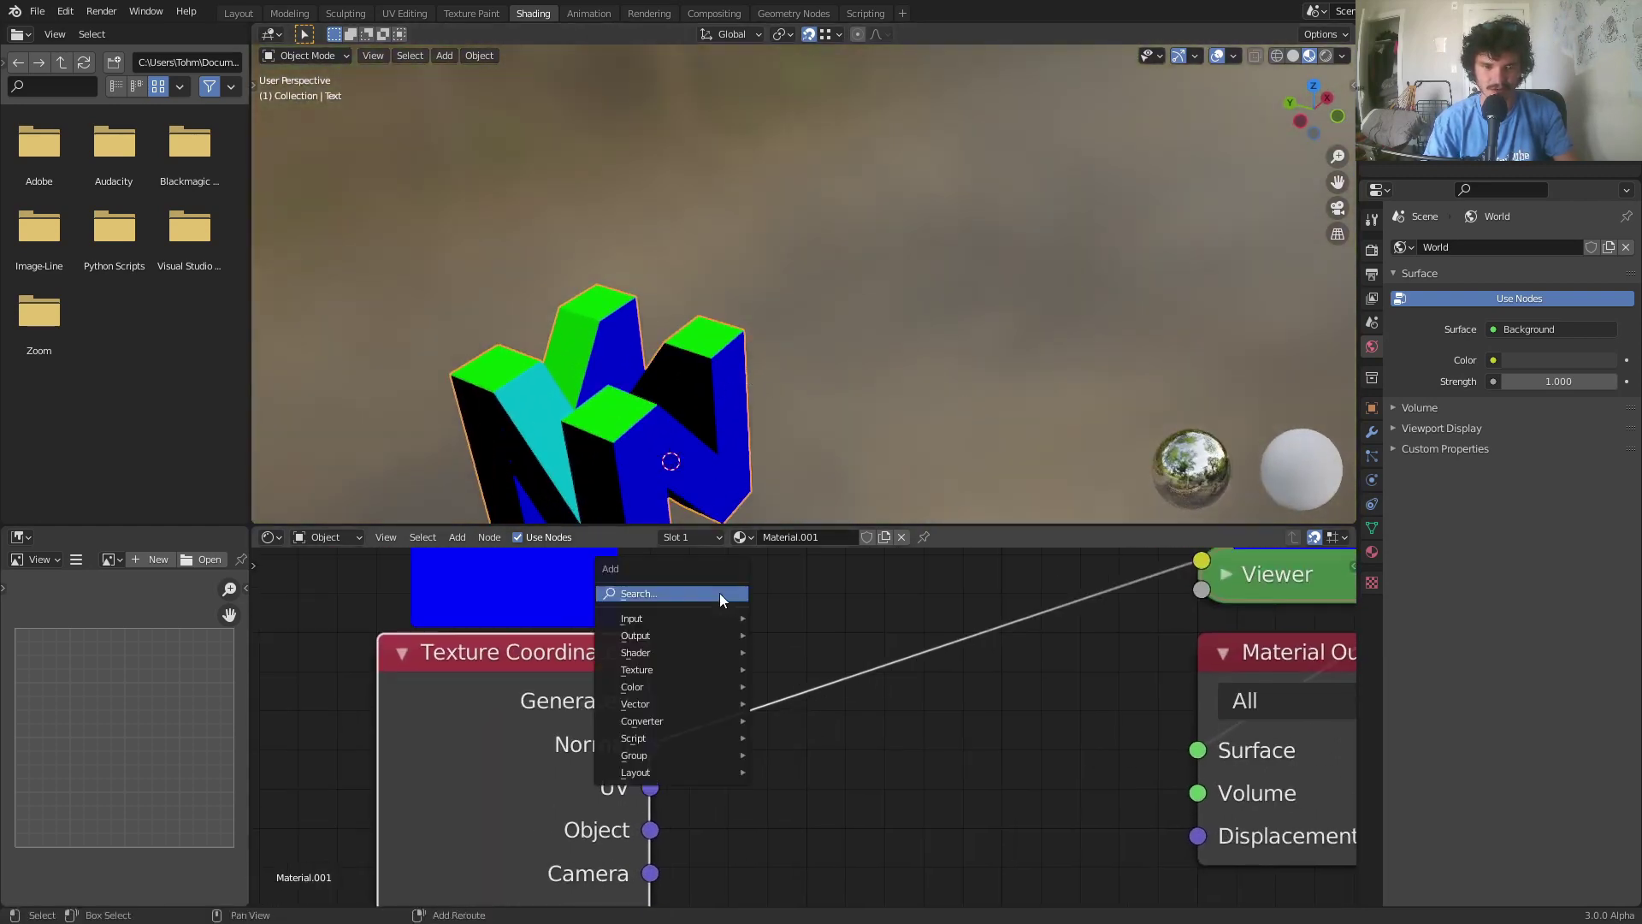
click(720, 592)
text(vect)
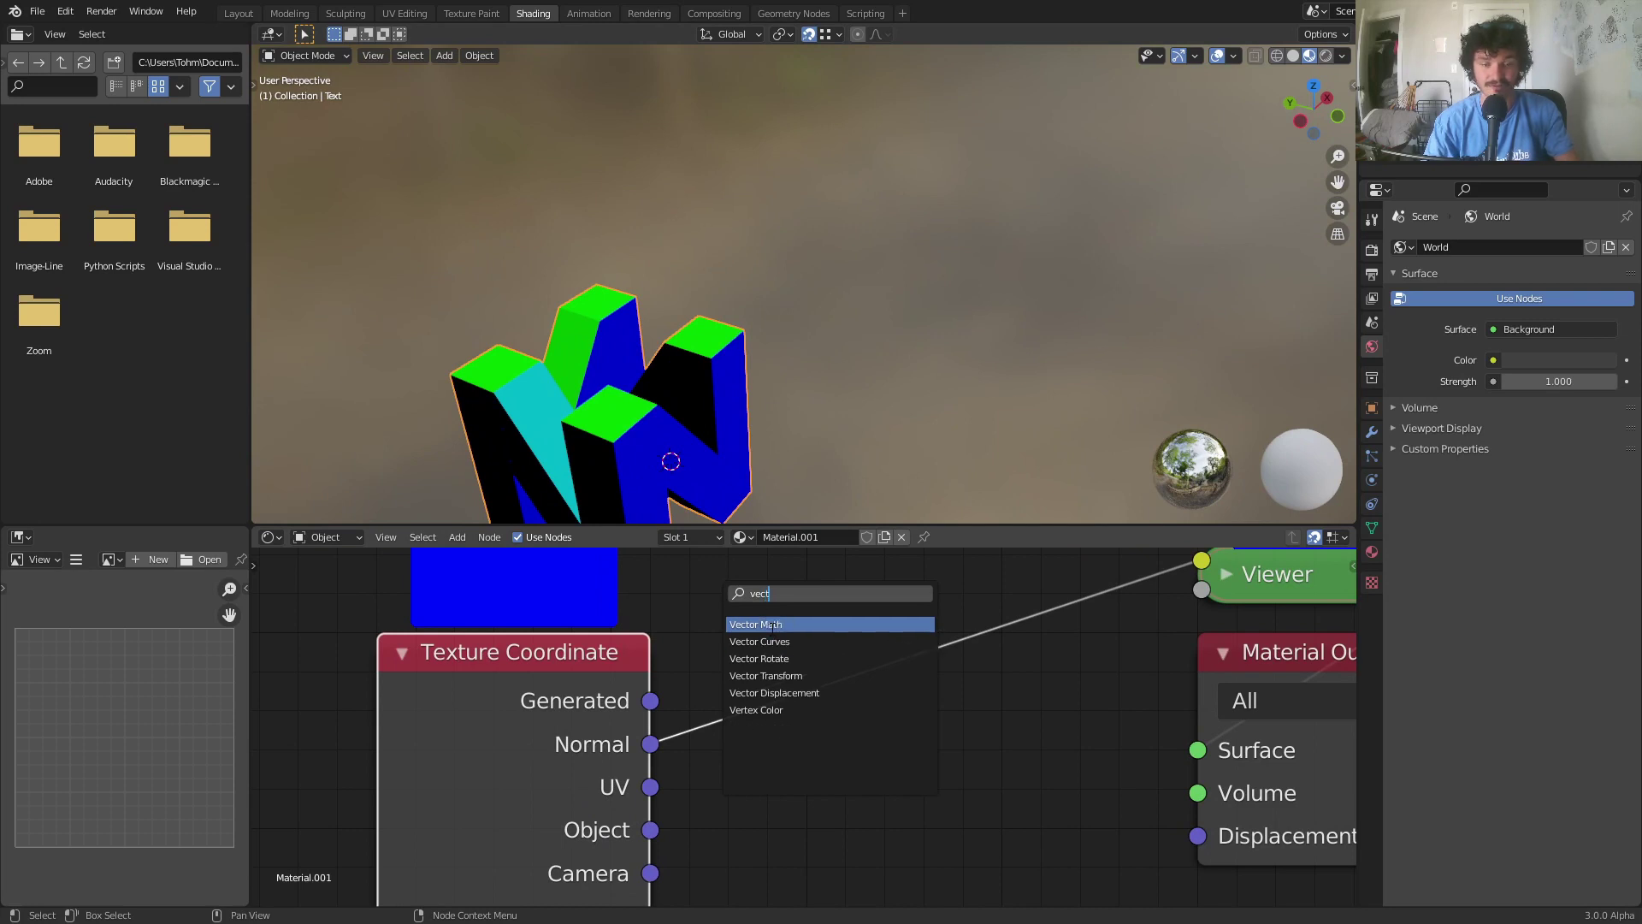
click(771, 623)
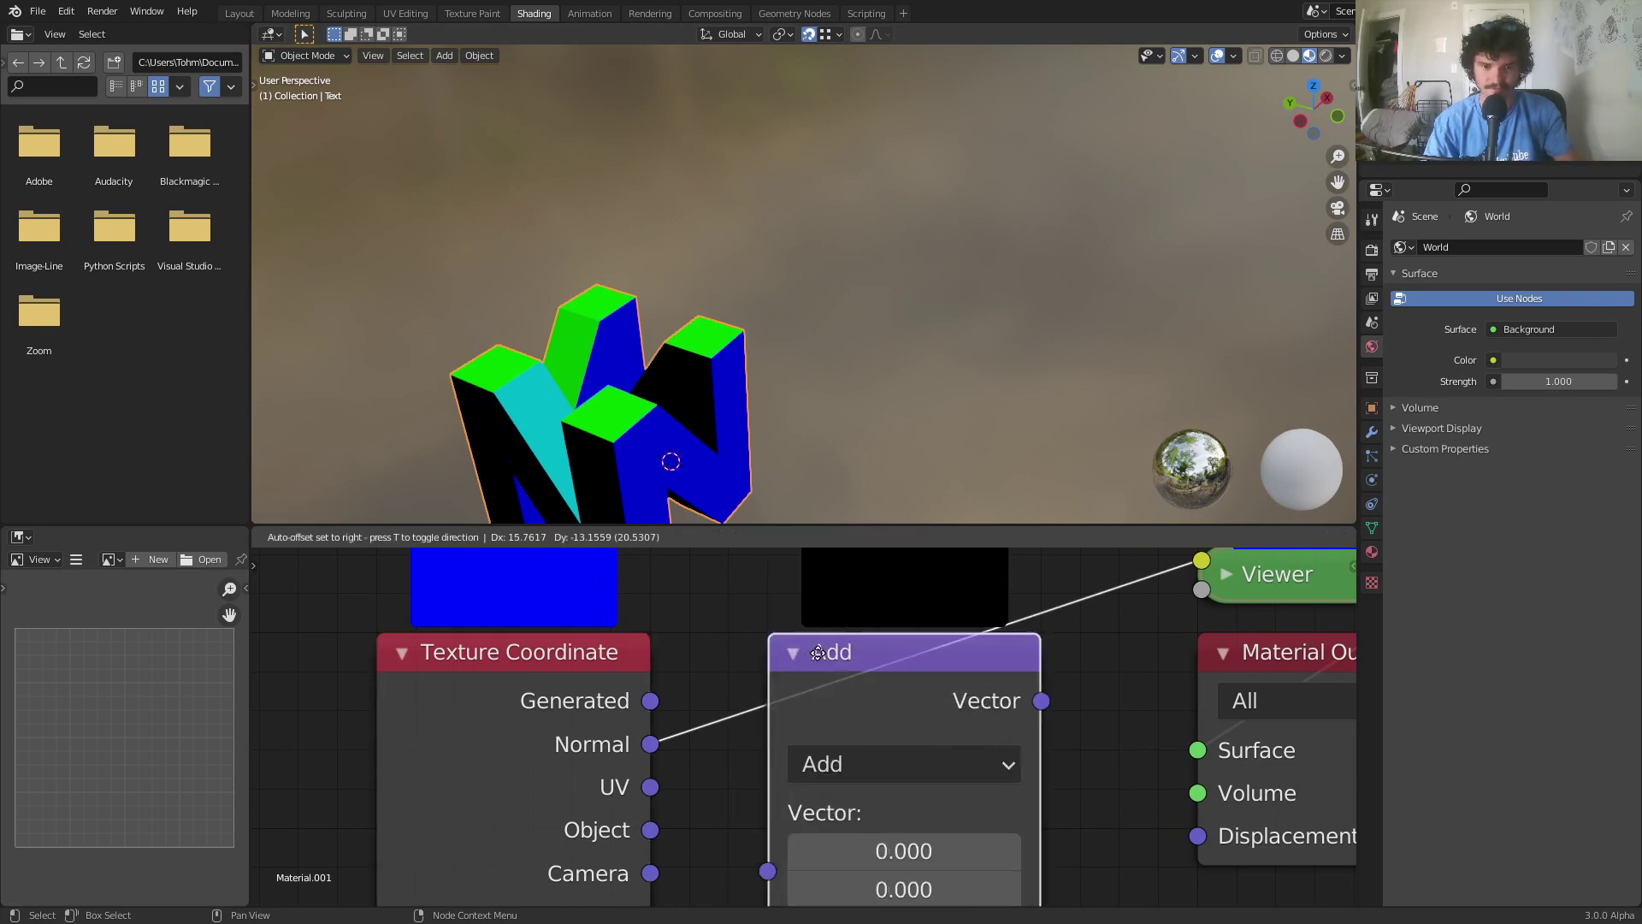
click(734, 581)
Set the Vector Math operation to Absolute and inspect the brightened N
scroll(734, 616, up, 2)
click(733, 663)
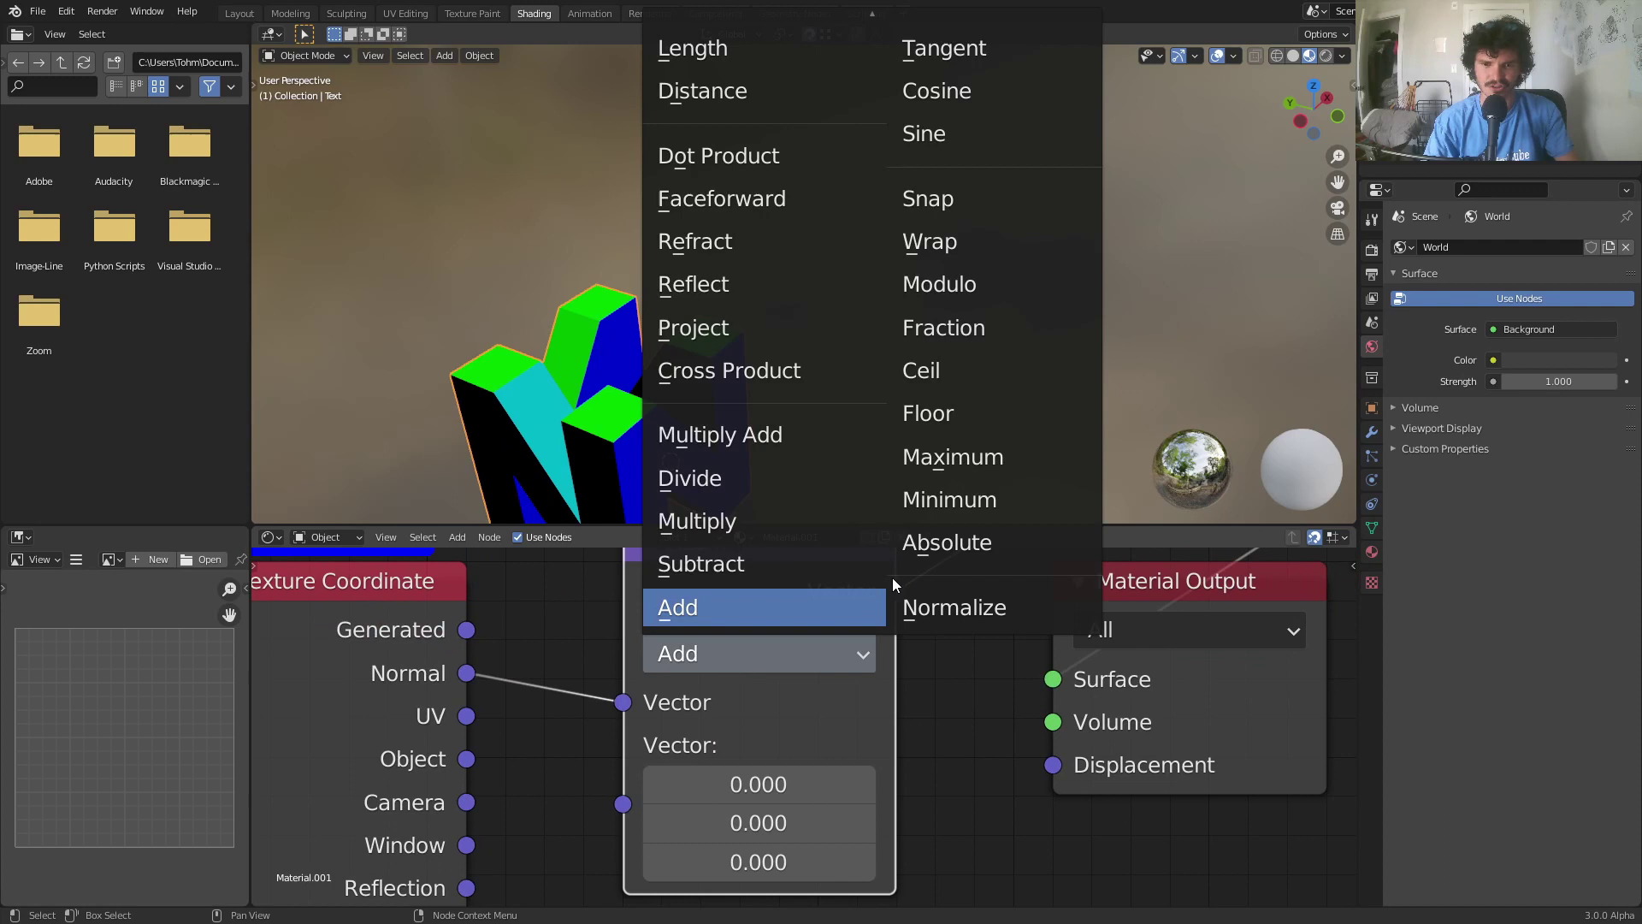
click(965, 552)
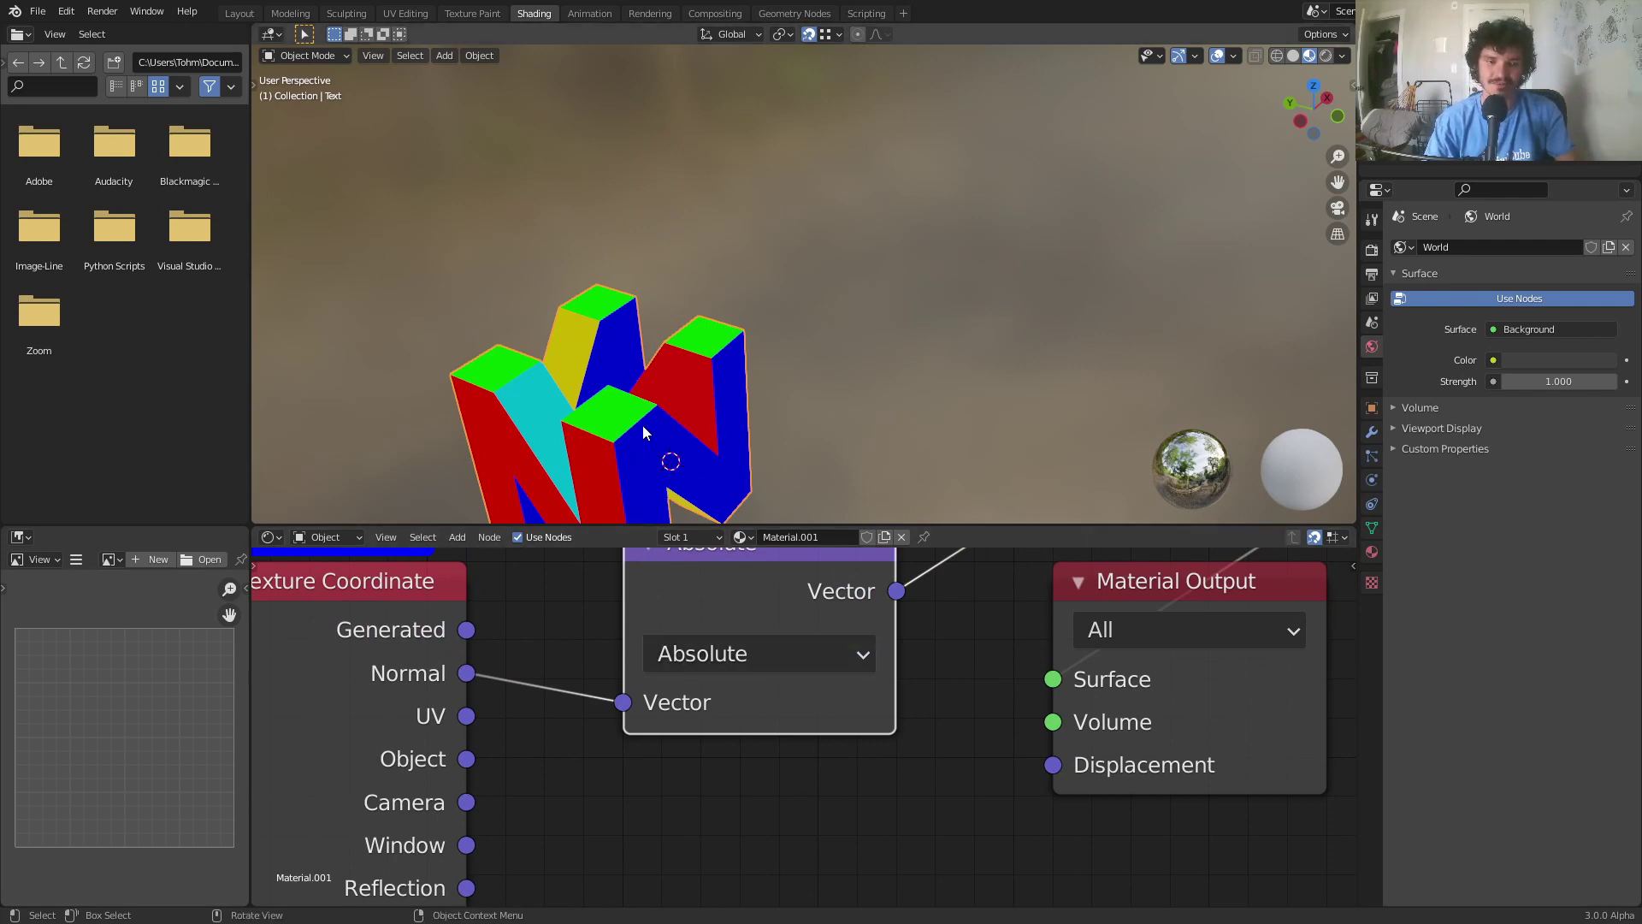
middle_drag(643, 425, 738, 331)
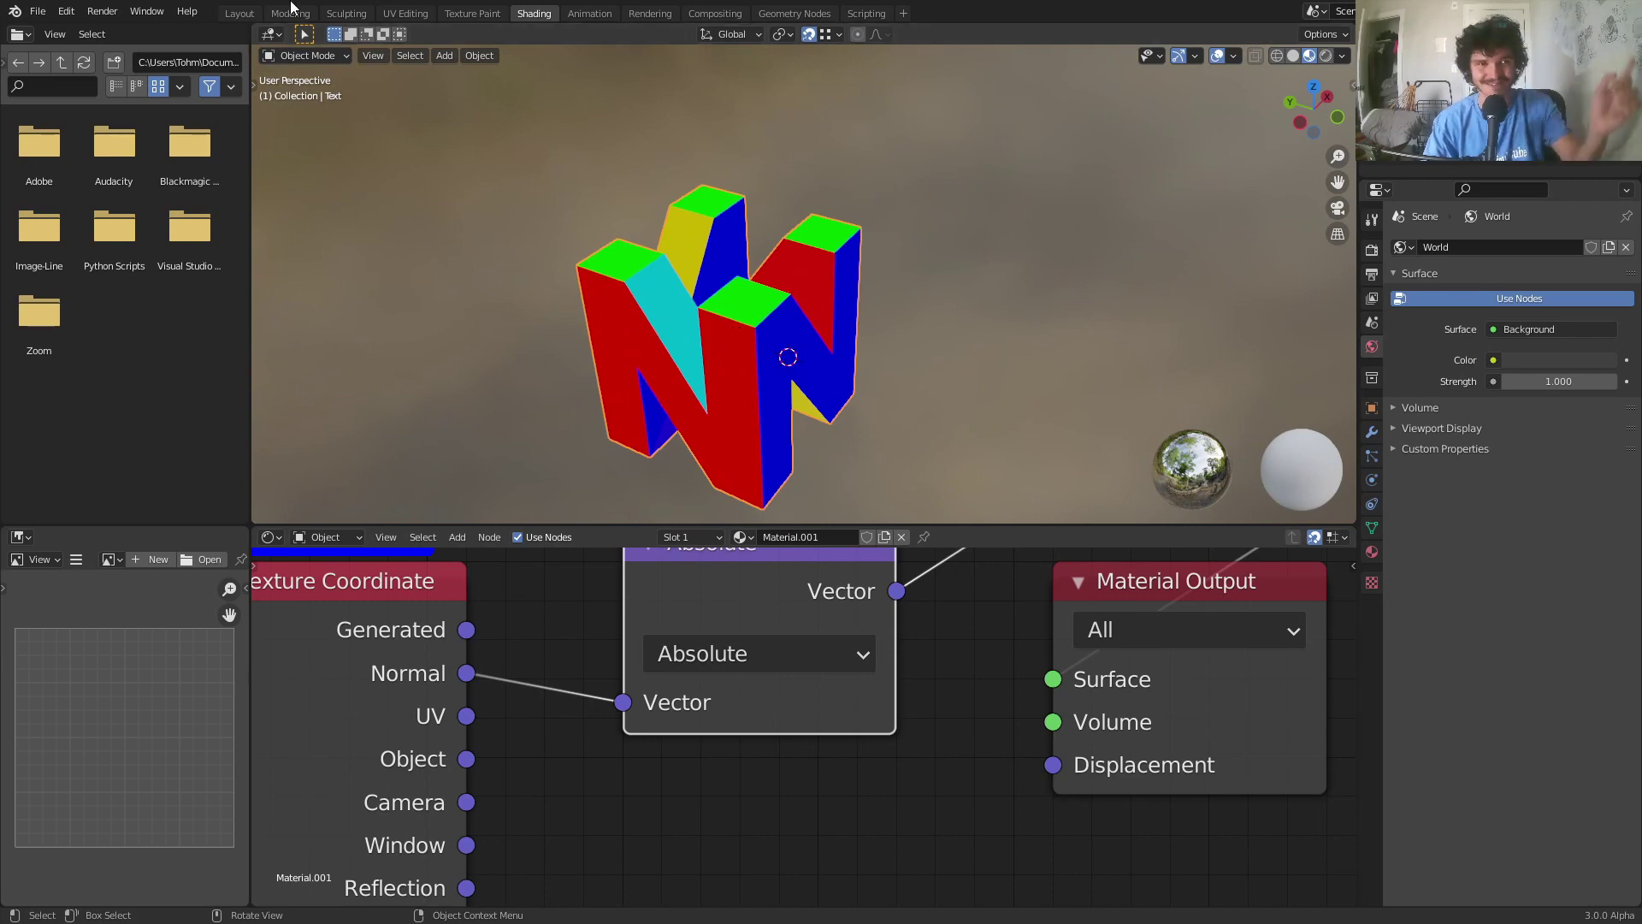
middle_drag(777, 258, 806, 304)
scroll(807, 303, up, 5)
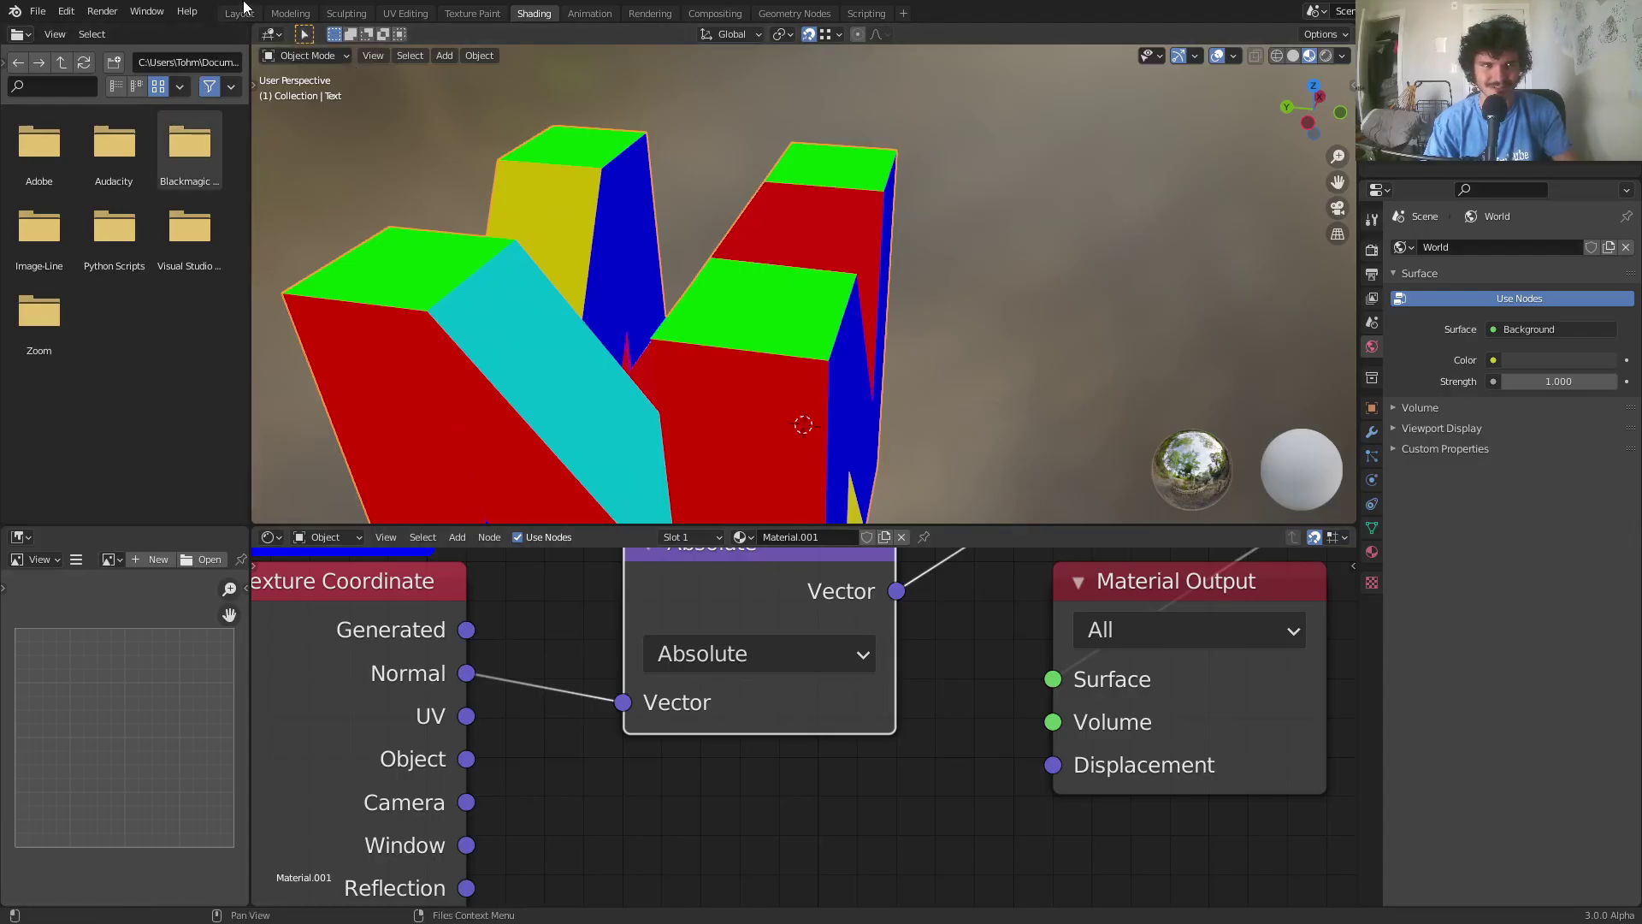
In Layout, show the N in Material Preview and review render and view layer settings
click(247, 14)
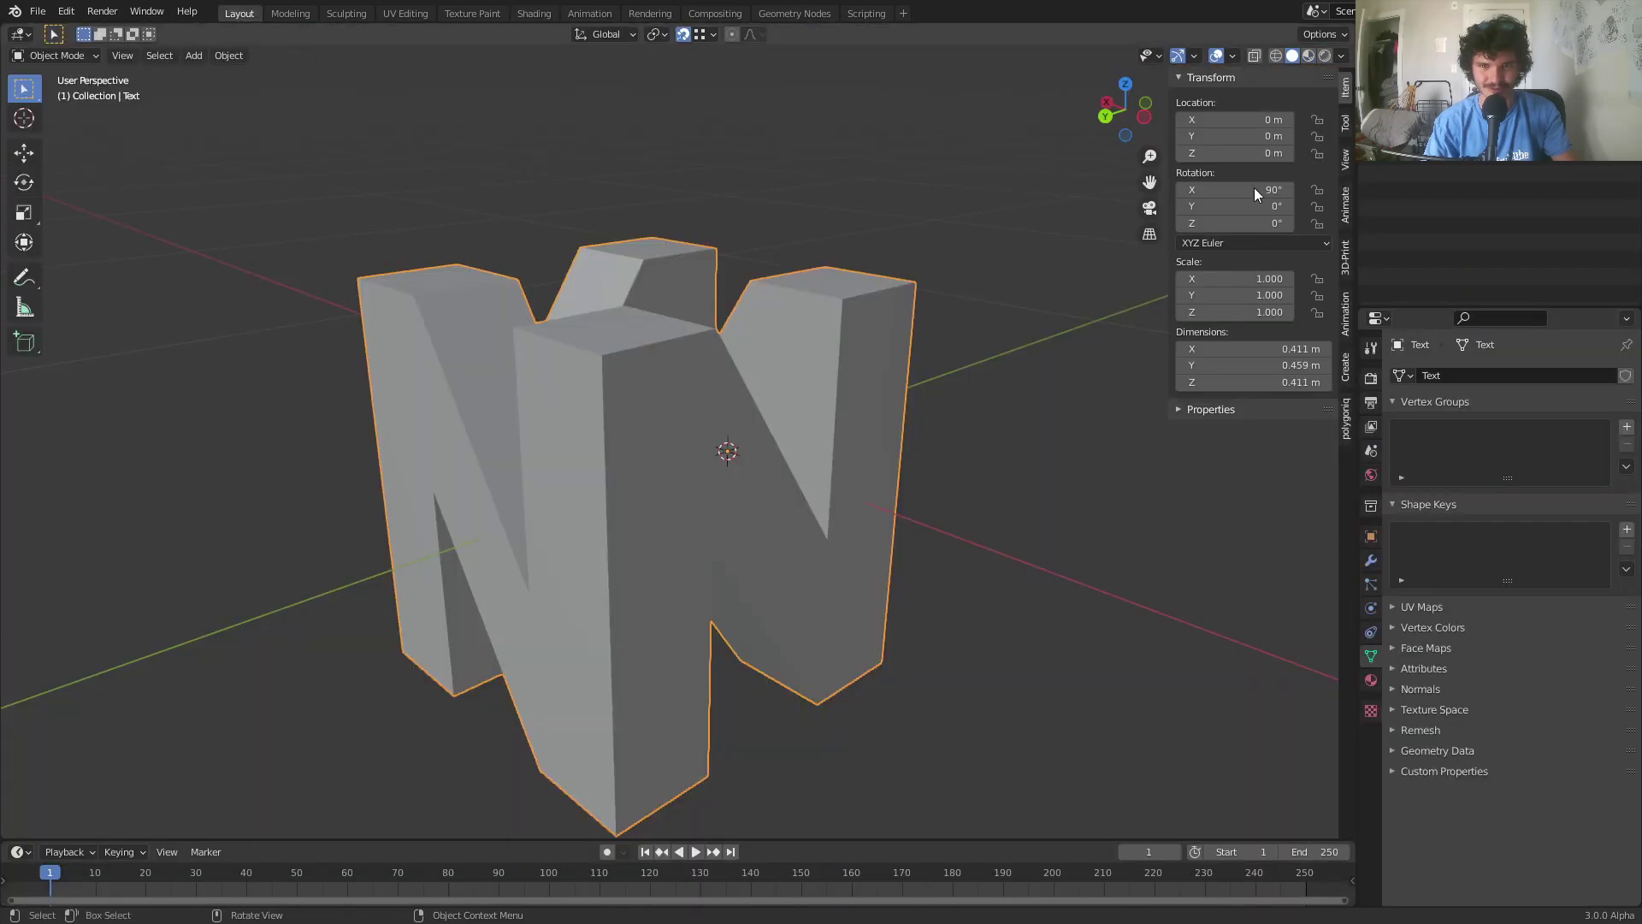
click(1325, 55)
middle_drag(751, 291, 859, 299)
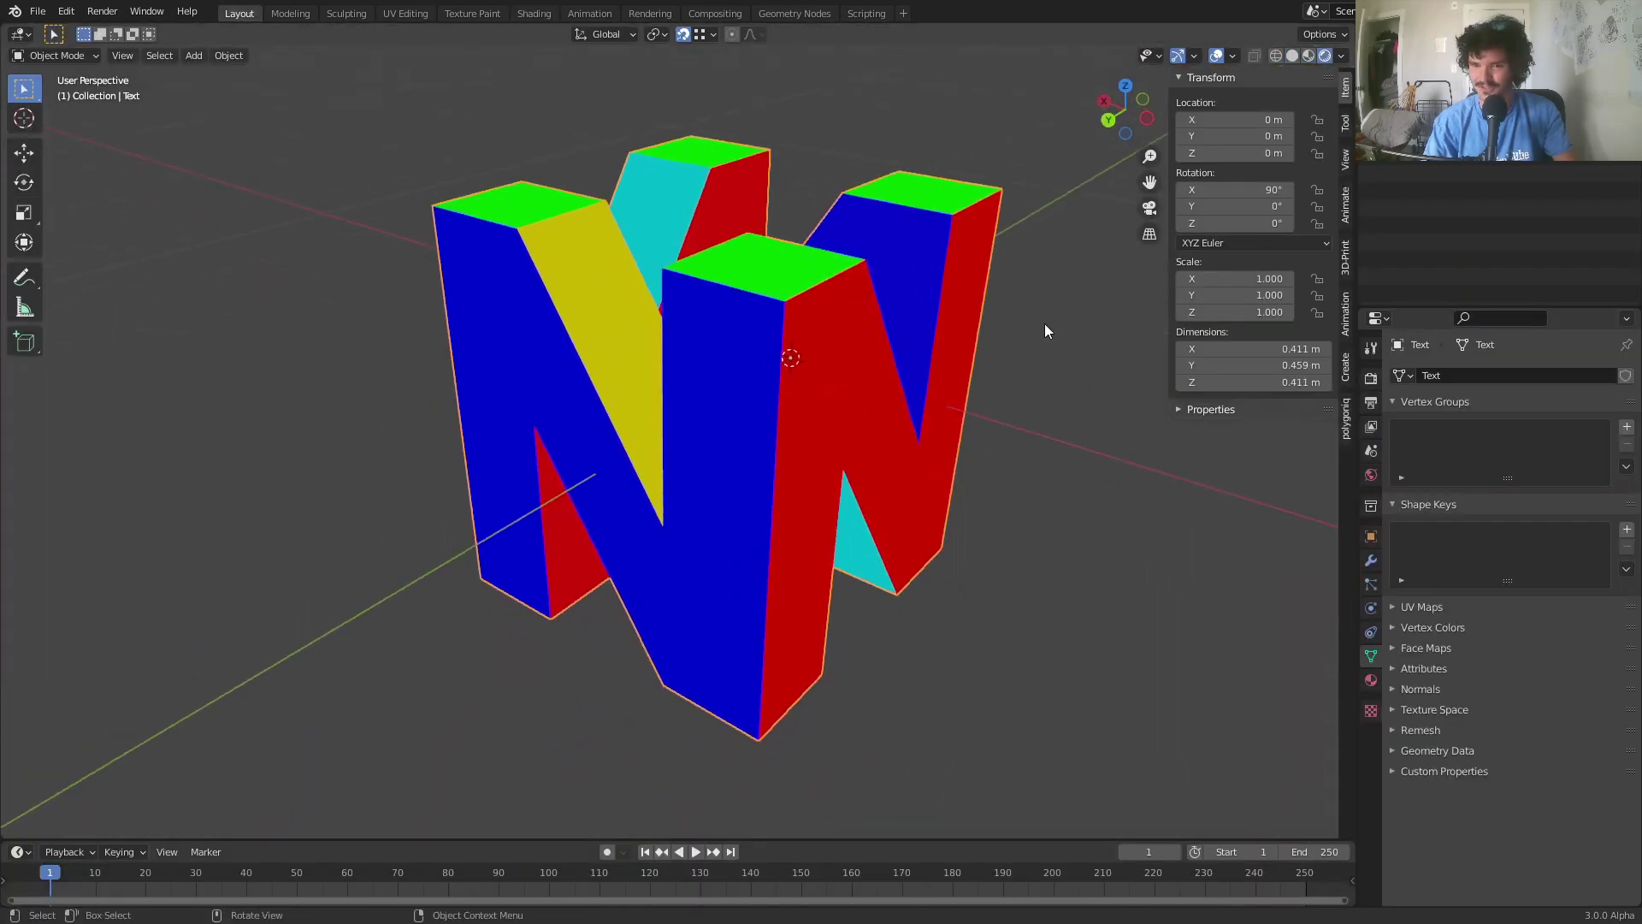
click(1371, 427)
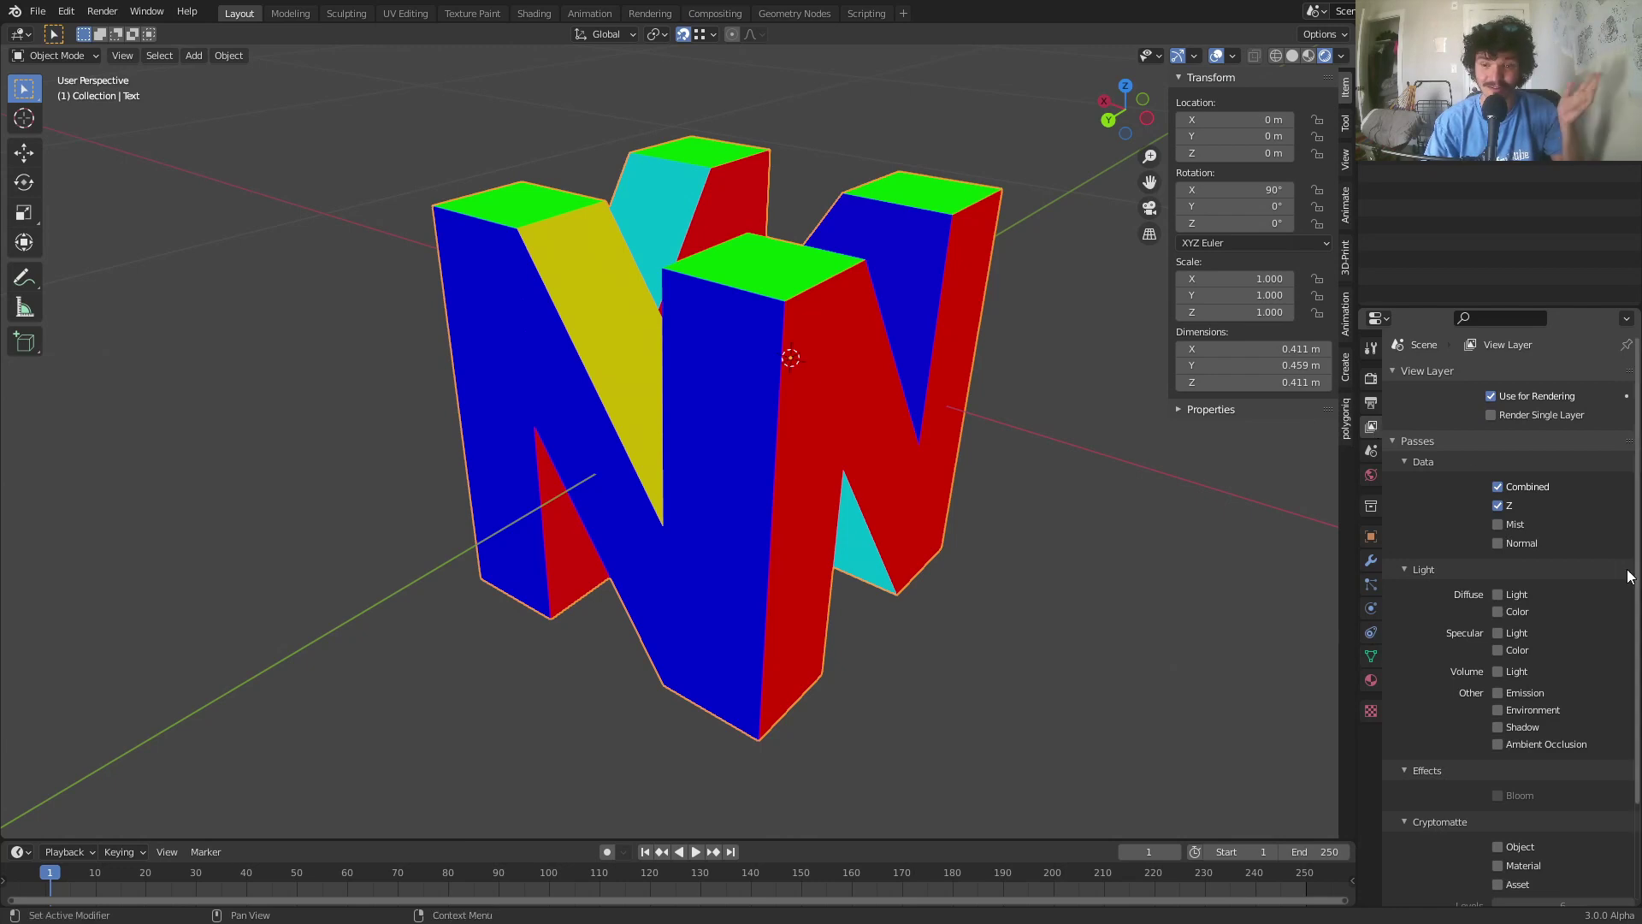
click(1372, 377)
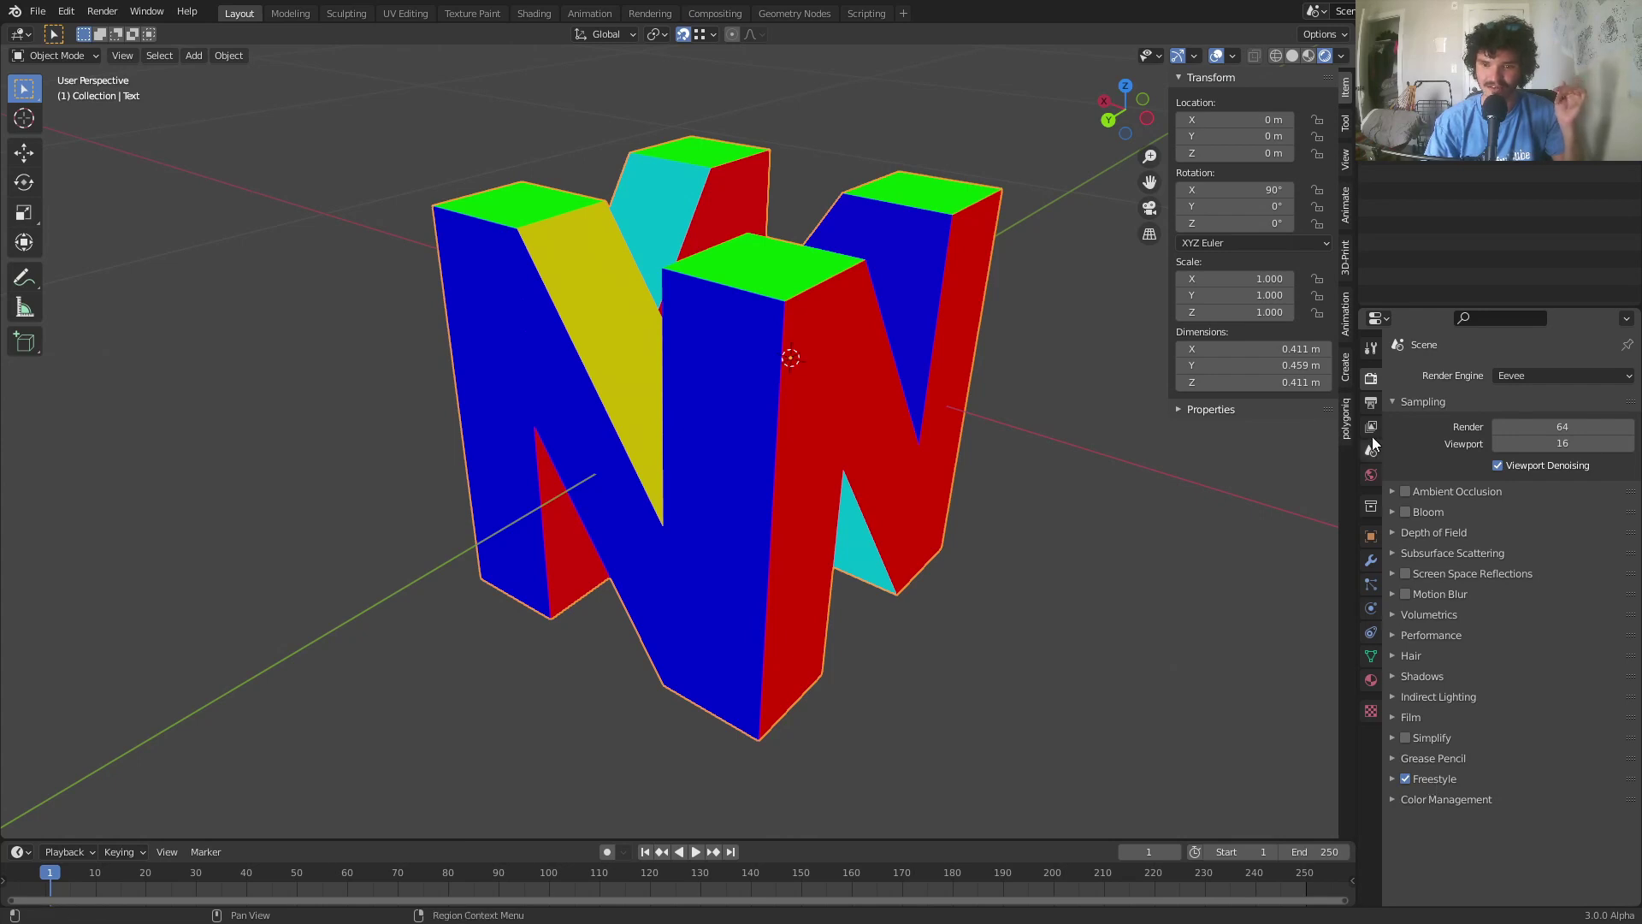
Add a camera and frame the N logo through it using Camera to View
key(shift+a)
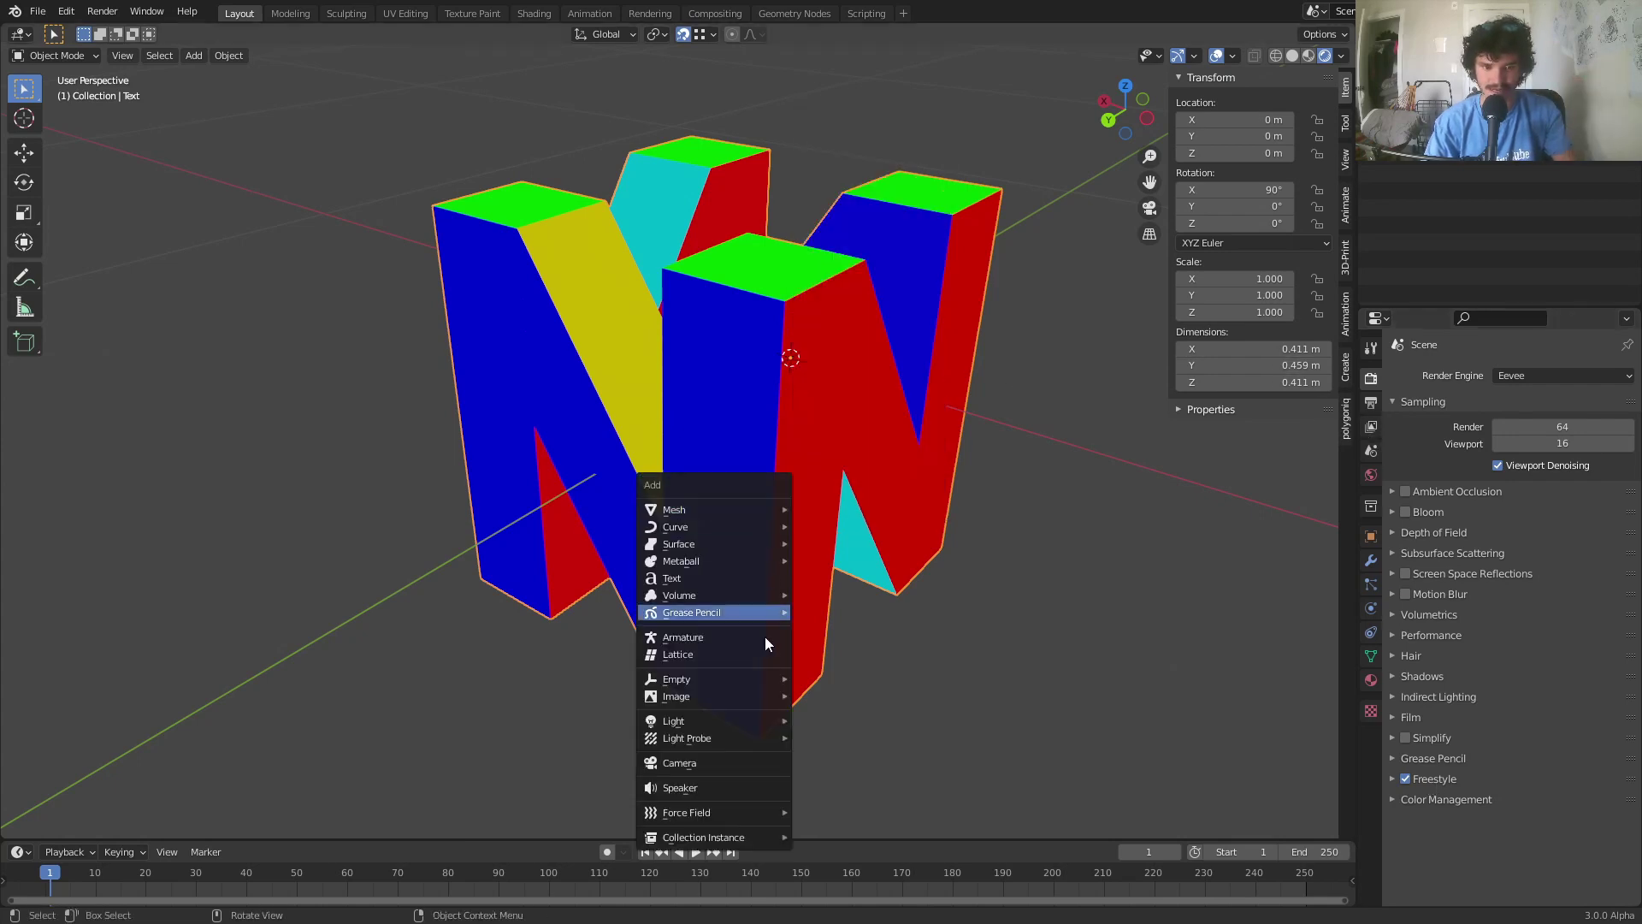
click(727, 758)
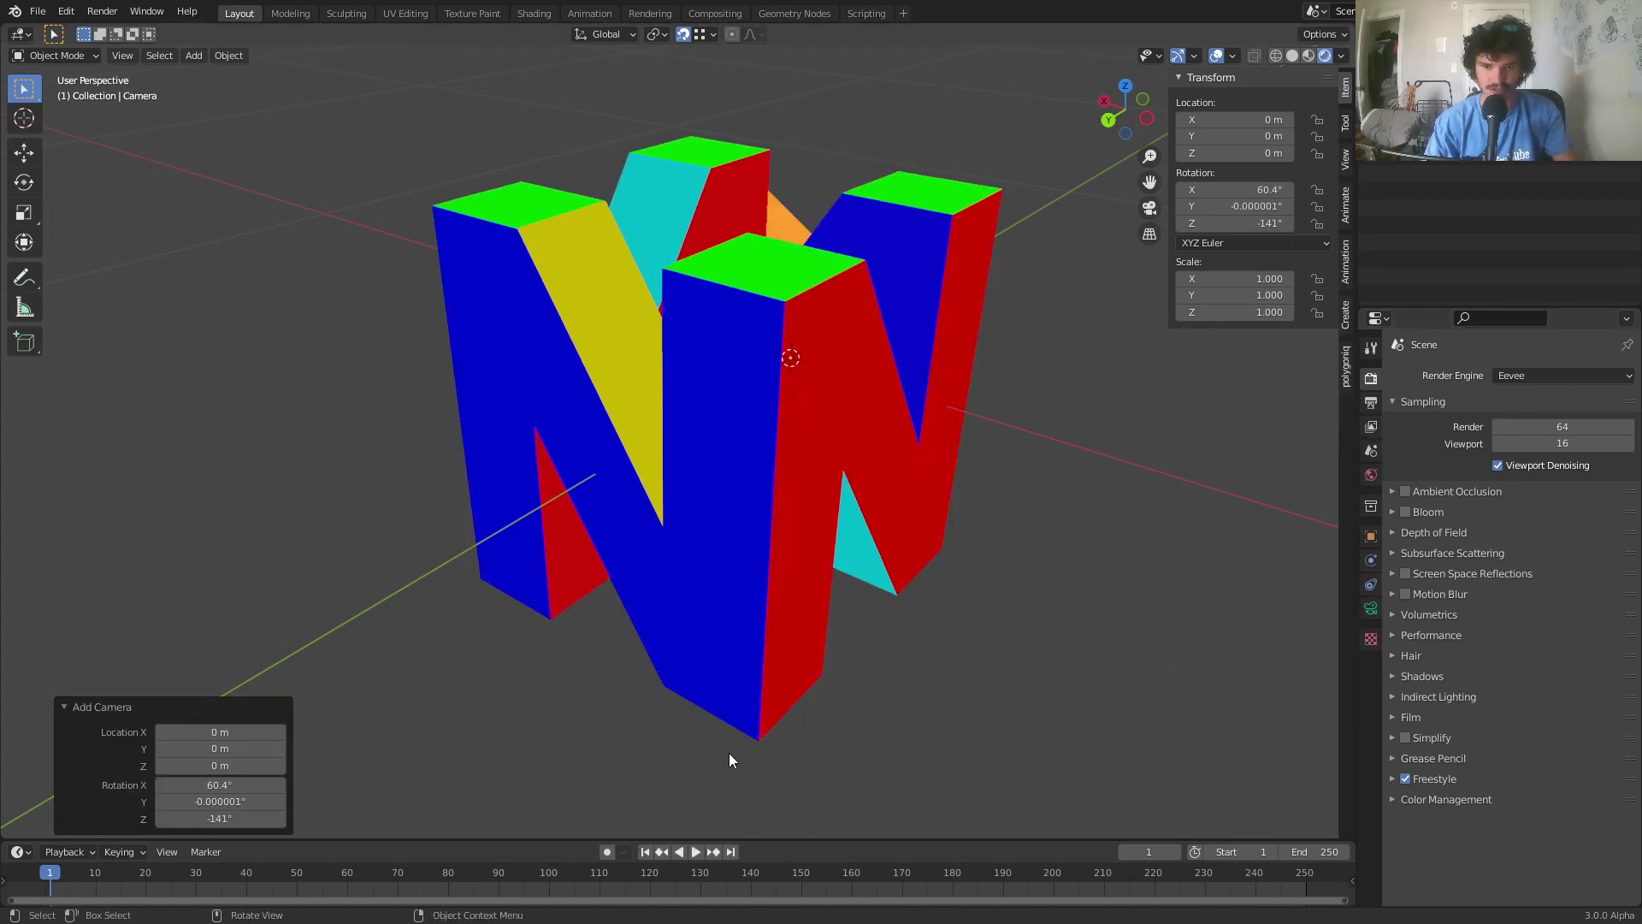
click(1346, 158)
click(1247, 290)
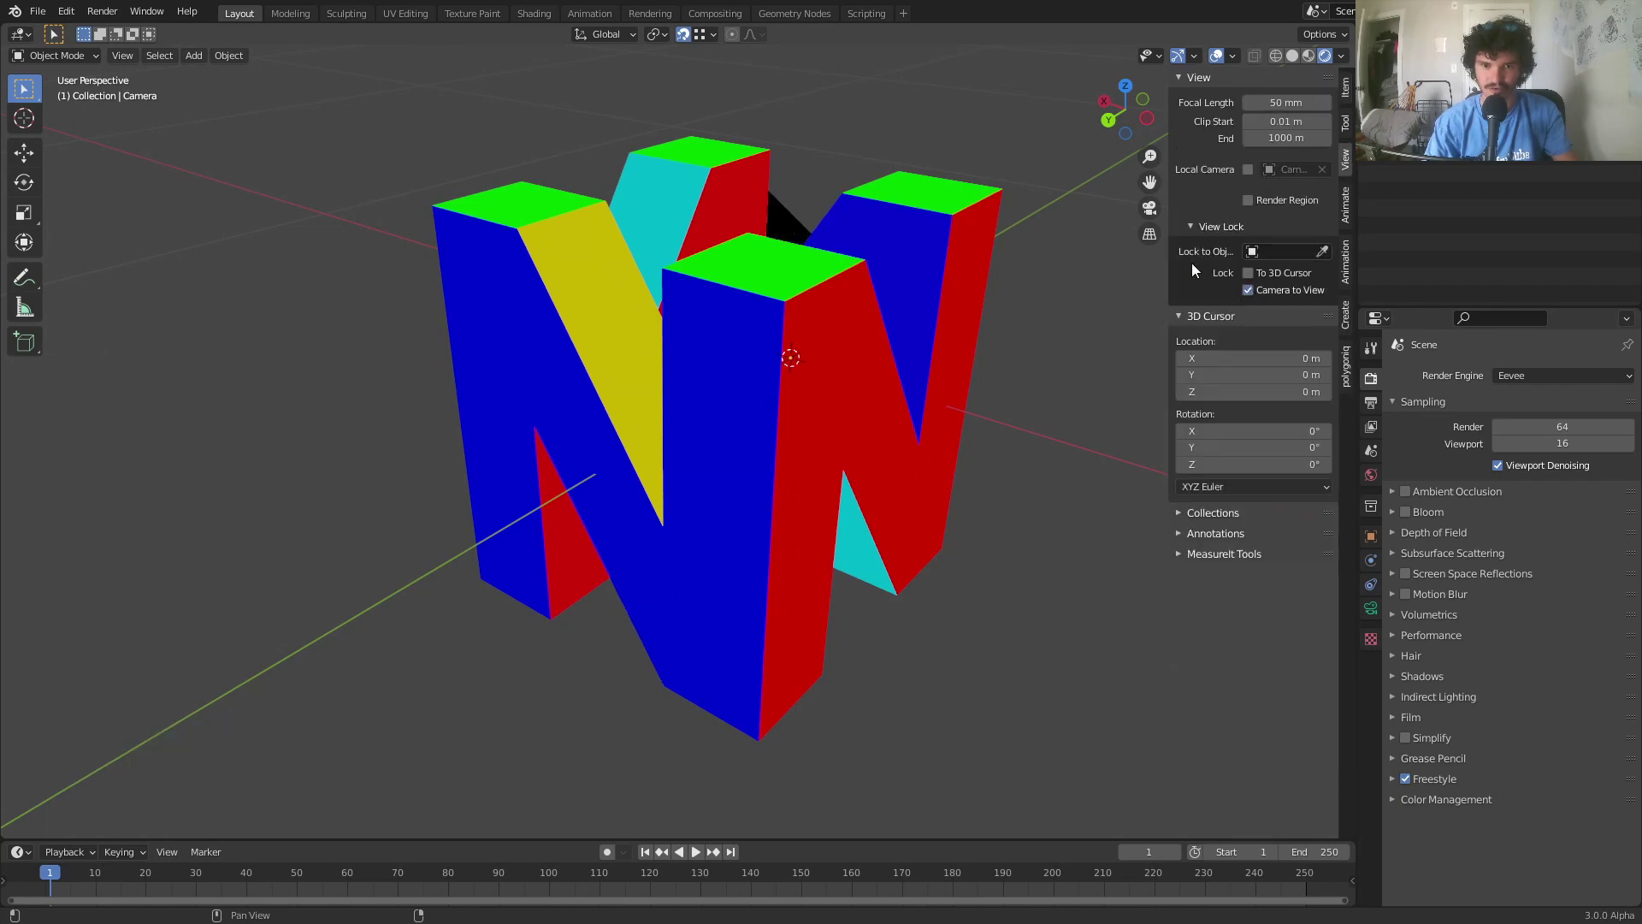
click(1159, 208)
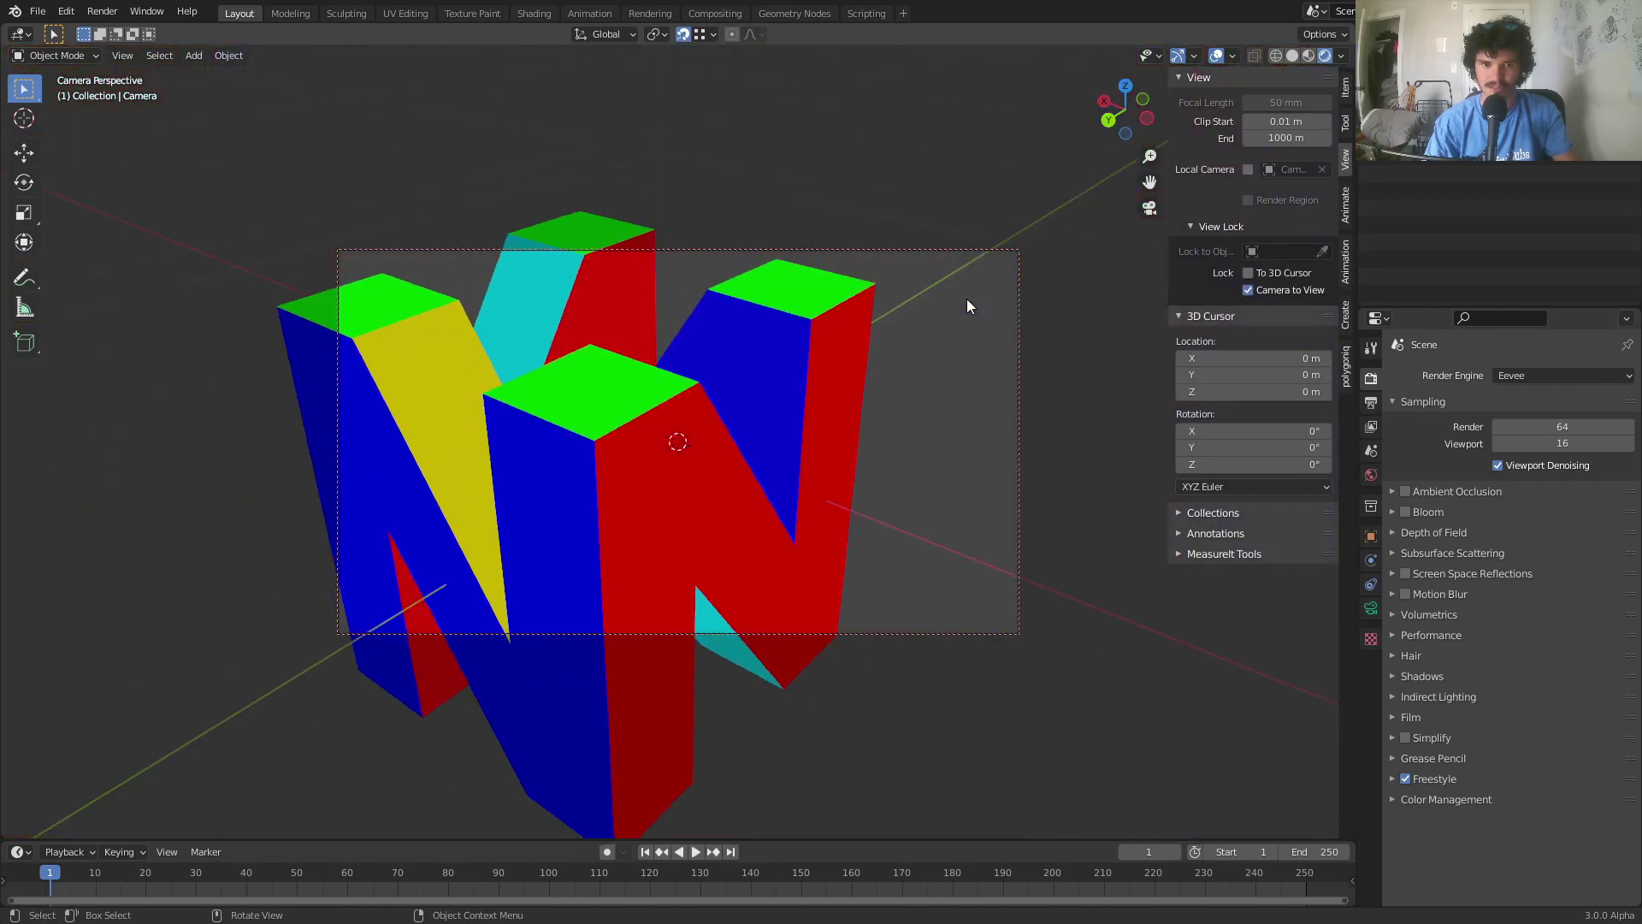
middle_drag(817, 357, 768, 369)
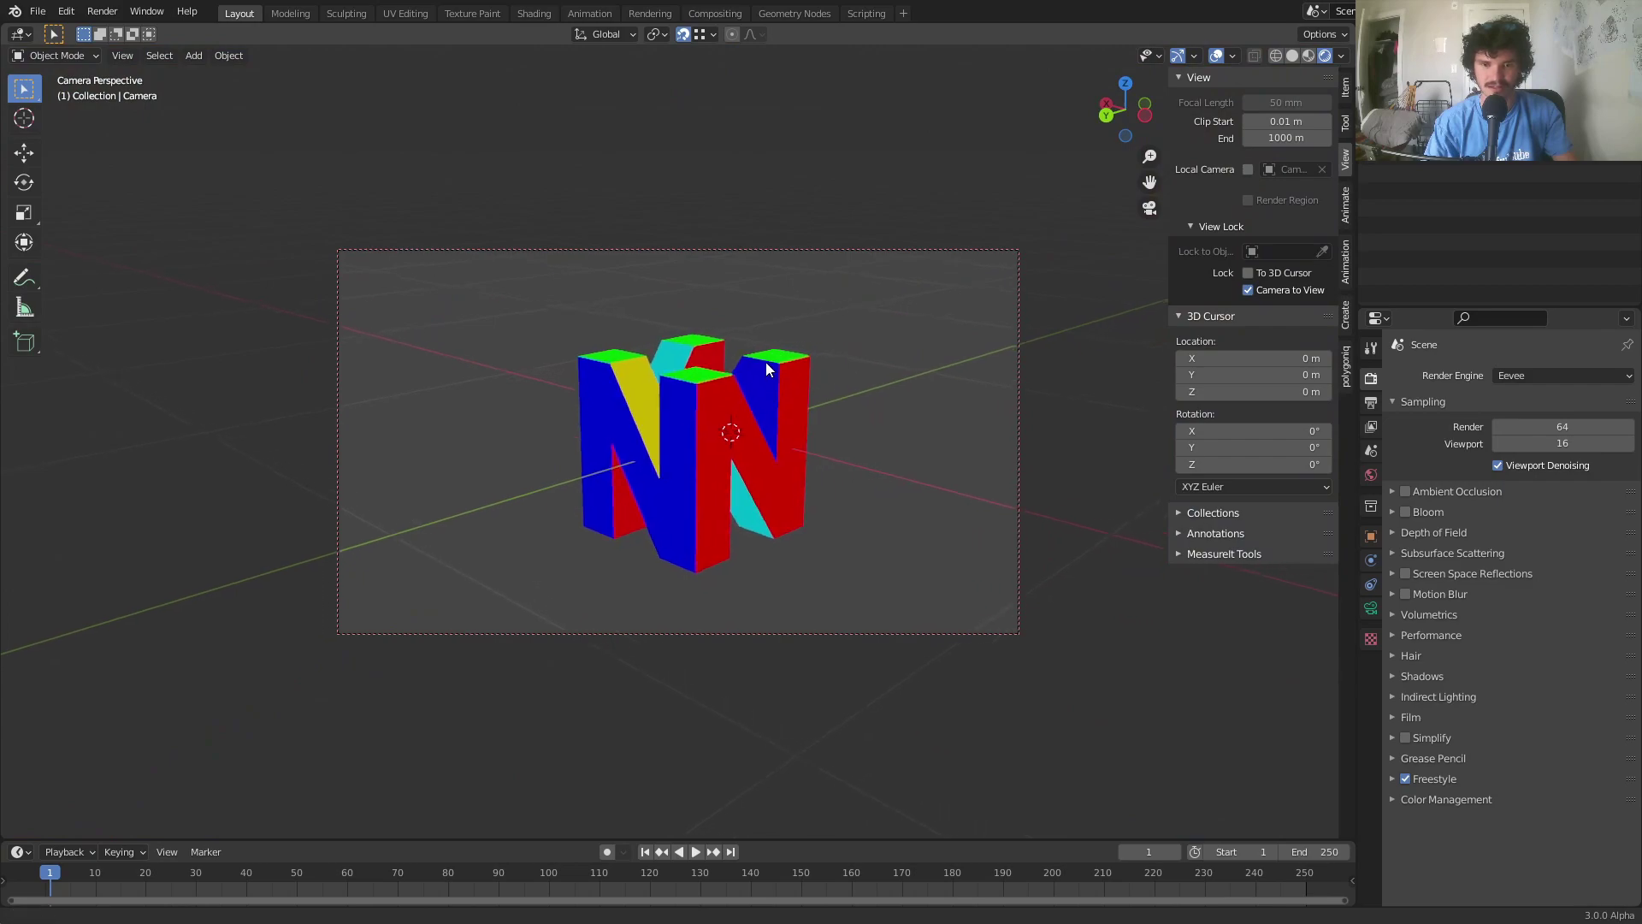
click(1269, 291)
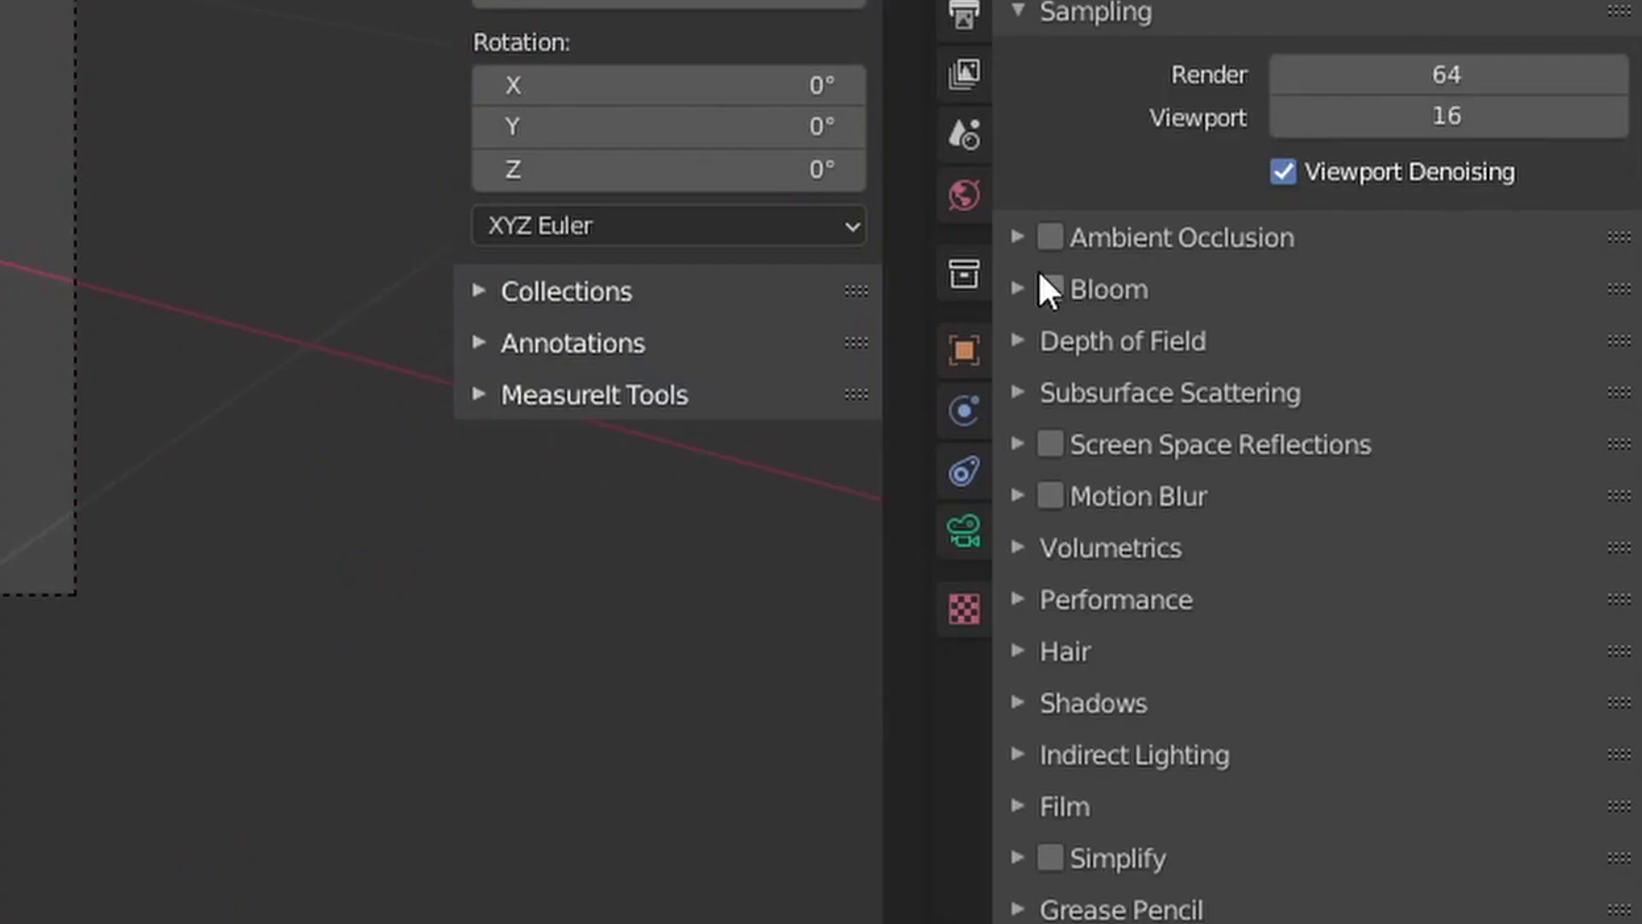
Enable Freestyle As Render Pass in the View Layer properties
click(1371, 426)
scroll(1413, 455, down, 15)
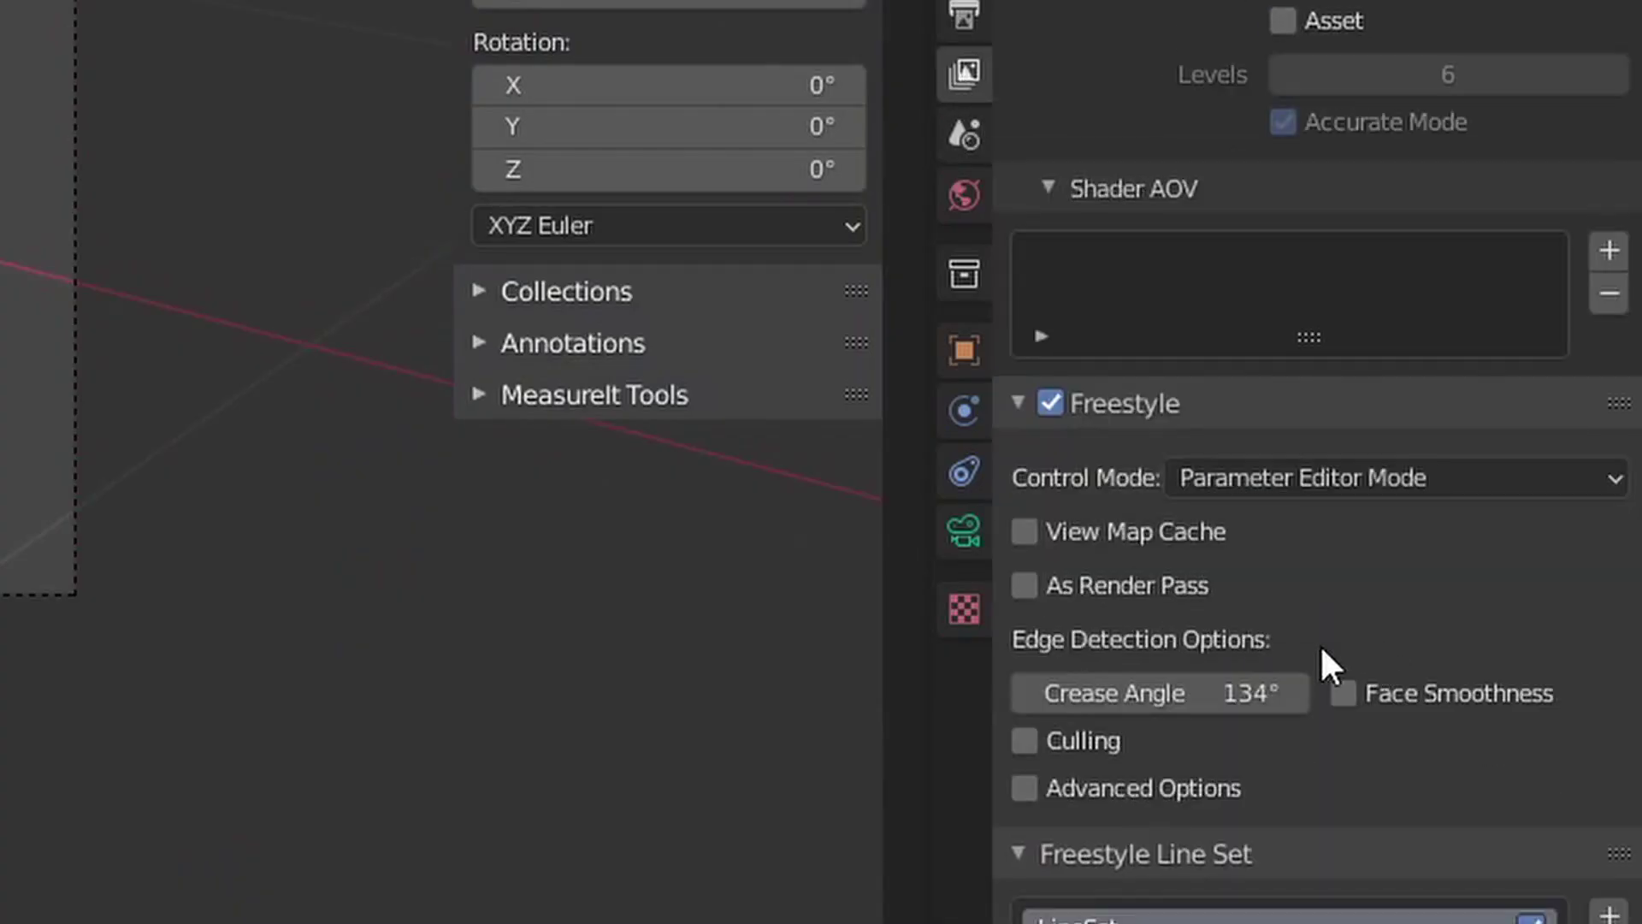
click(1043, 582)
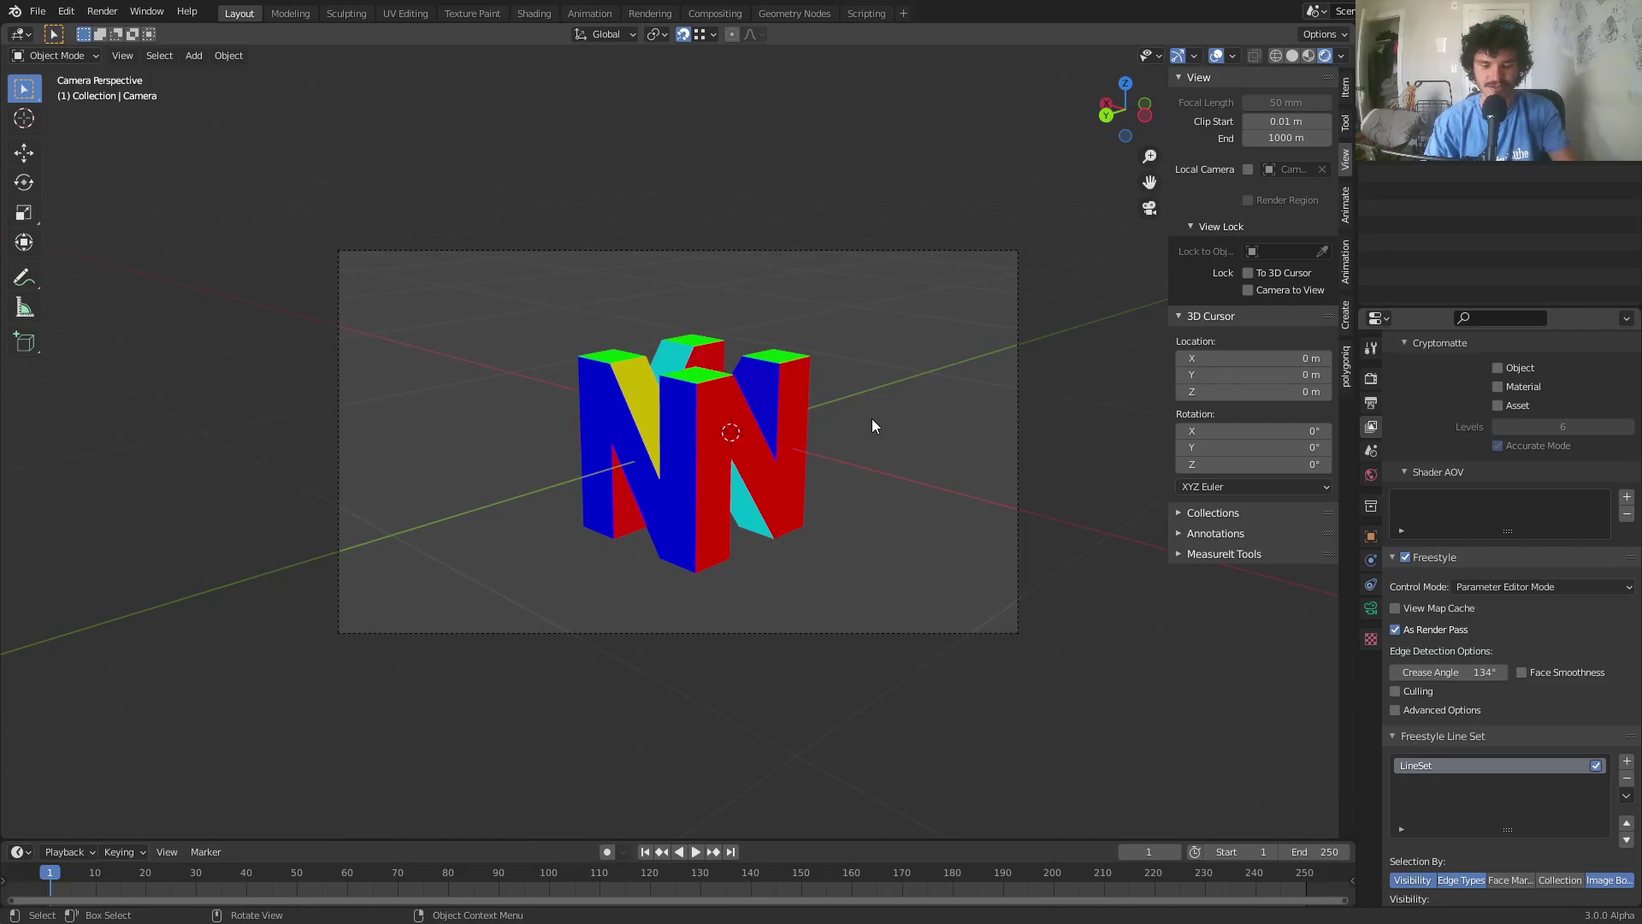
Render a frame, then enable Use Nodes in the Compositing workspace
key(F12)
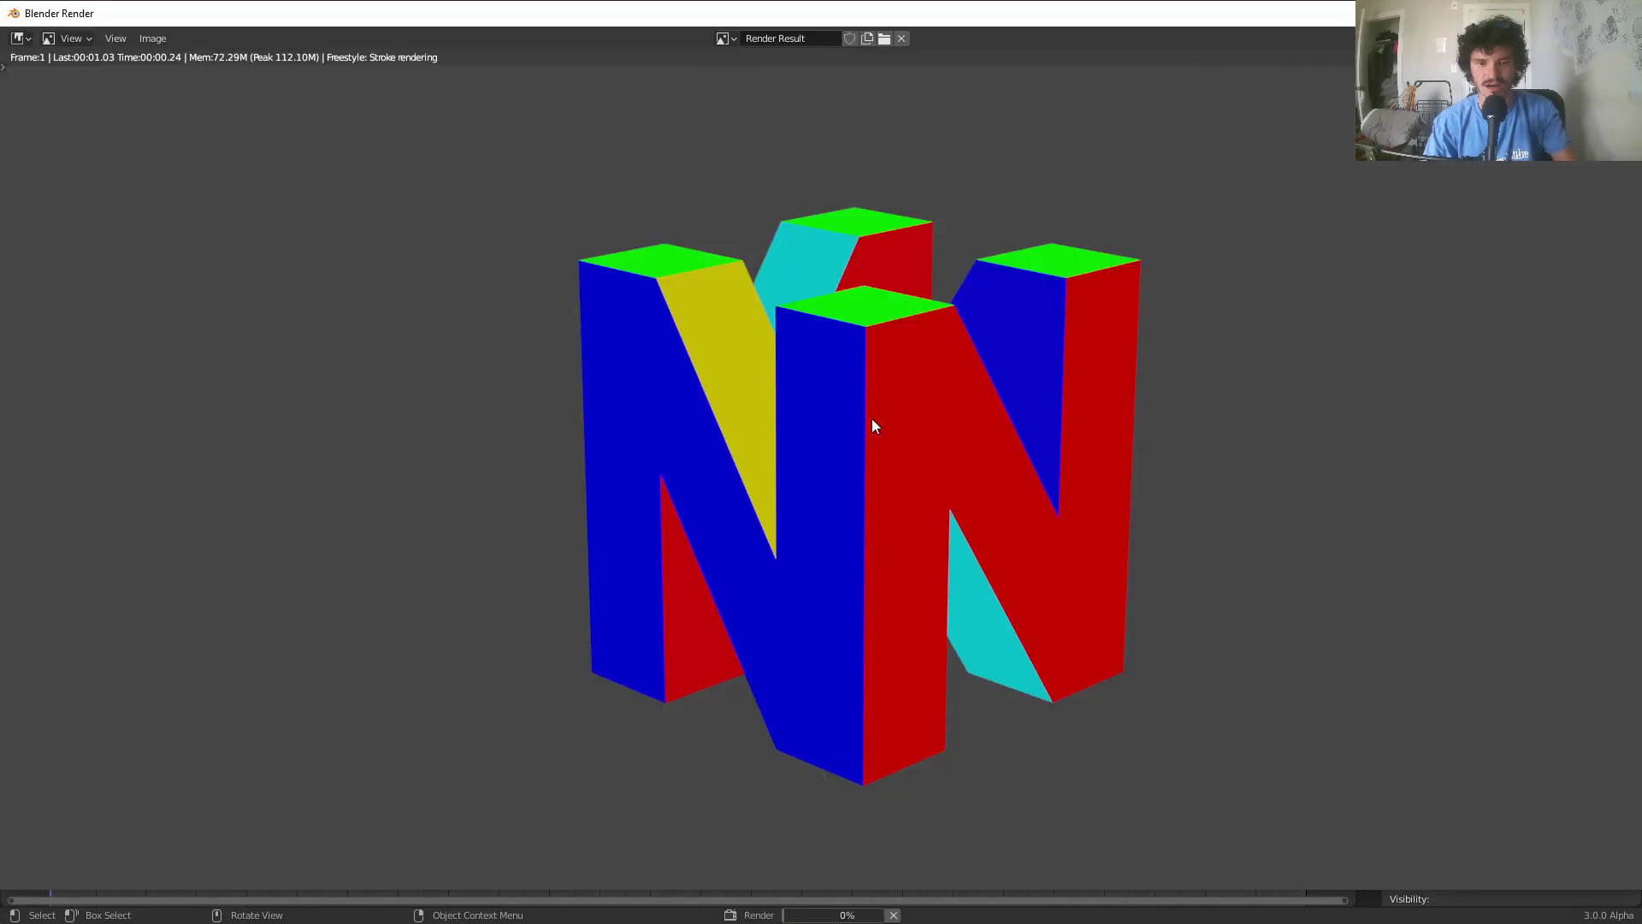
key(Escape)
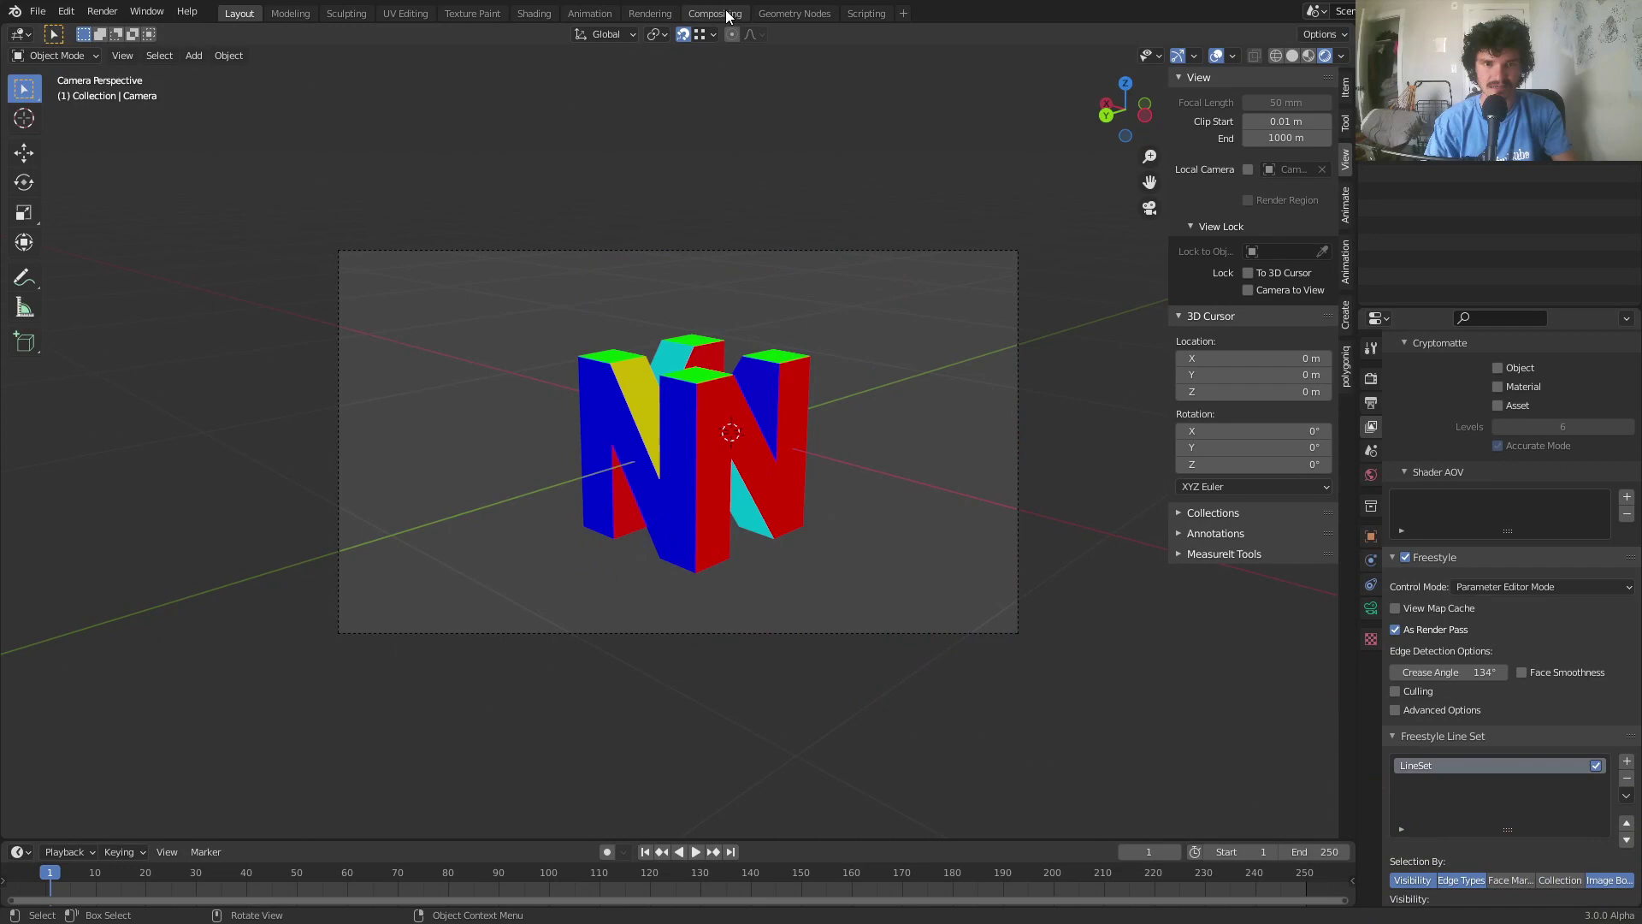
click(715, 13)
click(186, 34)
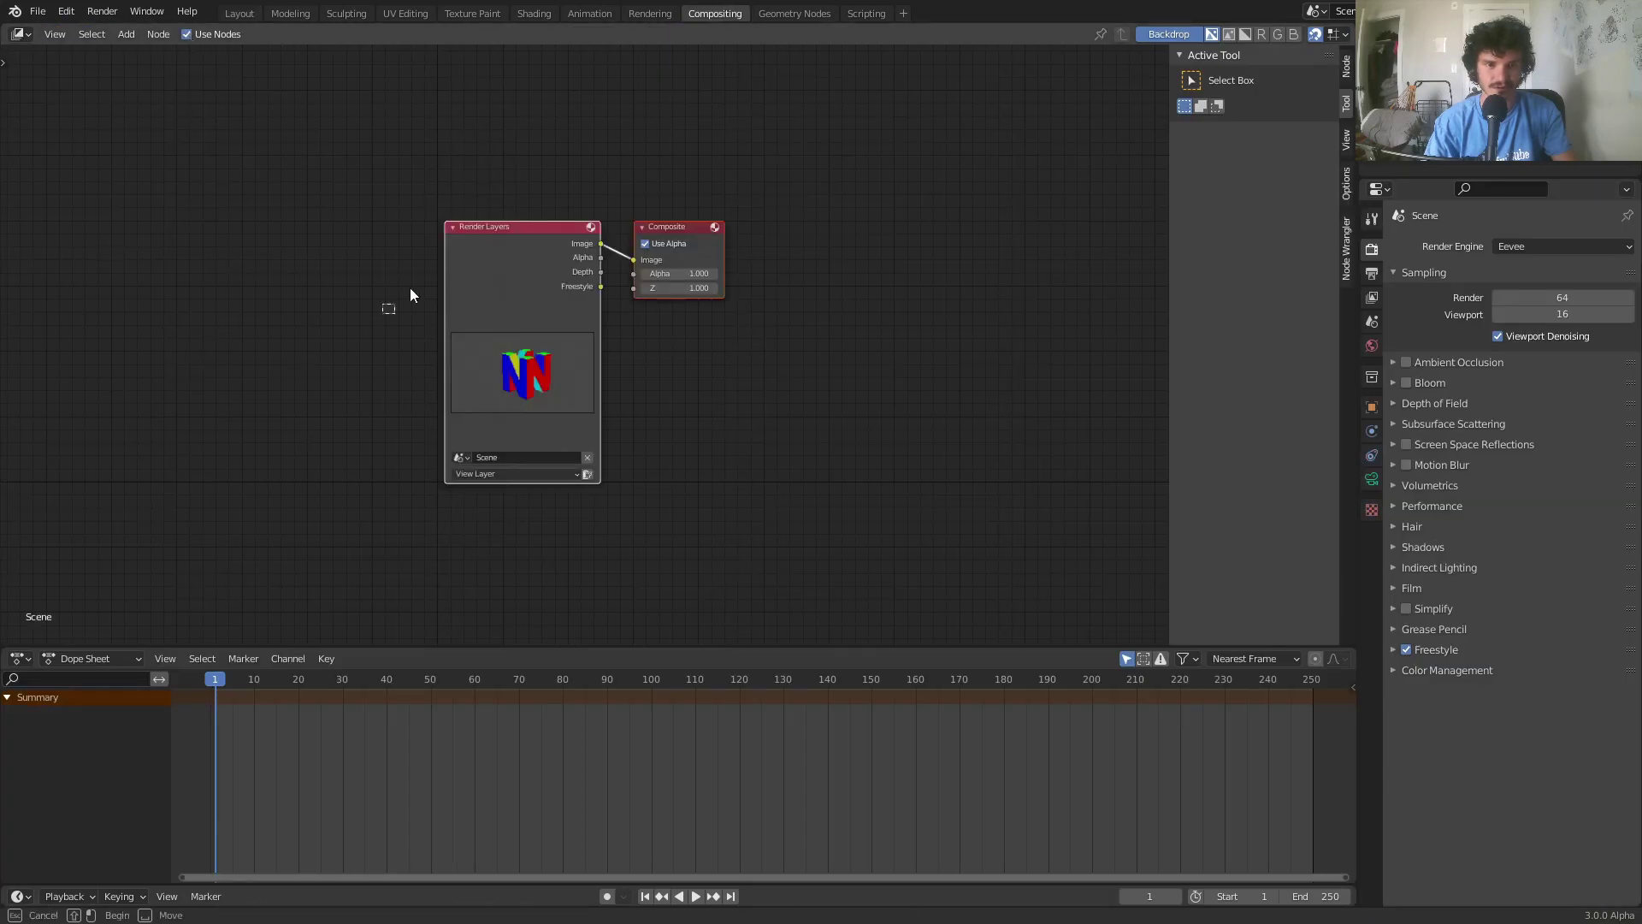
Connect a Viewer node to Render Layers' Freestyle output for the backdrop preview
drag(518, 230, 224, 203)
ctrl+shift+click(221, 204)
drag(361, 225, 645, 305)
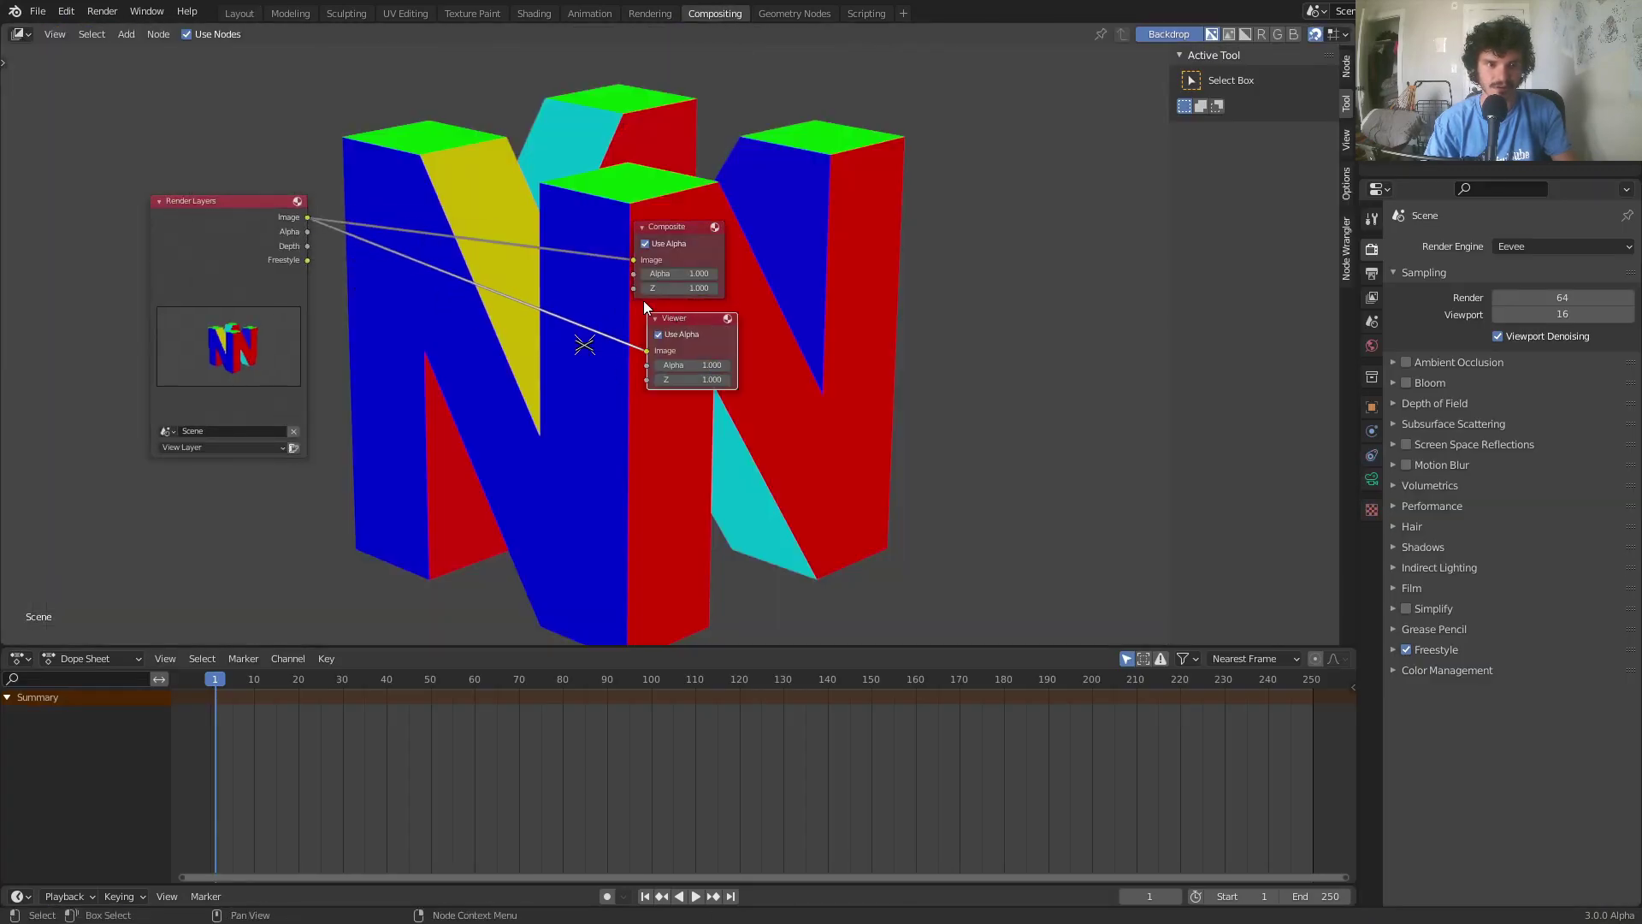
ctrl+shift+click(237, 231)
ctrl+shift+click(237, 232)
ctrl+shift+click(237, 232)
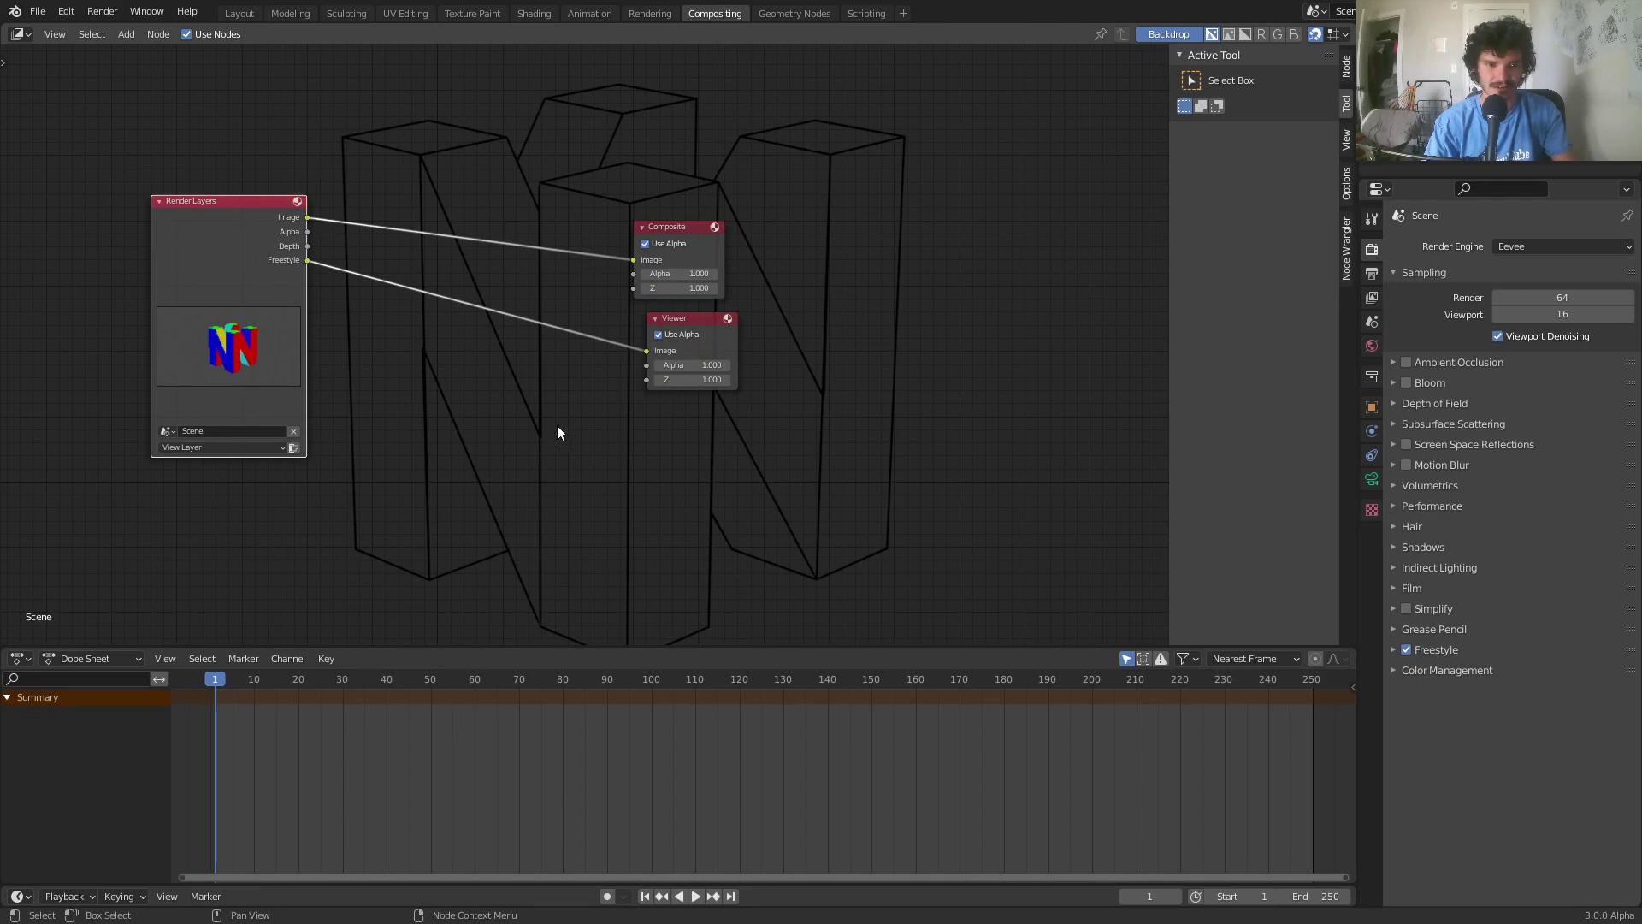
middle_drag(557, 433, 568, 279)
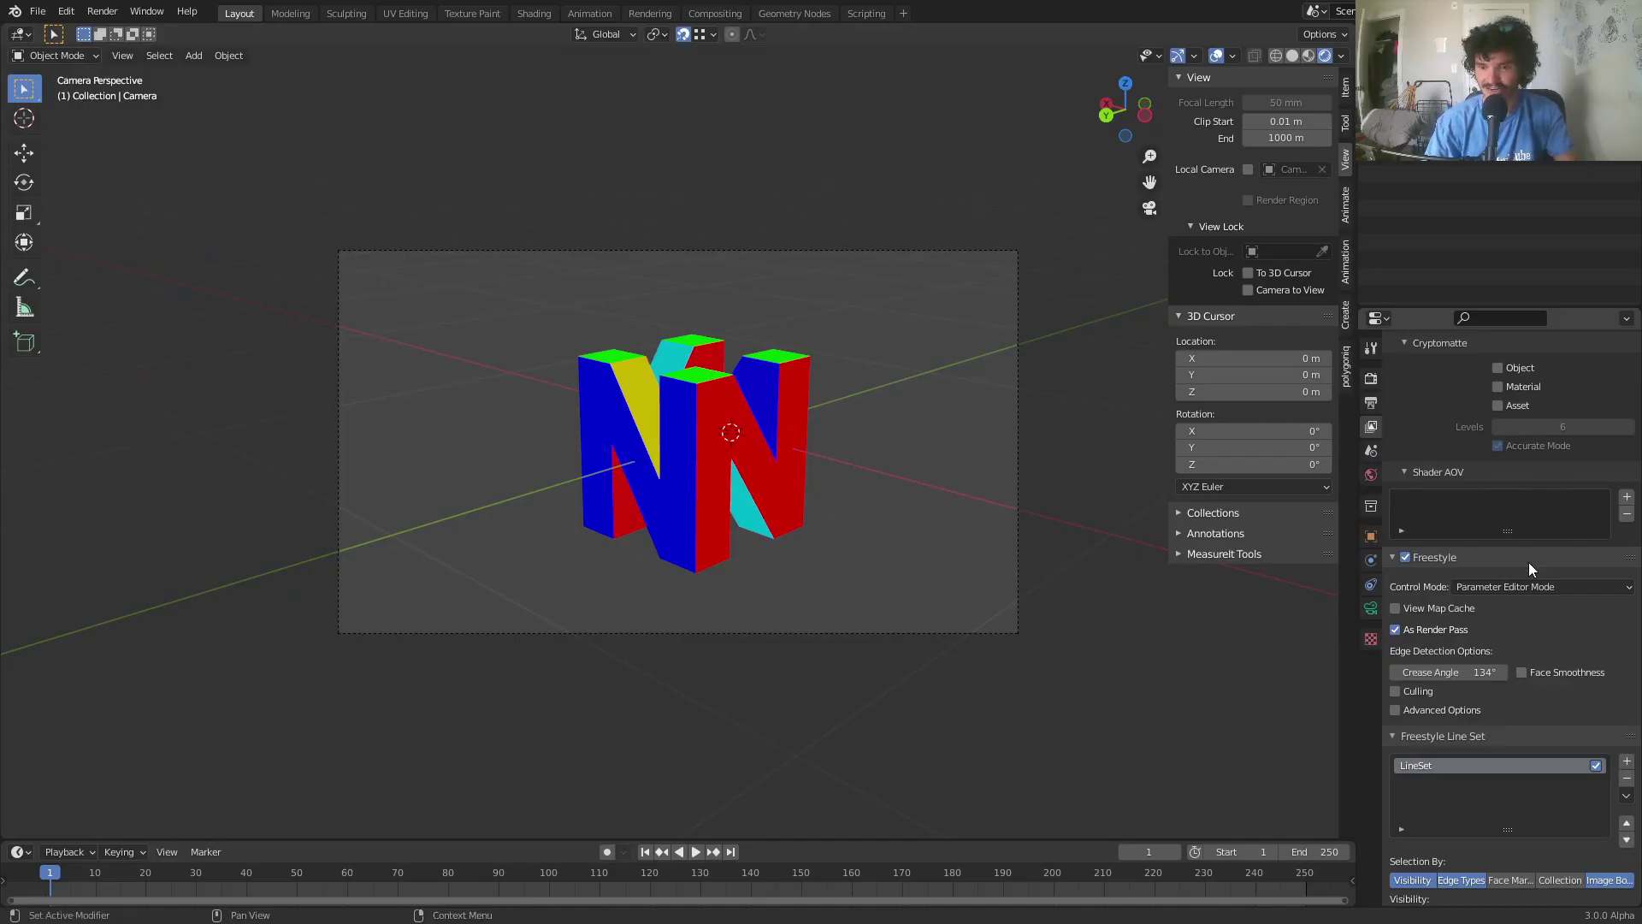
Enter Edit Mode on the N and select its left vertical face
scroll(1522, 569, down, 5)
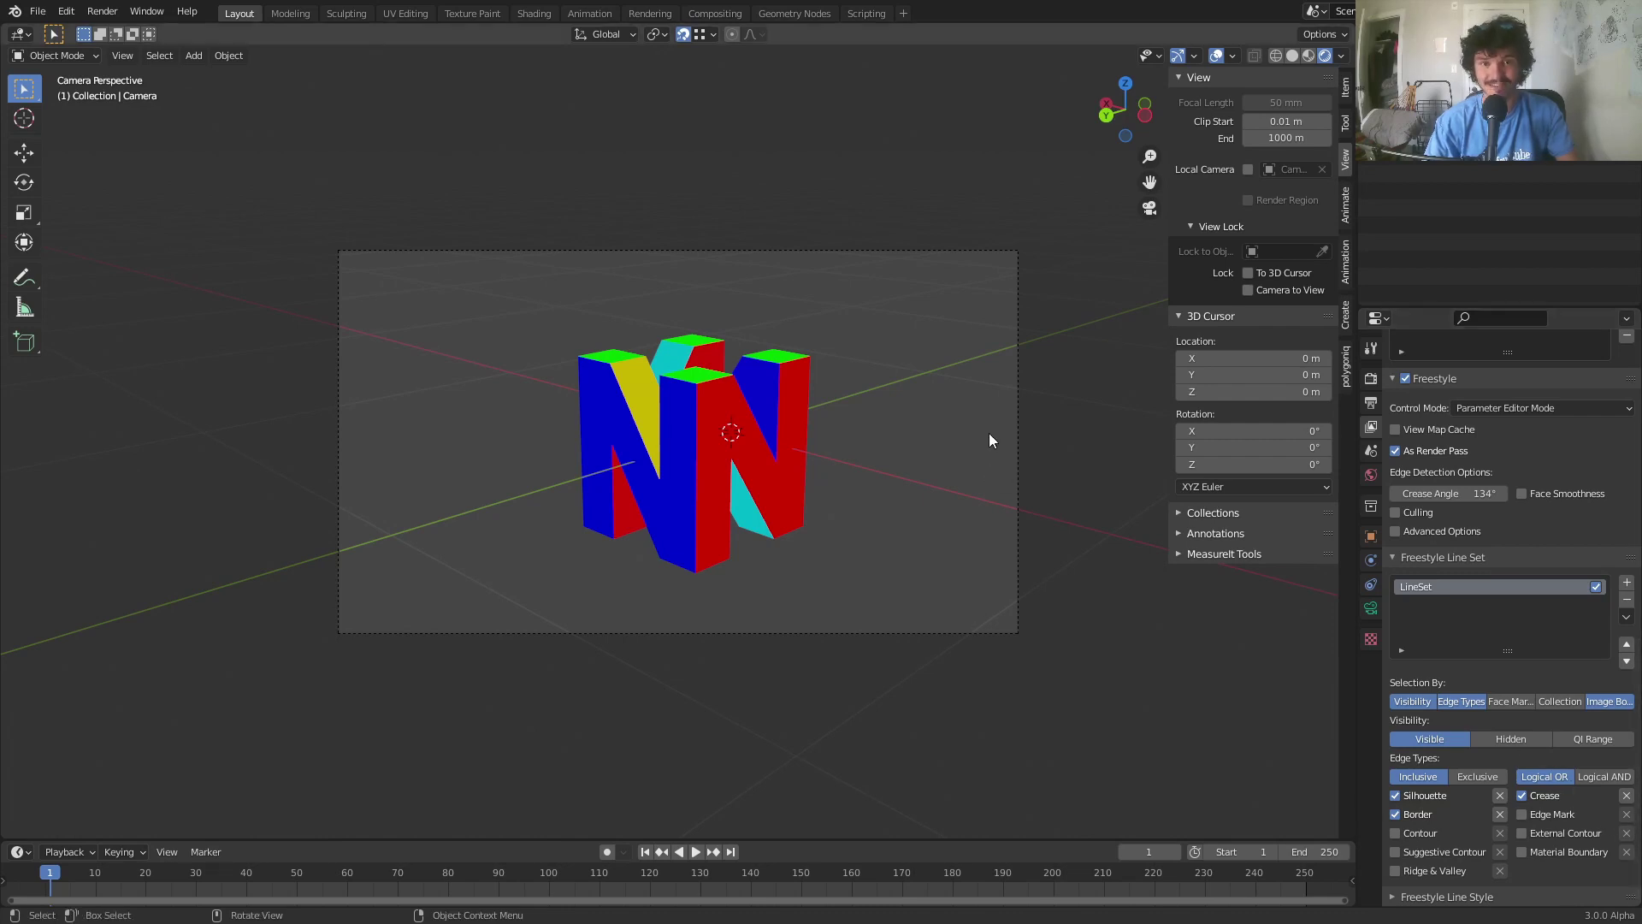
middle_drag(733, 440, 769, 441)
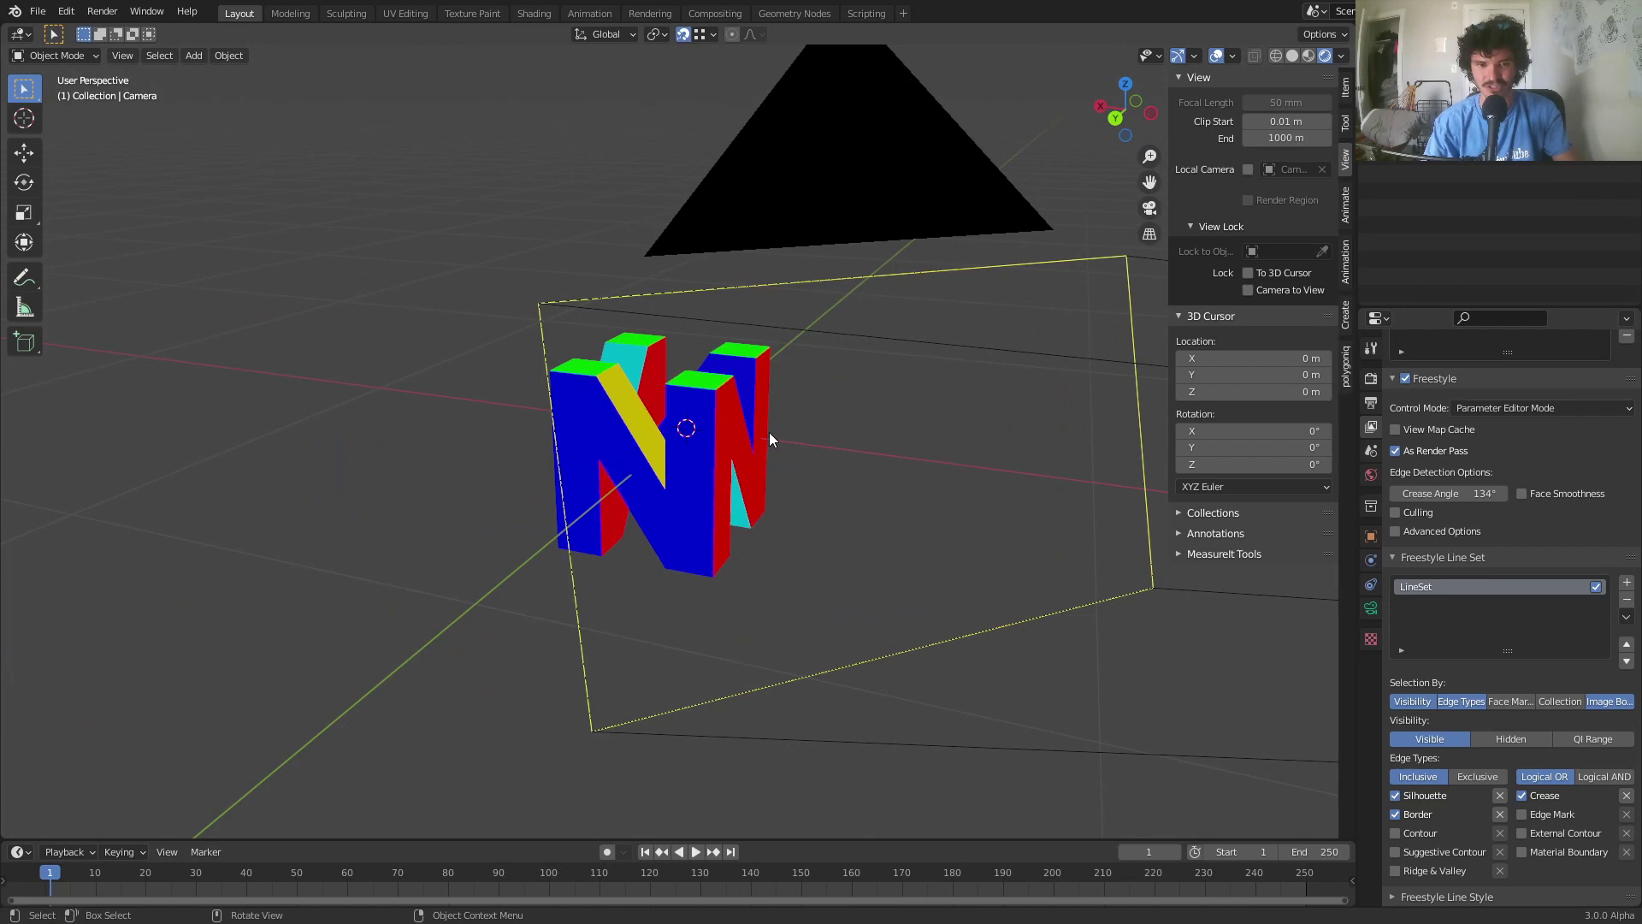
scroll(693, 432, up, 3)
click(692, 441)
key(Tab)
key(l)
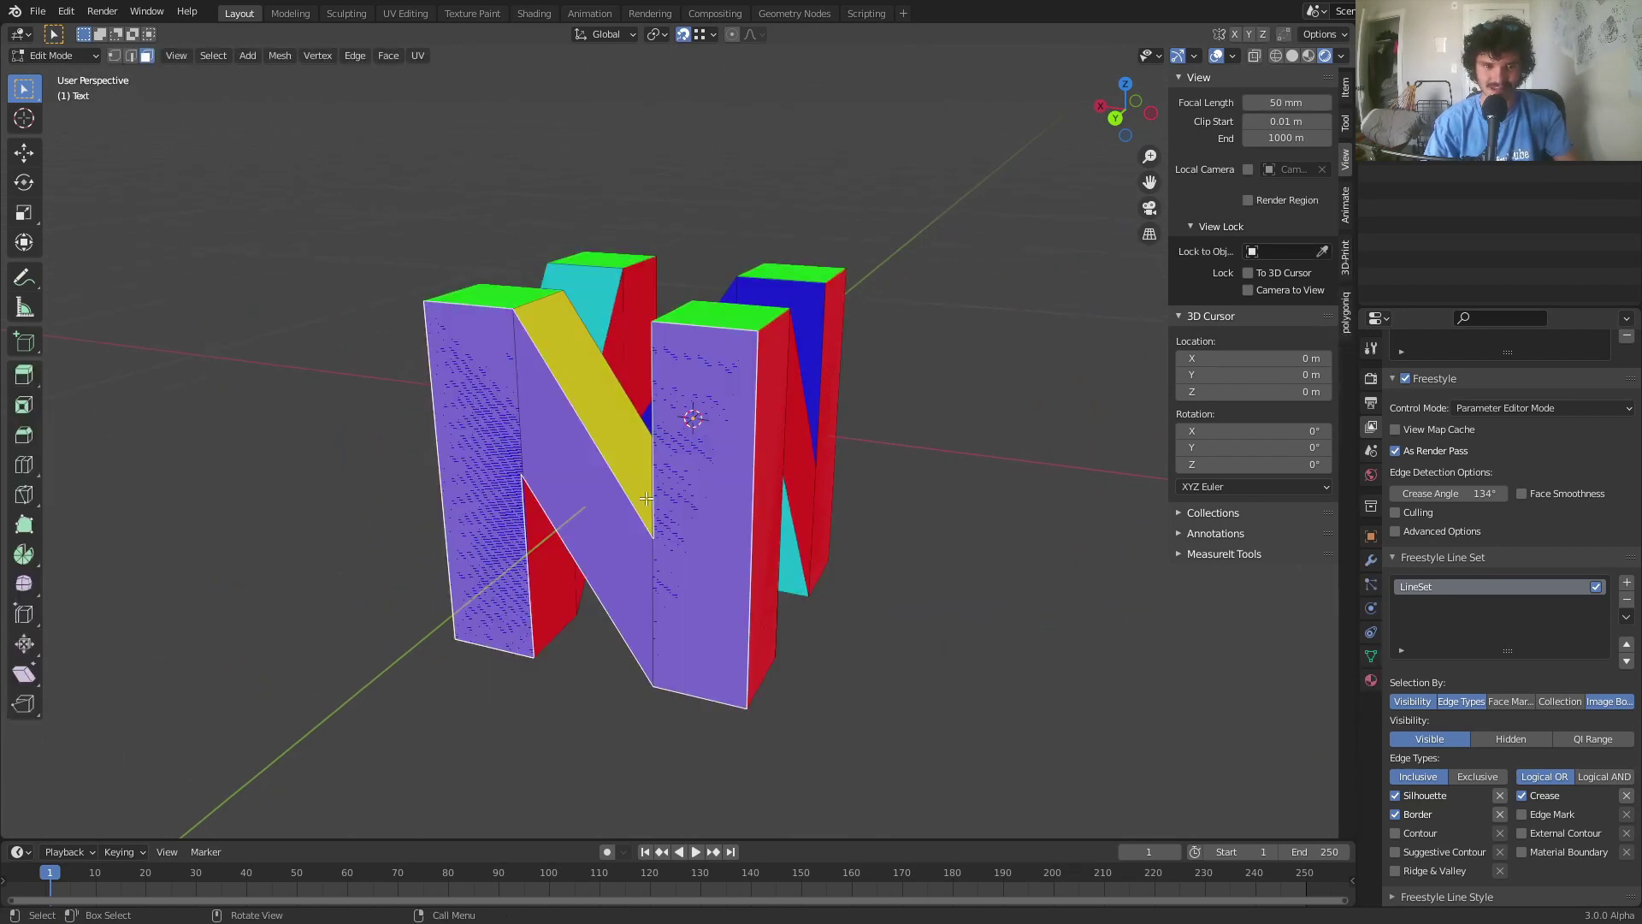
click(500, 438)
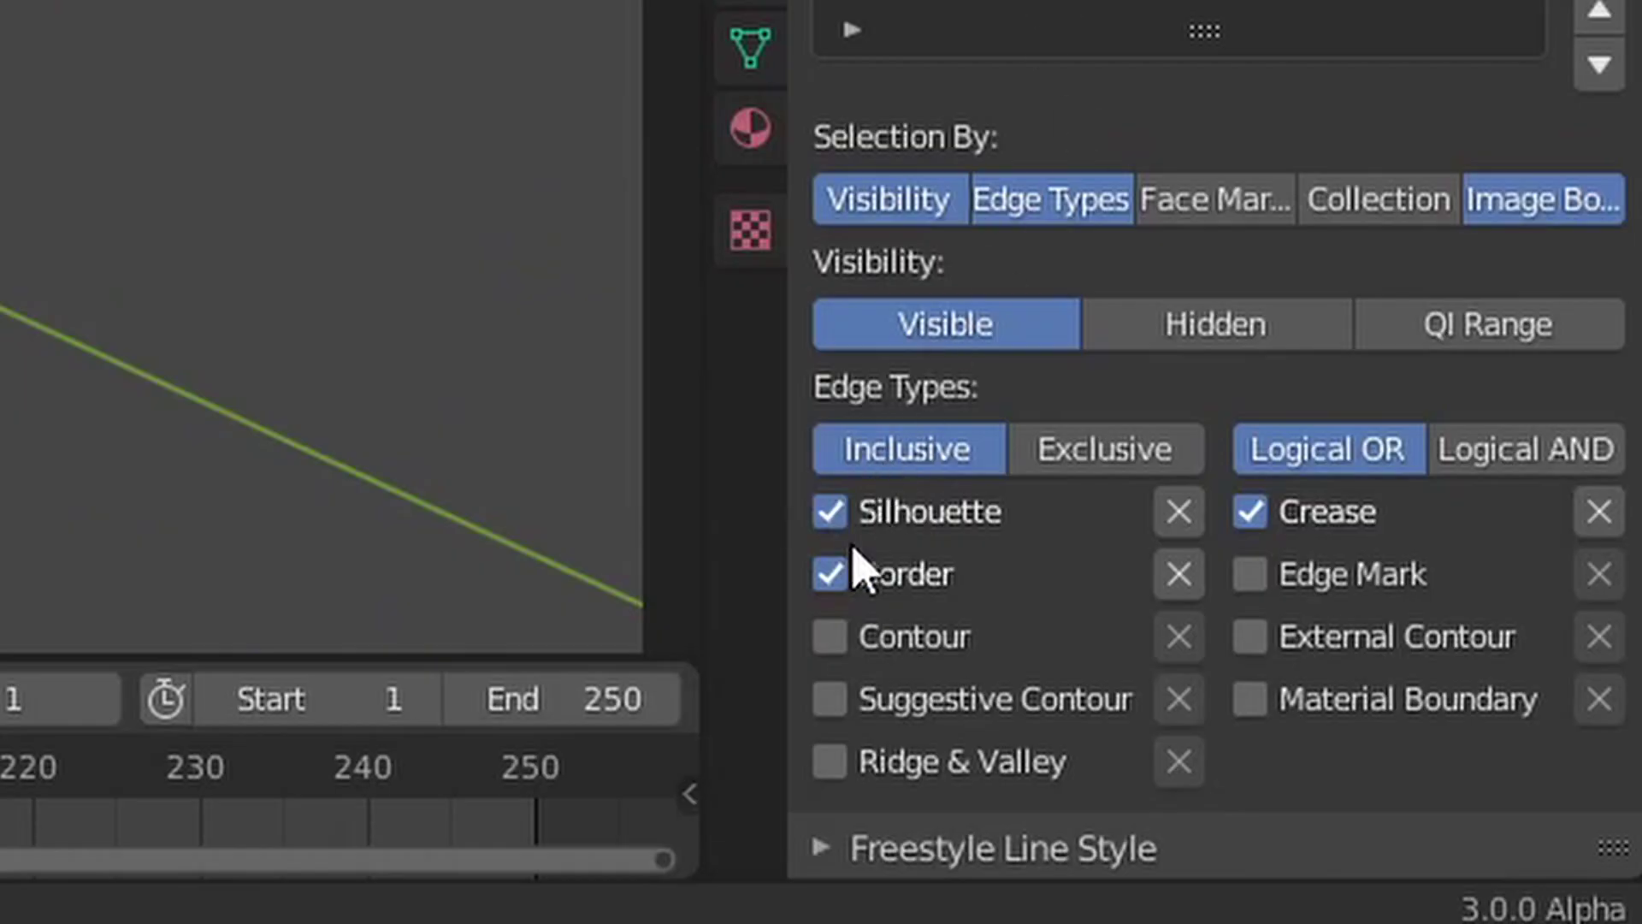
Switch the Freestyle line set from Silhouette, Border and Crease to Edge Mark only
click(1395, 796)
click(829, 575)
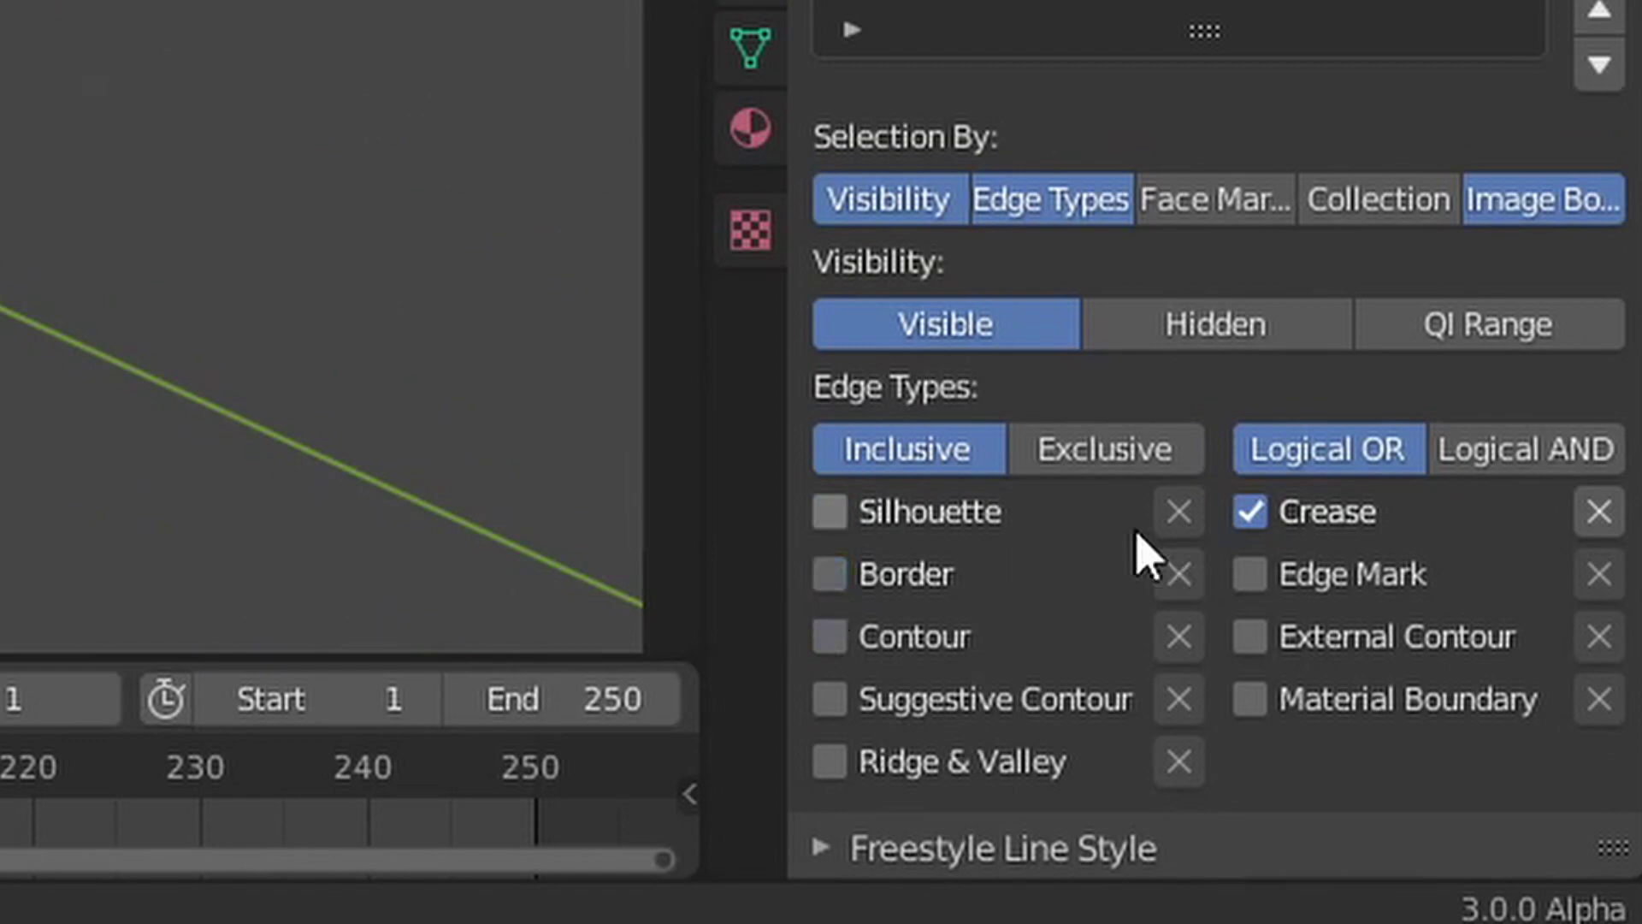
click(1250, 518)
click(1248, 575)
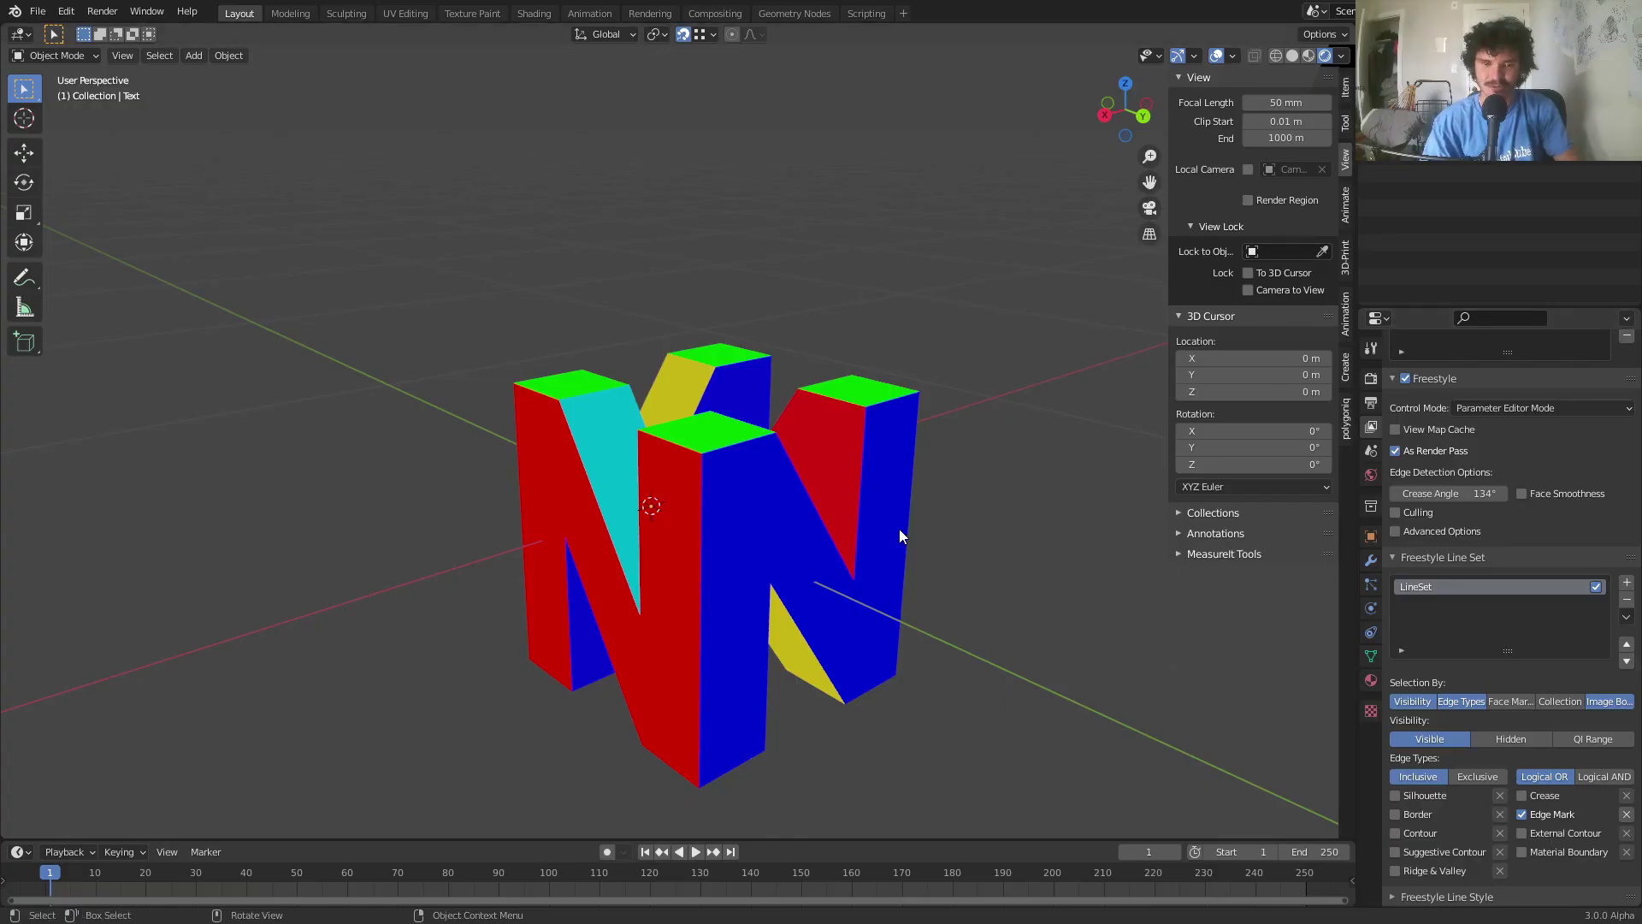
Select the whole N mesh and mark all its edges as Freestyle edges
shift+middle_drag(900, 528, 657, 435)
click(657, 434)
key(Tab)
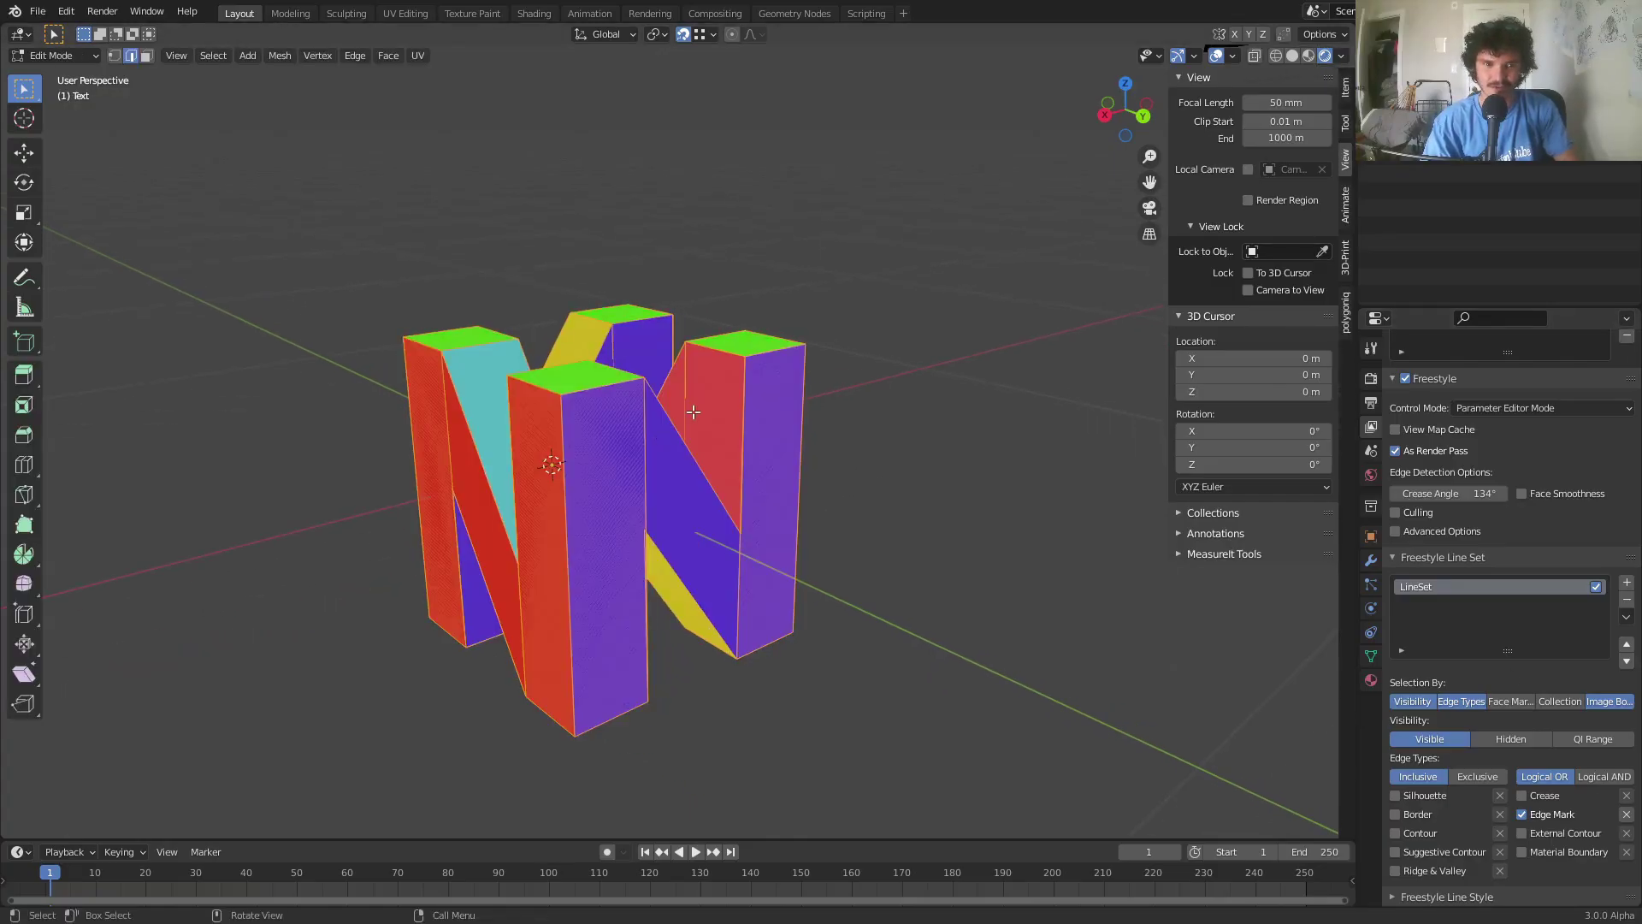
click(865, 425)
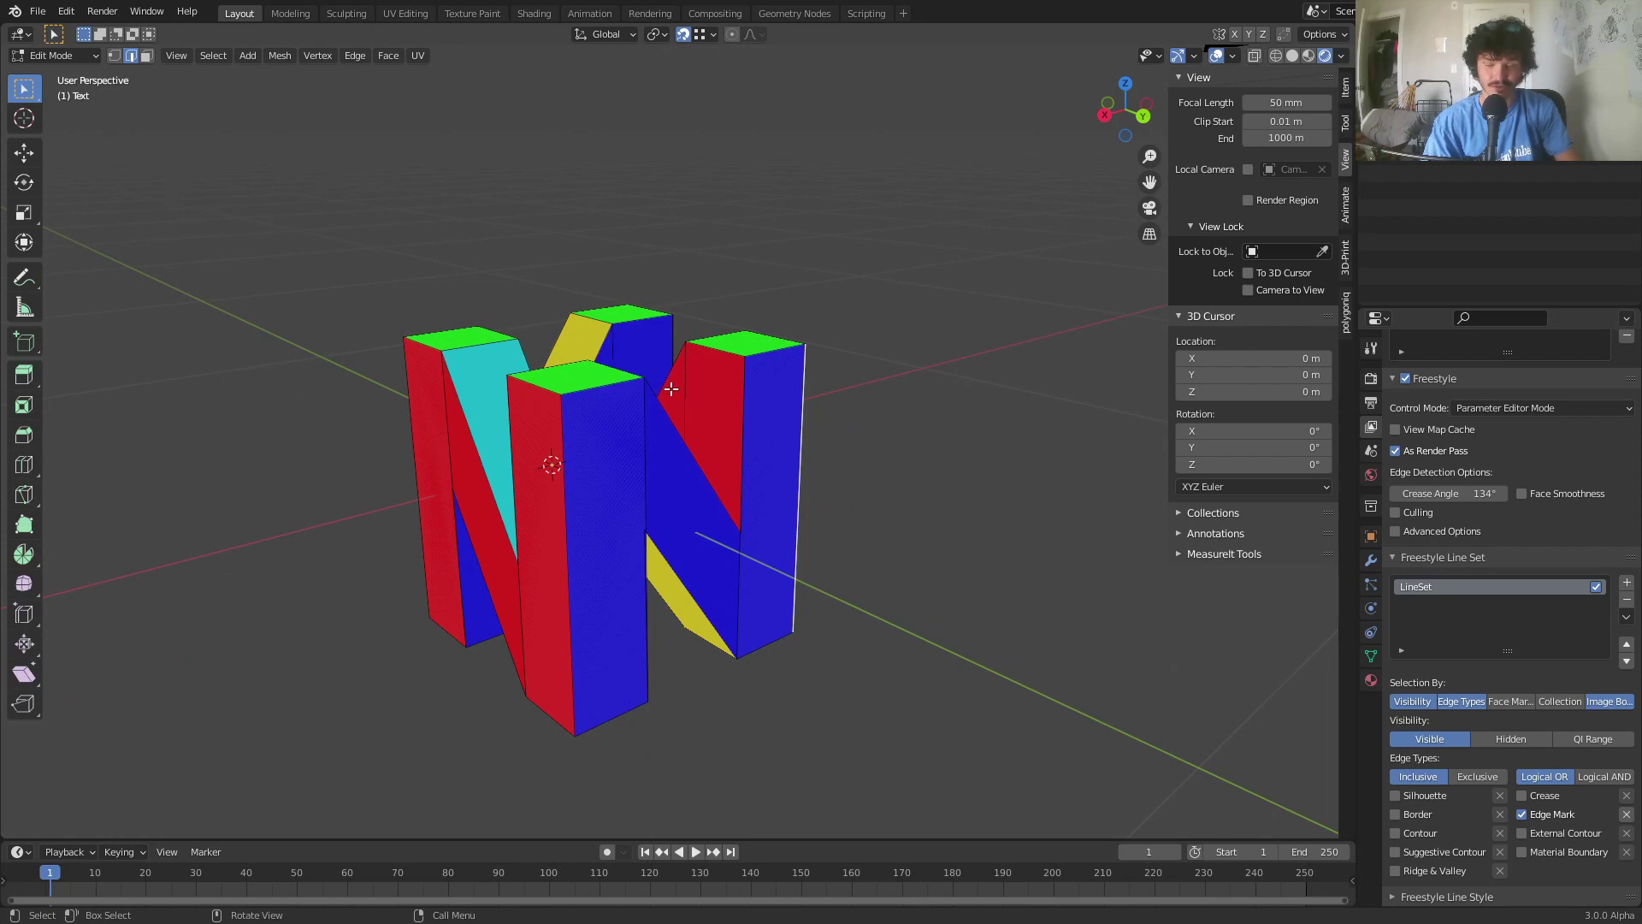
key(a)
key(ctrl+e)
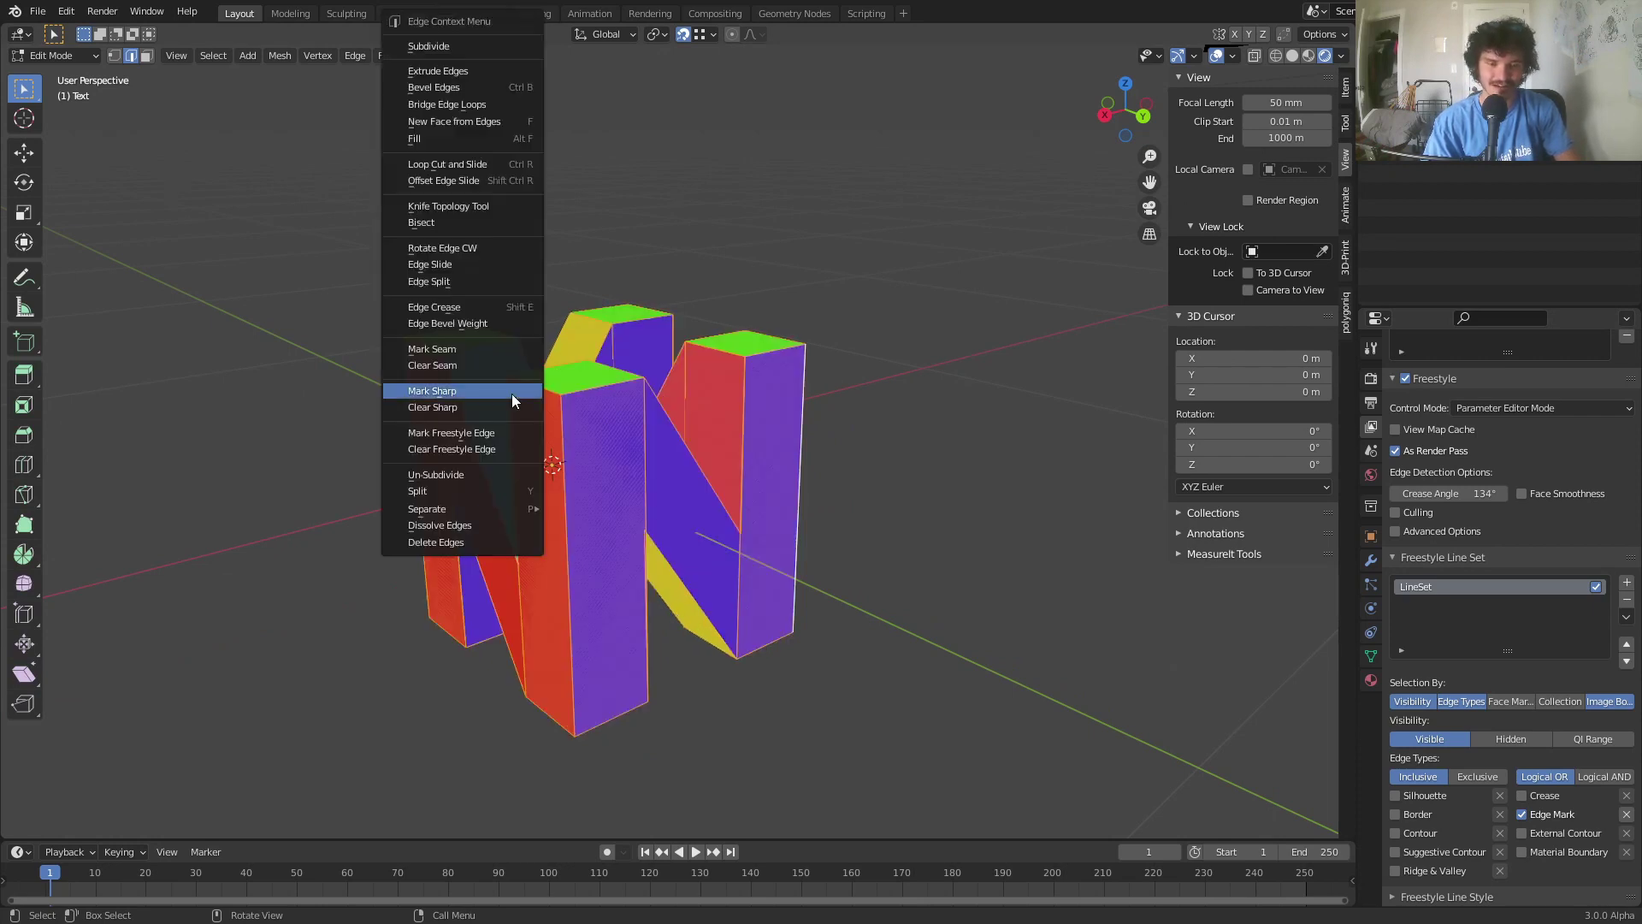
click(464, 425)
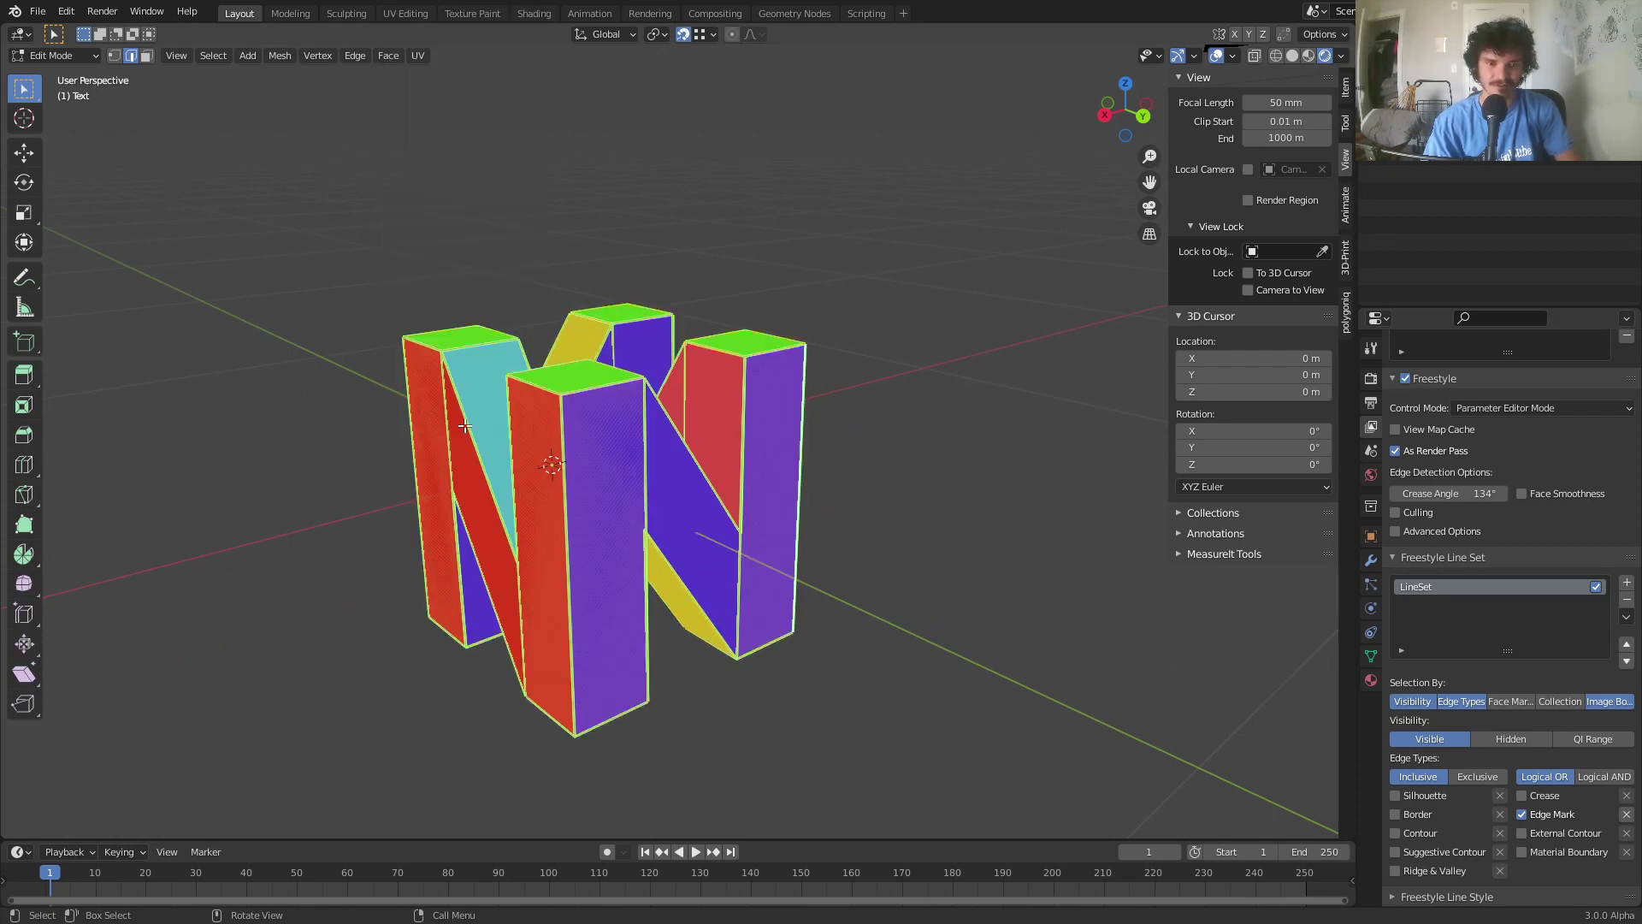
click(862, 416)
middle_drag(821, 422, 715, 437)
key(Tab)
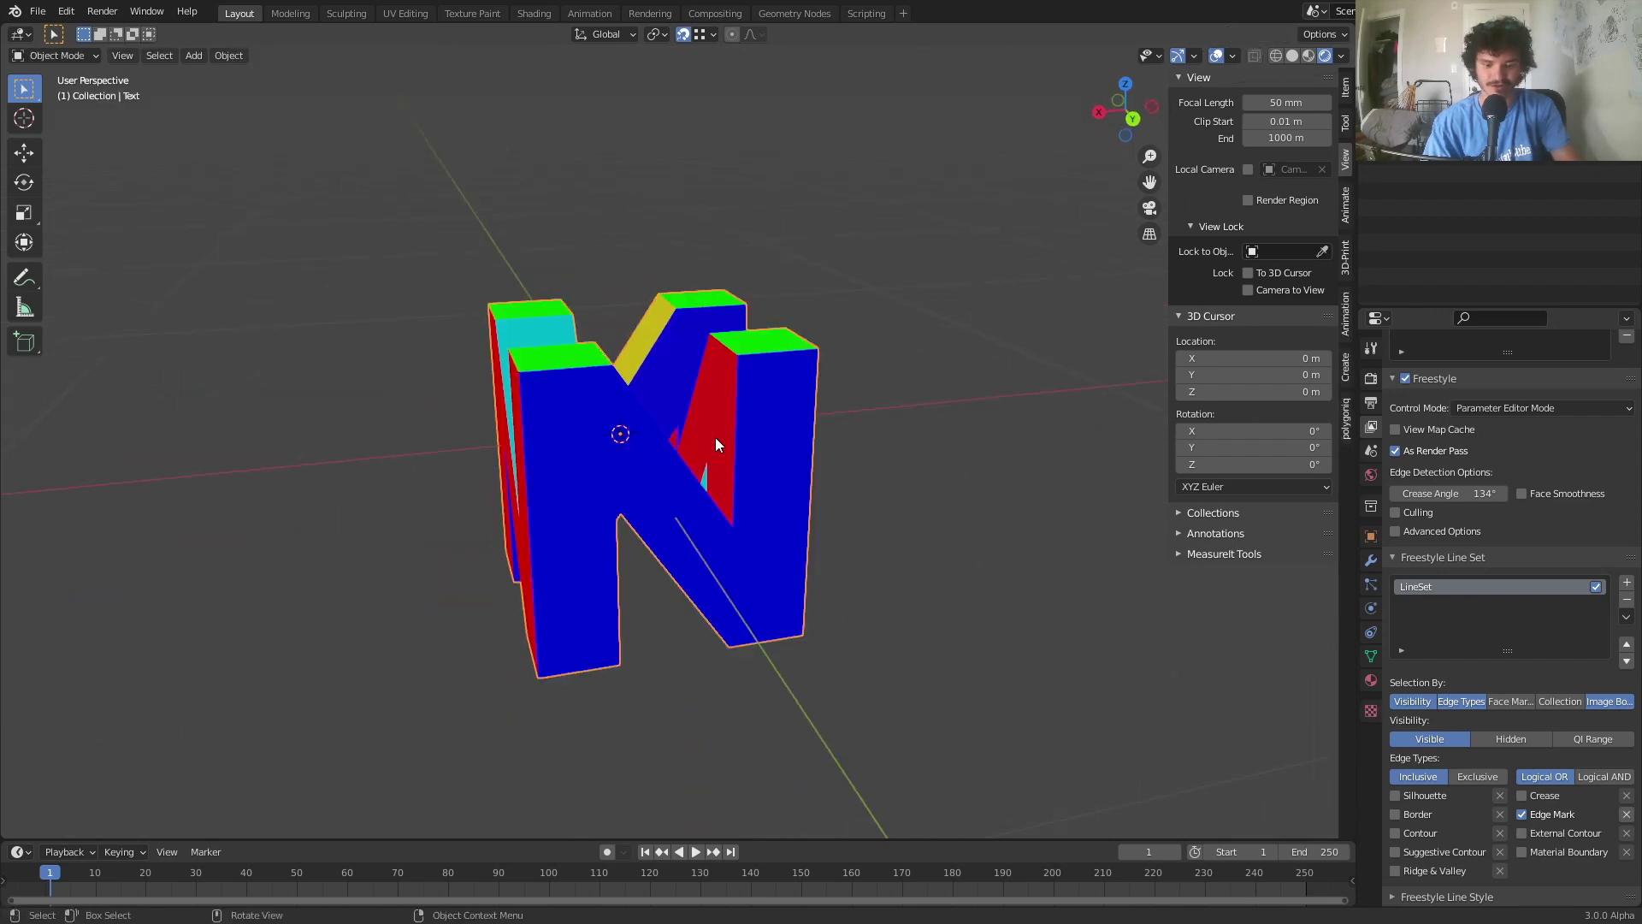
Render a test image and check the Freestyle pass in the Compositing workspace
key(F12)
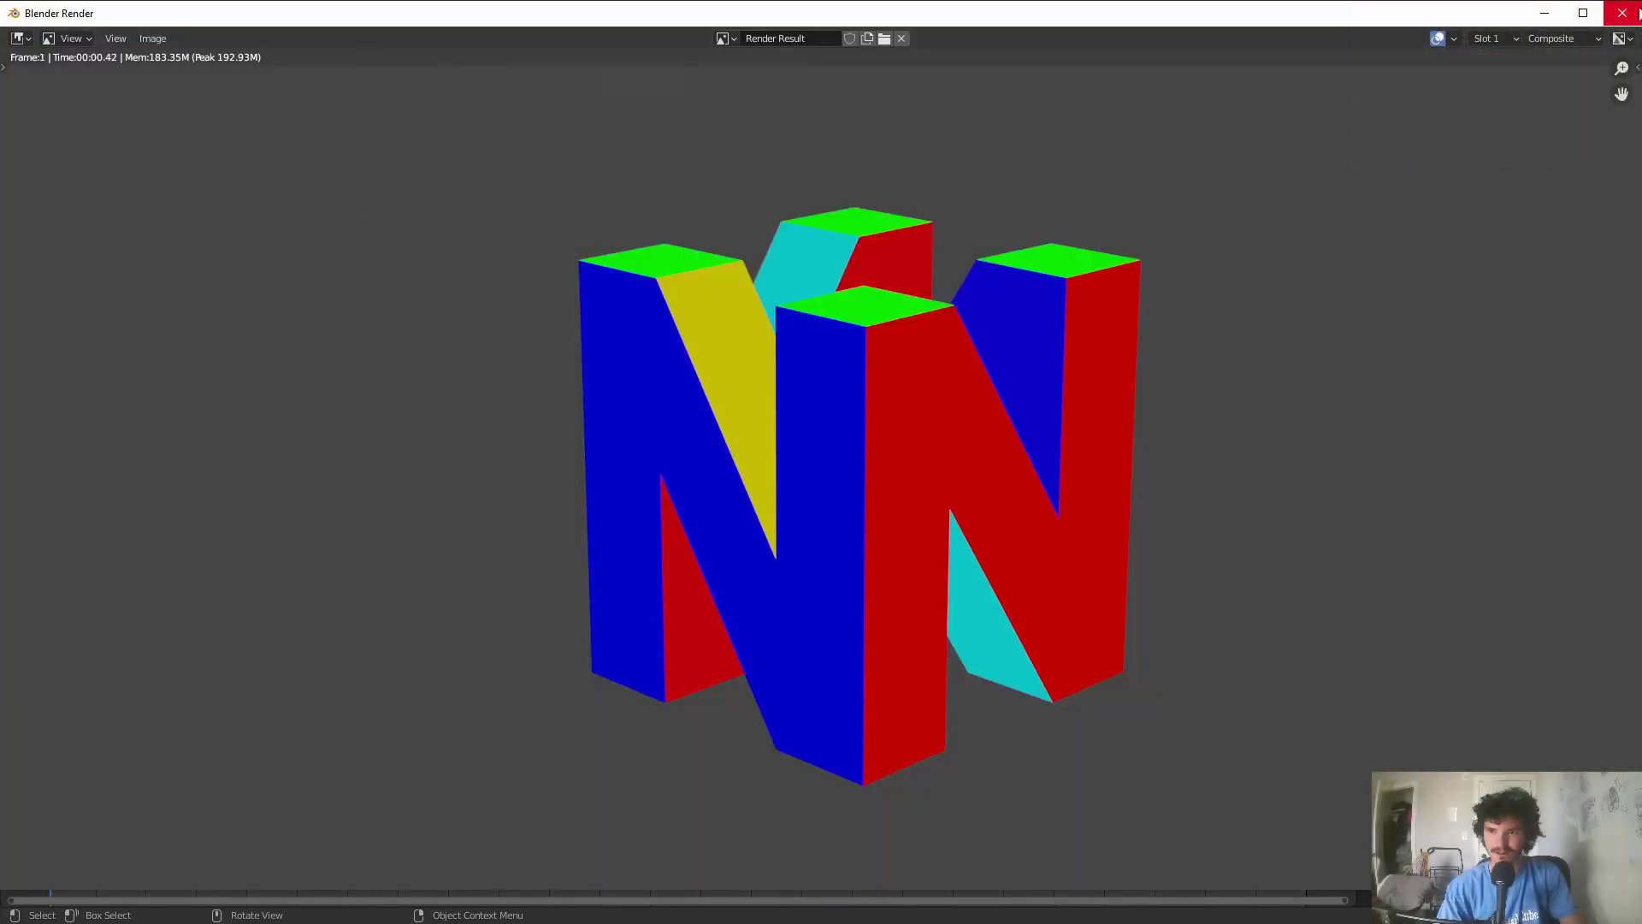
click(1625, 13)
click(734, 13)
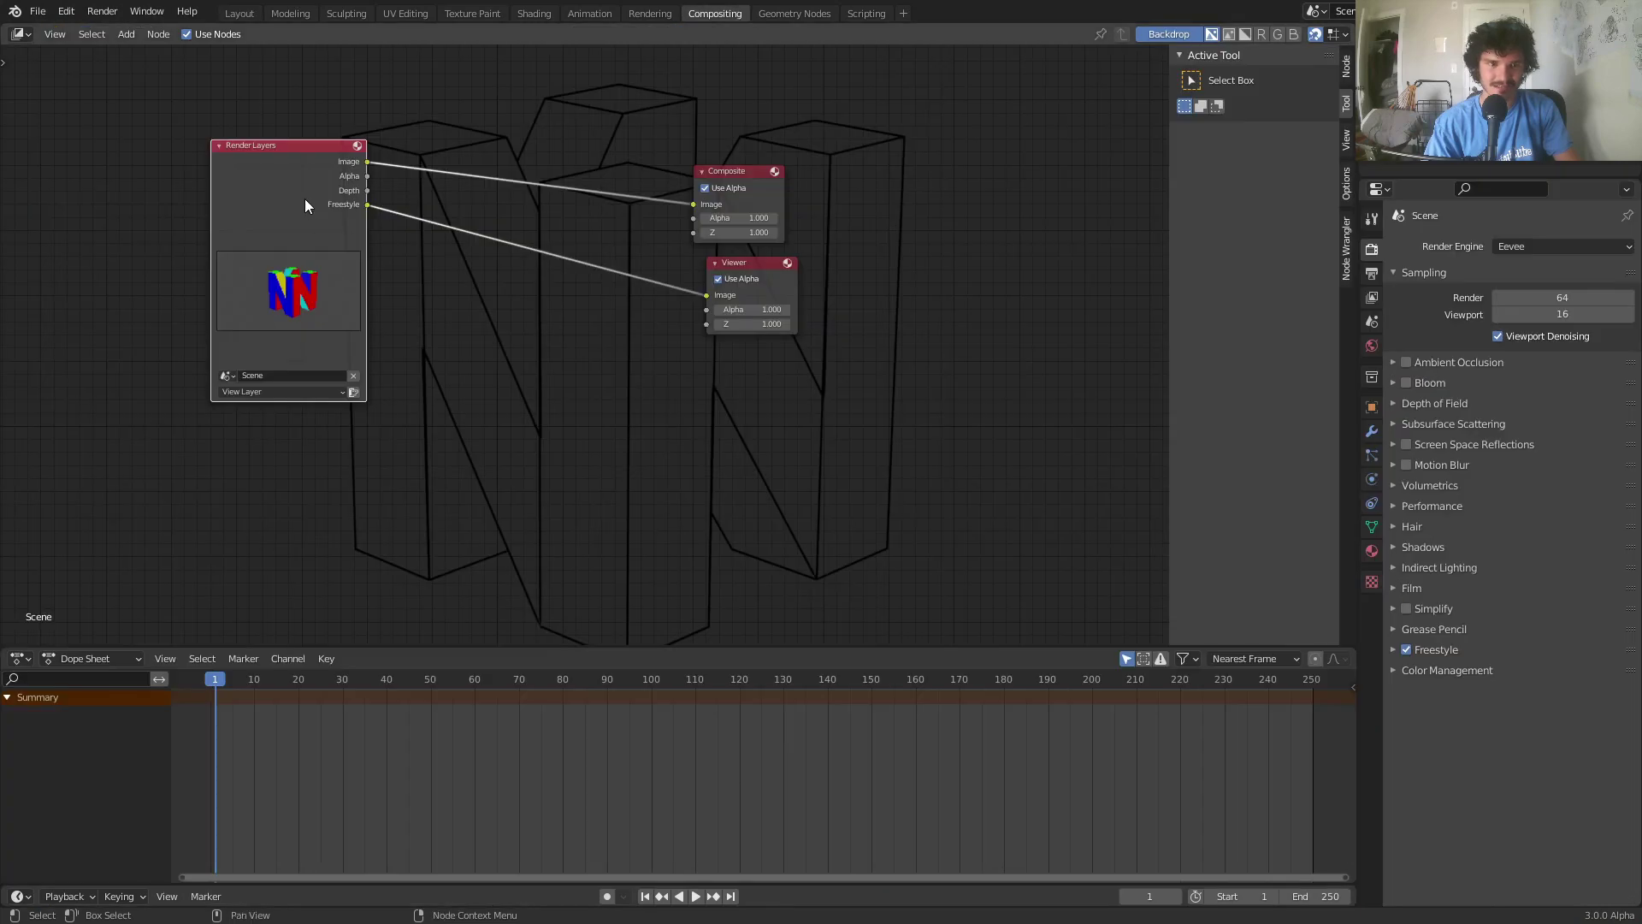
click(239, 13)
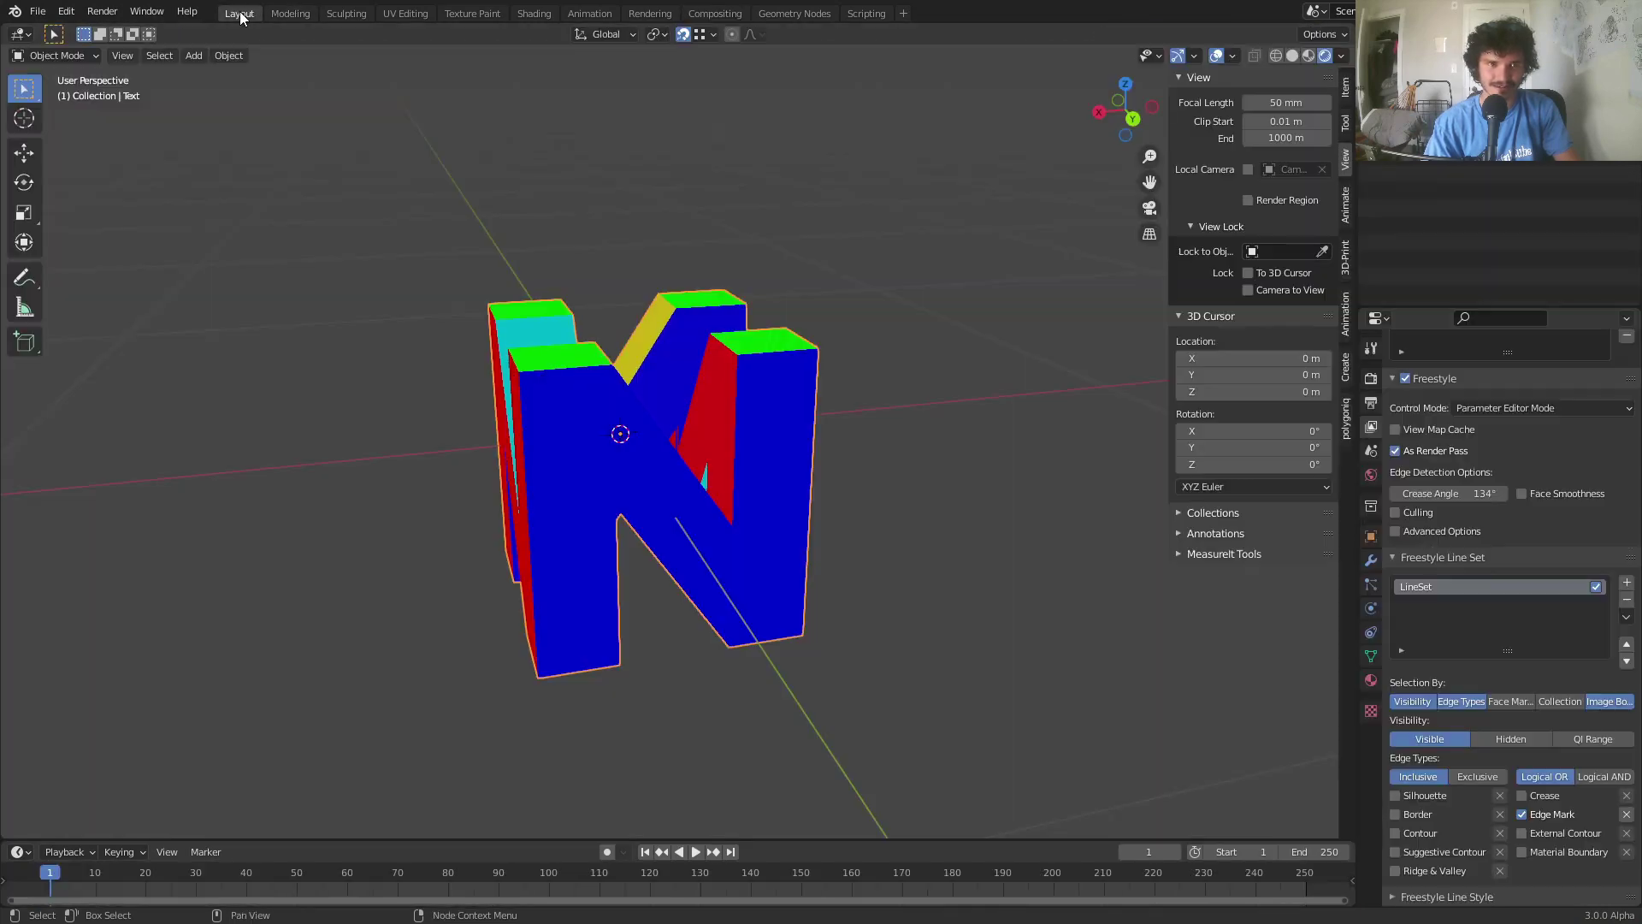
key(Tab)
Switch to Solid shading and clear Freestyle marks from the N's left-side edge loop
scroll(722, 379, up, 6)
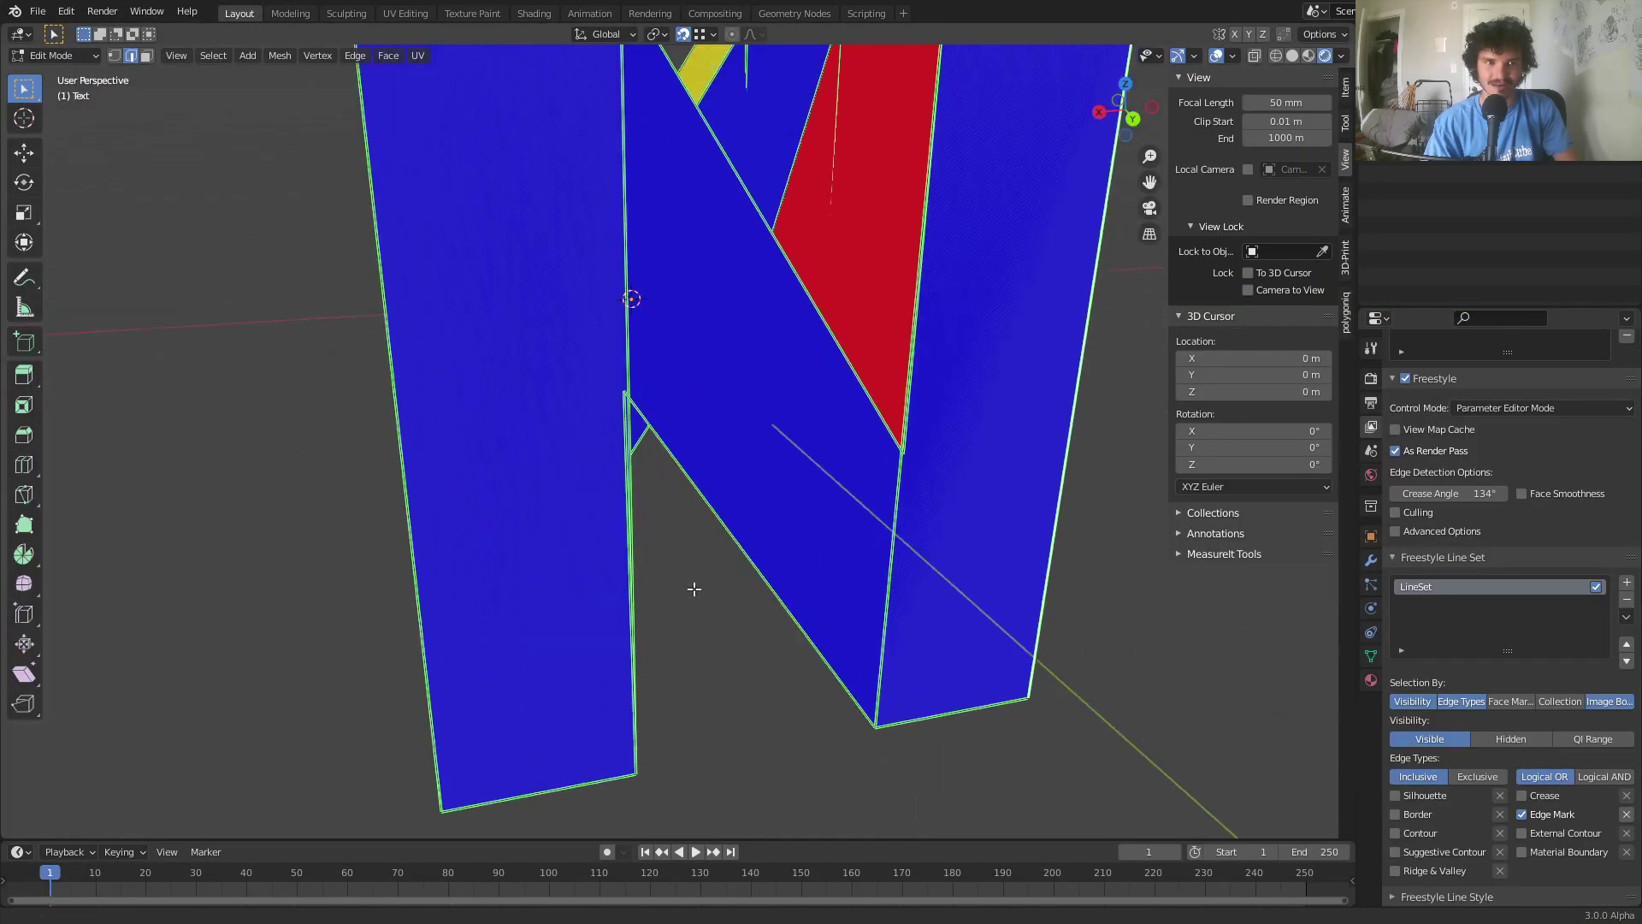
alt+click(582, 338)
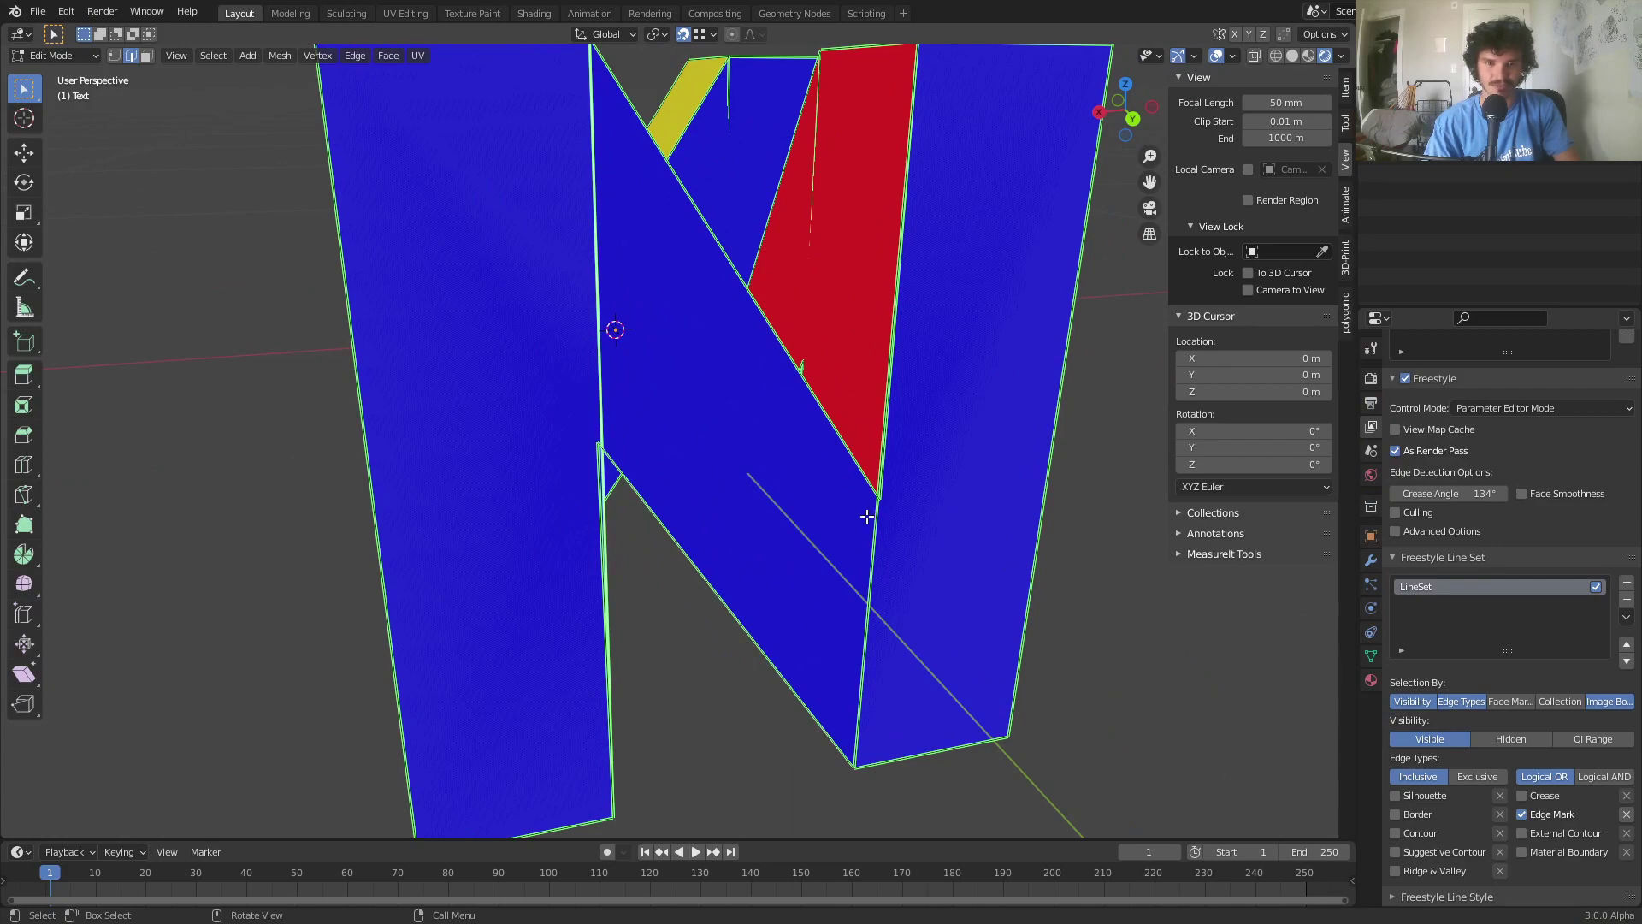
click(1294, 57)
scroll(891, 556, down, 1)
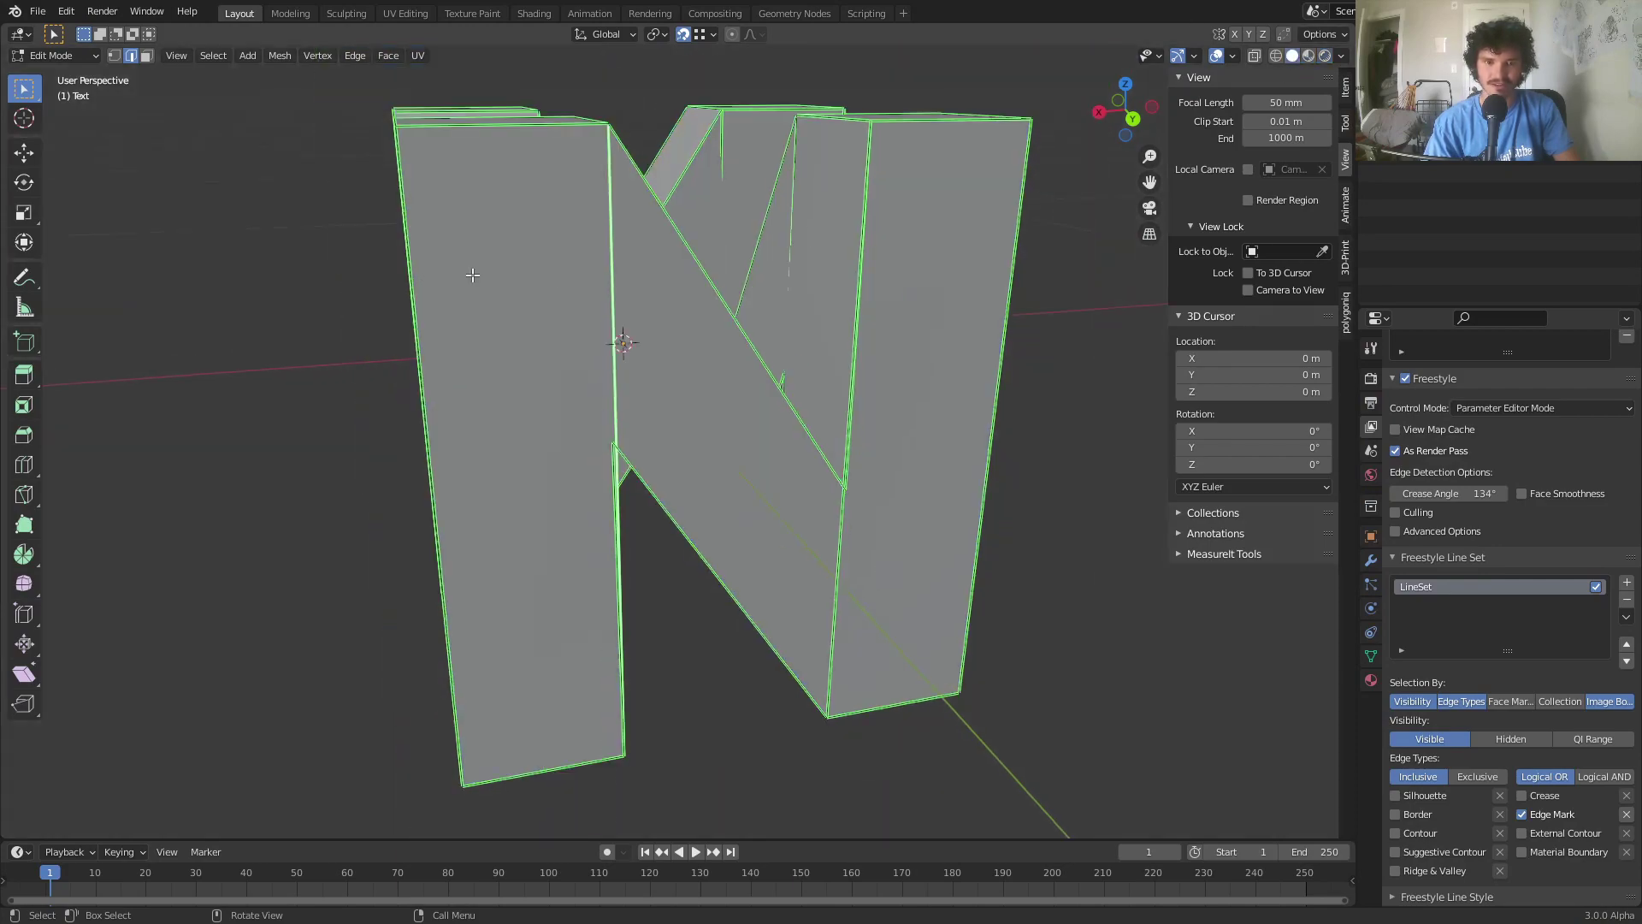
middle_drag(678, 458, 573, 610)
middle_drag(337, 506, 564, 546)
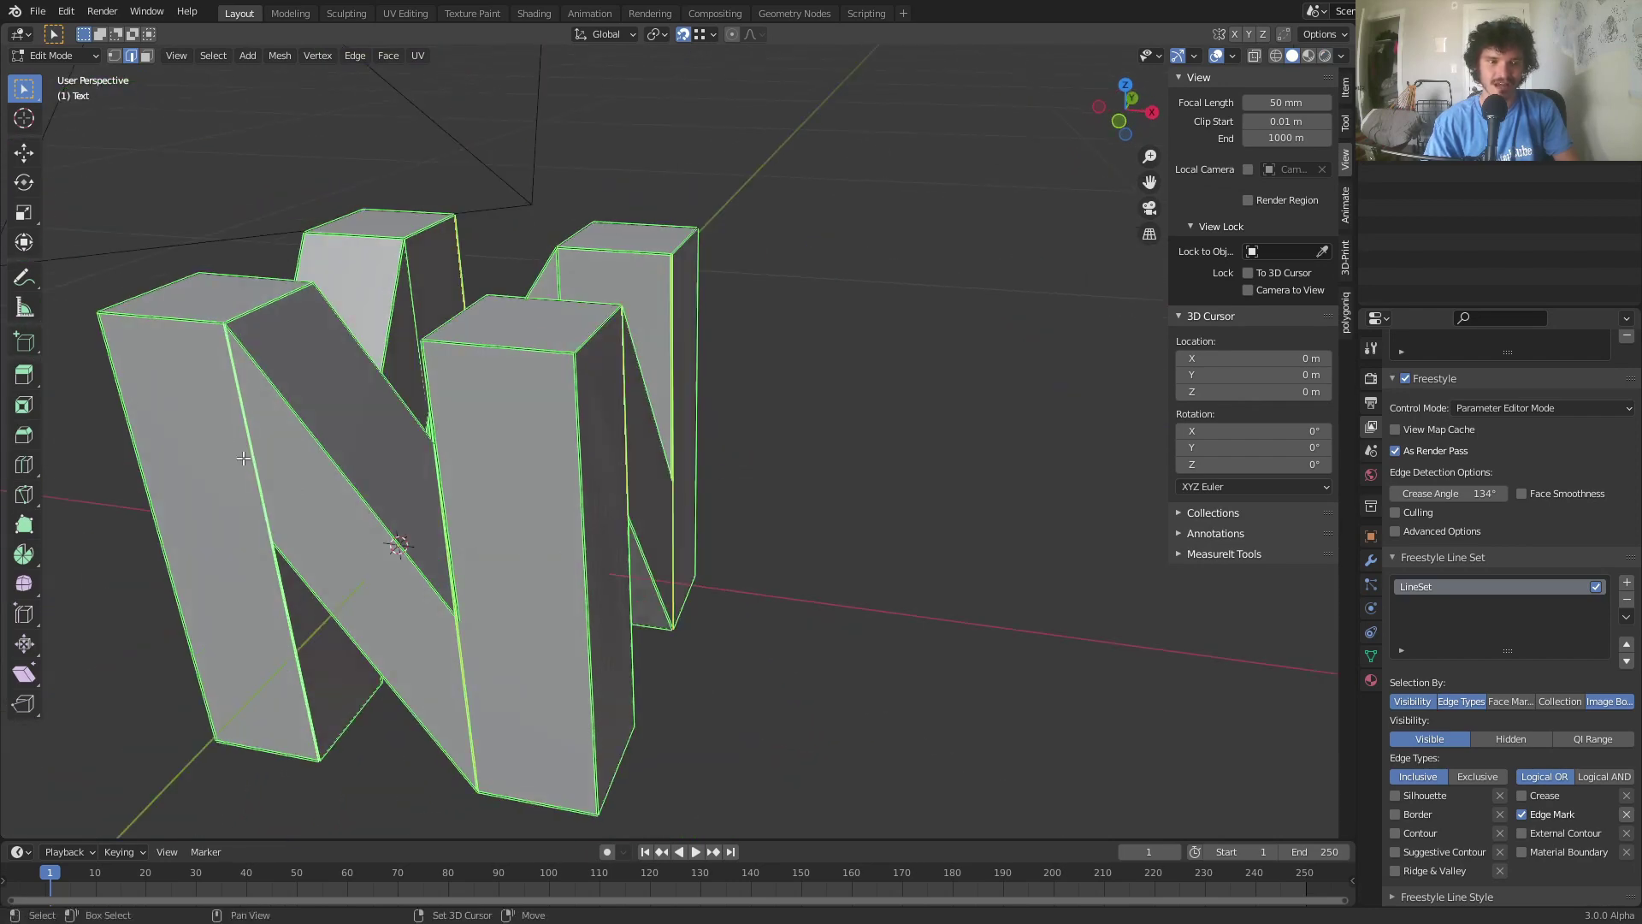
middle_drag(257, 471, 804, 549)
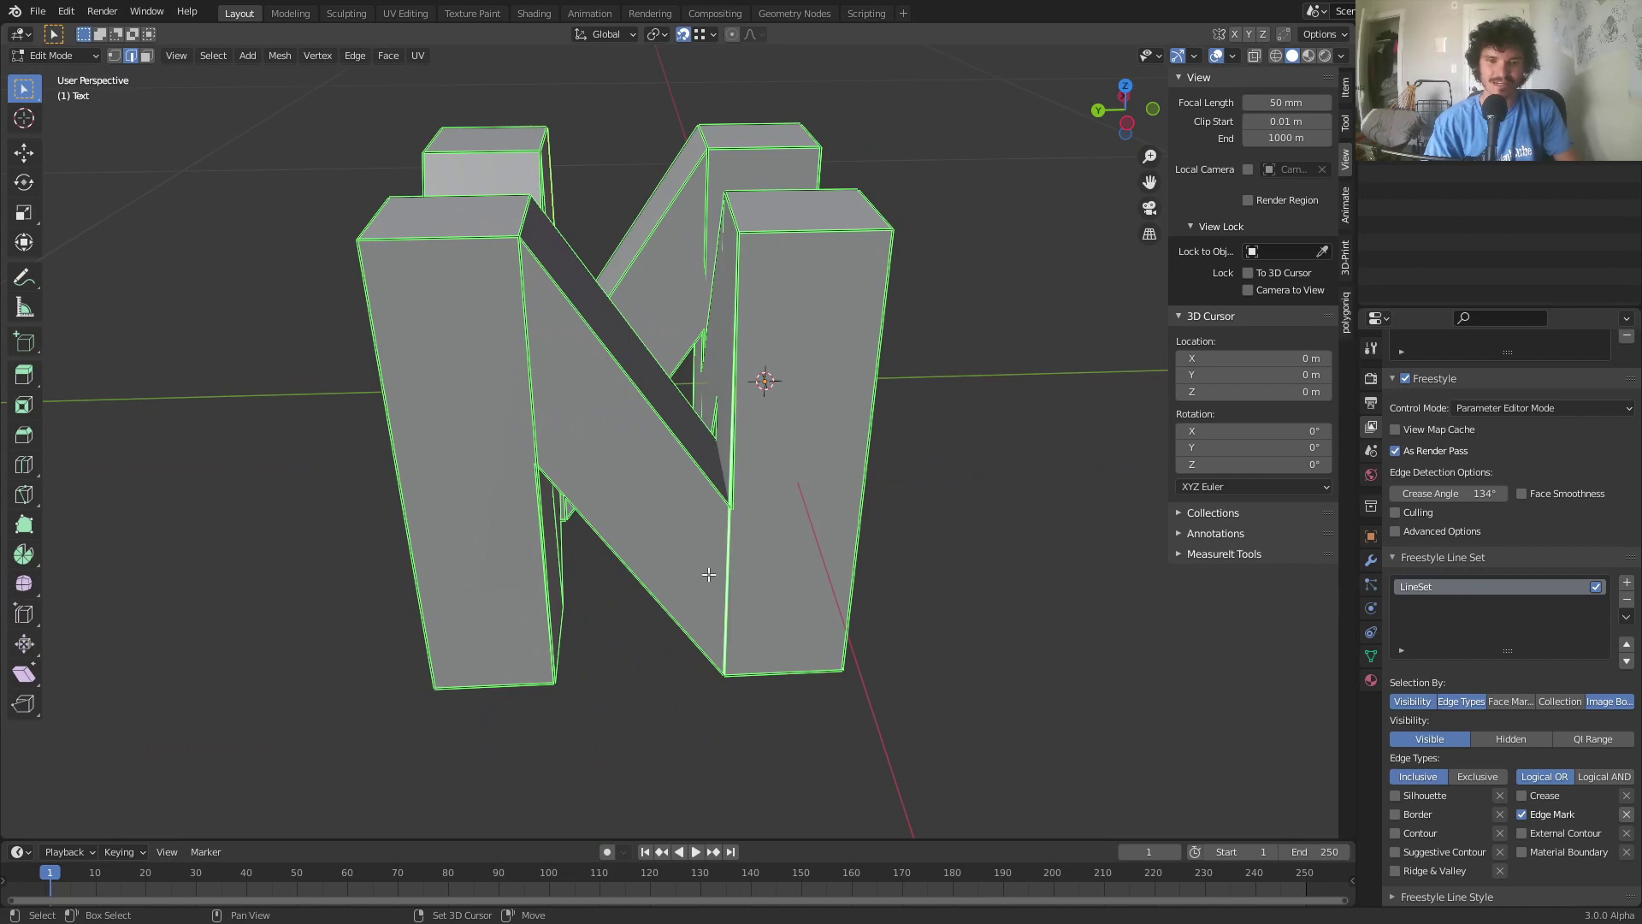
middle_drag(489, 362, 798, 405)
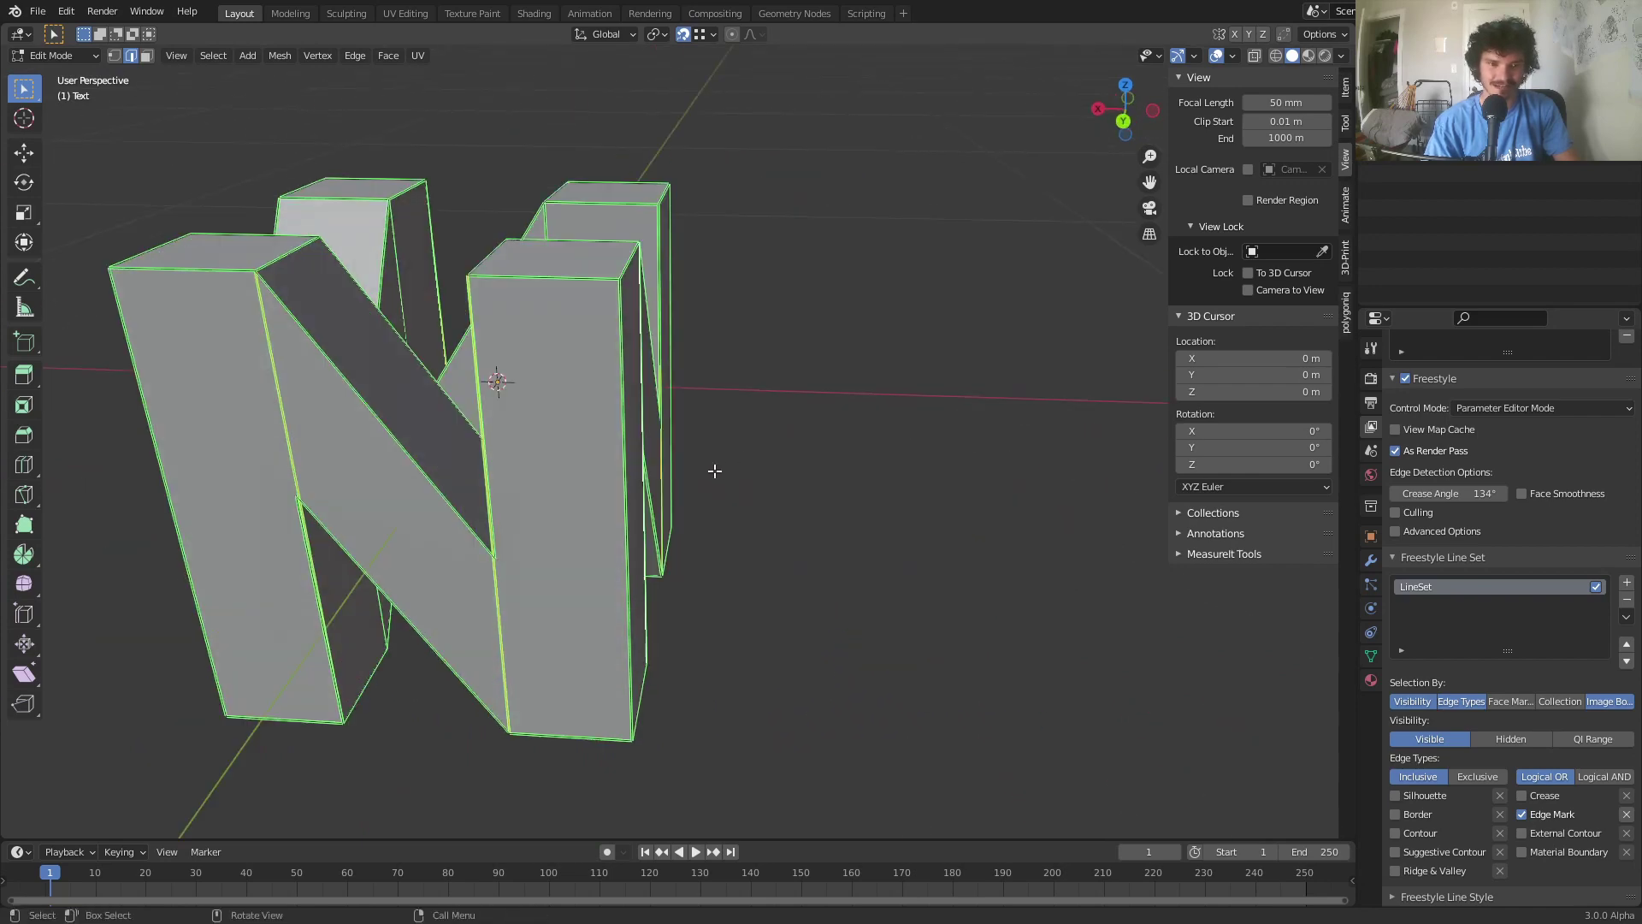
mouse_move(548, 374)
middle_down()
mouse_move(650, 385)
mouse_move(598, 396)
mouse_move(543, 377)
middle_up()
right_click(546, 377)
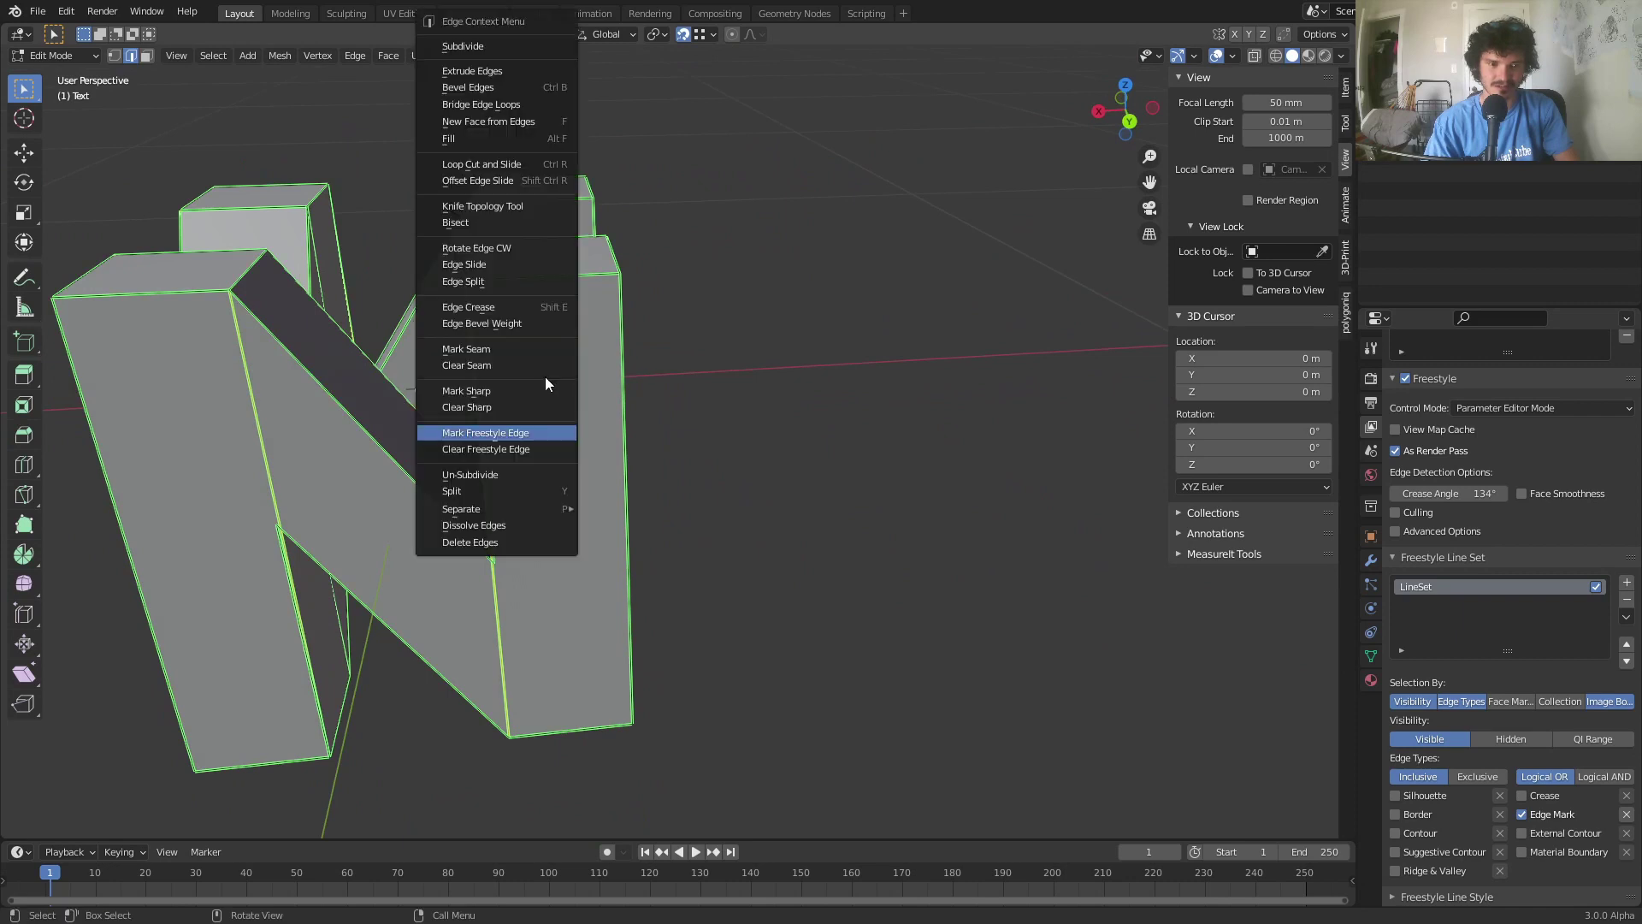
click(499, 445)
Mark the edges around the N's top faces as Freestyle edges
scroll(741, 445, up, 5)
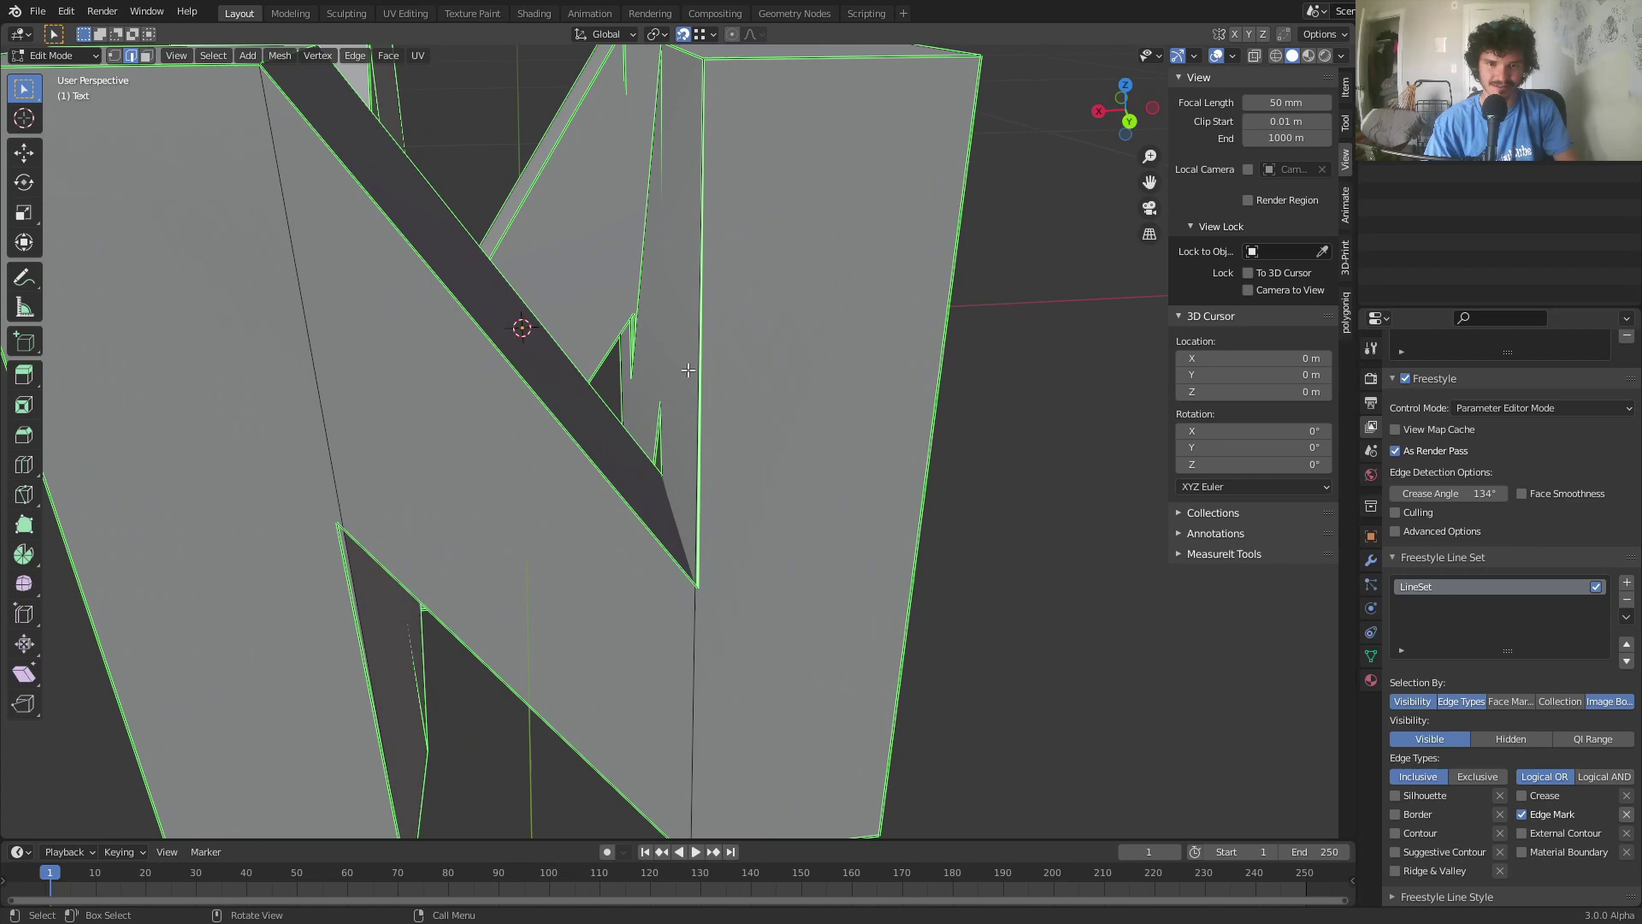
scroll(680, 634, down, 6)
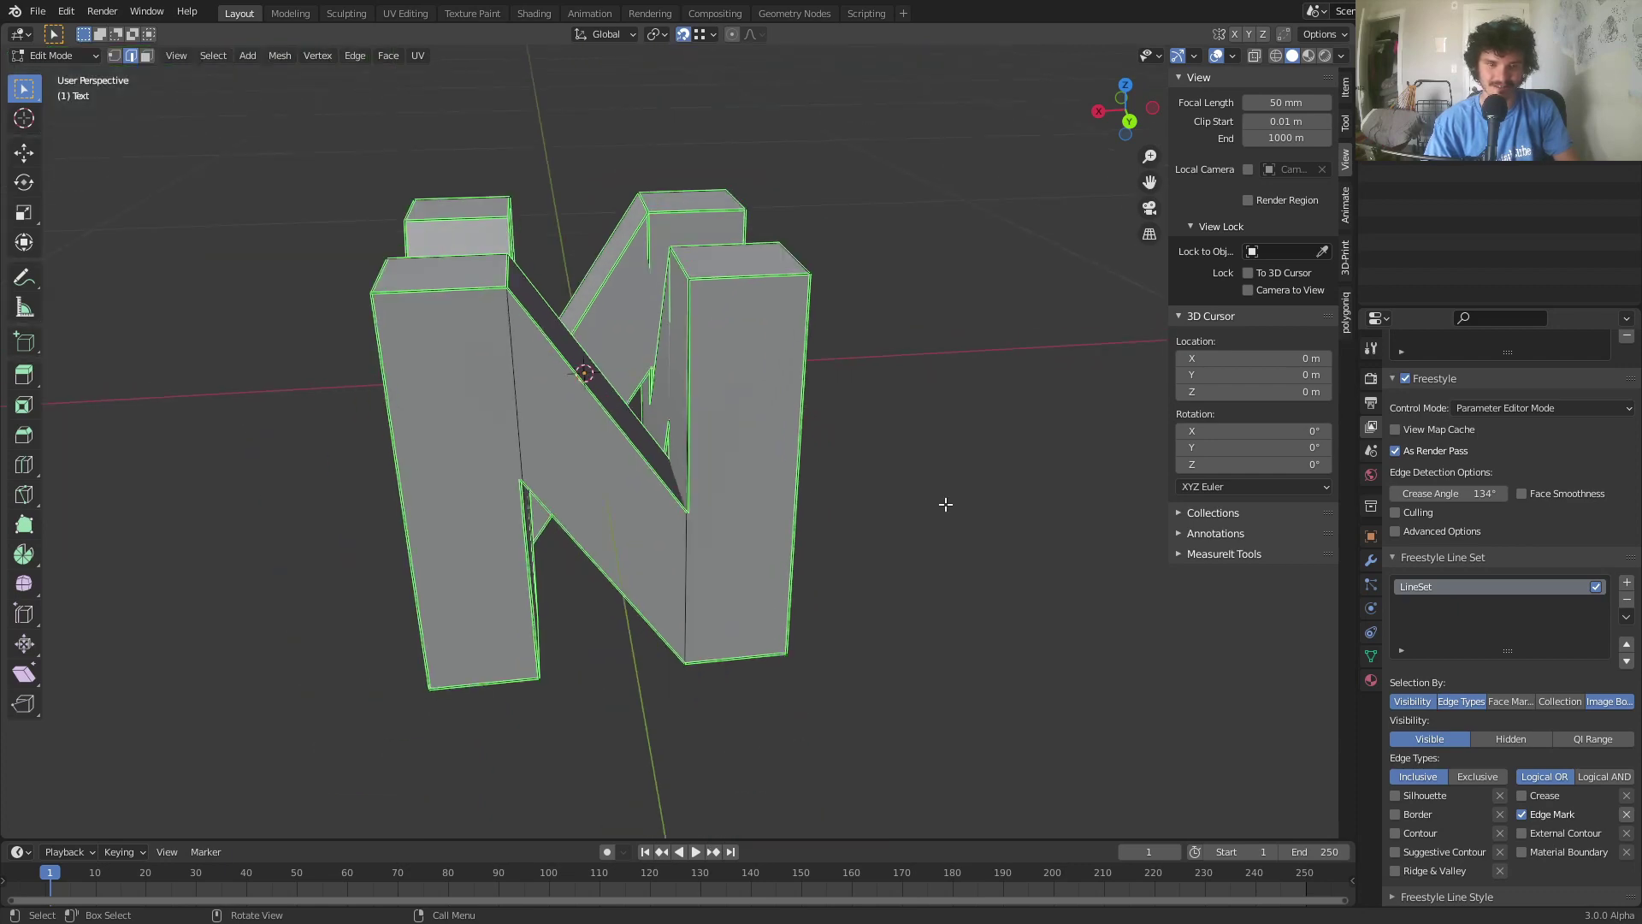
middle_drag(740, 295, 407, 179)
scroll(657, 338, up, 5)
key(ctrl+e)
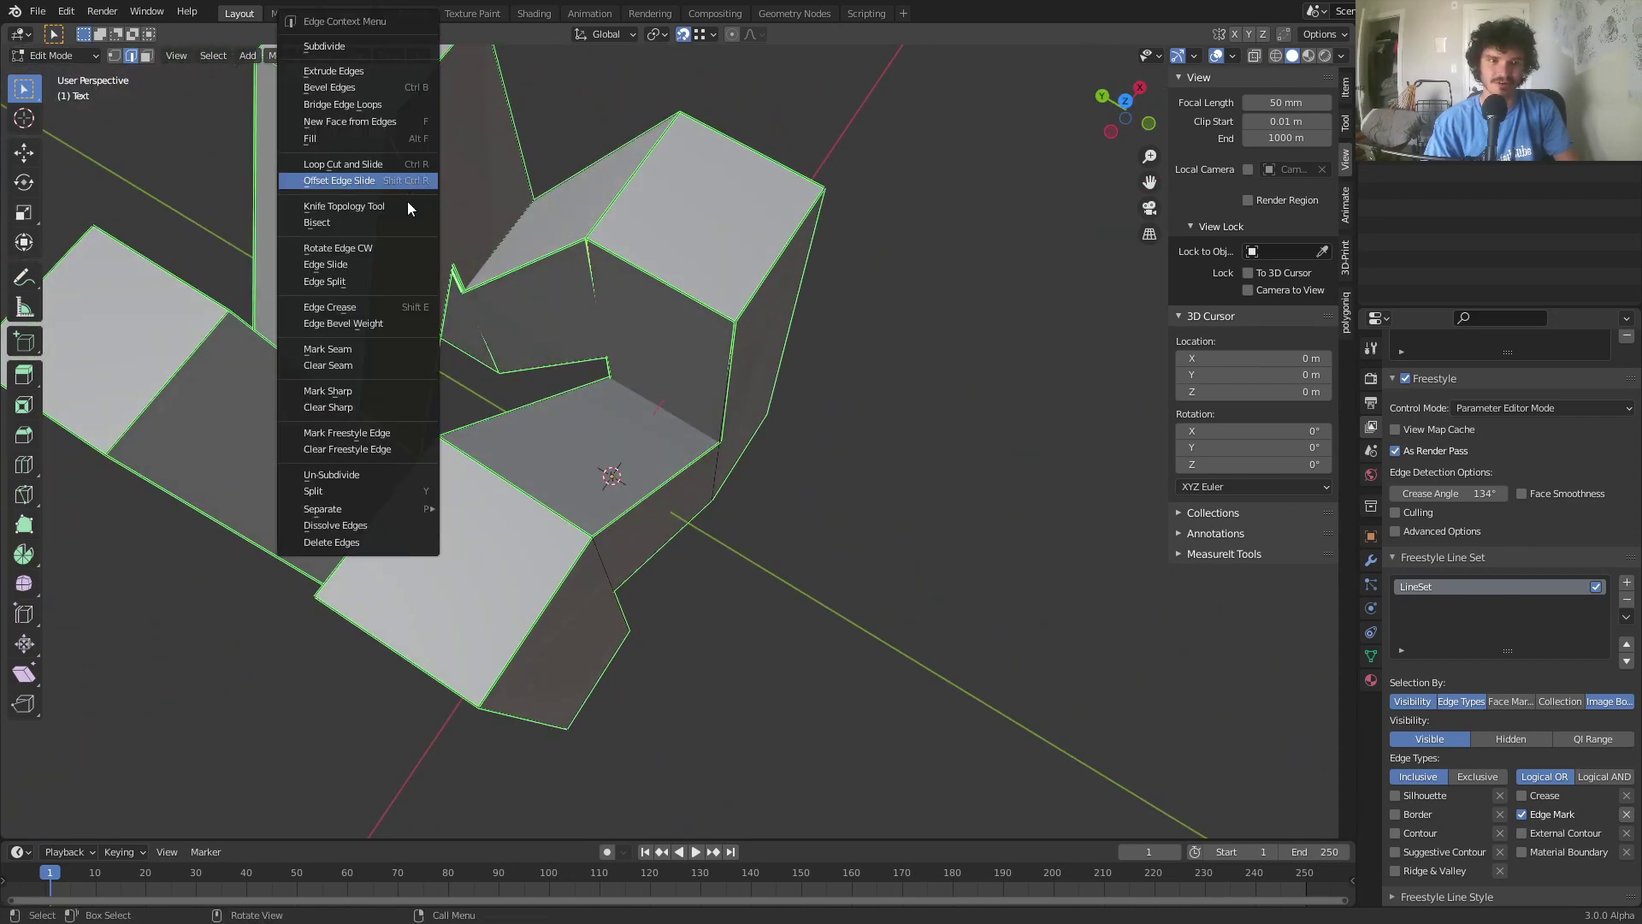
click(382, 450)
key(Tab)
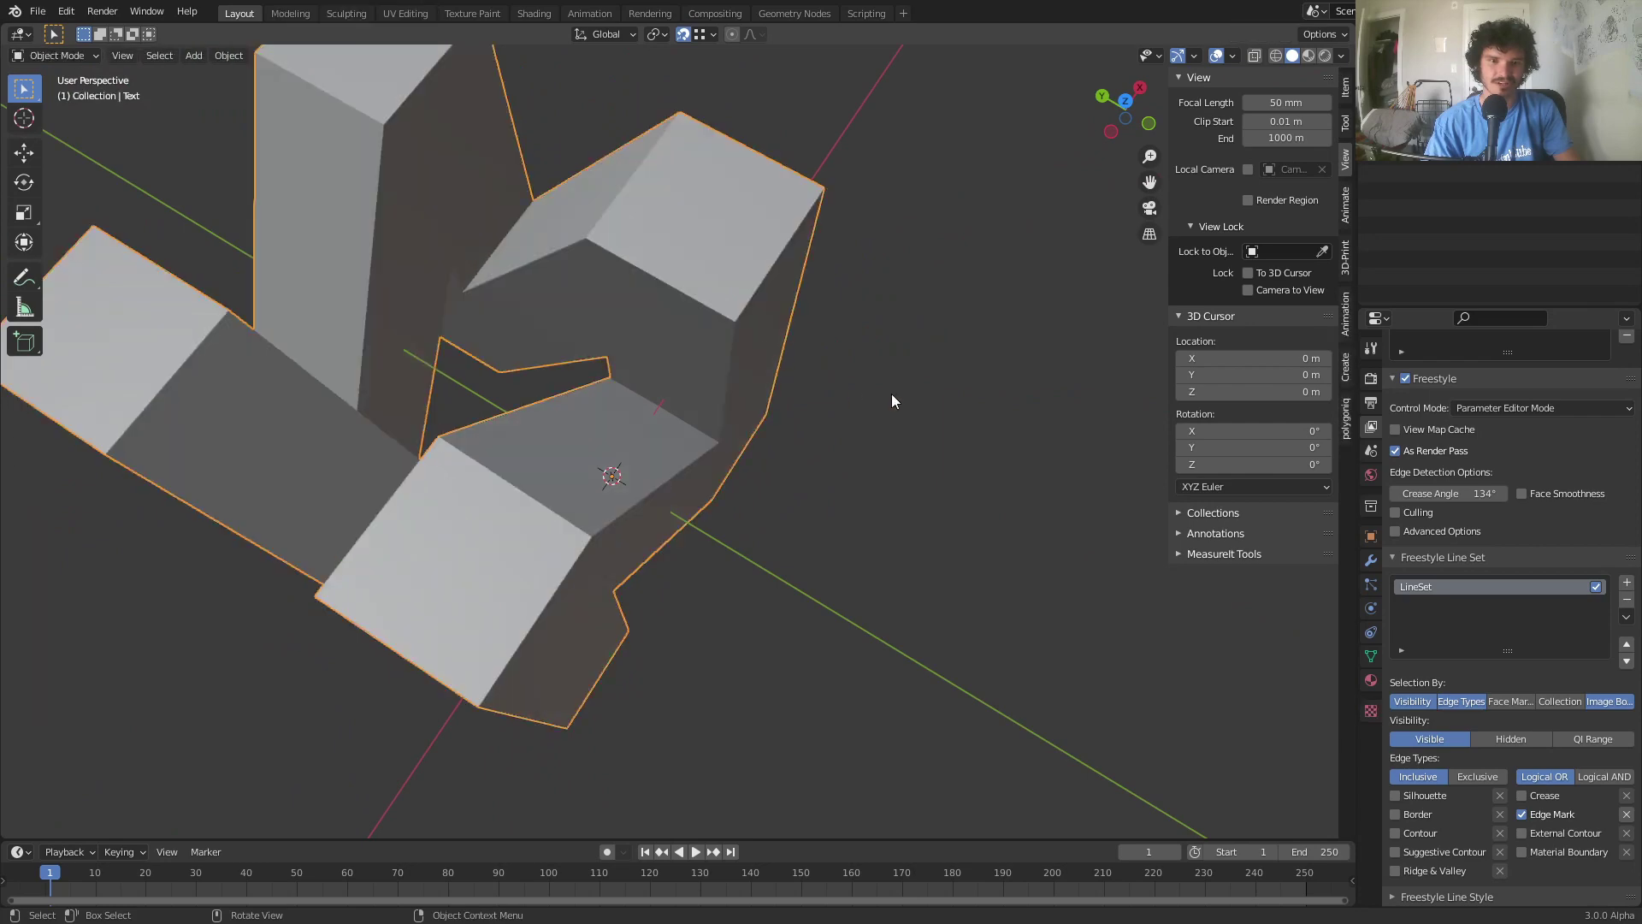
middle_drag(892, 401, 760, 350)
key(Tab)
middle_drag(527, 379, 598, 402)
Re-render the N from the scene camera
click(1150, 208)
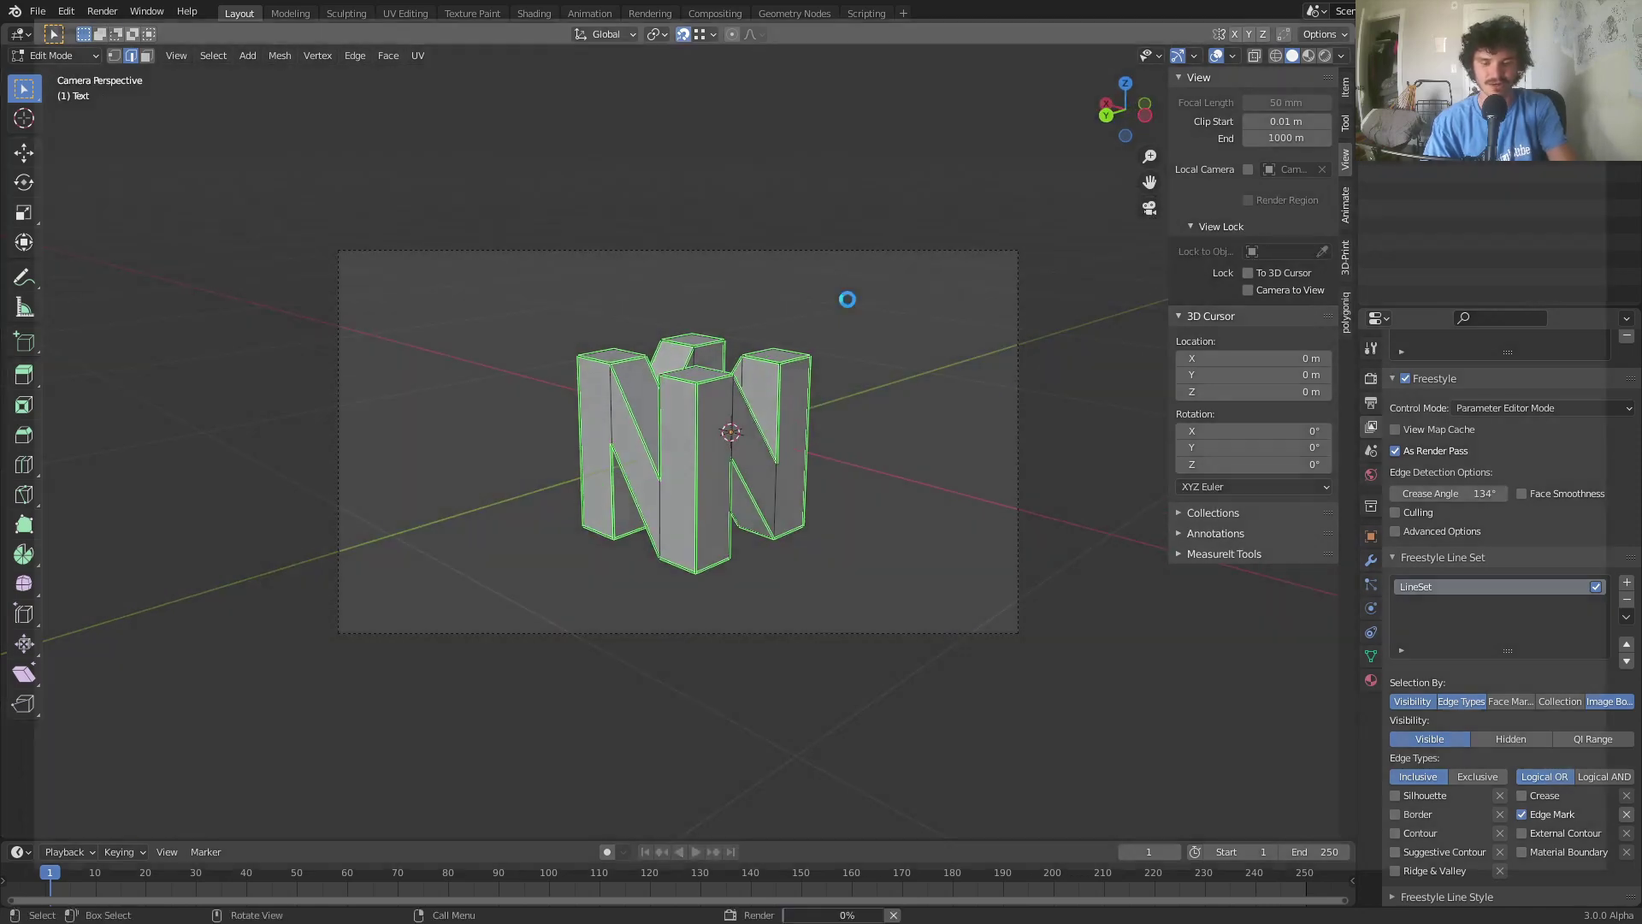
key(F12)
click(1624, 11)
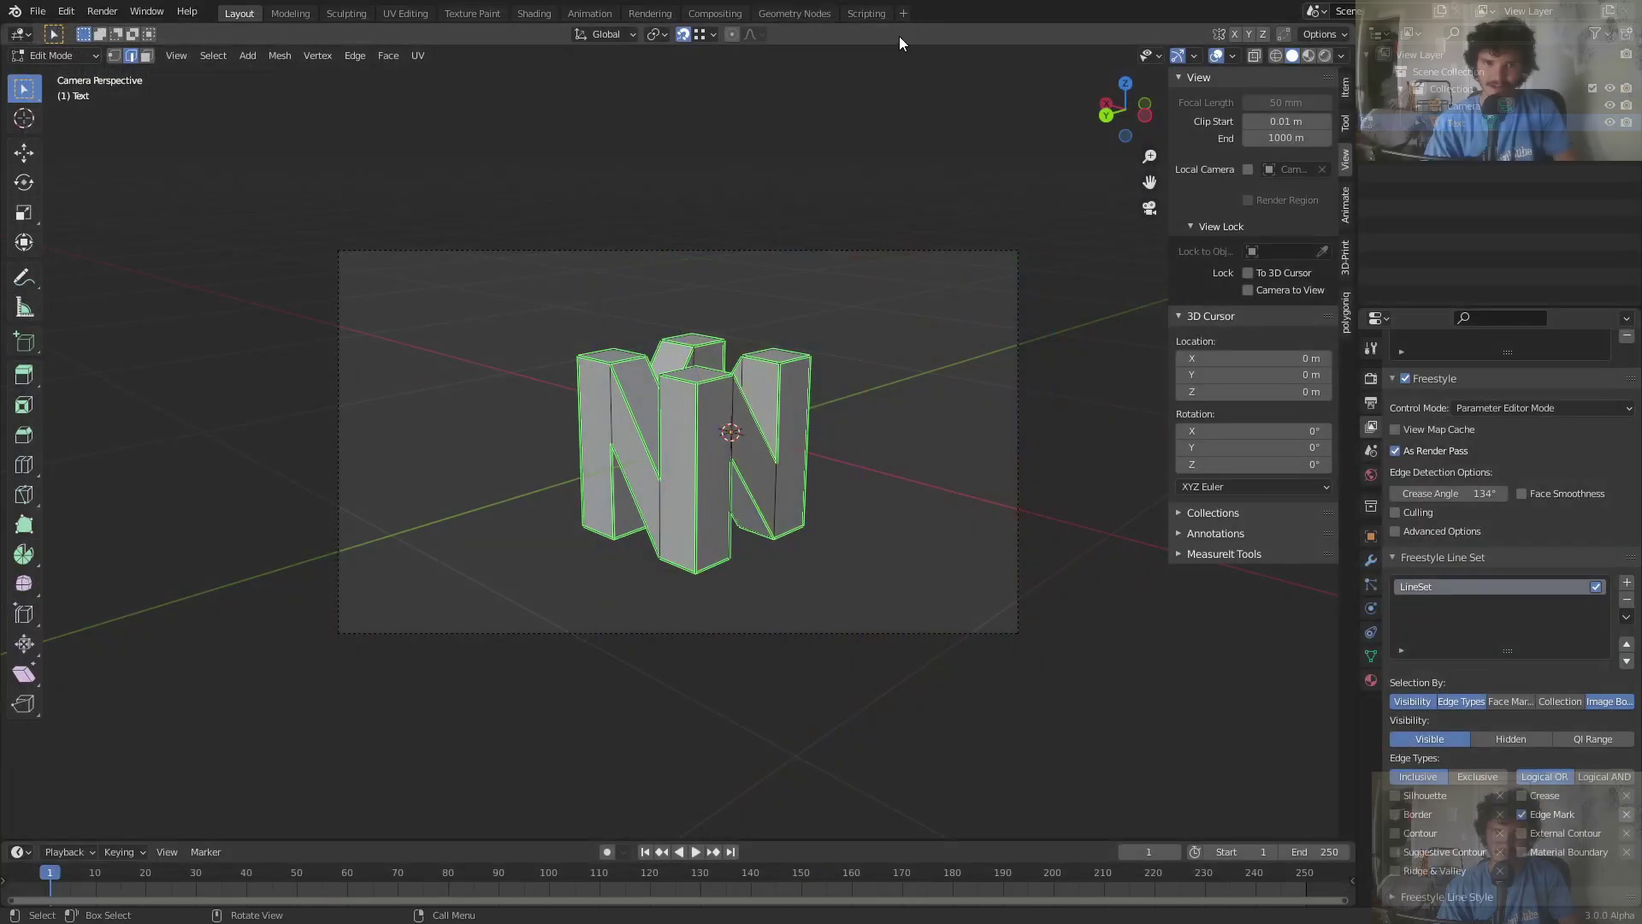
In Compositing, compare the coloured Image output, then preview the Freestyle line pass
click(727, 13)
middle_drag(333, 218, 516, 429)
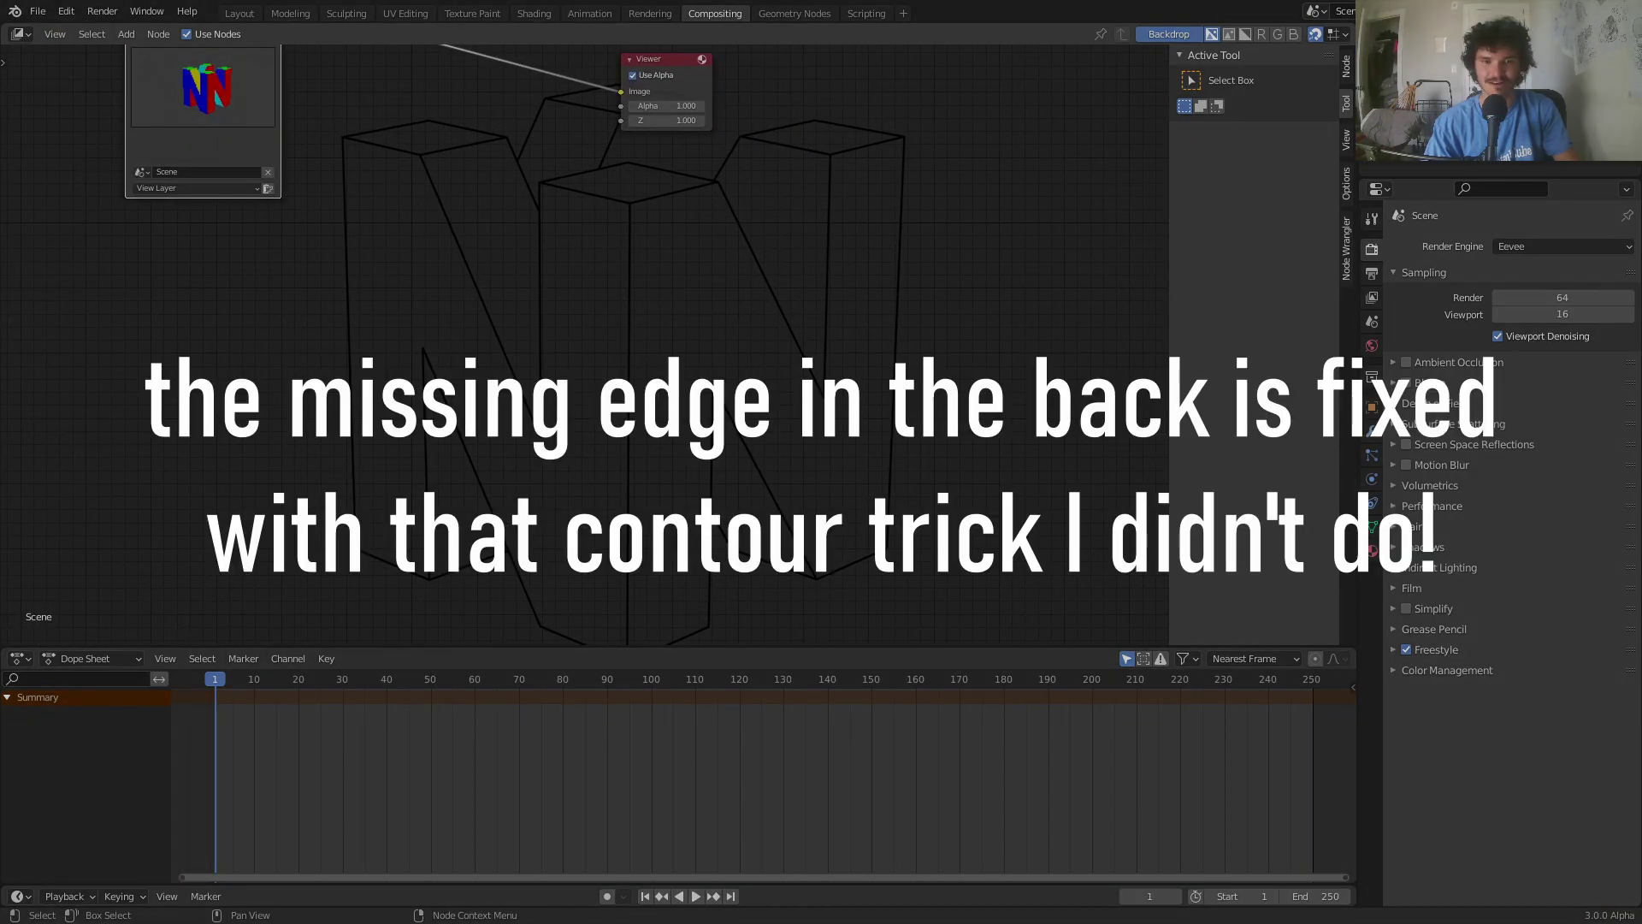
key(Home)
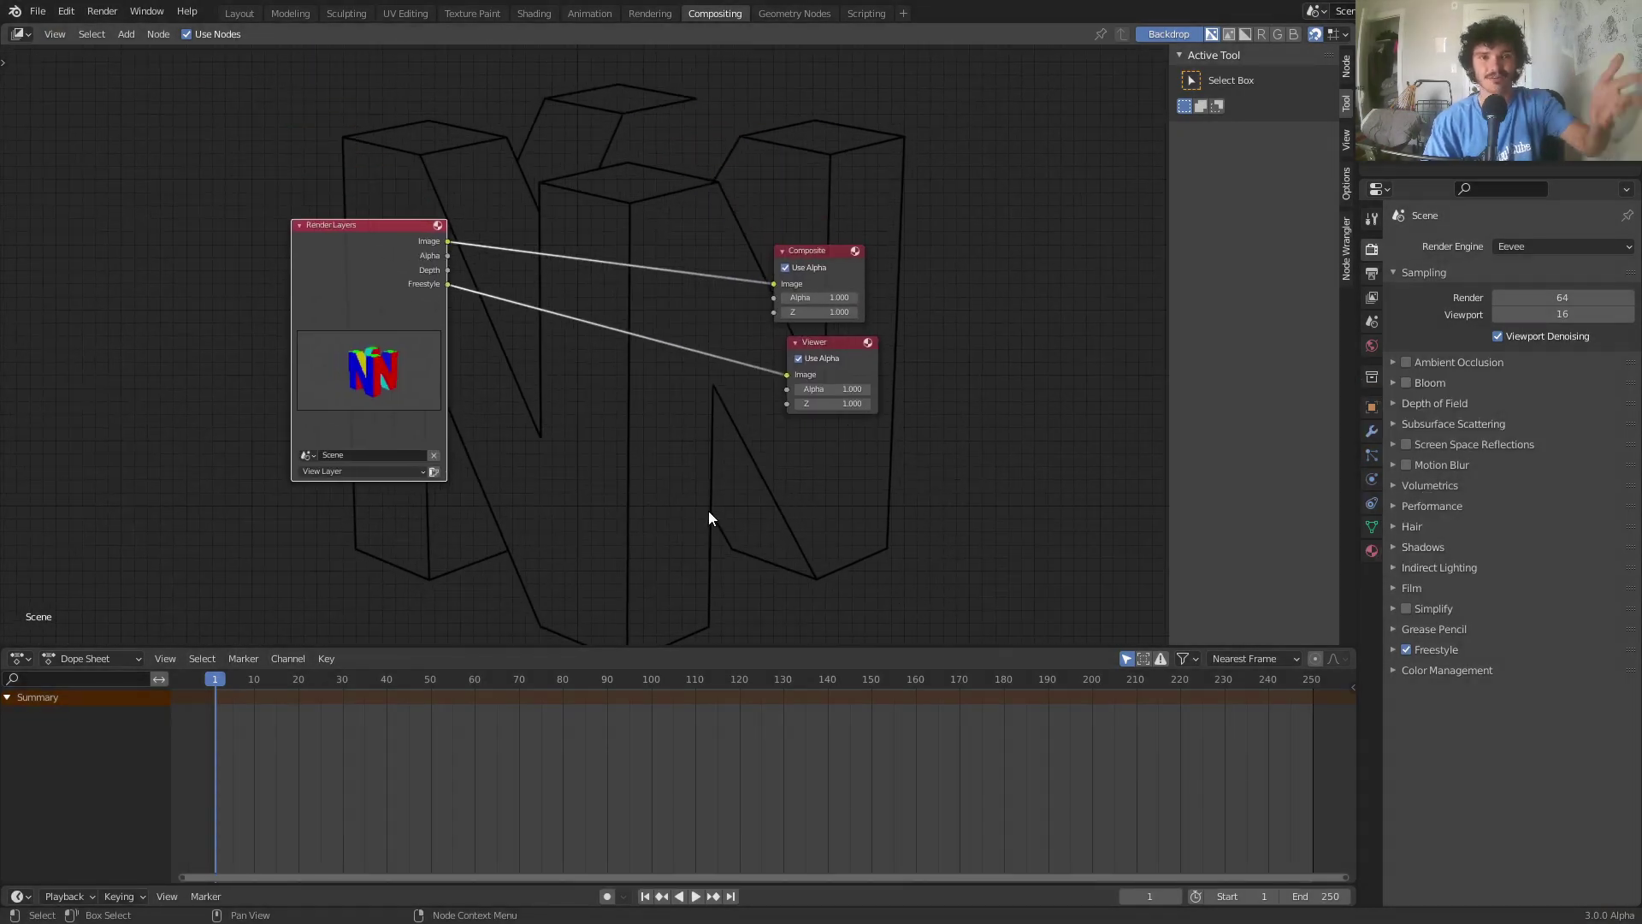
scroll(455, 214, up, 1)
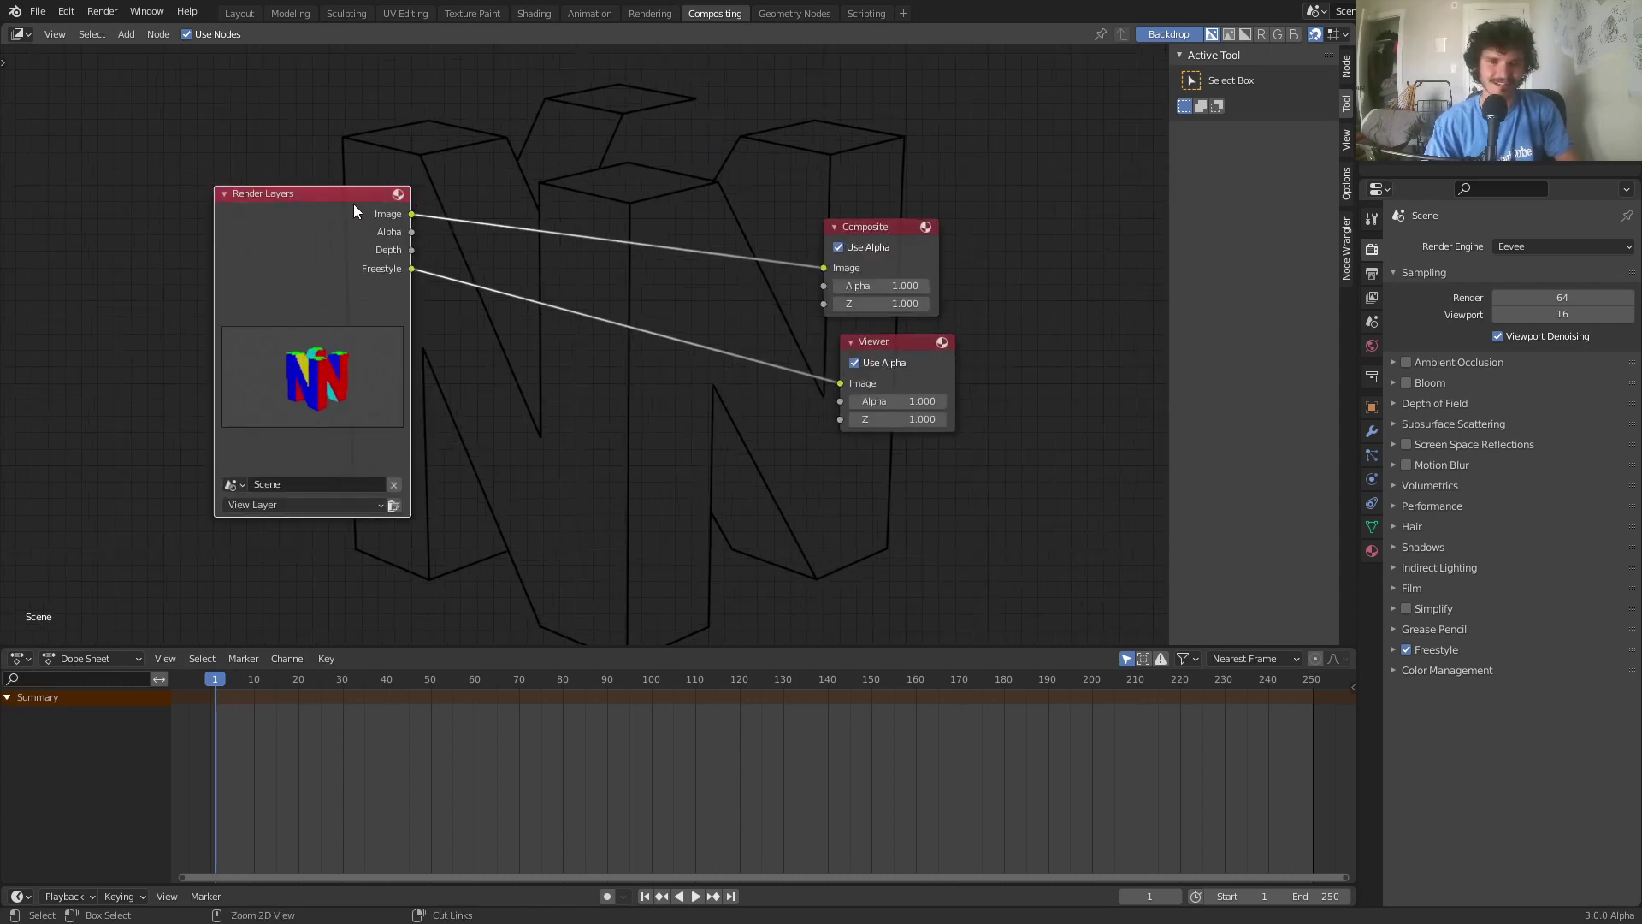
ctrl+shift+click(354, 204)
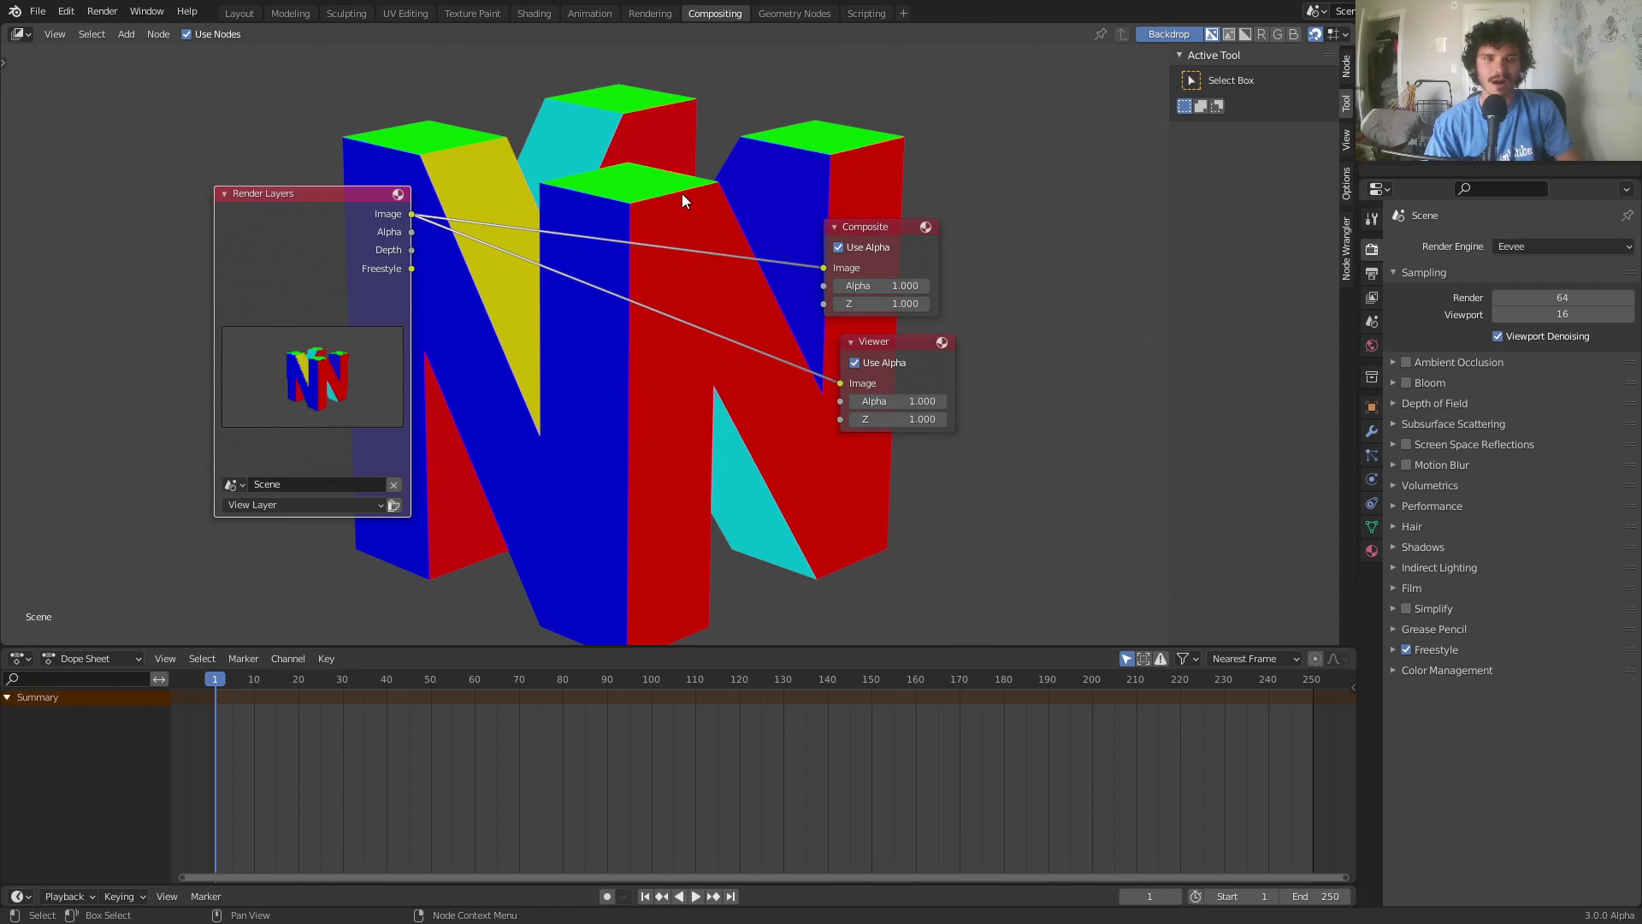
ctrl+shift+click(338, 220)
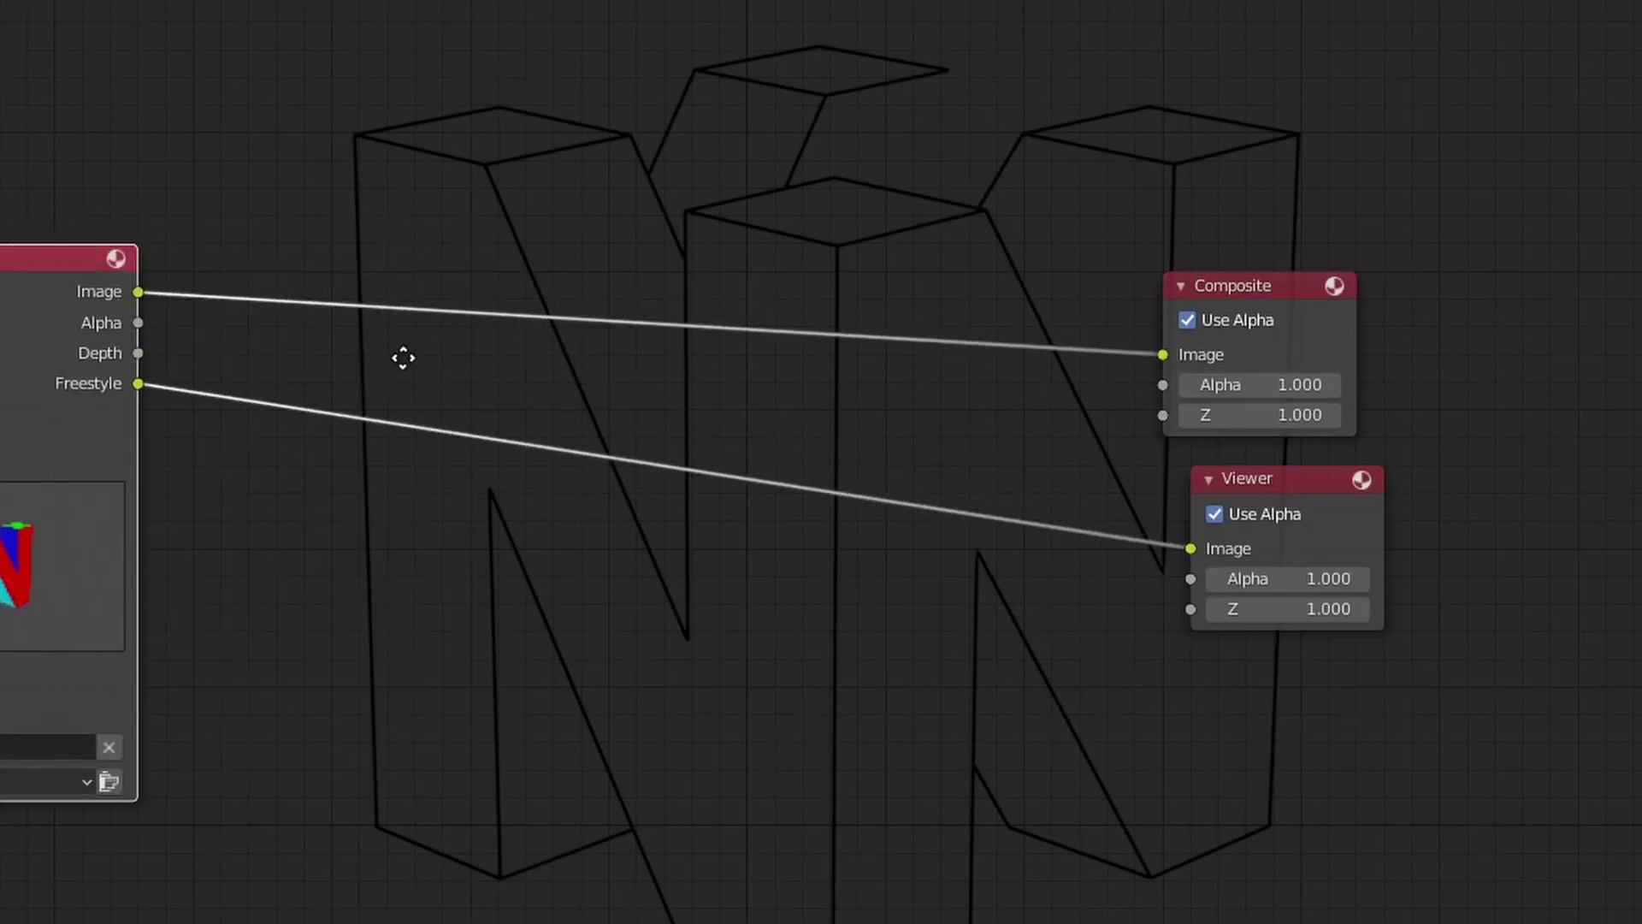
Insert a Separate RGBA node on the Freestyle link and preview its alpha channel
key(shift+a)
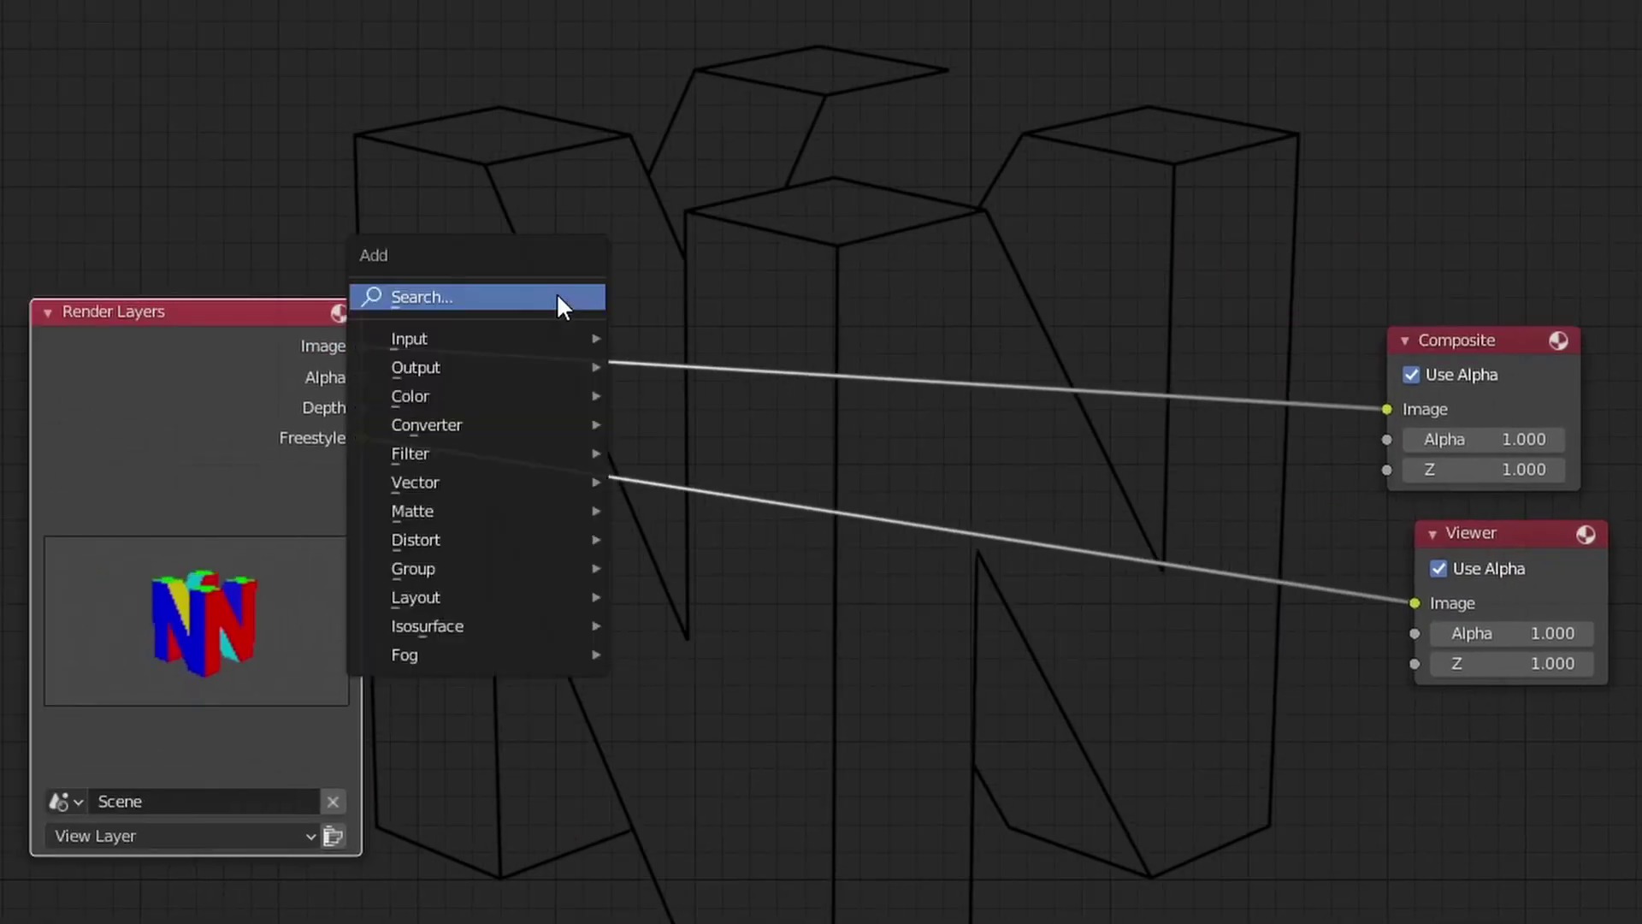
click(557, 300)
text(se)
key(Down)
key(Down)
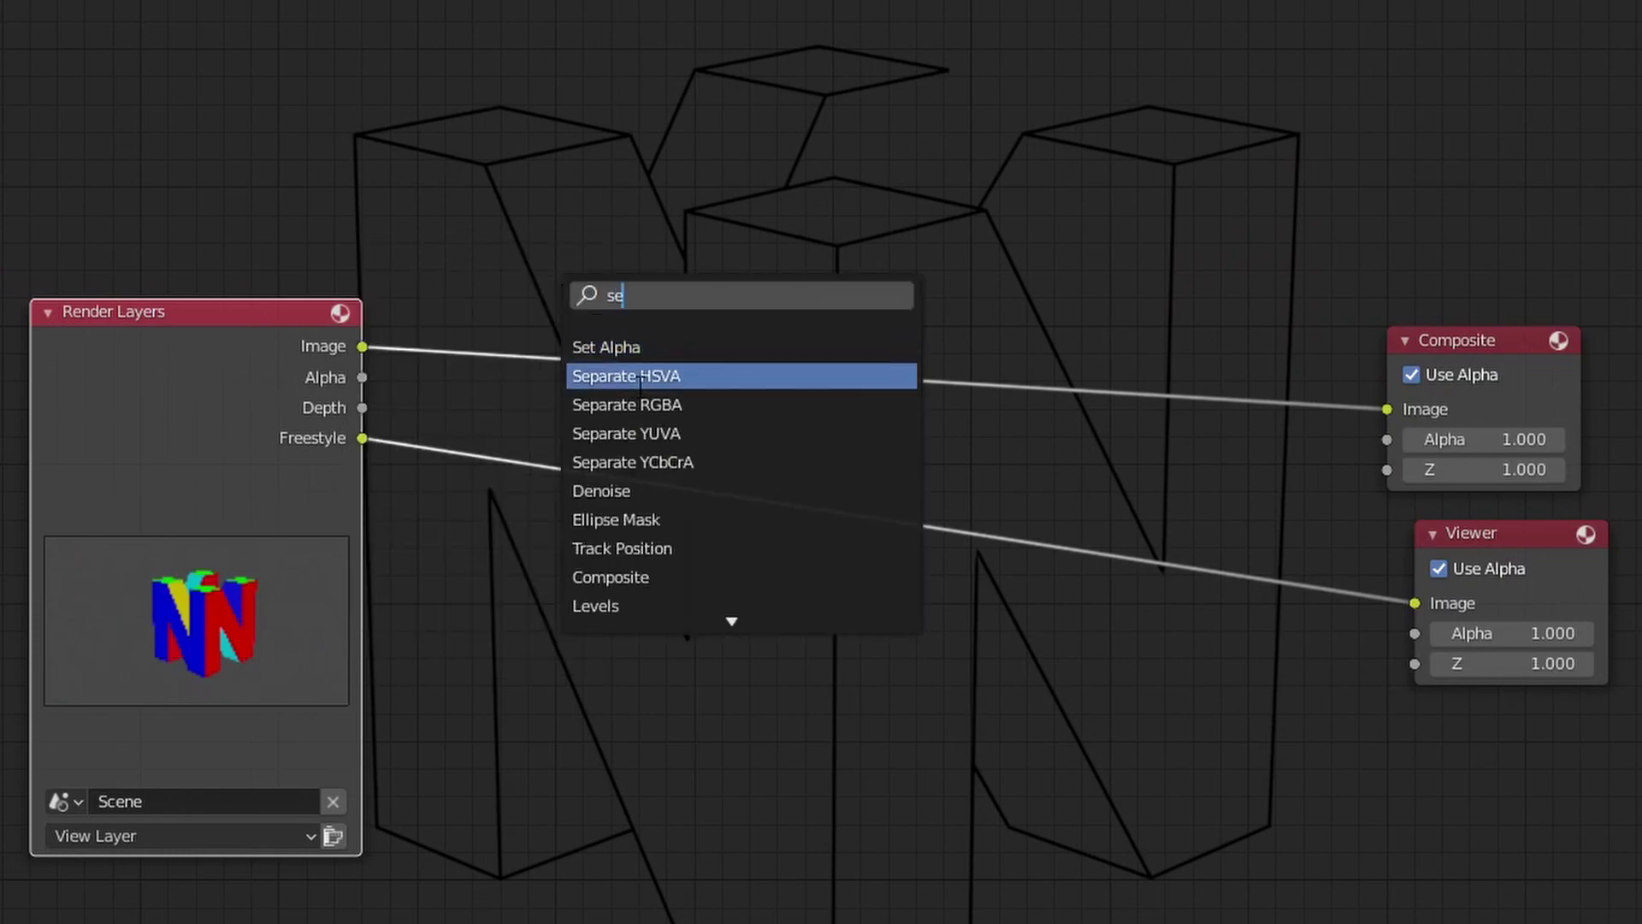
key(Return)
click(556, 517)
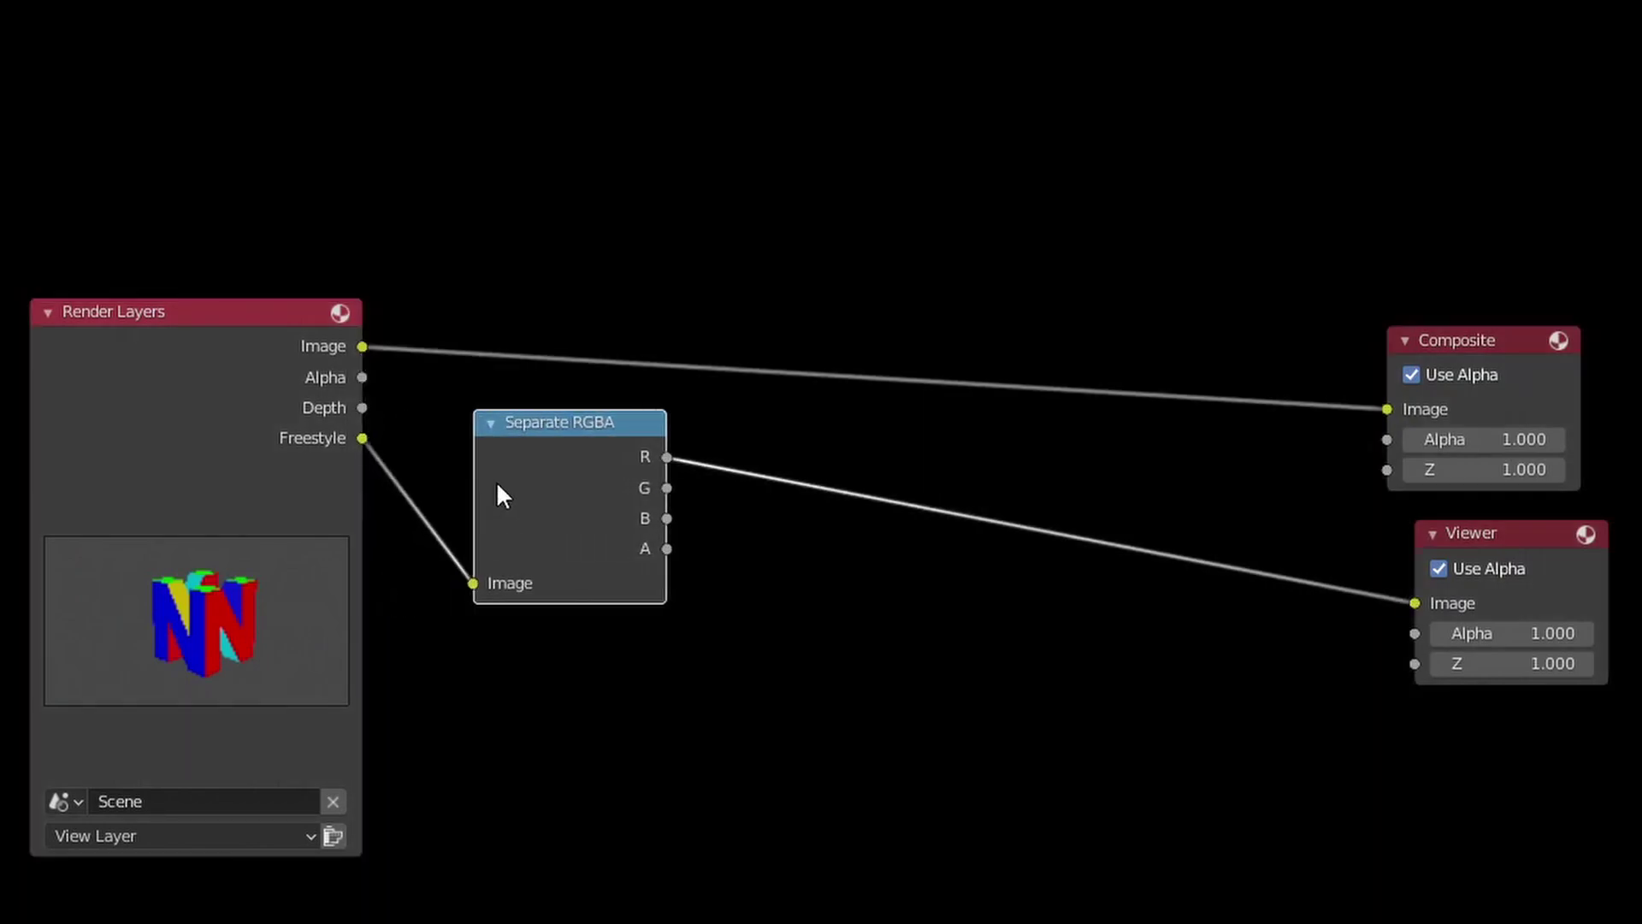
ctrl+shift+click(566, 426)
ctrl+shift+click(566, 426)
ctrl+shift+click(566, 426)
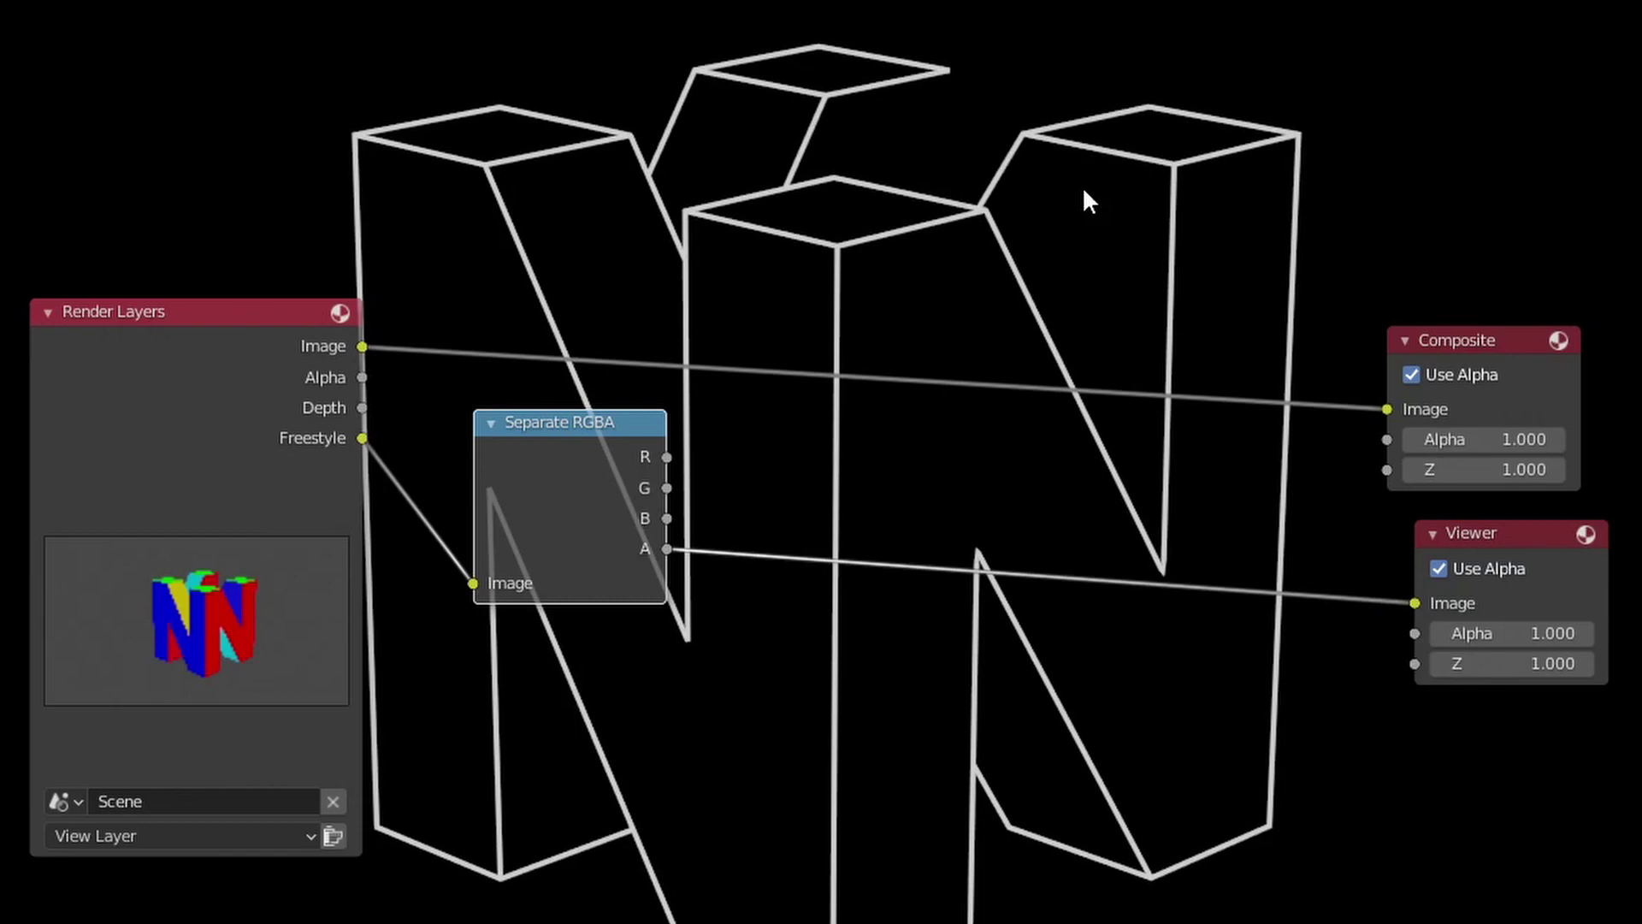
Insert a Set Alpha node on the Render Layers Image link and preview its output
middle_drag(502, 465, 707, 557)
scroll(710, 552, up, 2)
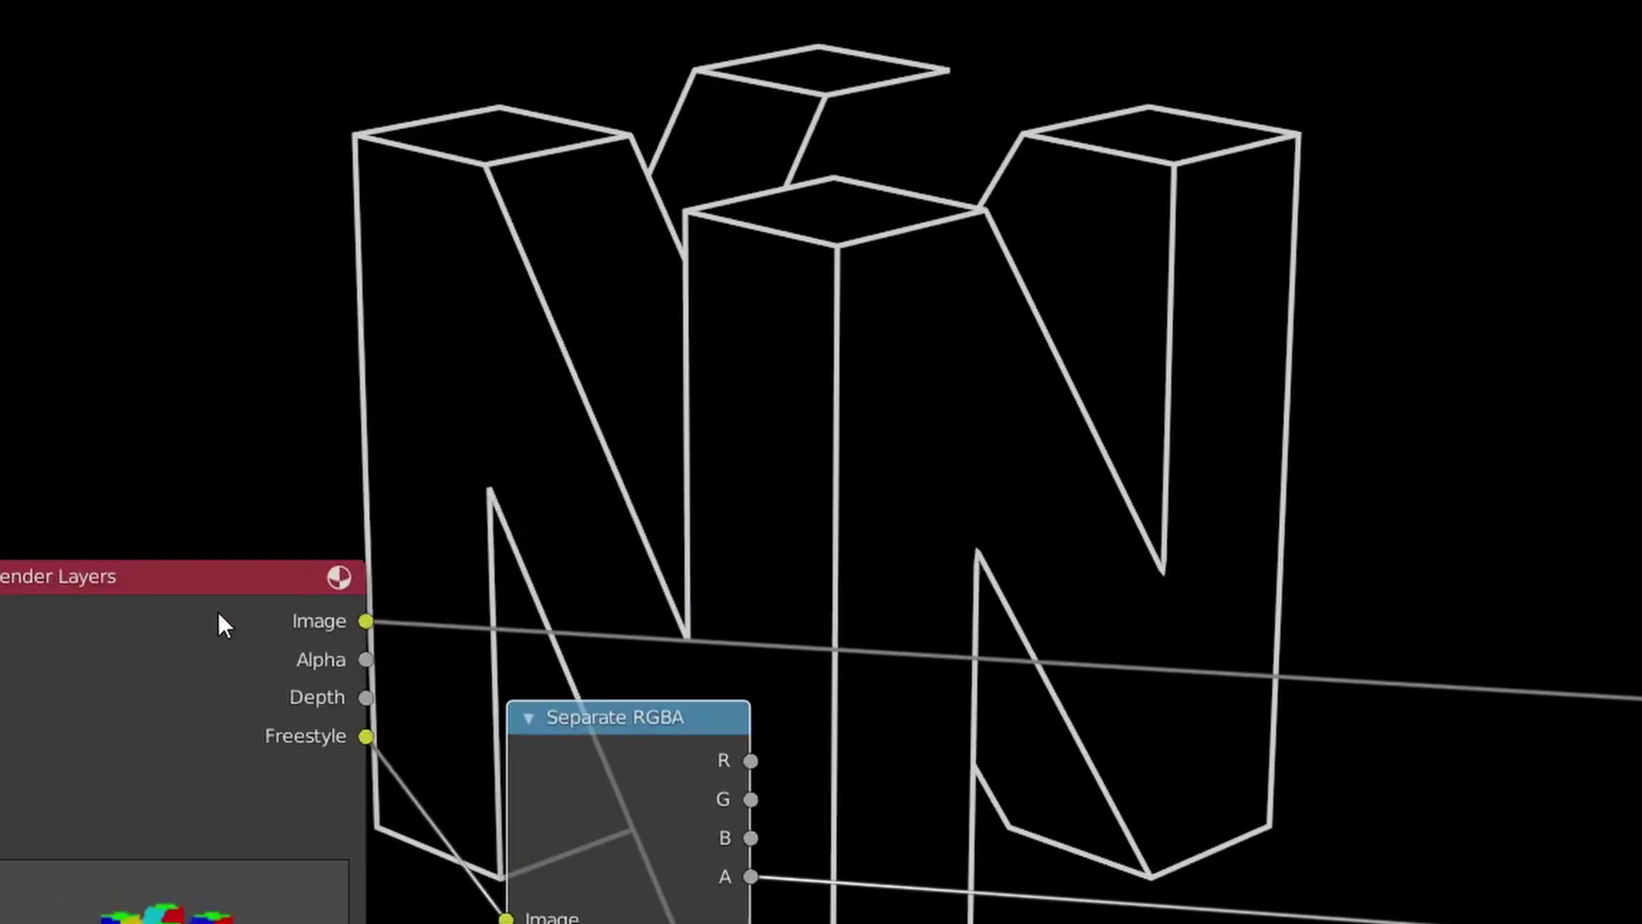
key(shift+a)
click(941, 493)
text(se)
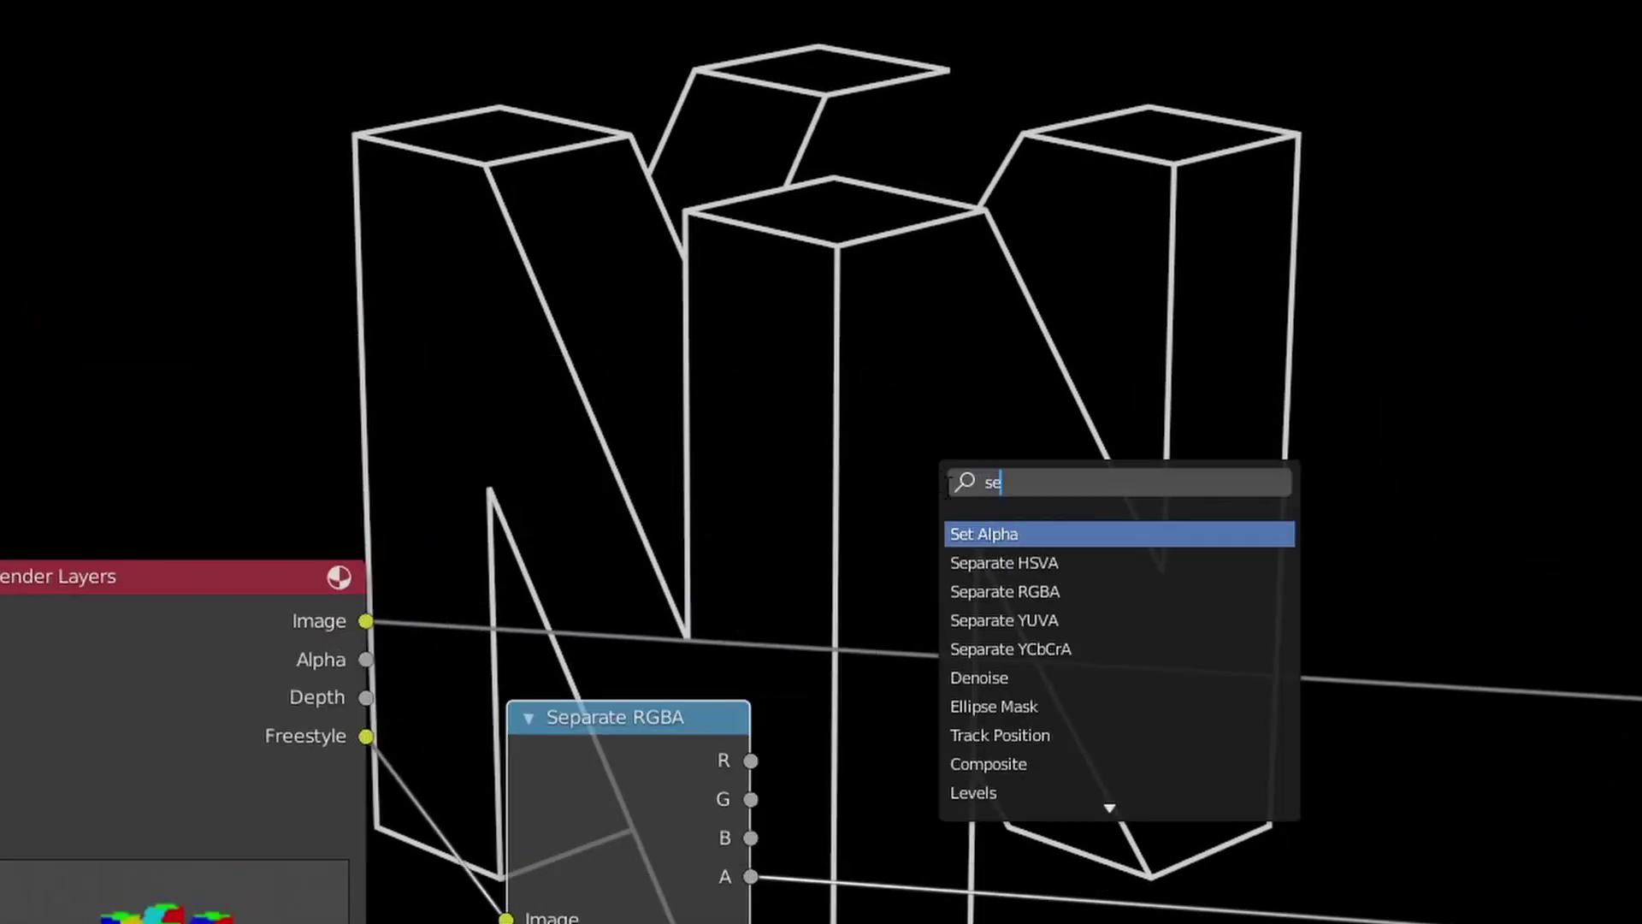
click(990, 534)
click(1035, 569)
ctrl+shift+click(1072, 511)
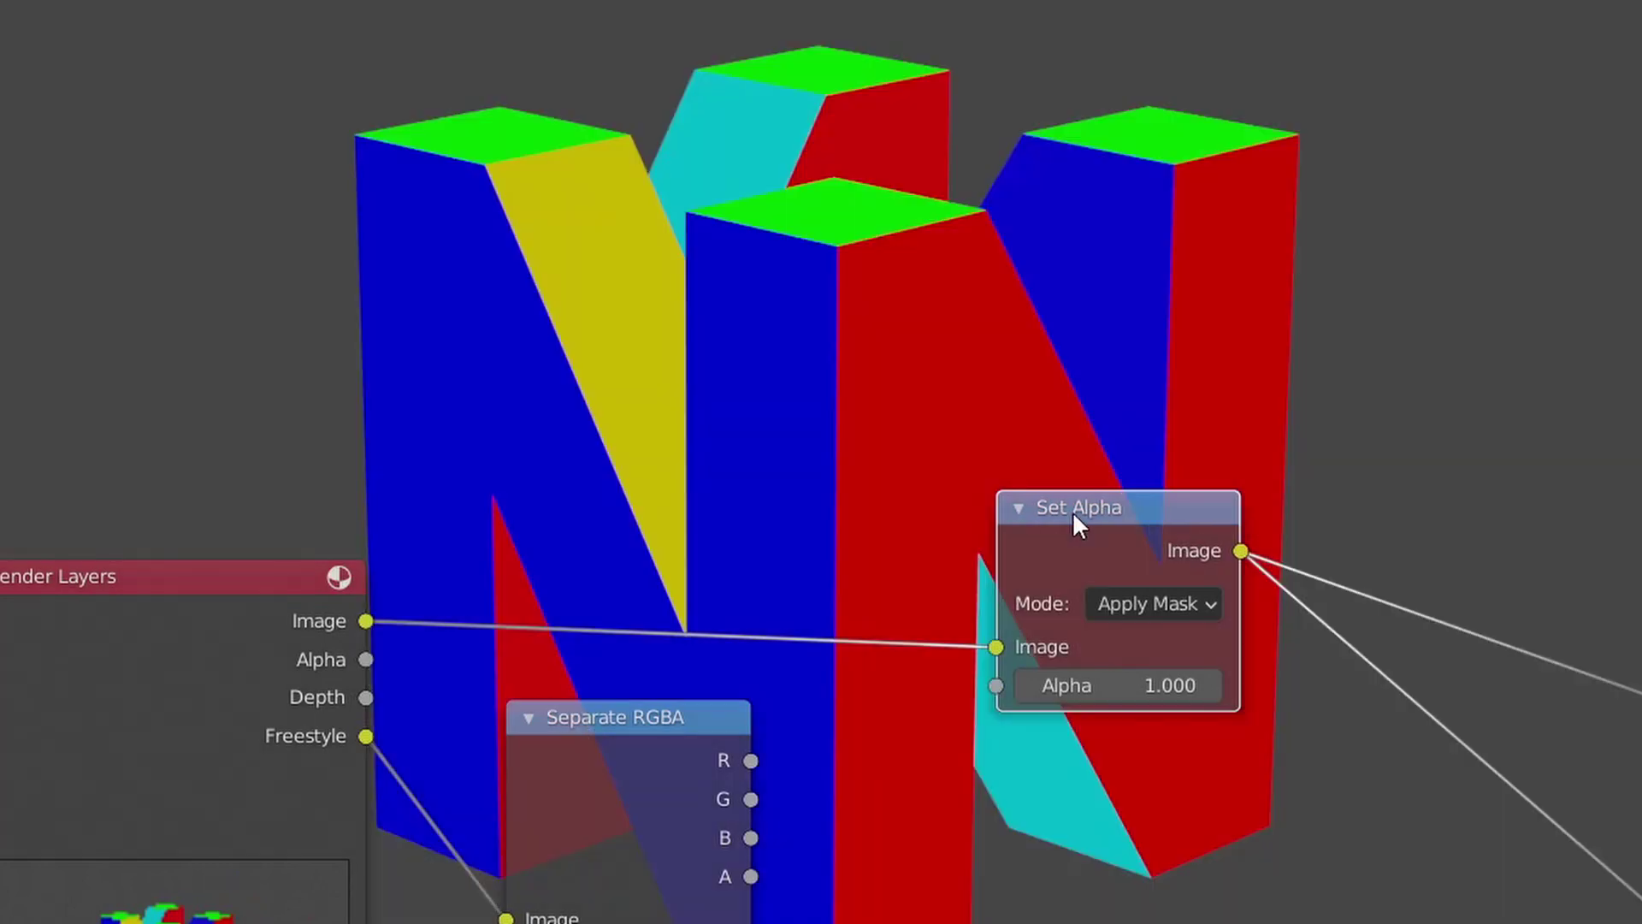
Connect the Separate RGBA A output to the Set Alpha node's Alpha input
middle_drag(663, 892, 629, 822)
drag(718, 806, 798, 492)
drag(896, 696, 973, 618)
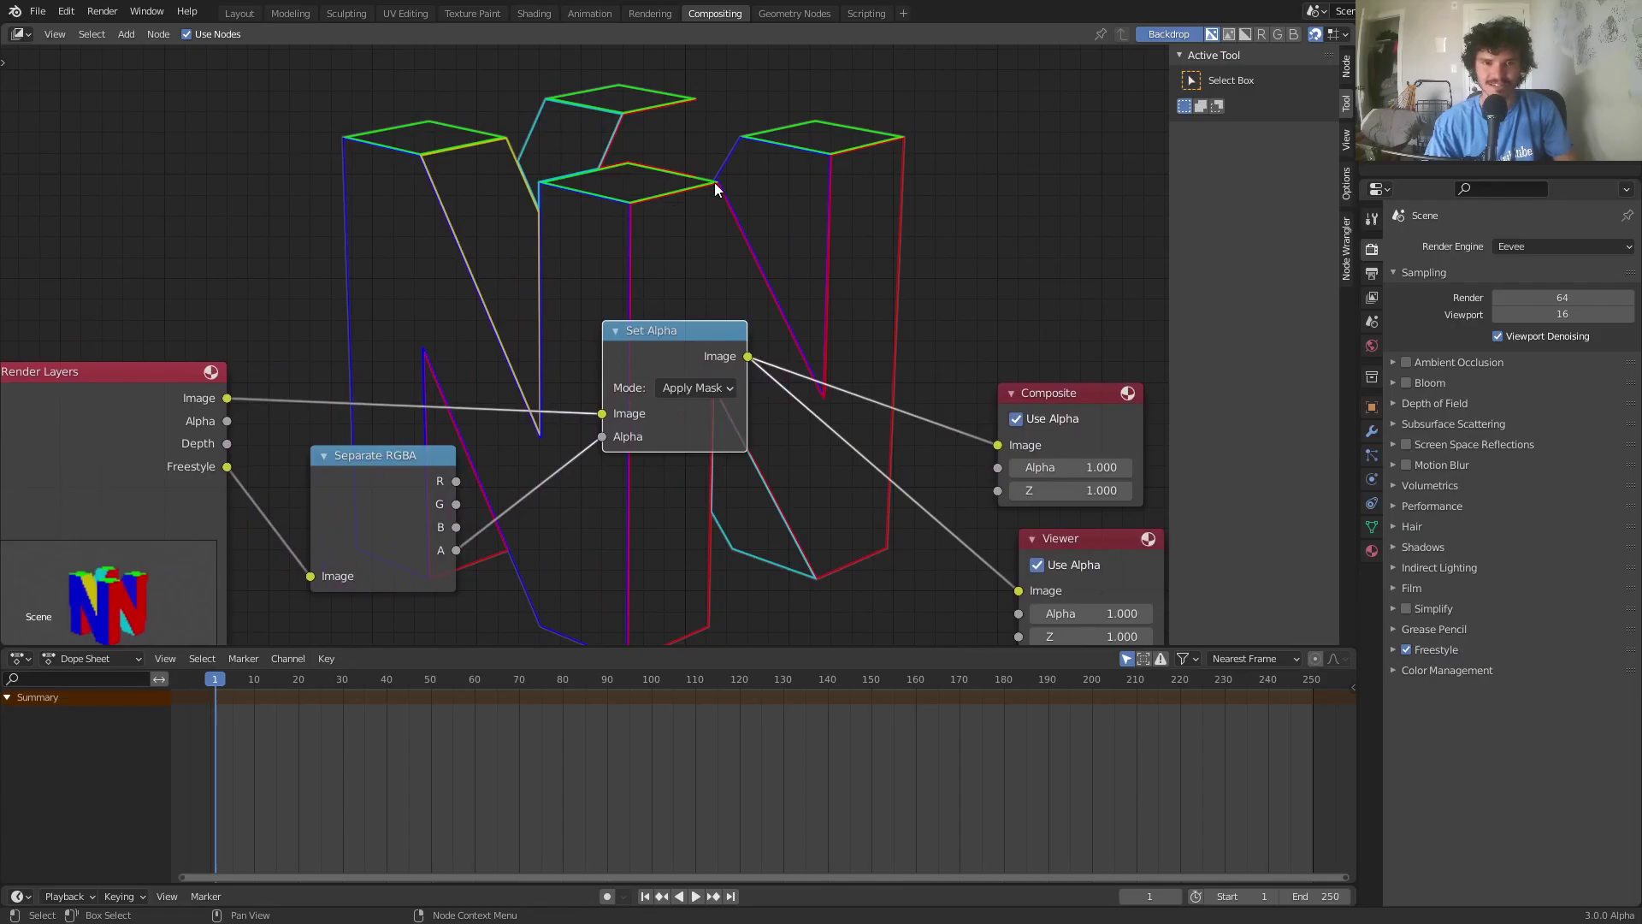
middle_drag(715, 183, 615, 146)
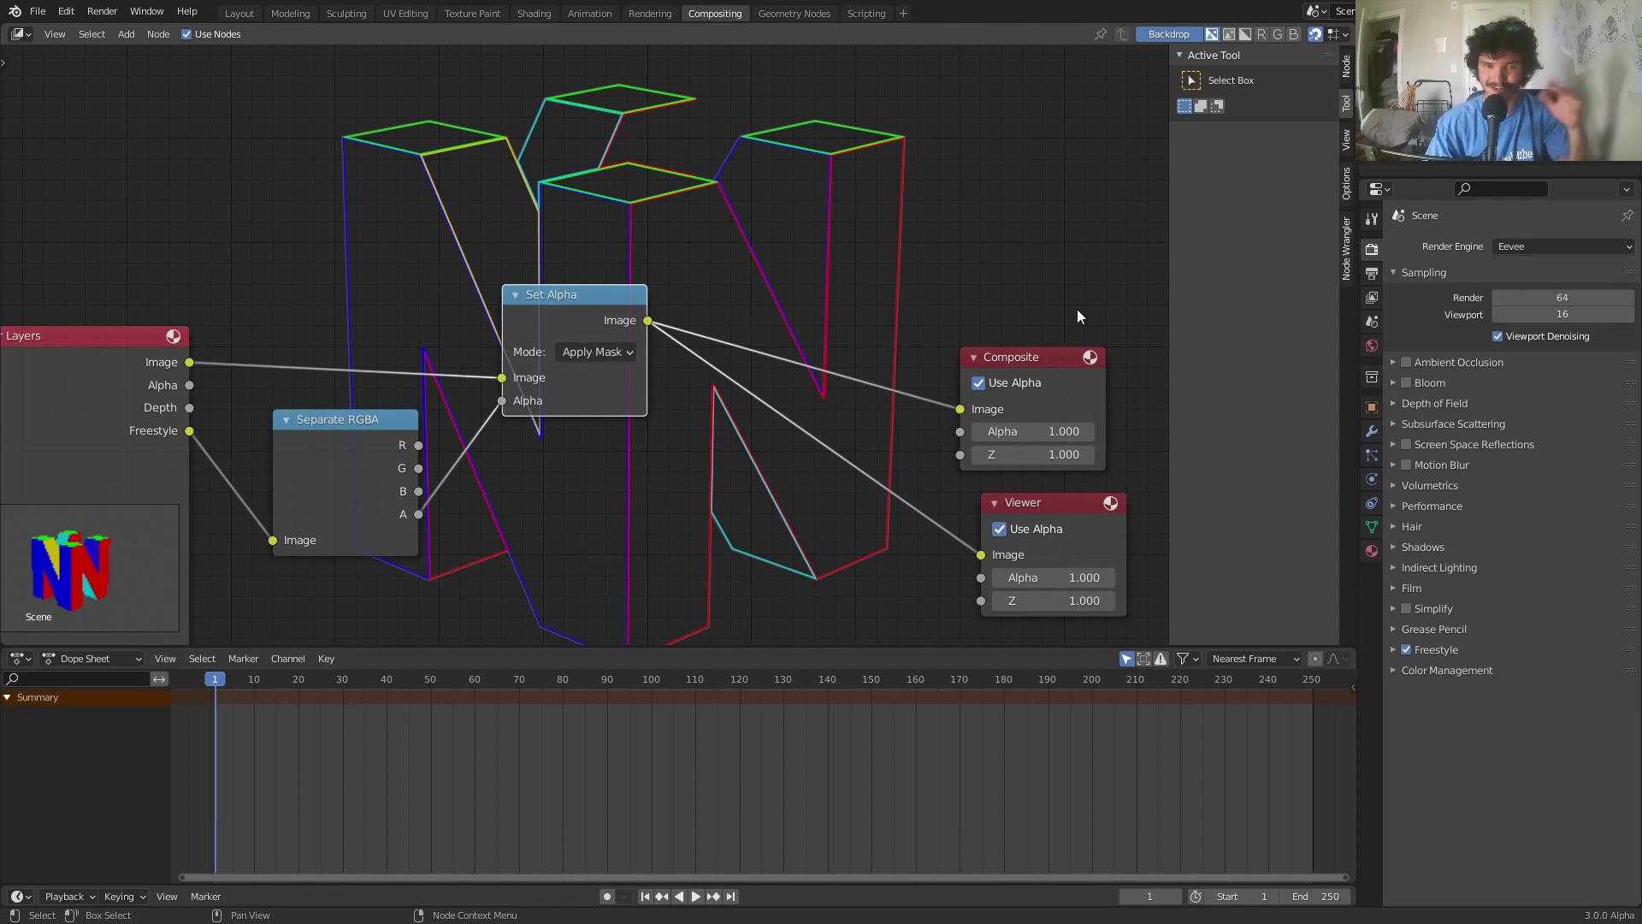
Set the Freestyle line thickness to 3 px and render a test frame
click(1372, 297)
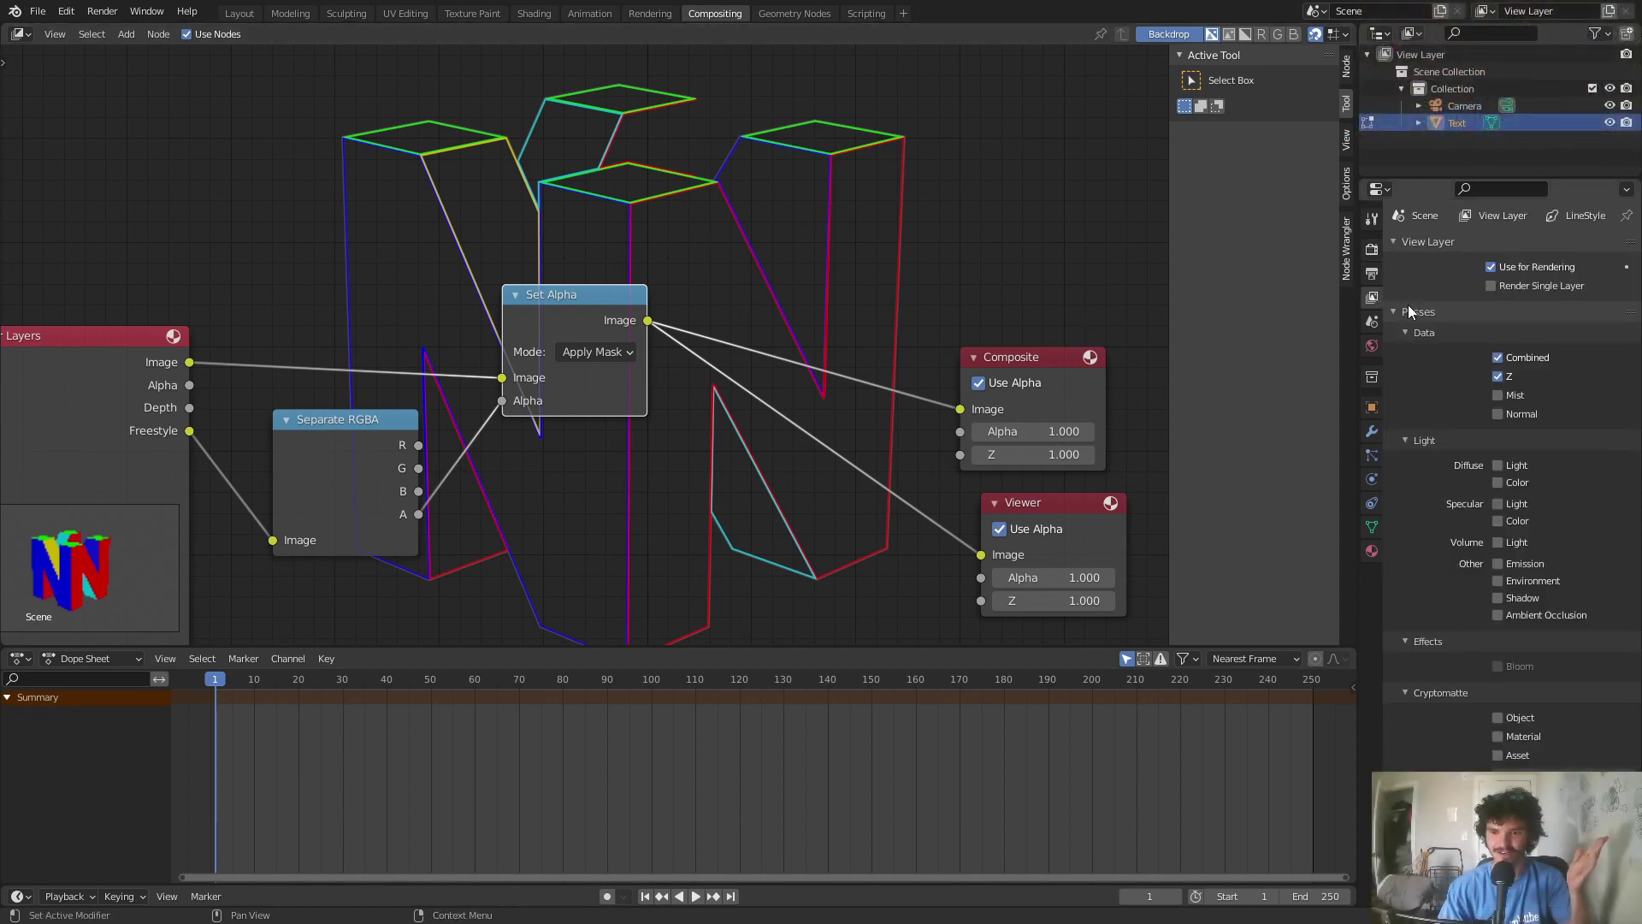
click(1370, 252)
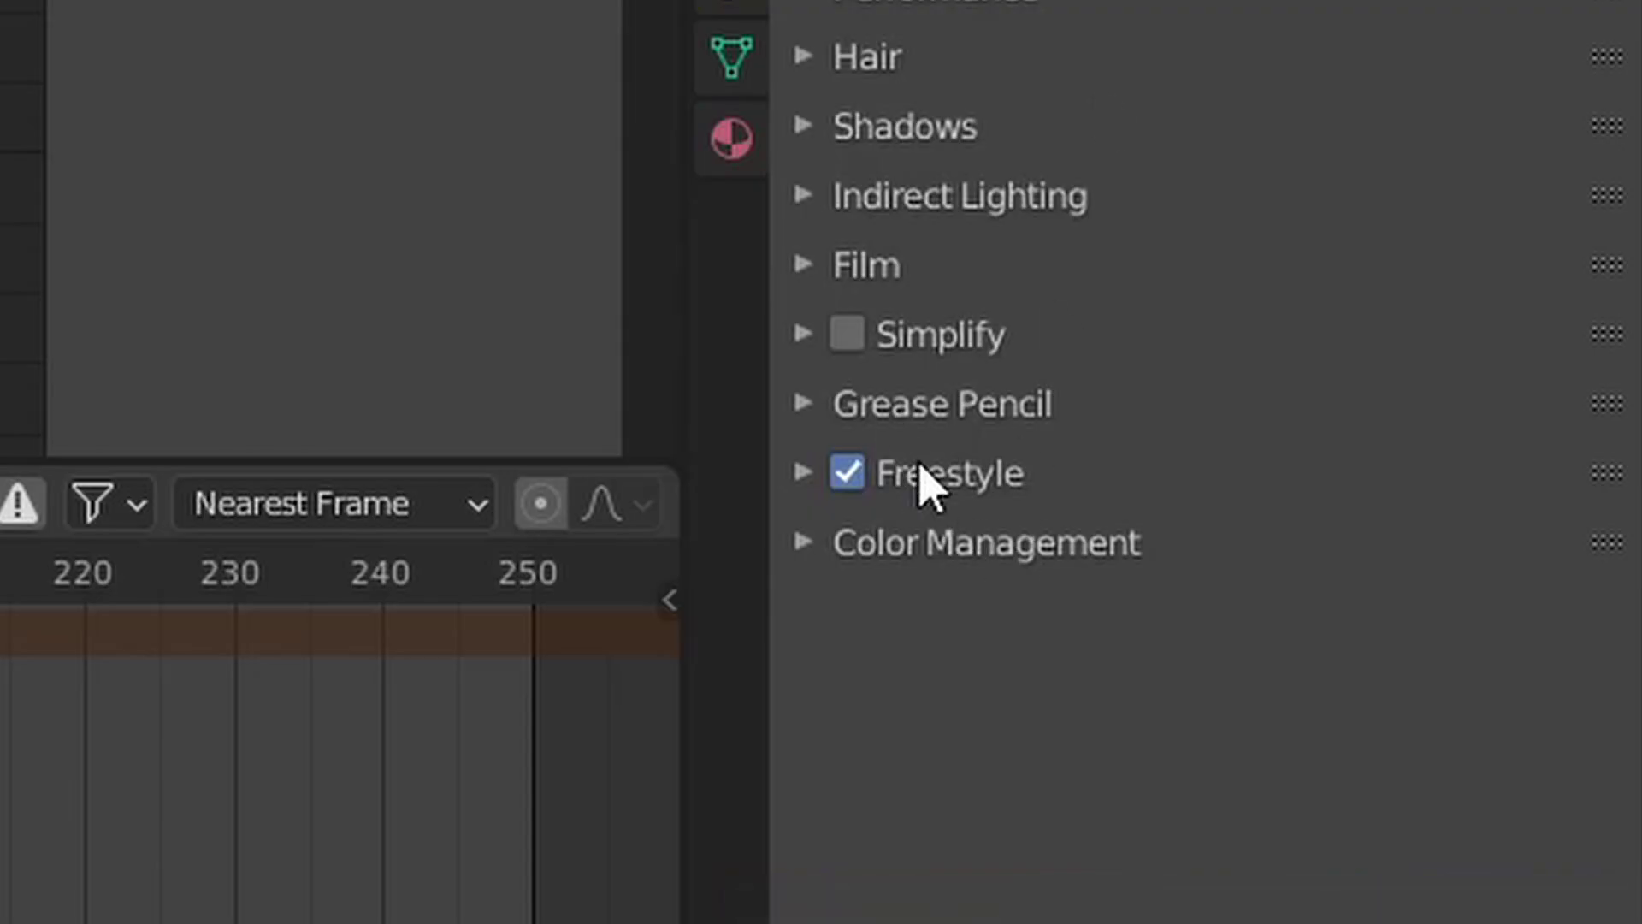
click(1429, 649)
click(1434, 650)
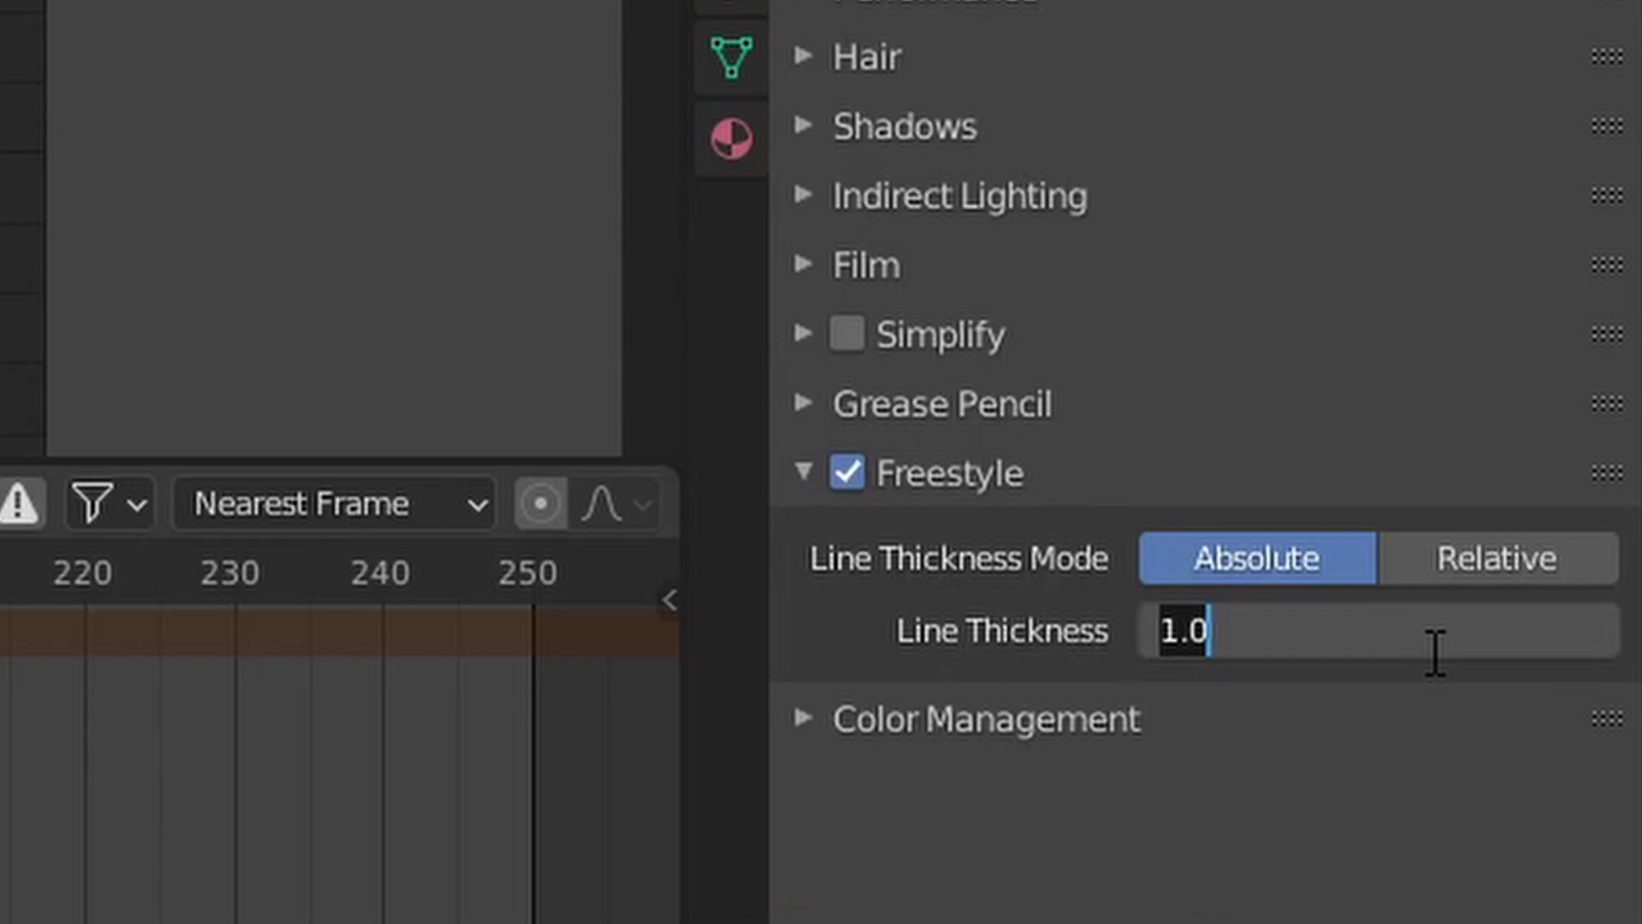
text(3)
key(Return)
key(F12)
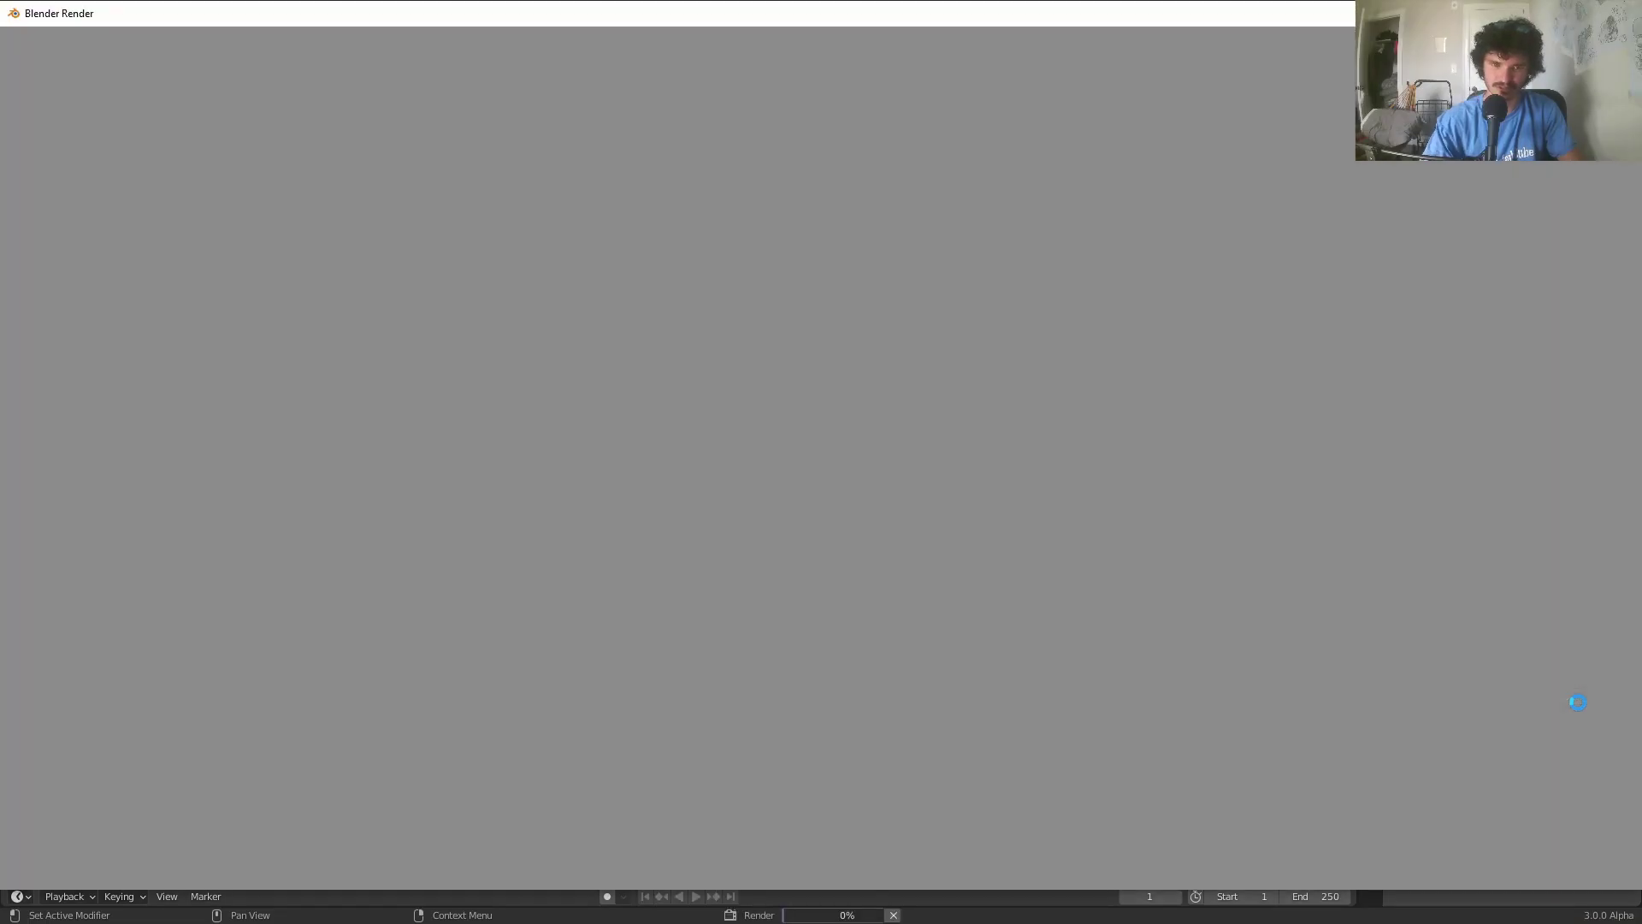
click(1629, 13)
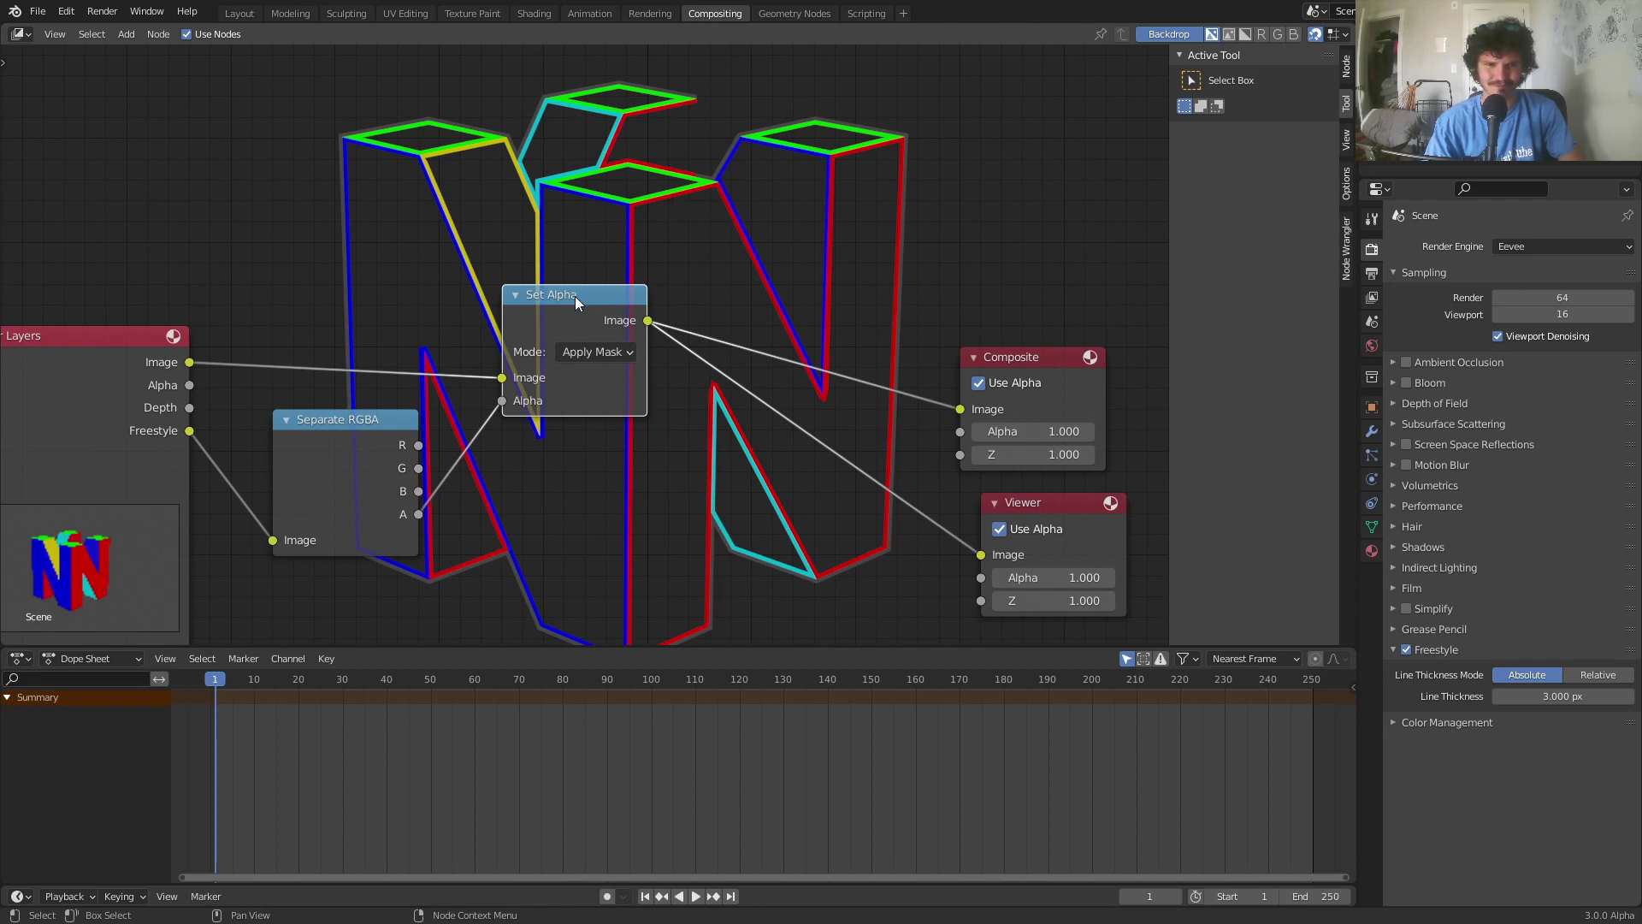
Add a reroute on the Set Alpha output links and move the Composite and Viewer nodes right
drag(574, 296, 541, 342)
middle_drag(734, 243, 768, 231)
shift+right_drag(847, 272, 848, 272)
middle_drag(901, 371, 710, 344)
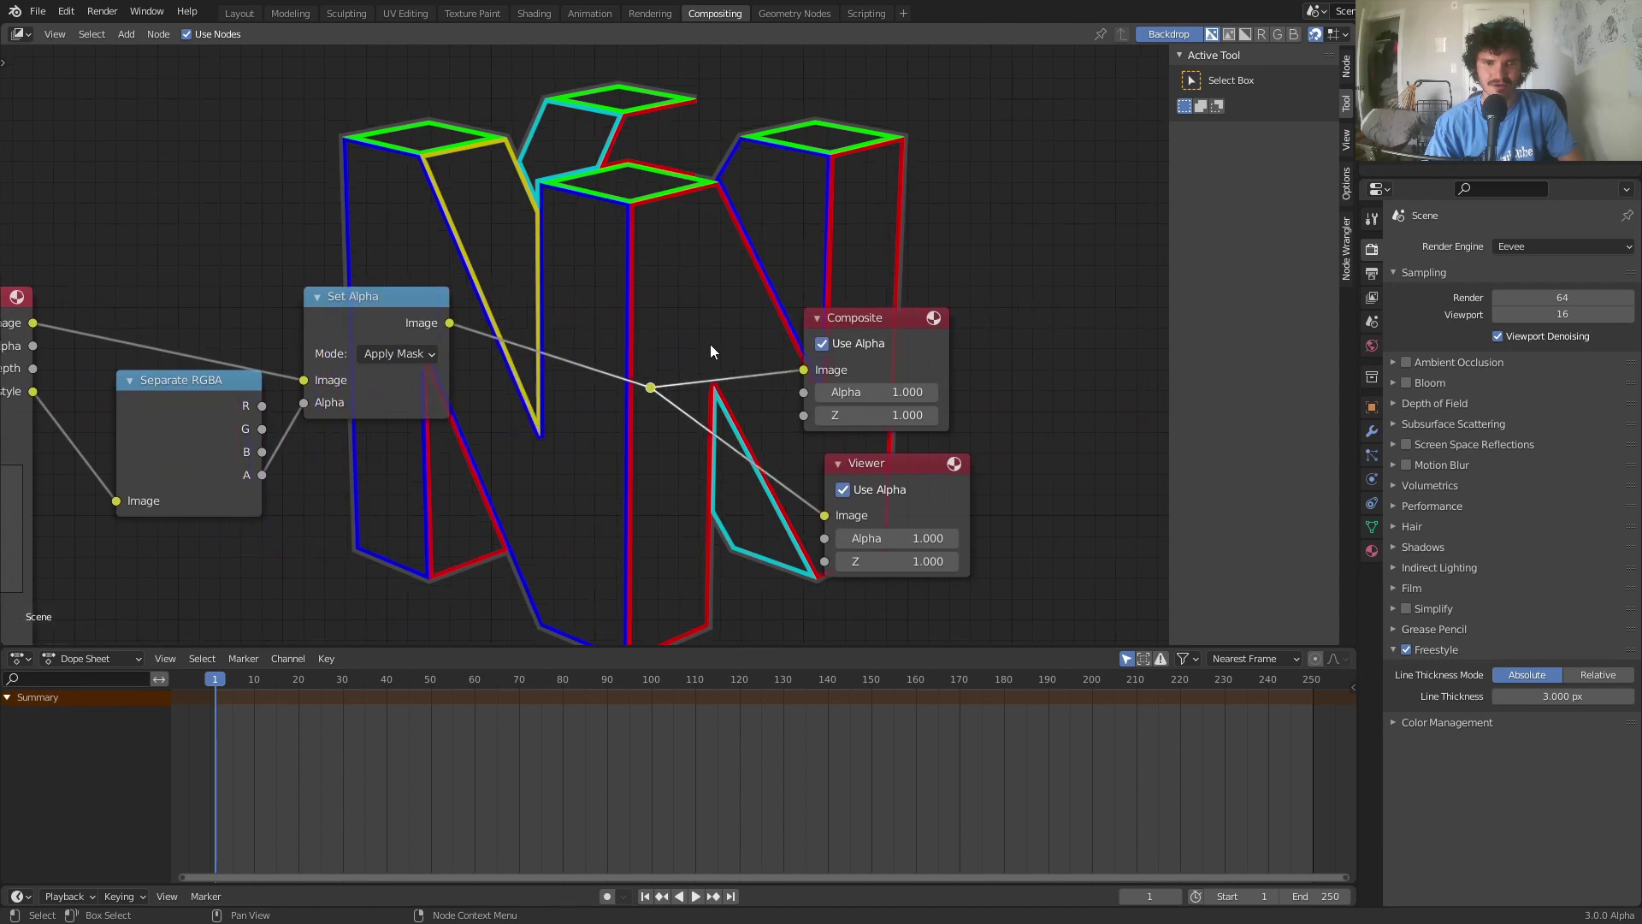
drag(915, 363, 1106, 363)
key(shift+a)
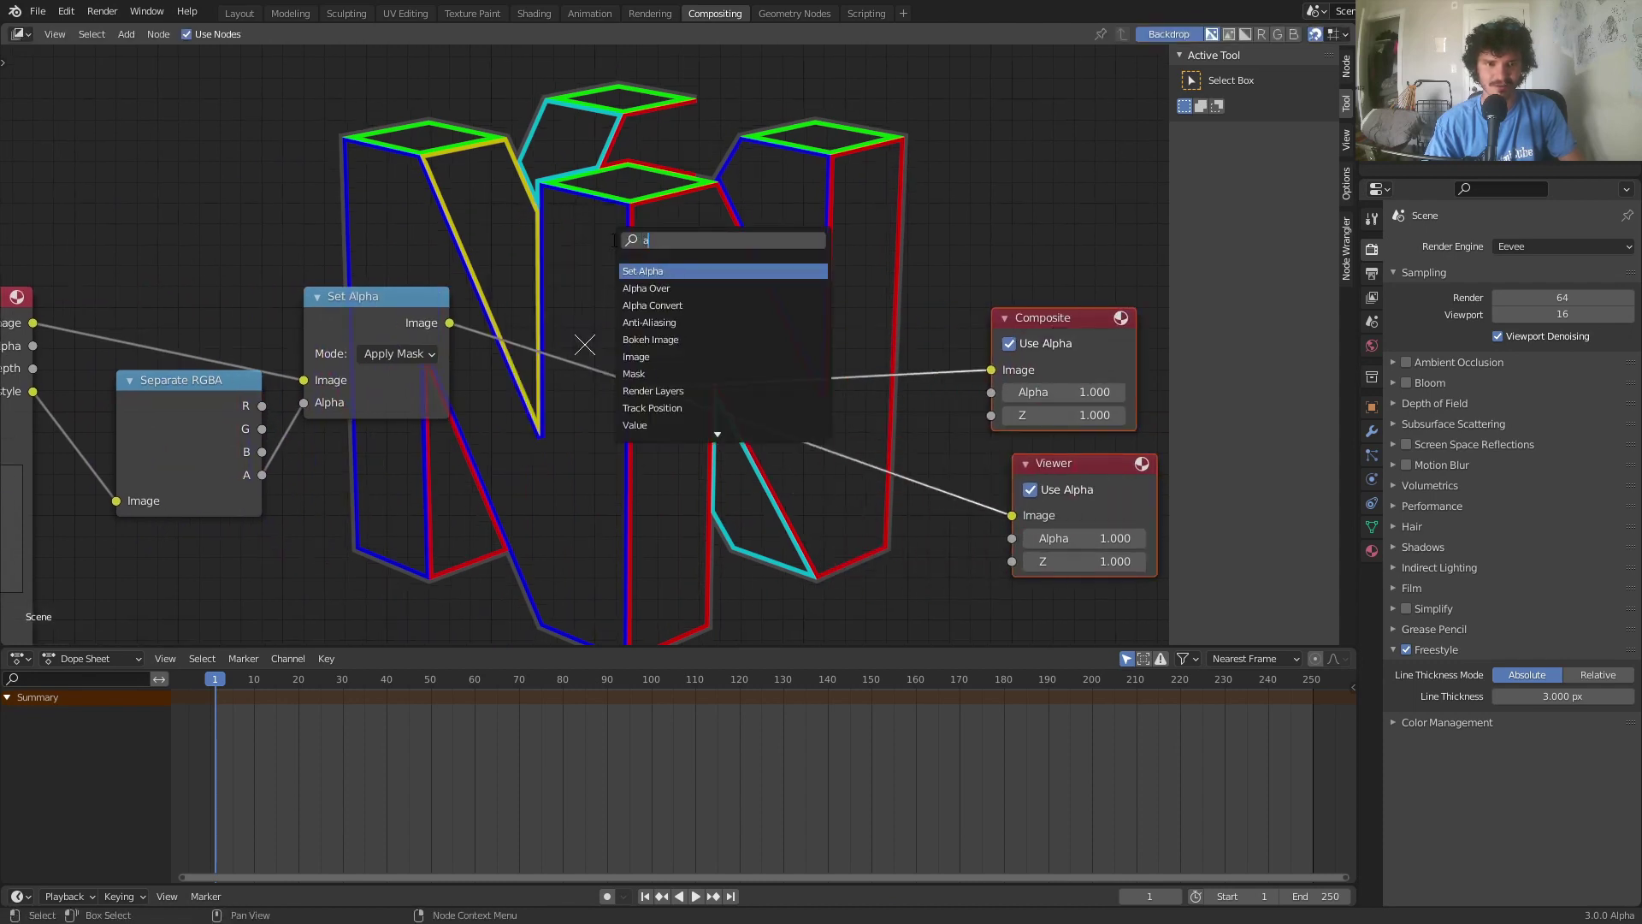
Insert an Alpha Over node on the link after Set Alpha
click(613, 244)
text(alp)
key(Down)
key(Return)
click(526, 319)
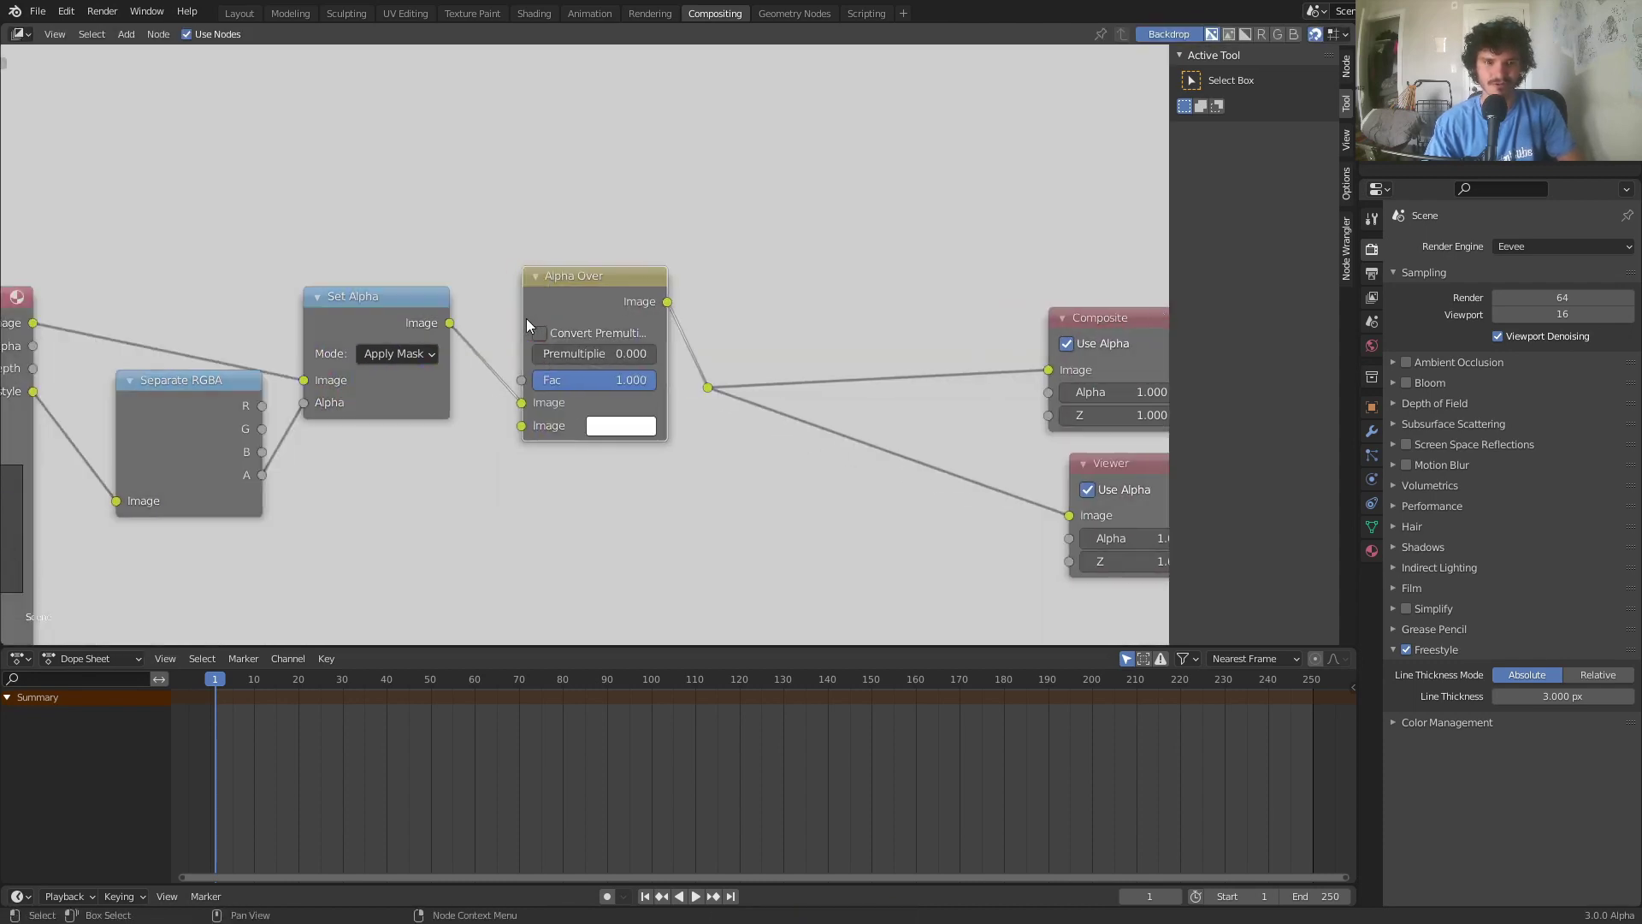
Set the Alpha Over background colour to black, after briefly trying dark red
click(616, 403)
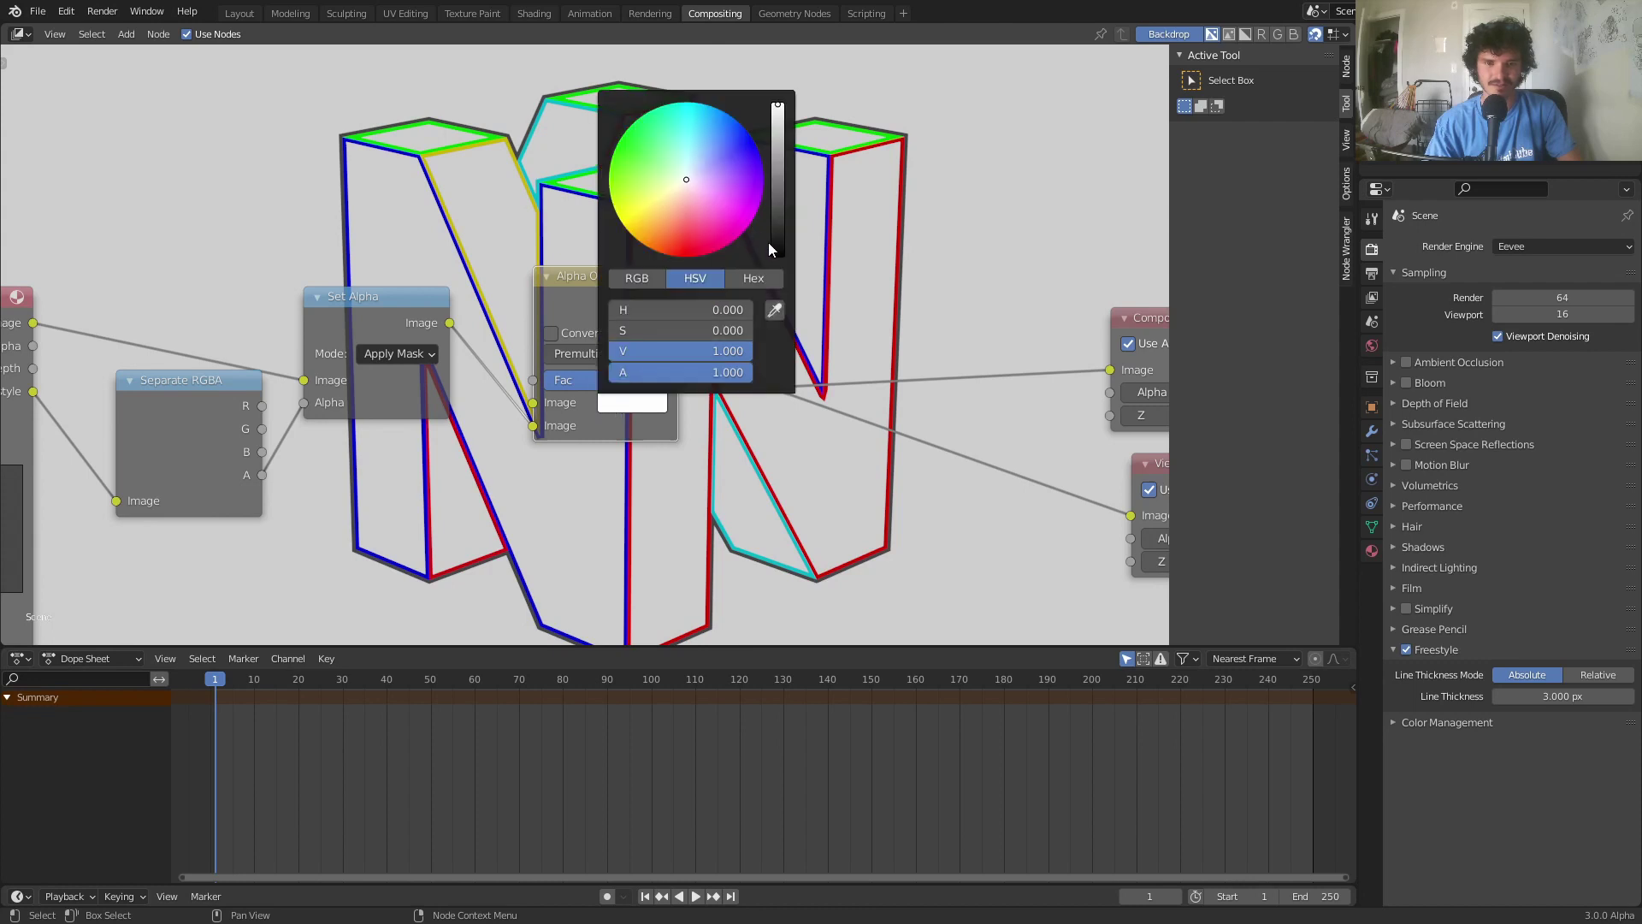
click(770, 246)
click(633, 403)
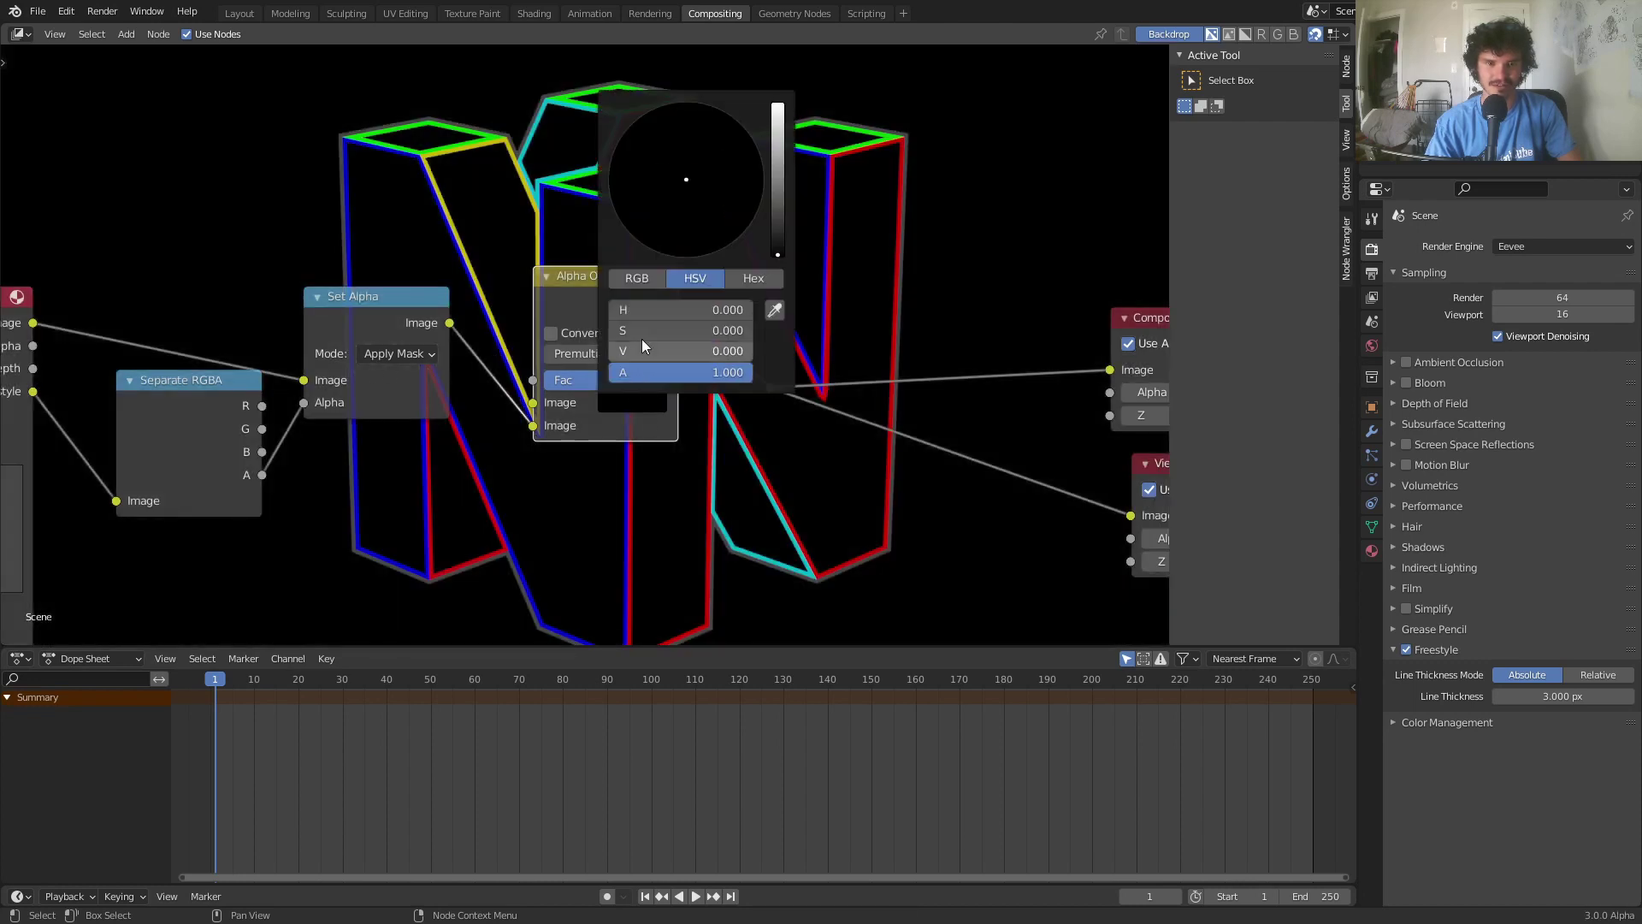
click(772, 195)
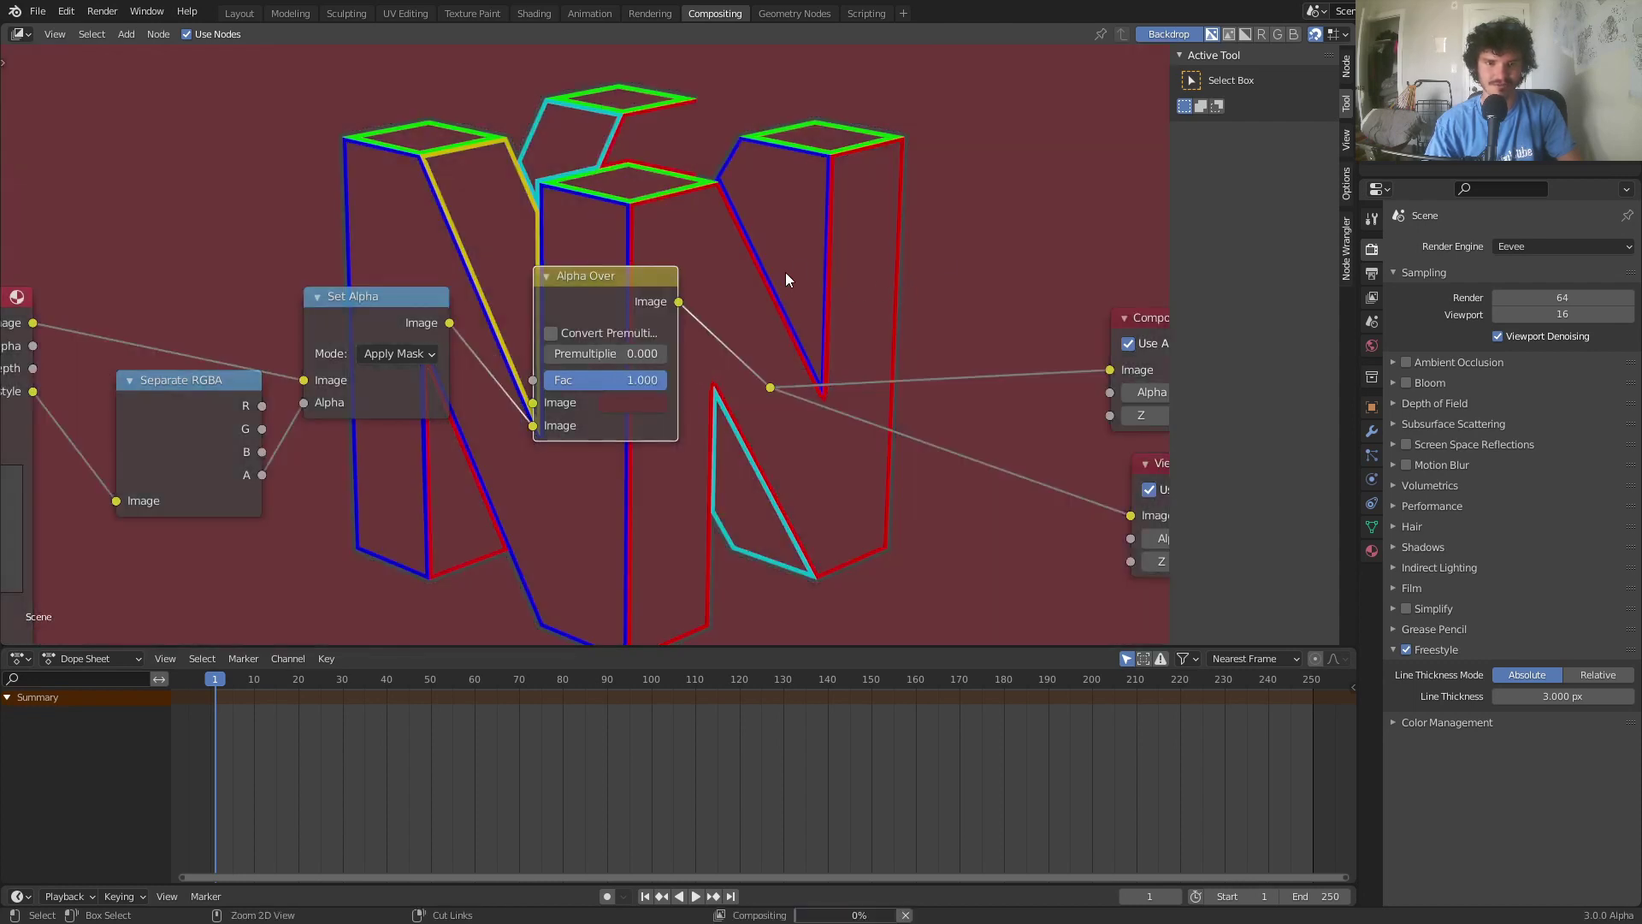
click(628, 404)
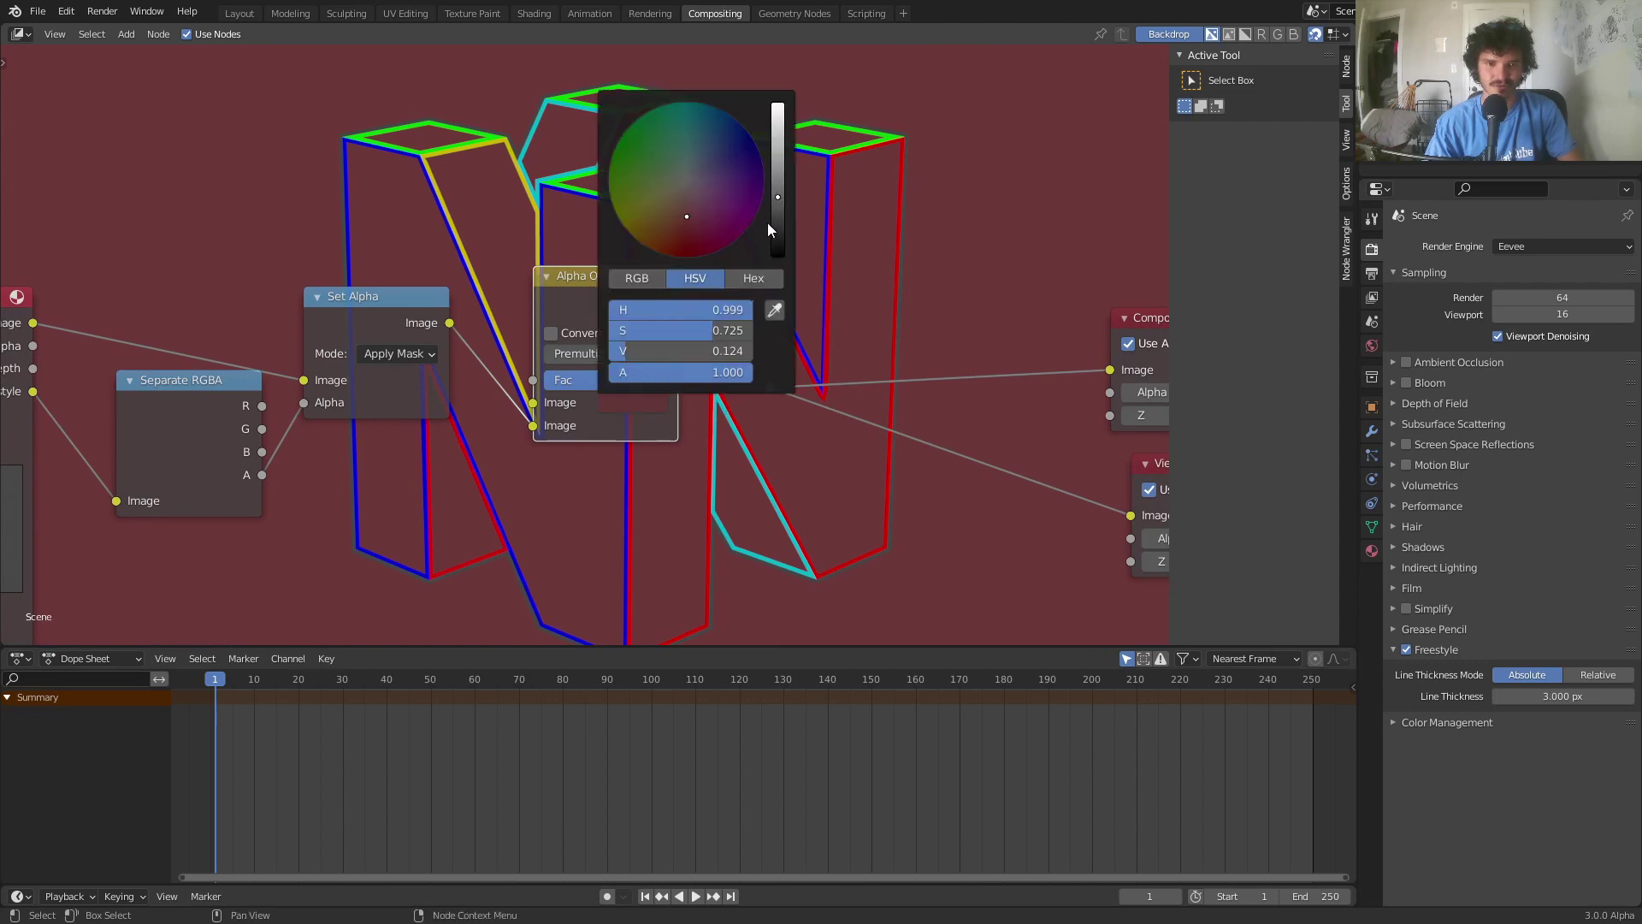
click(771, 225)
middle_drag(643, 252, 637, 301)
Insert a Glare node before the Composite output and fit the backdrop preview
key(shift+a)
text(gl)
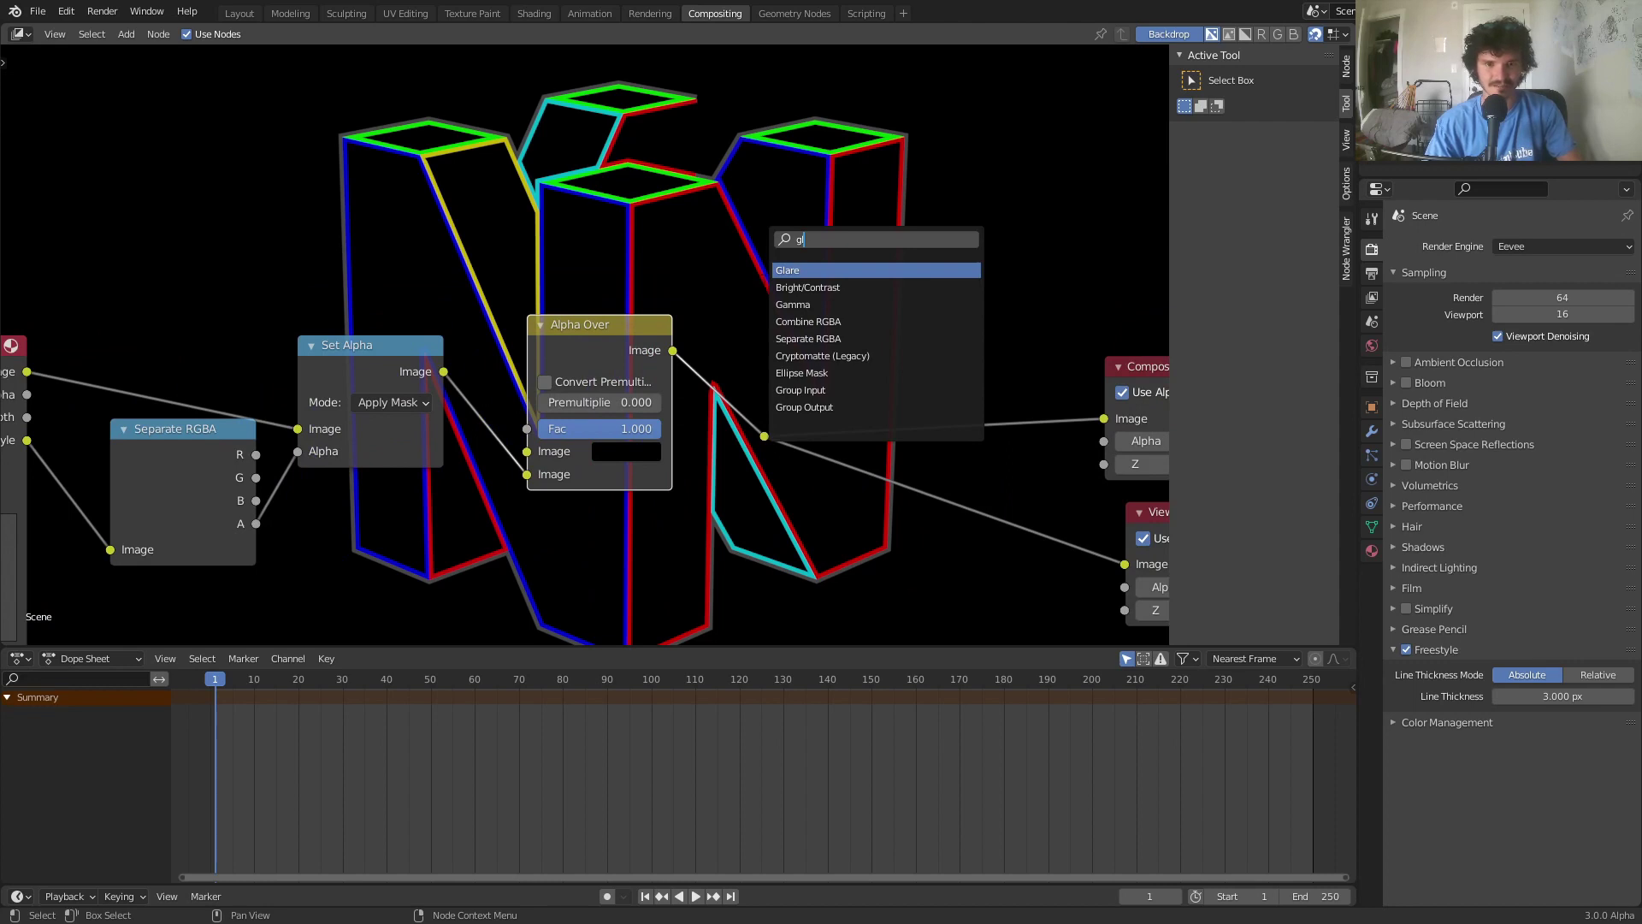
key(Return)
click(954, 323)
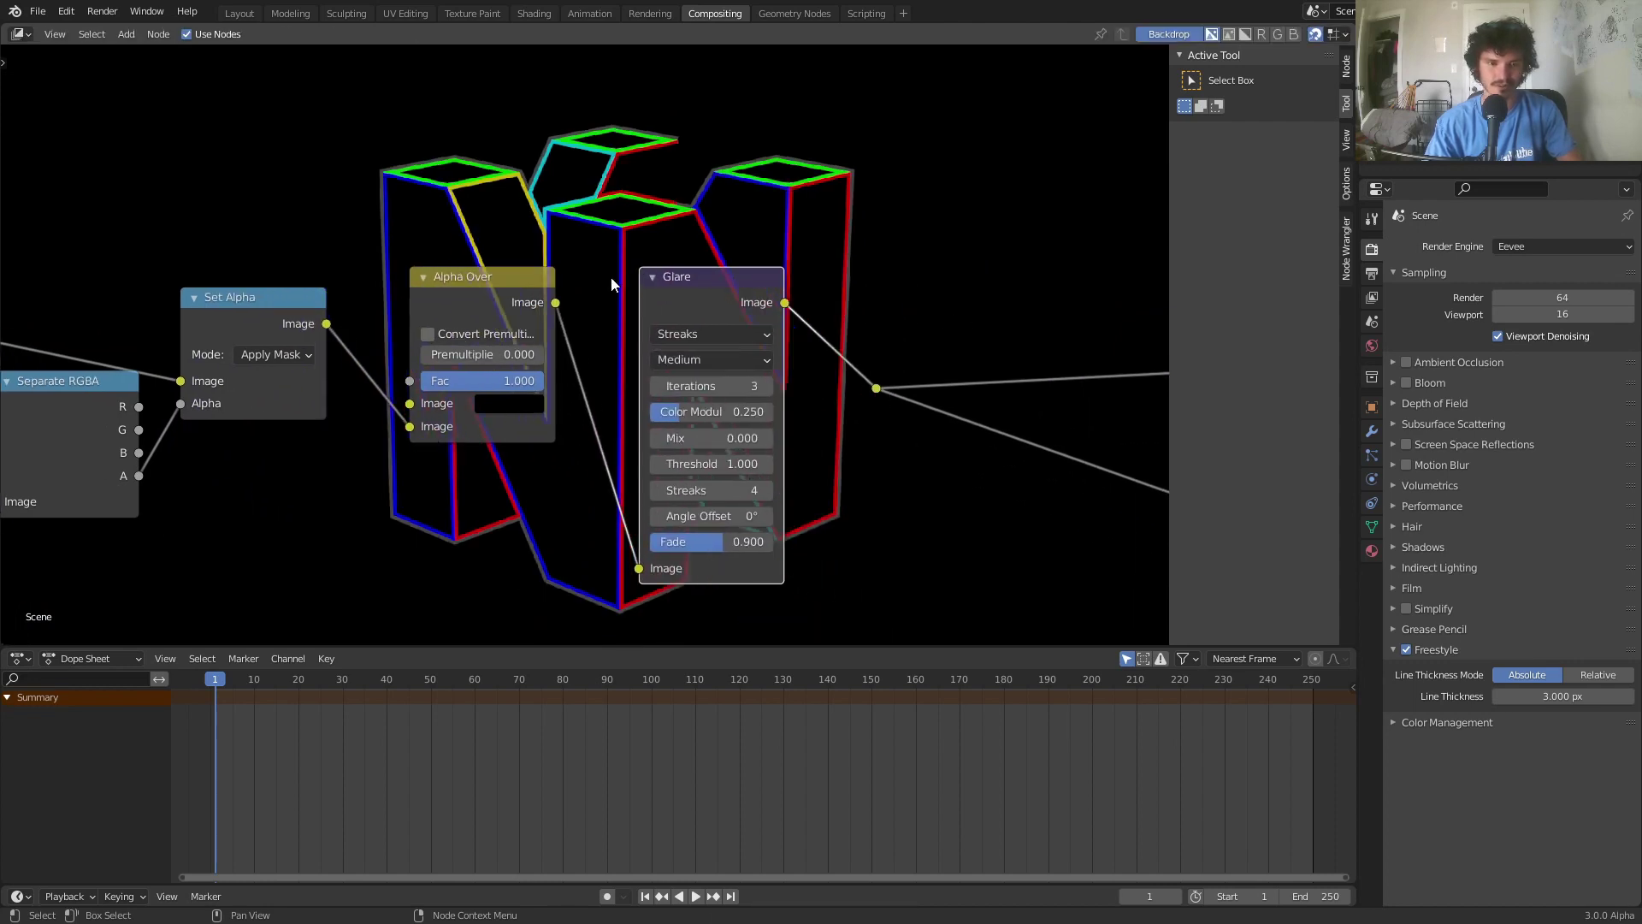
key(v)
key(v)
ctrl+scroll(171, 257, left, 2)
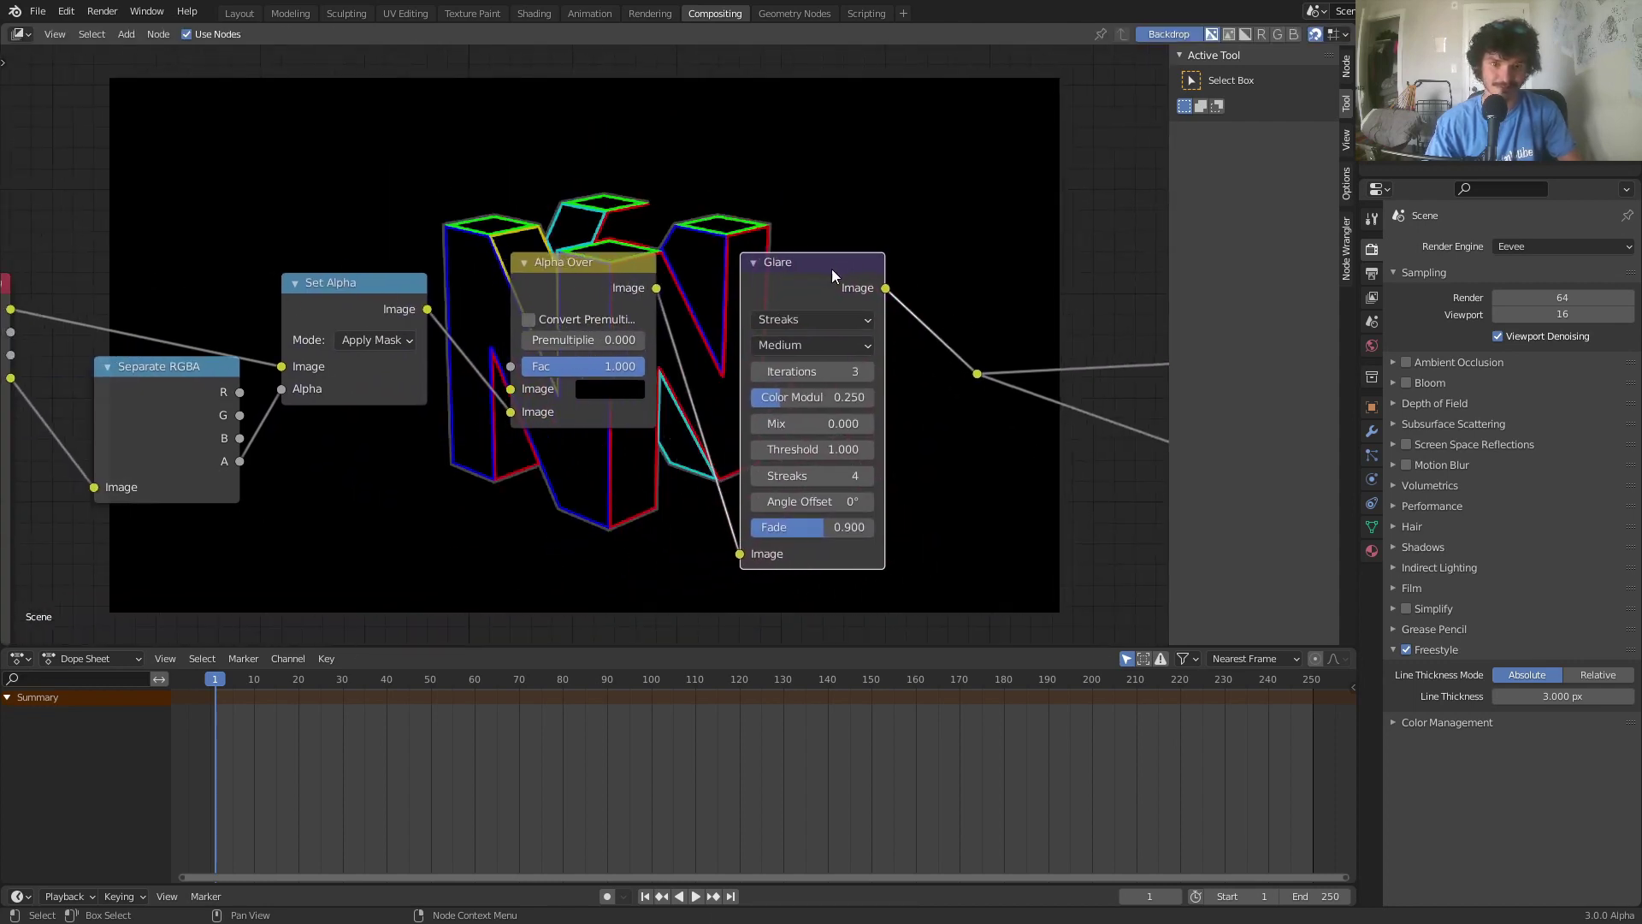
Set the Glare to Fog Glow with threshold 0 and size 9, comparing it muted and unmuted
click(817, 319)
click(804, 375)
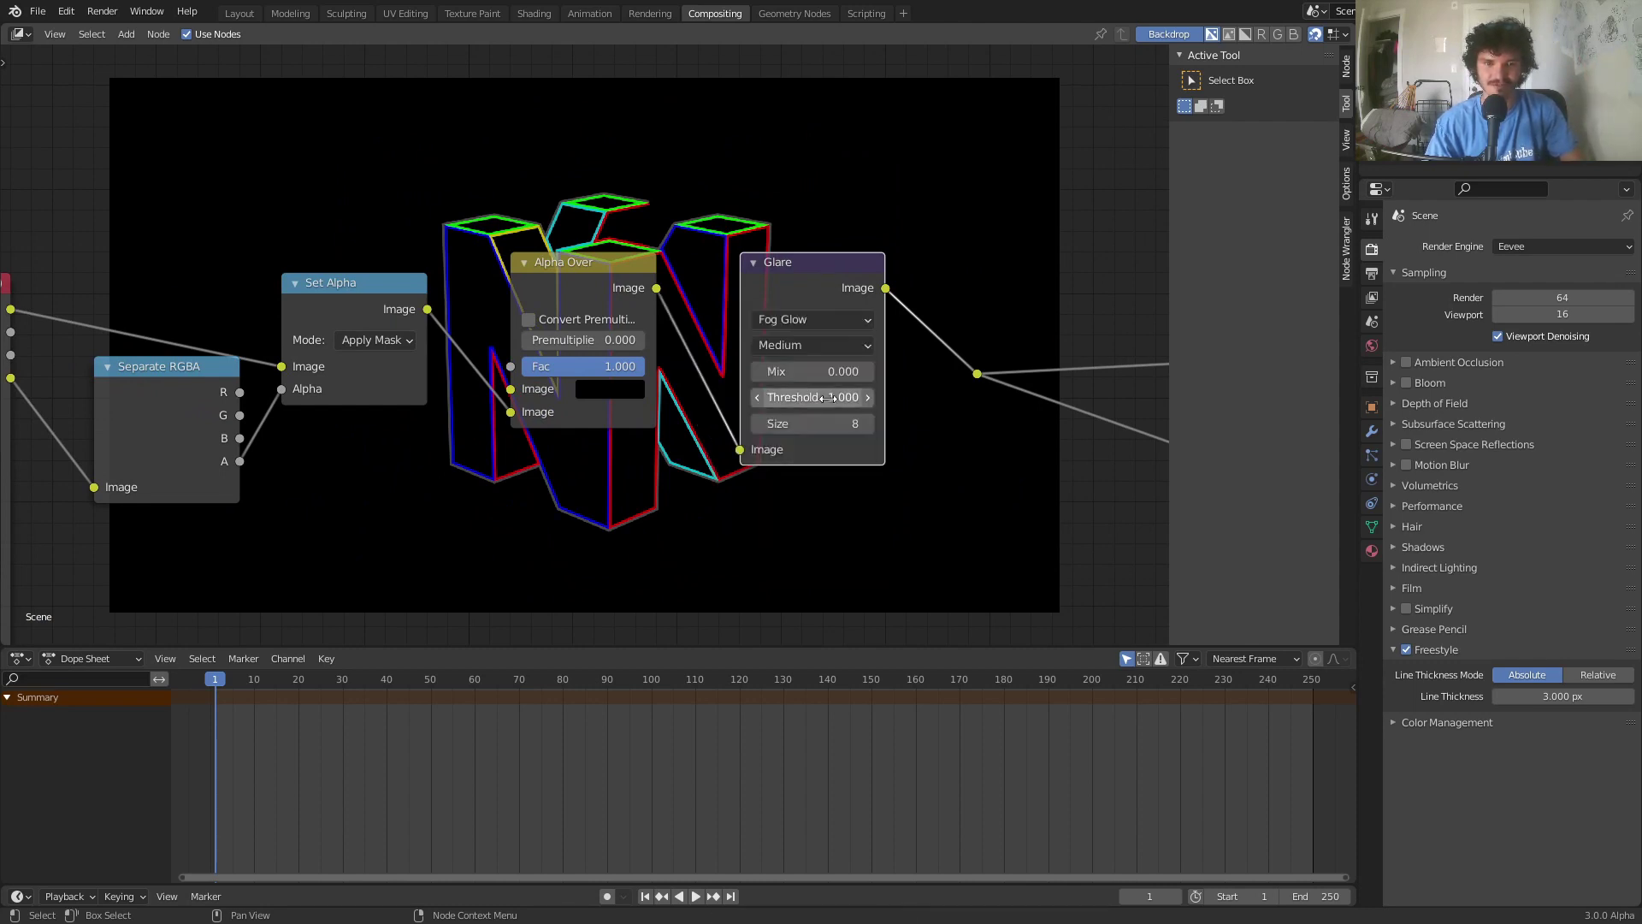
click(827, 398)
text(0)
key(Return)
middle_drag(656, 291, 753, 403)
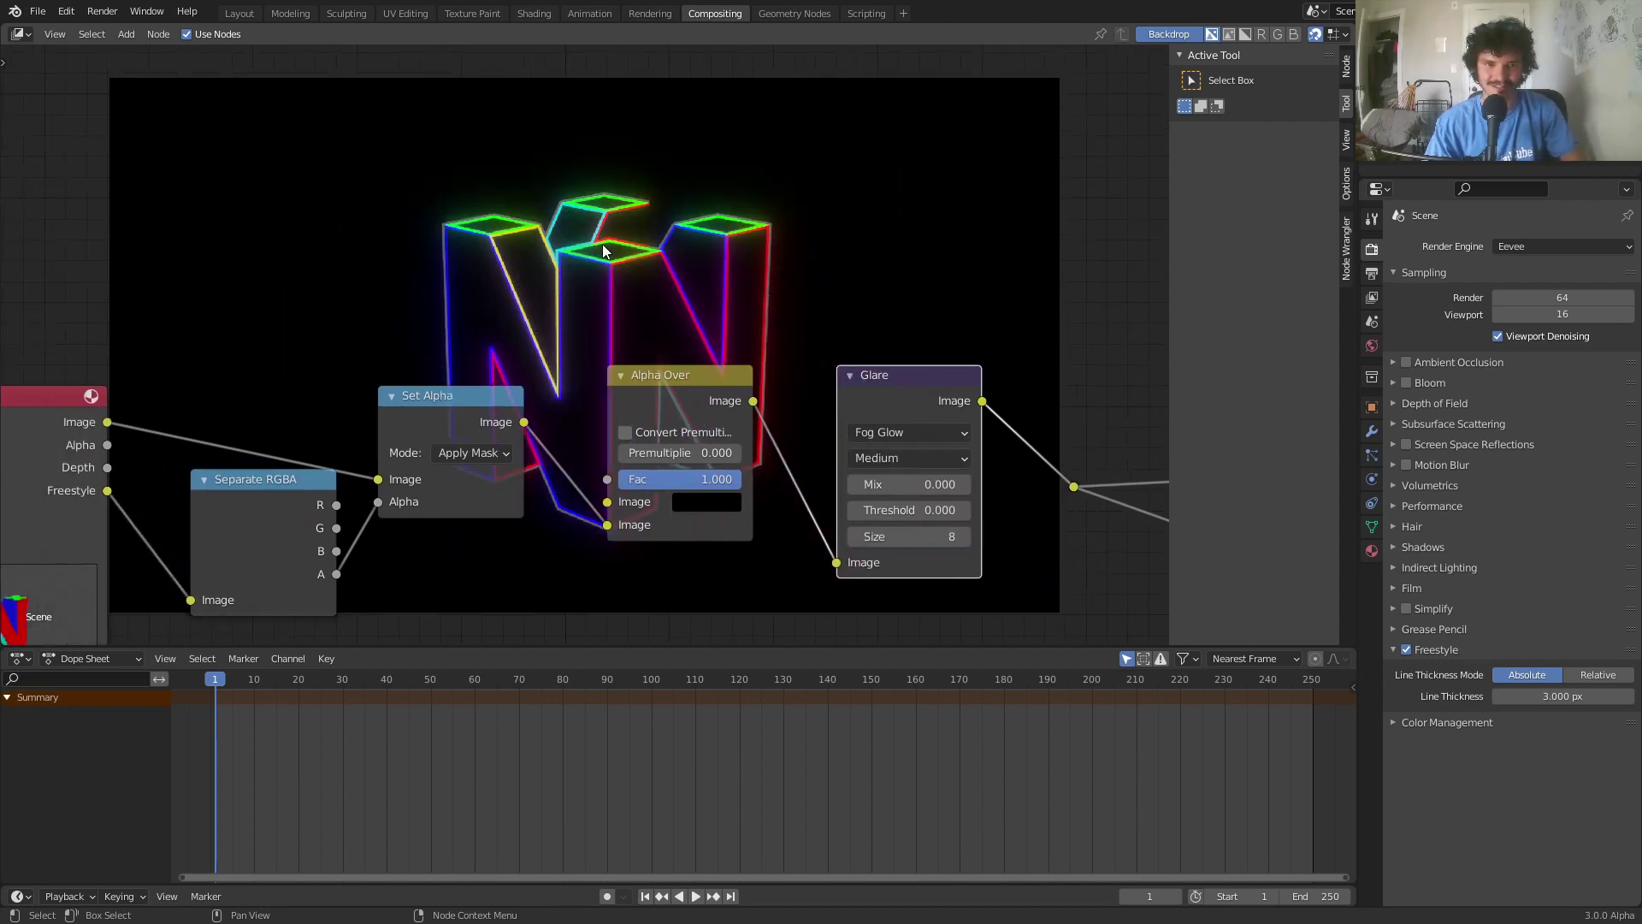
click(963, 536)
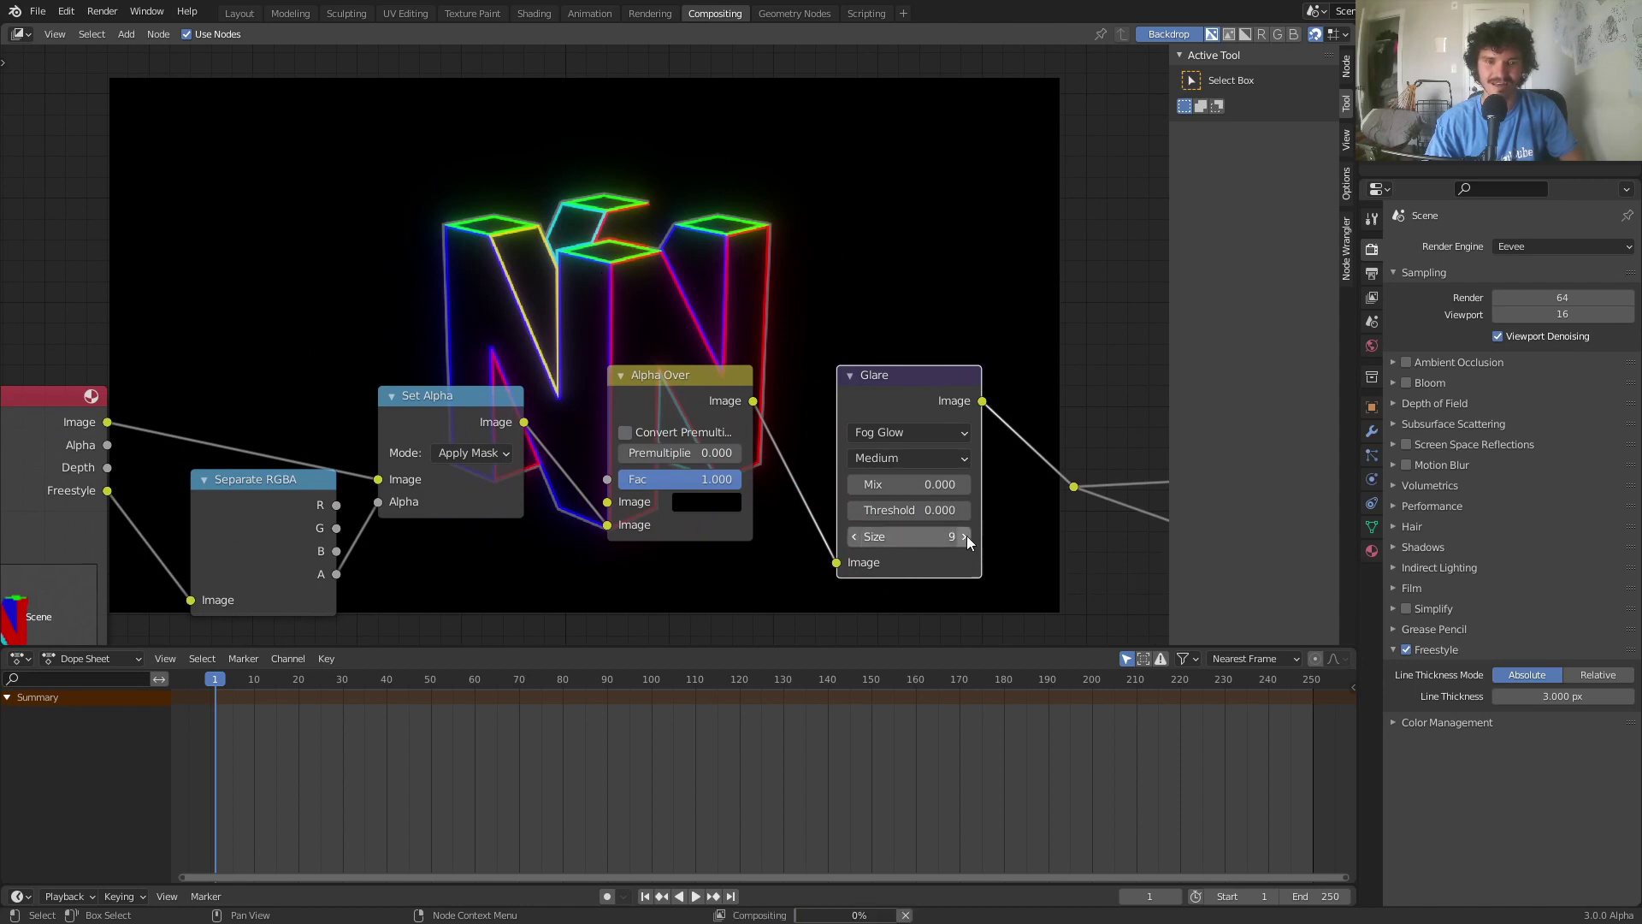
key(m)
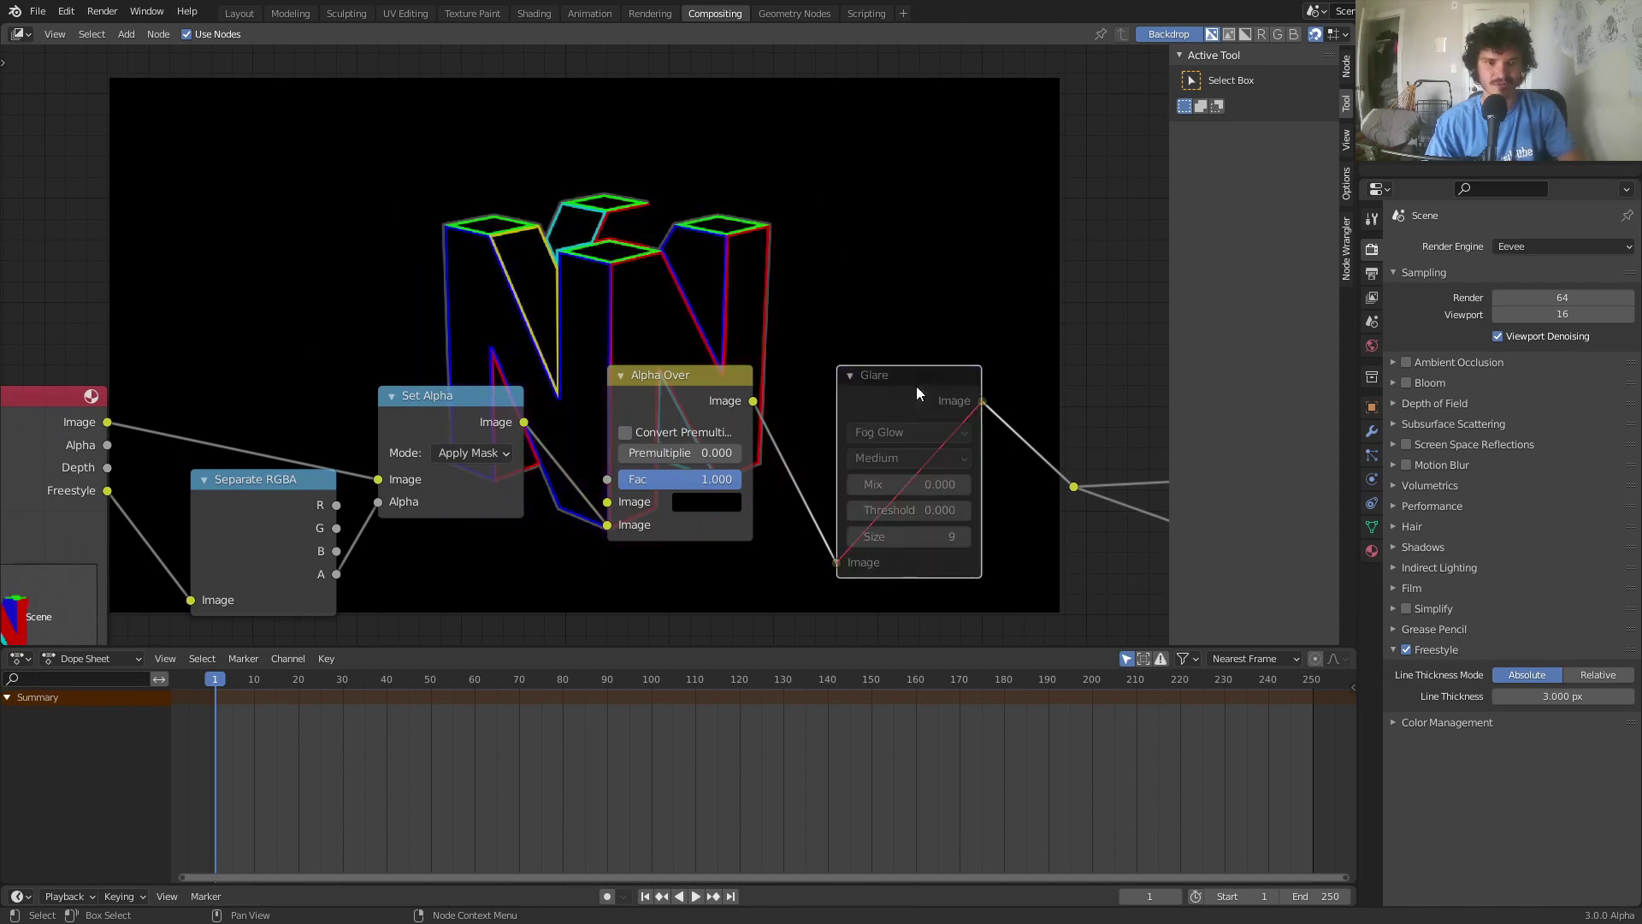
key(m)
Preview Render Layers in the backdrop, then feed the Viewer from the Glare result again
middle_drag(642, 375, 661, 352)
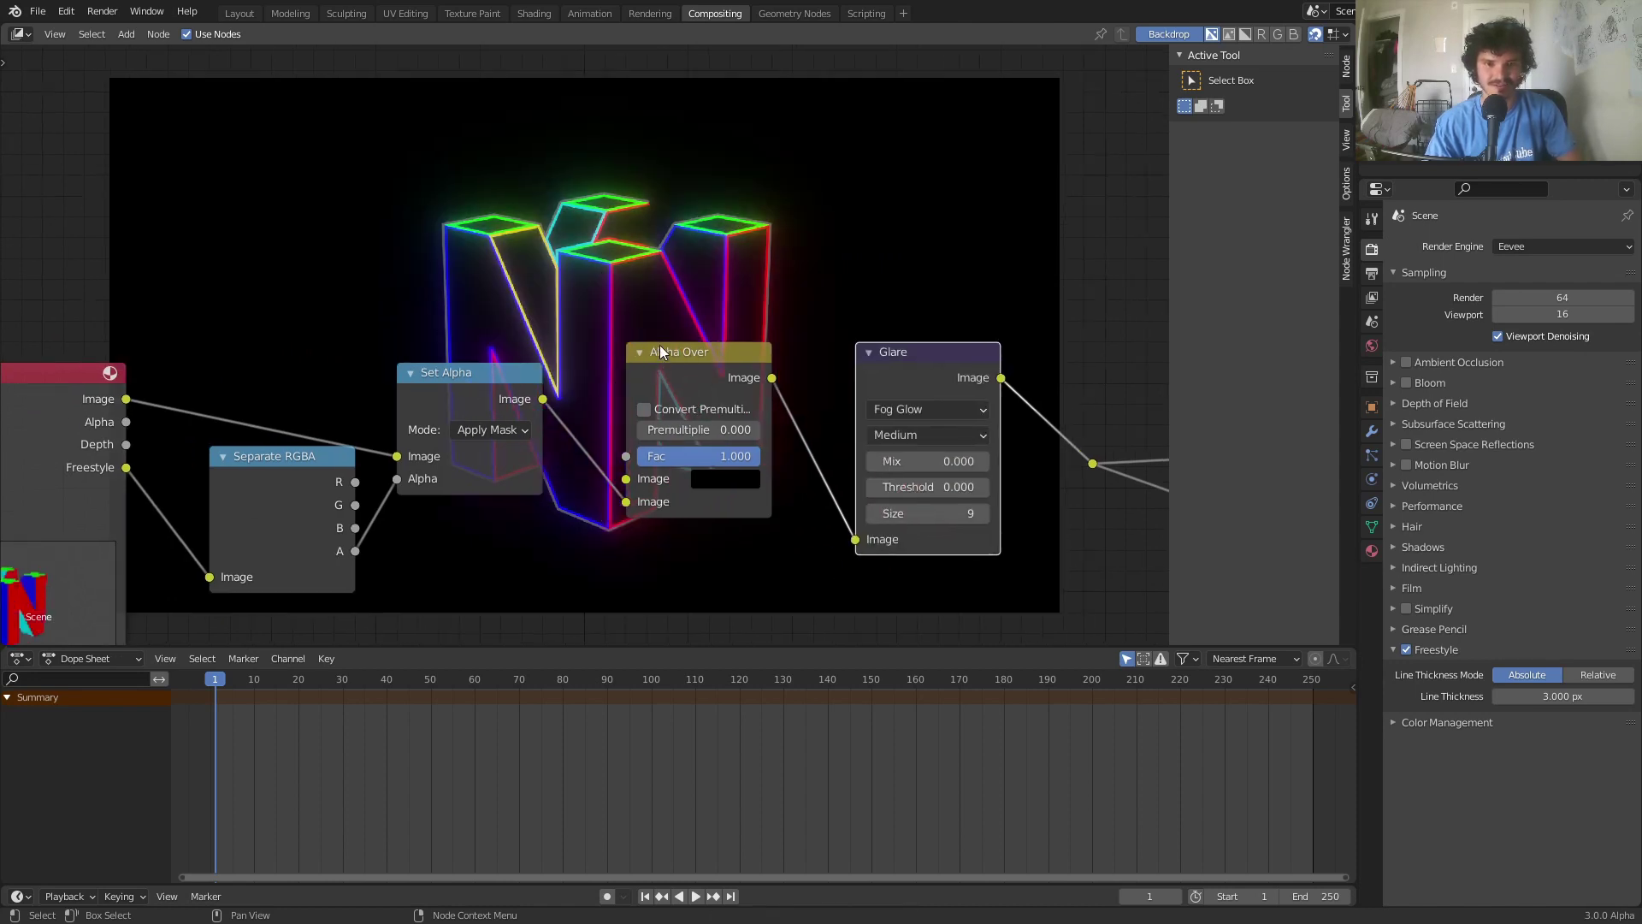
ctrl+shift+click(99, 380)
key(Home)
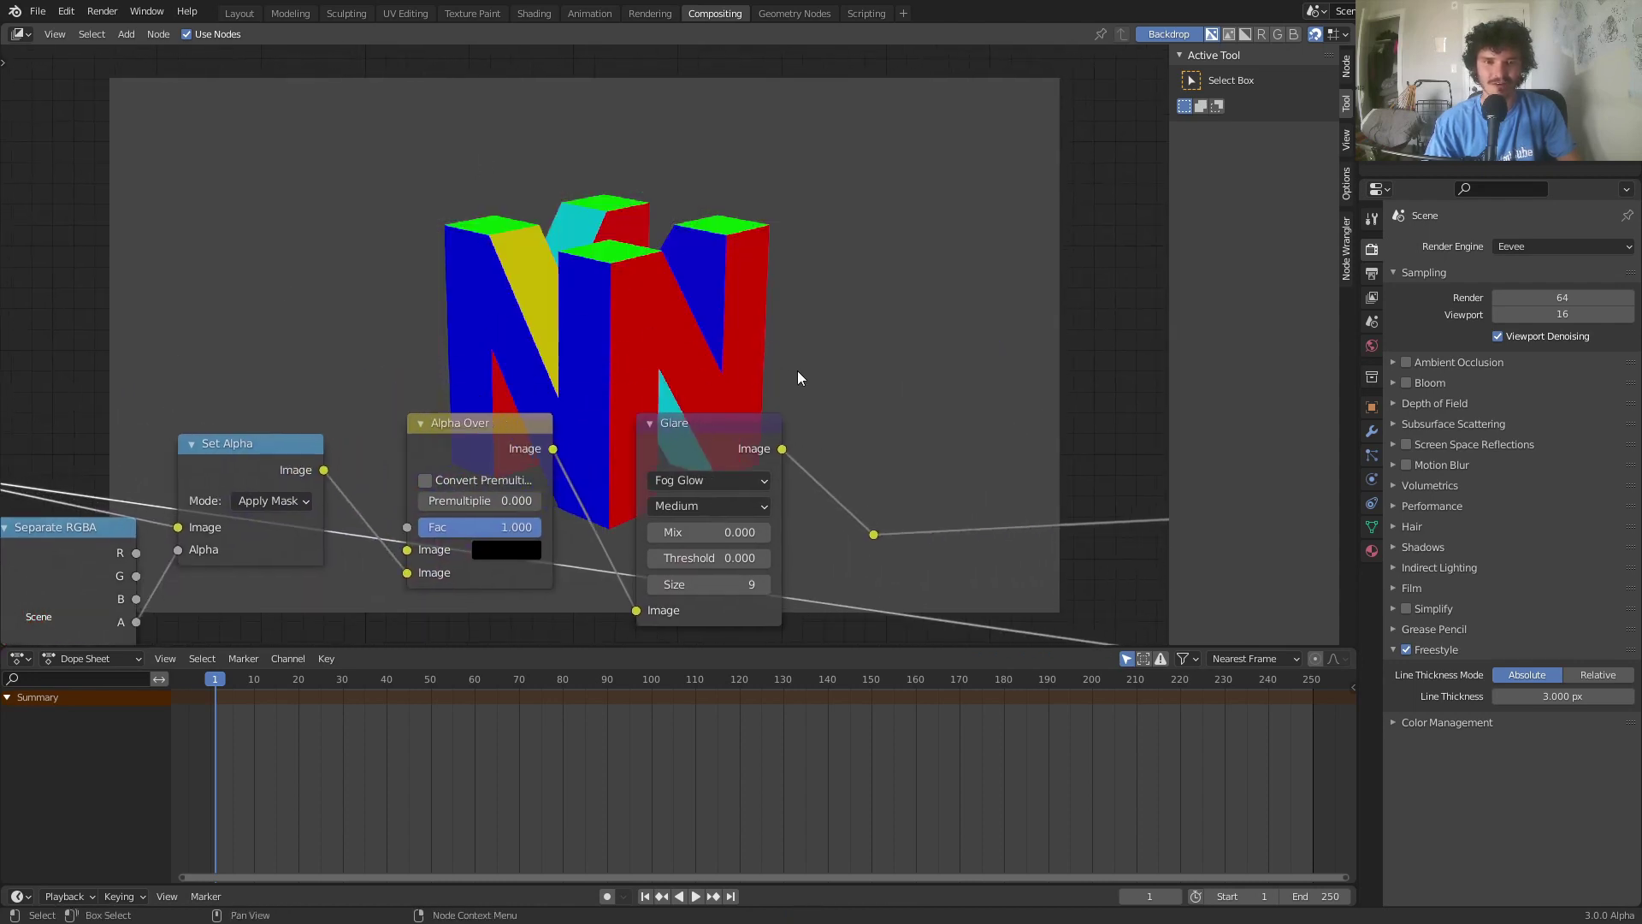
middle_drag(798, 377, 577, 352)
ctrl+shift+click(653, 511)
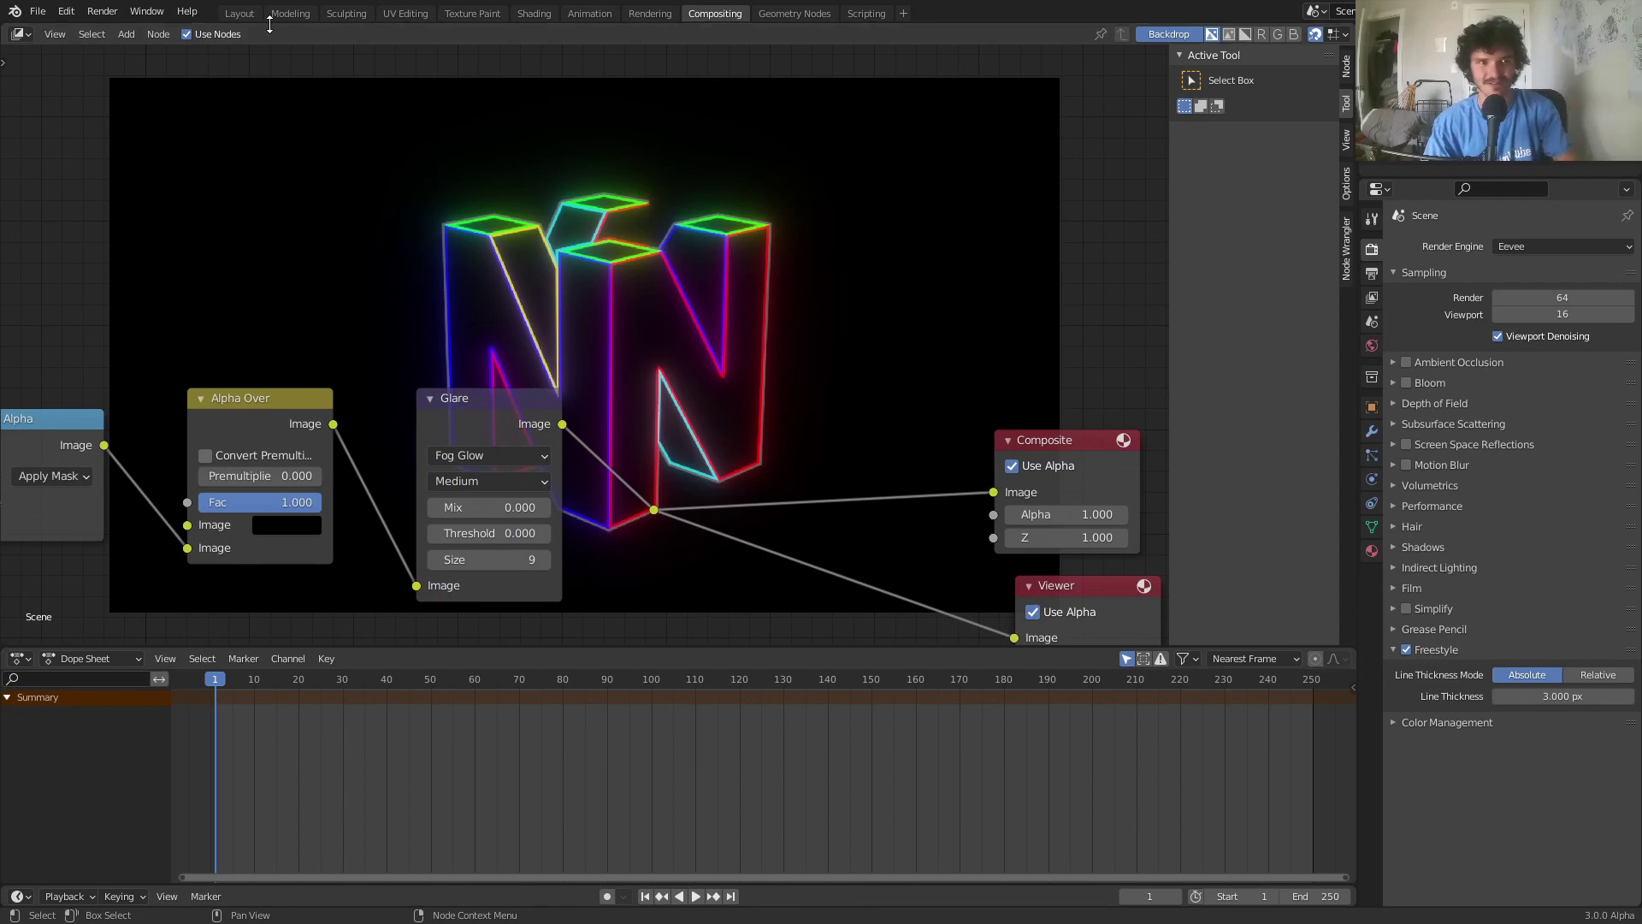
In Layout, look through the camera with Lock Camera to View, orbit to frame the N, and return to Object Mode
click(240, 13)
click(1149, 208)
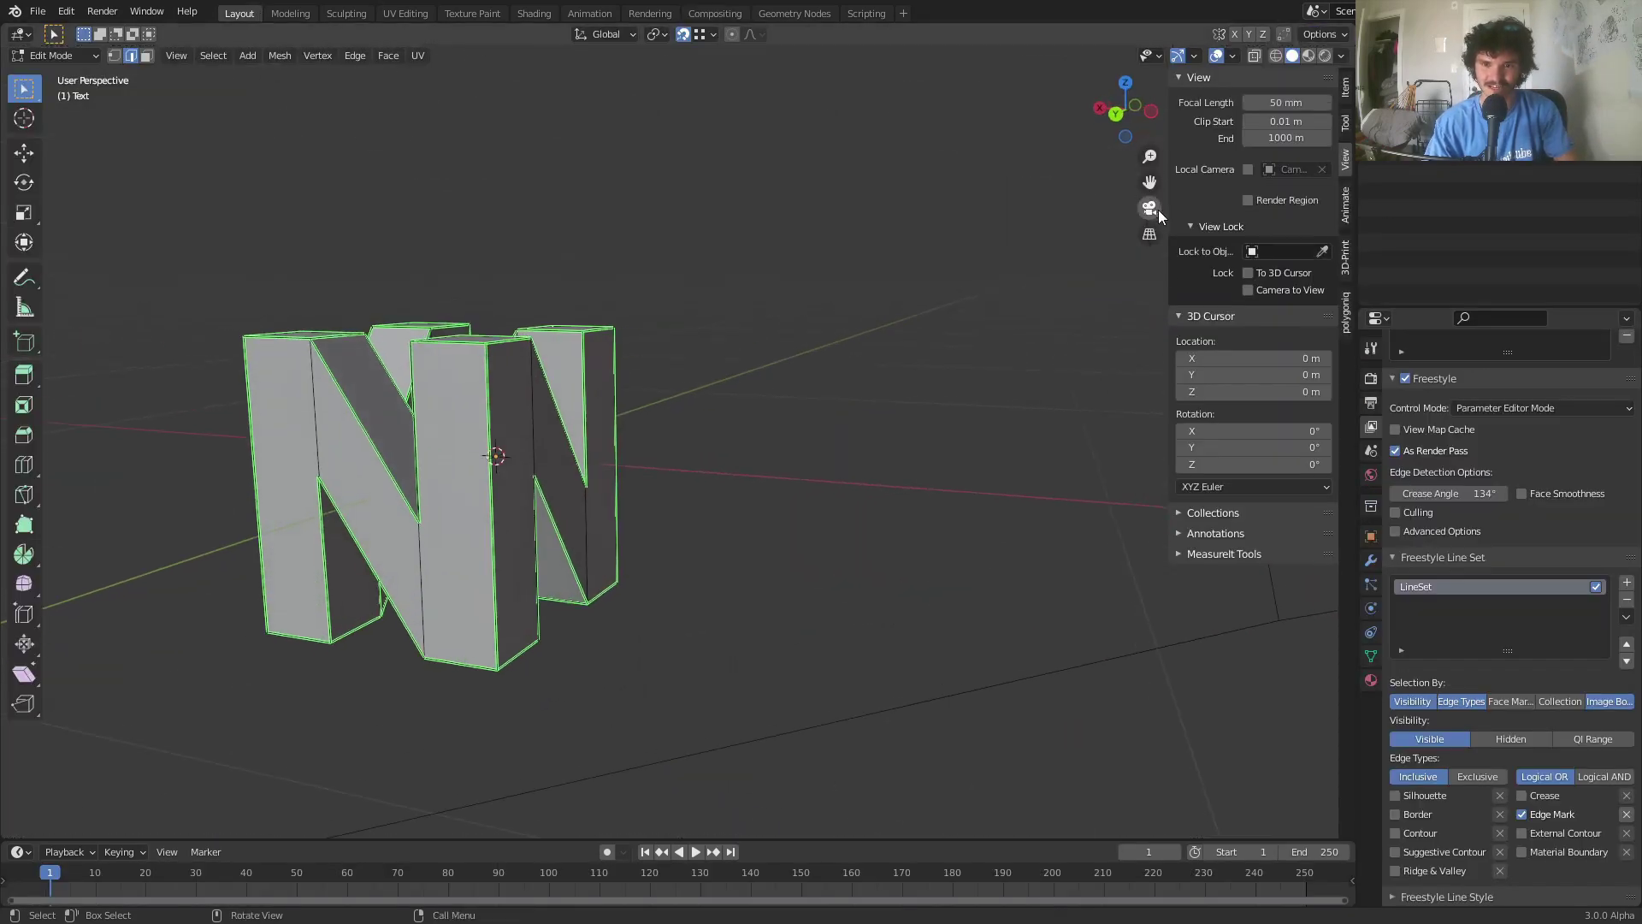
click(1149, 208)
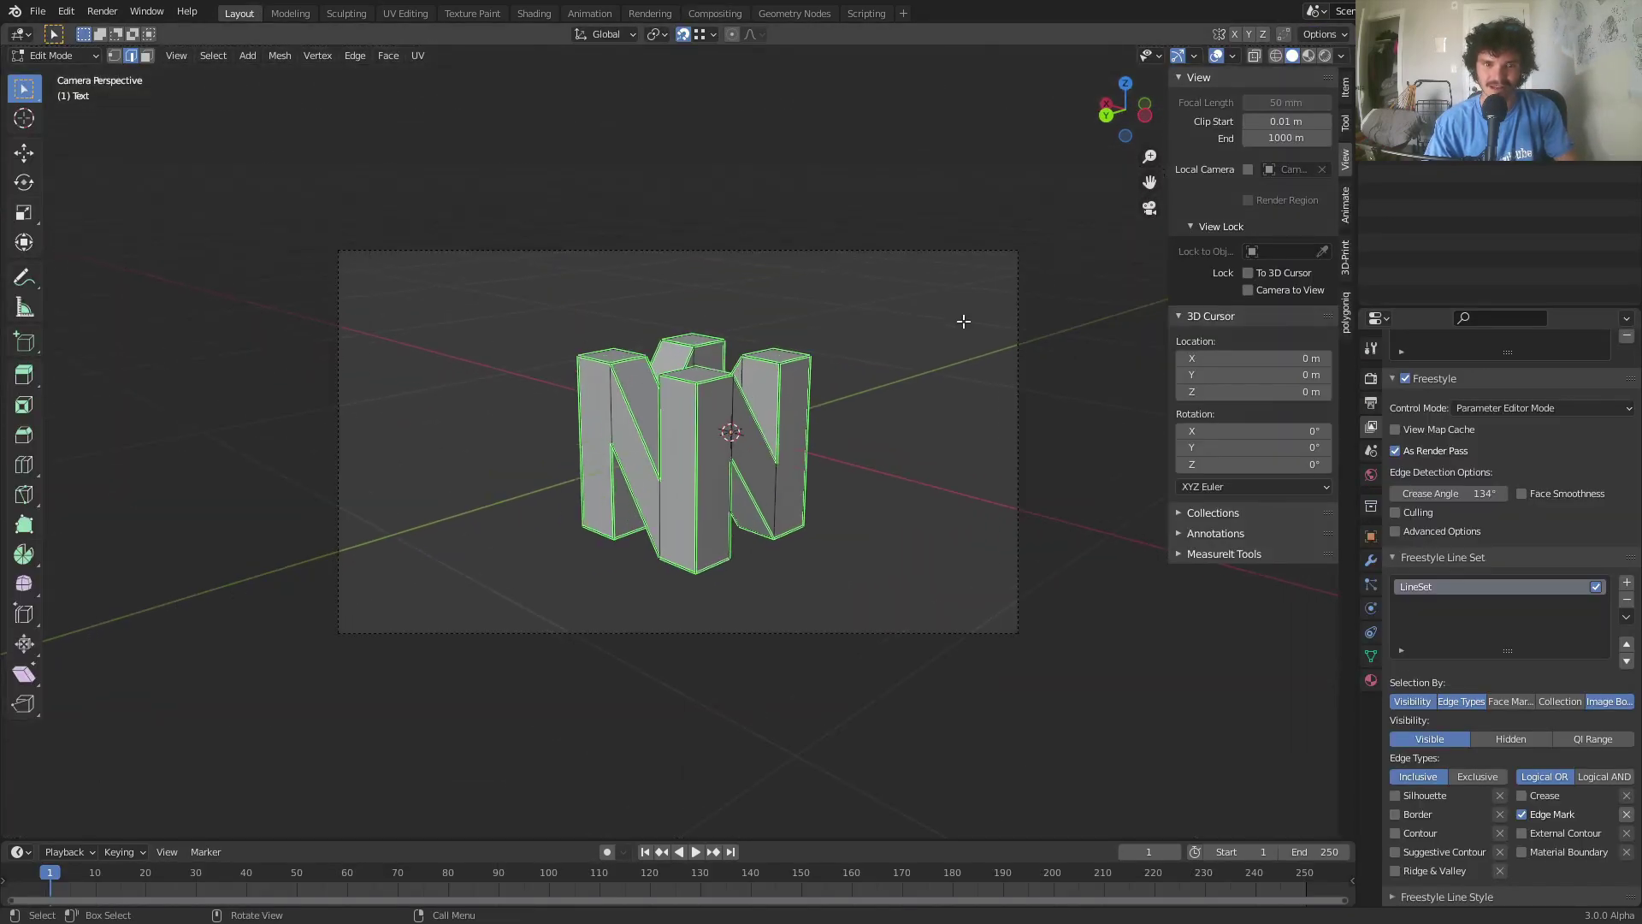
click(1254, 290)
mouse_move(826, 364)
middle_down()
mouse_move(780, 356)
mouse_move(798, 370)
middle_up()
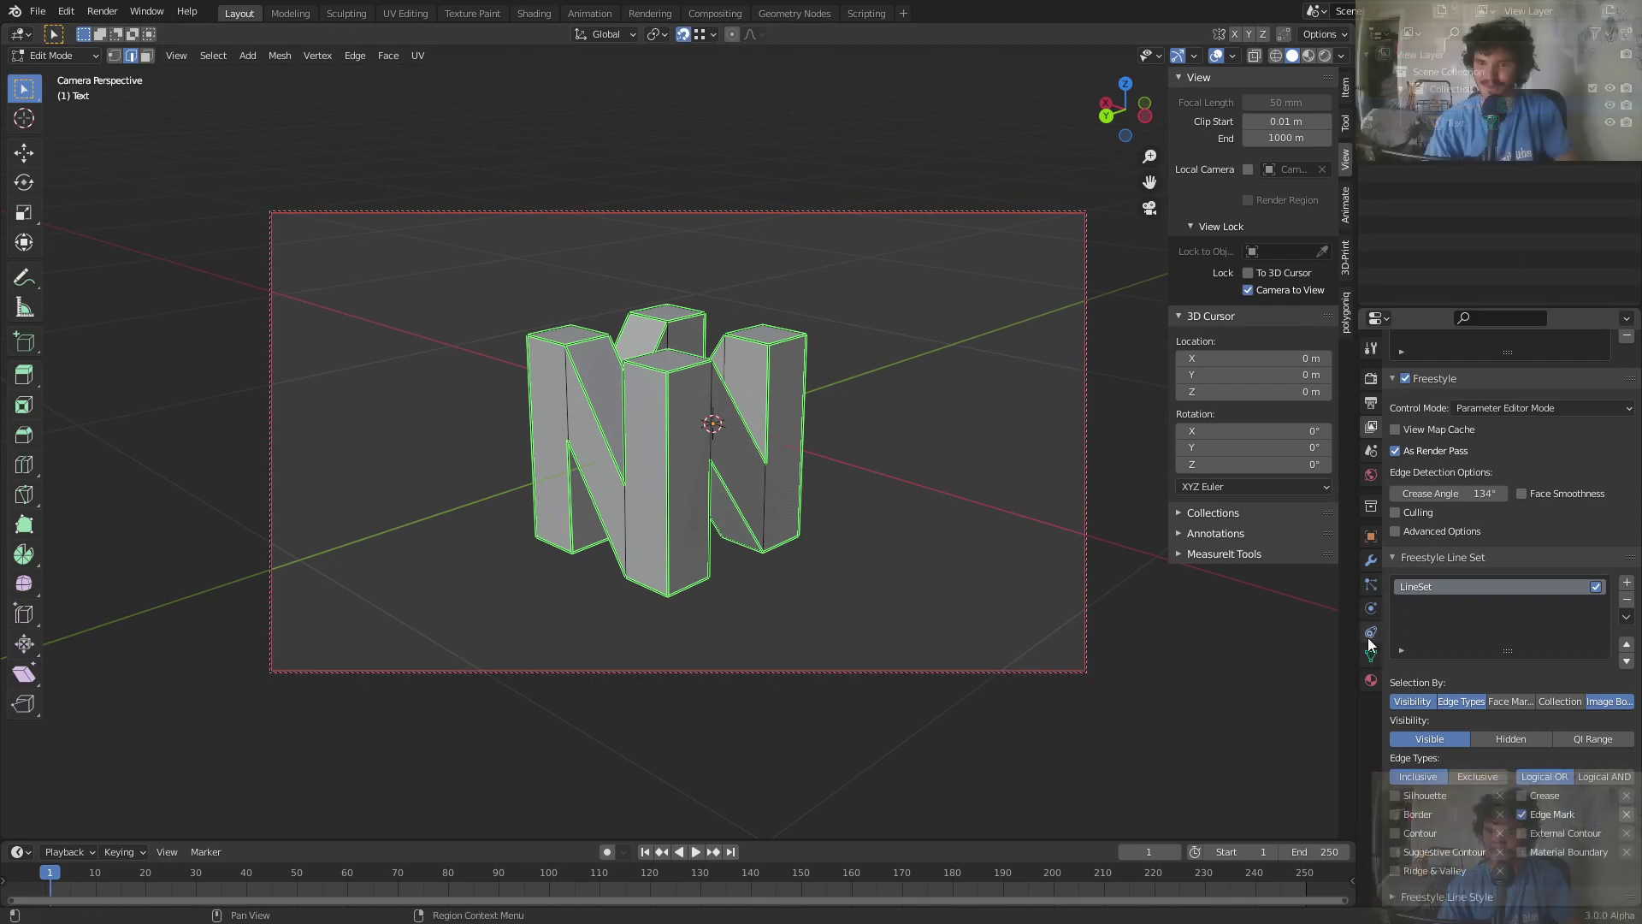
key(Tab)
Set the camera's focal length to 57.7 mm and reselect the N
click(1419, 111)
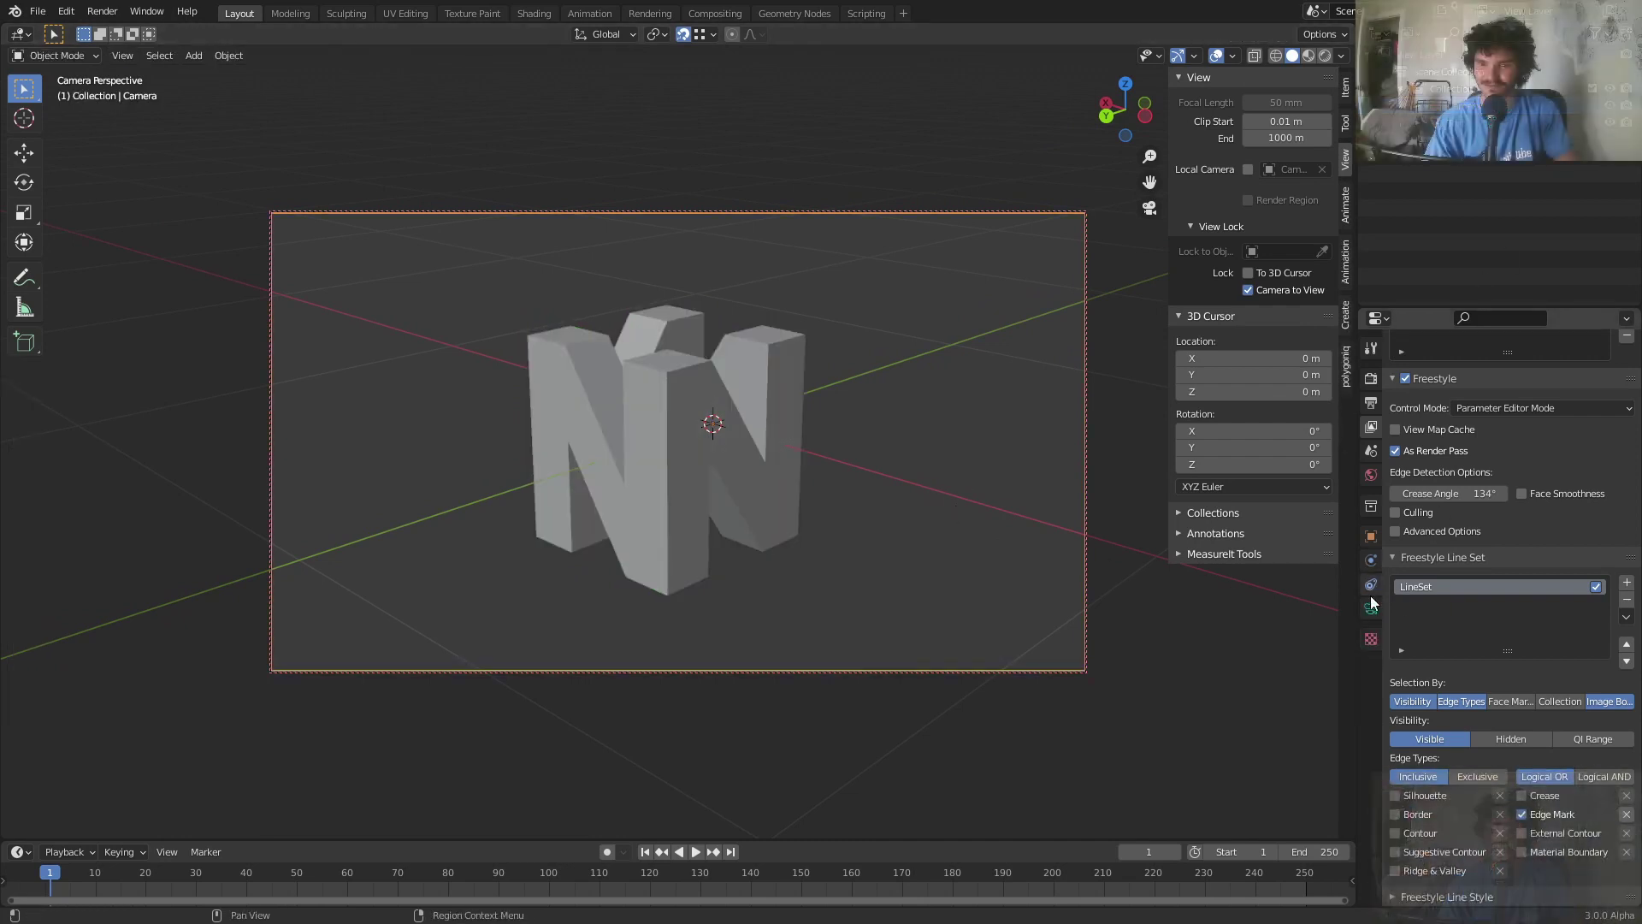
click(1371, 608)
drag(1539, 454, 1573, 454)
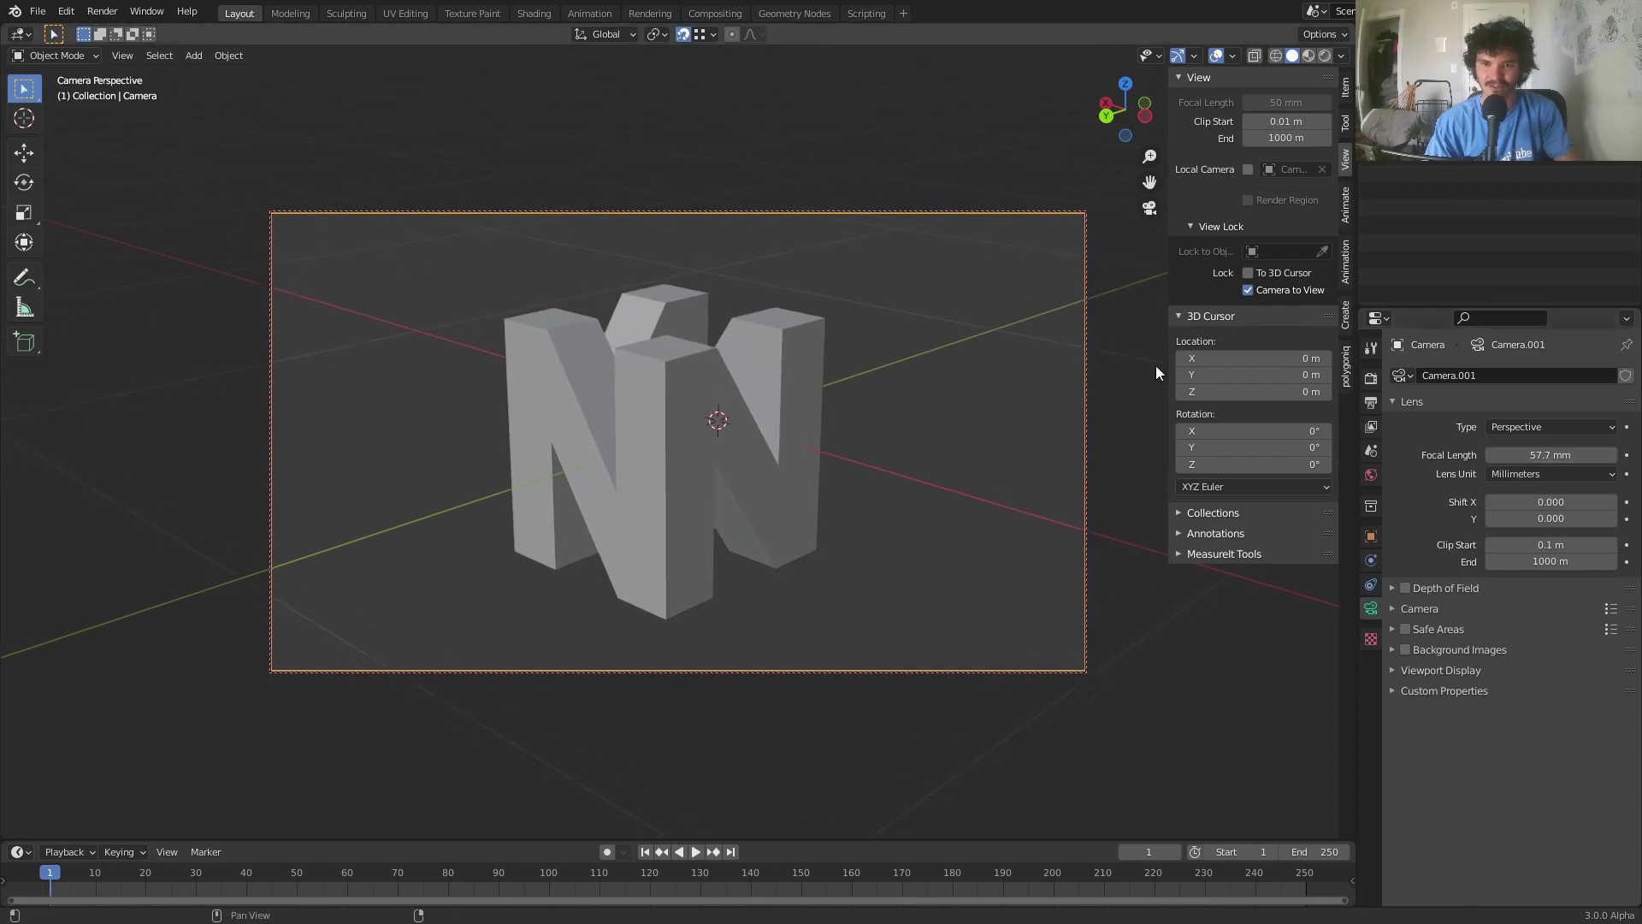
click(780, 410)
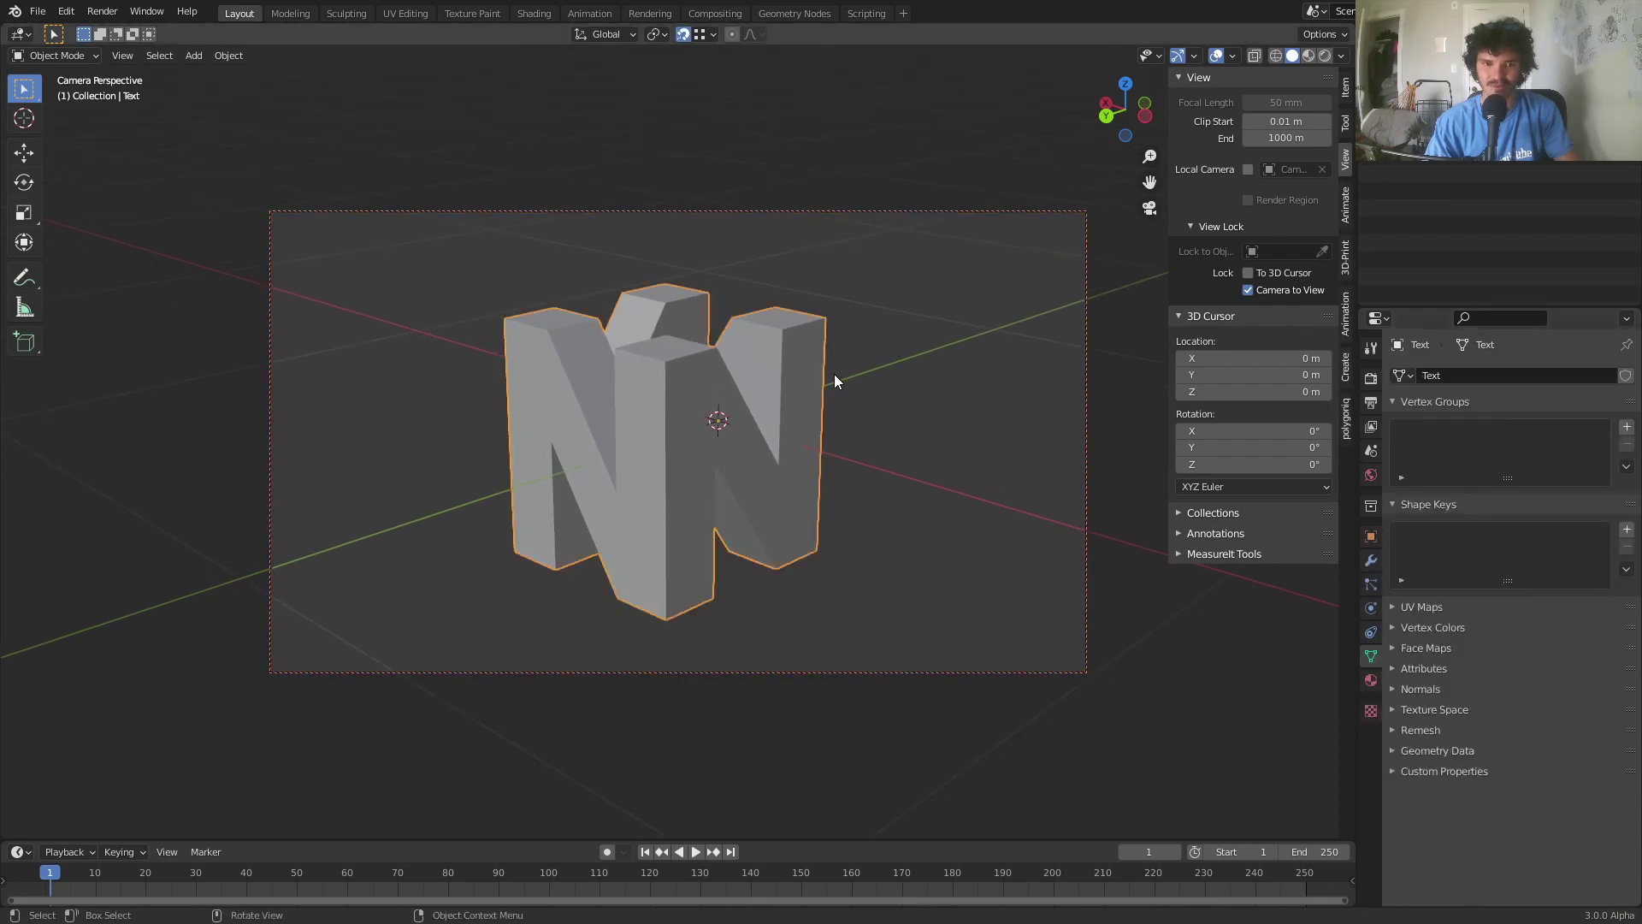
Set the N's origin to its geometry, after undoing a trial rotation
key(r)
click(873, 286)
key(ctrl+z)
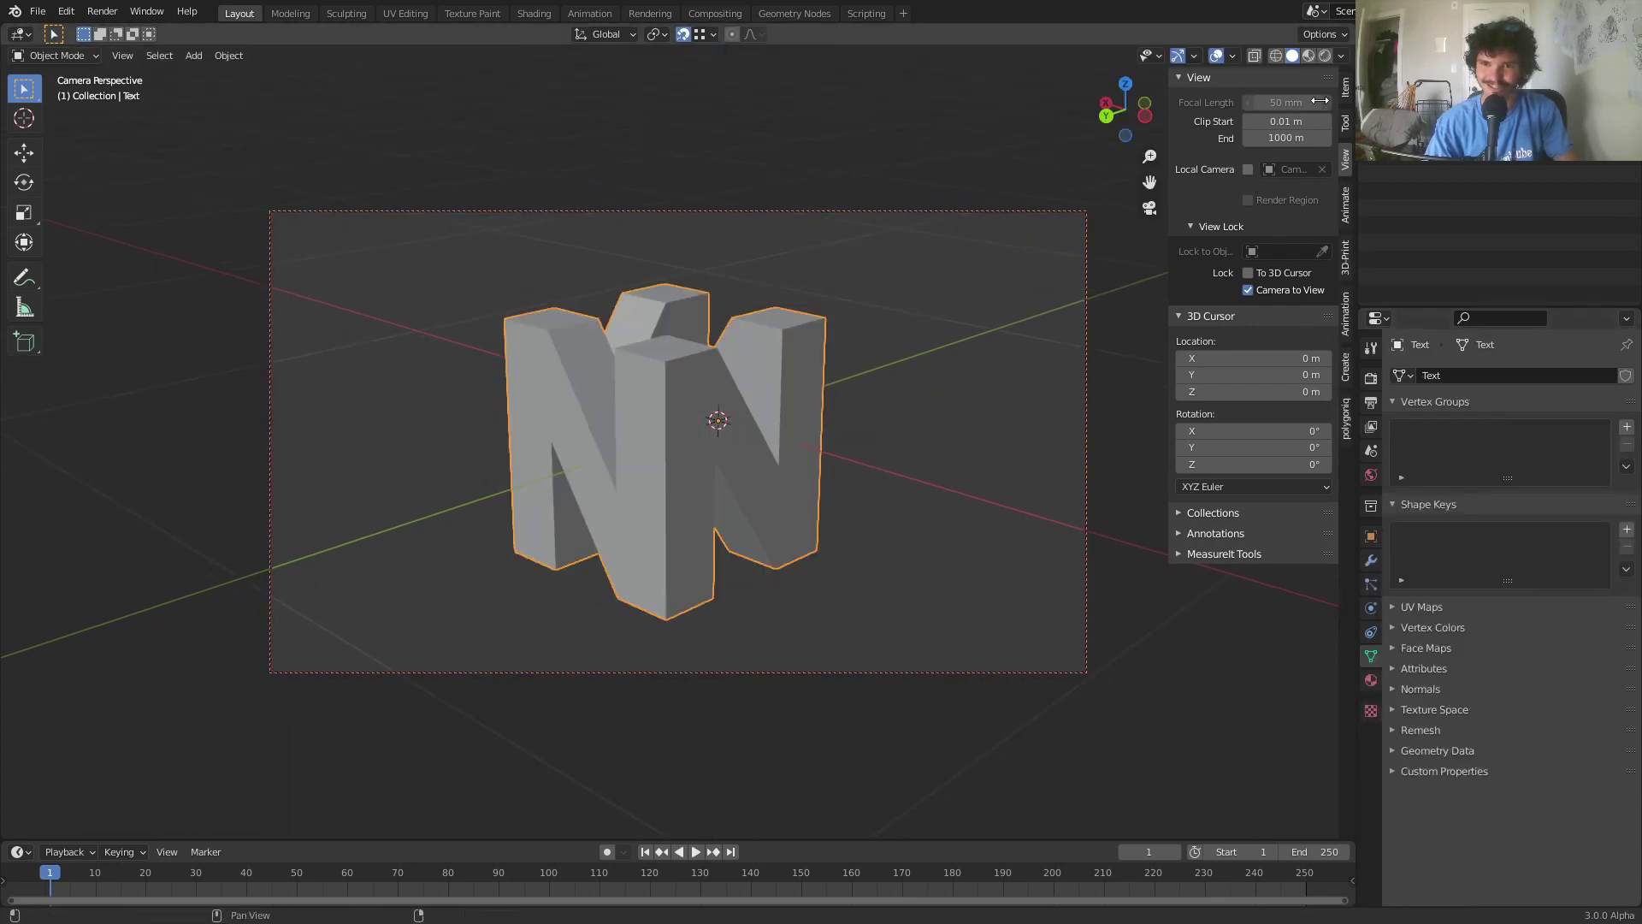
click(1345, 88)
click(231, 55)
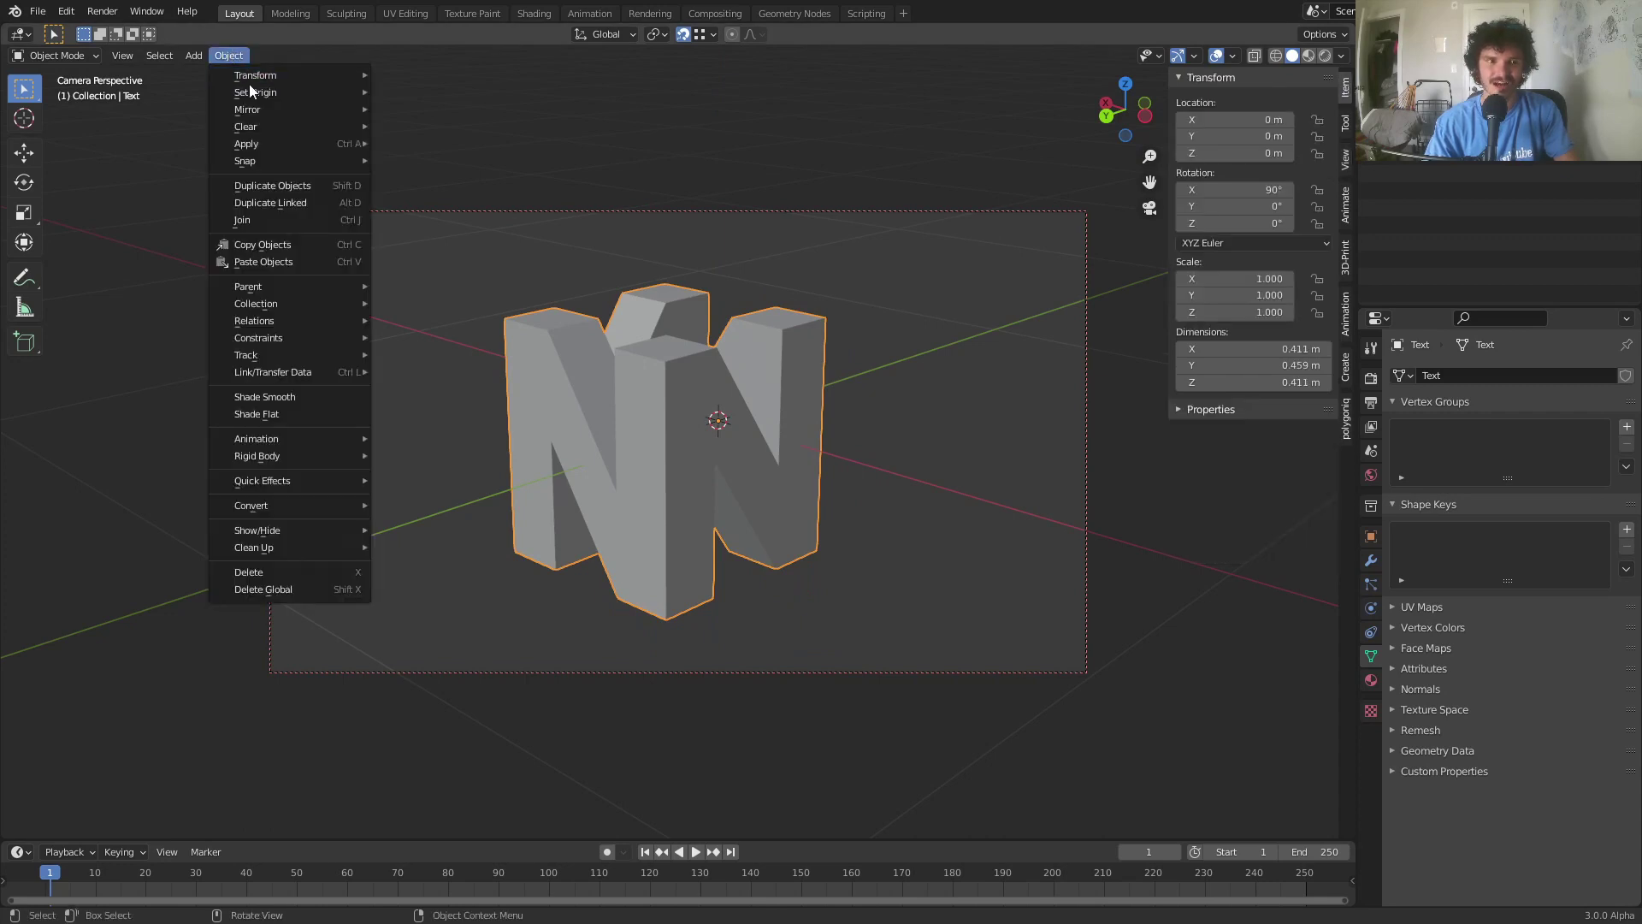
mouse_move(255, 90)
click(419, 112)
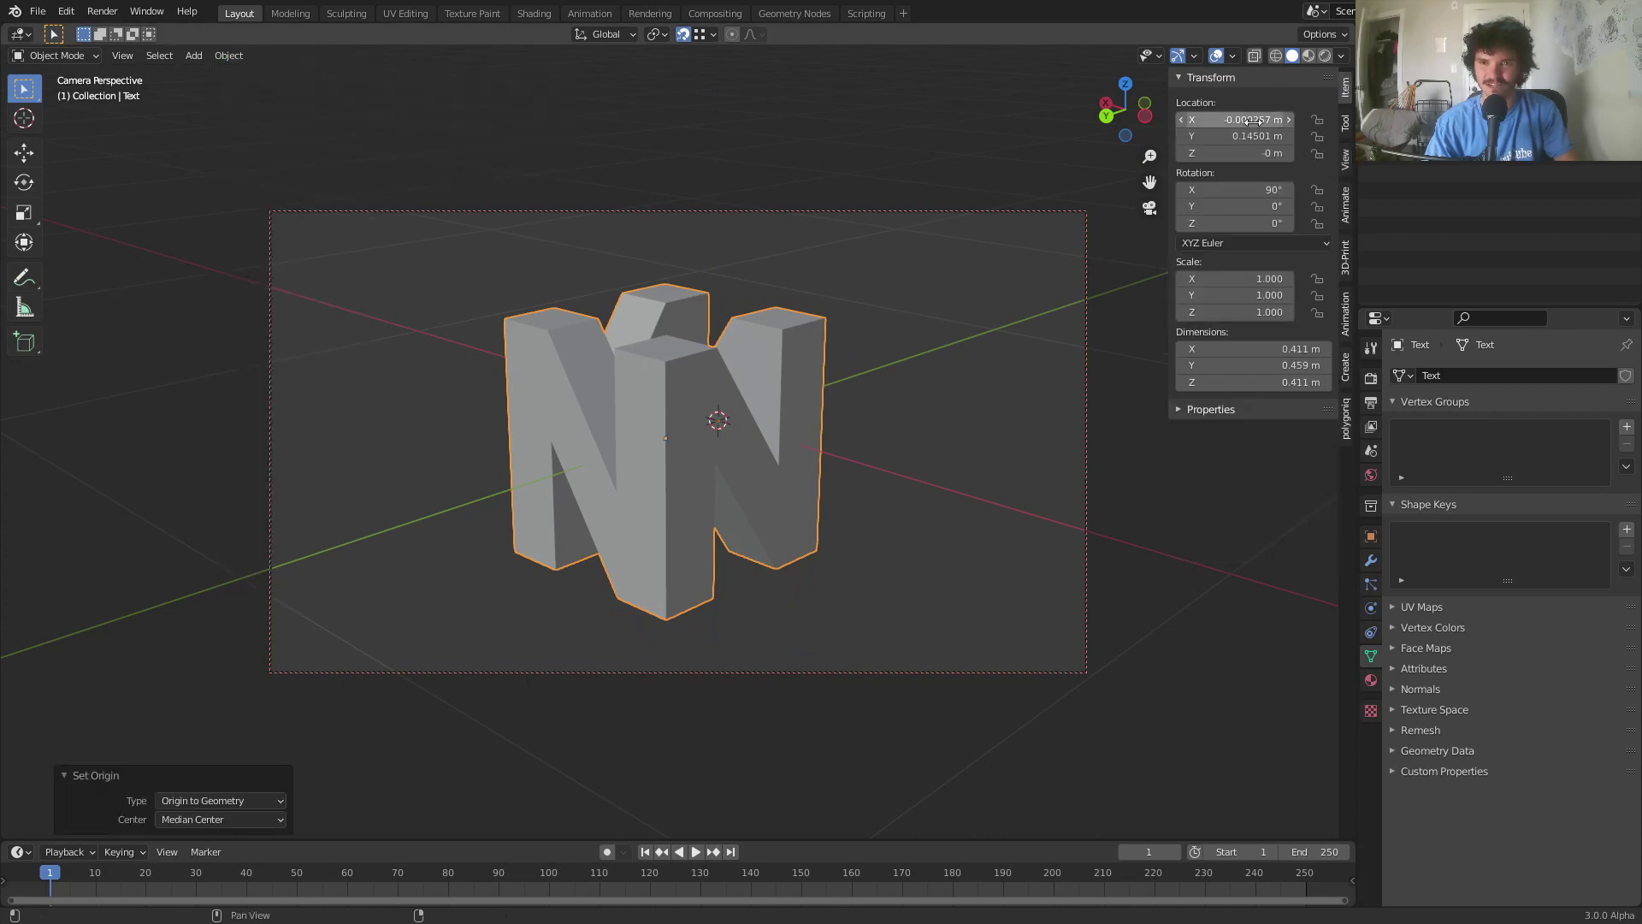
Move the N to location X and Y 0 and recentre it in the camera view
drag(1236, 120, 1236, 136)
text(0)
key(Return)
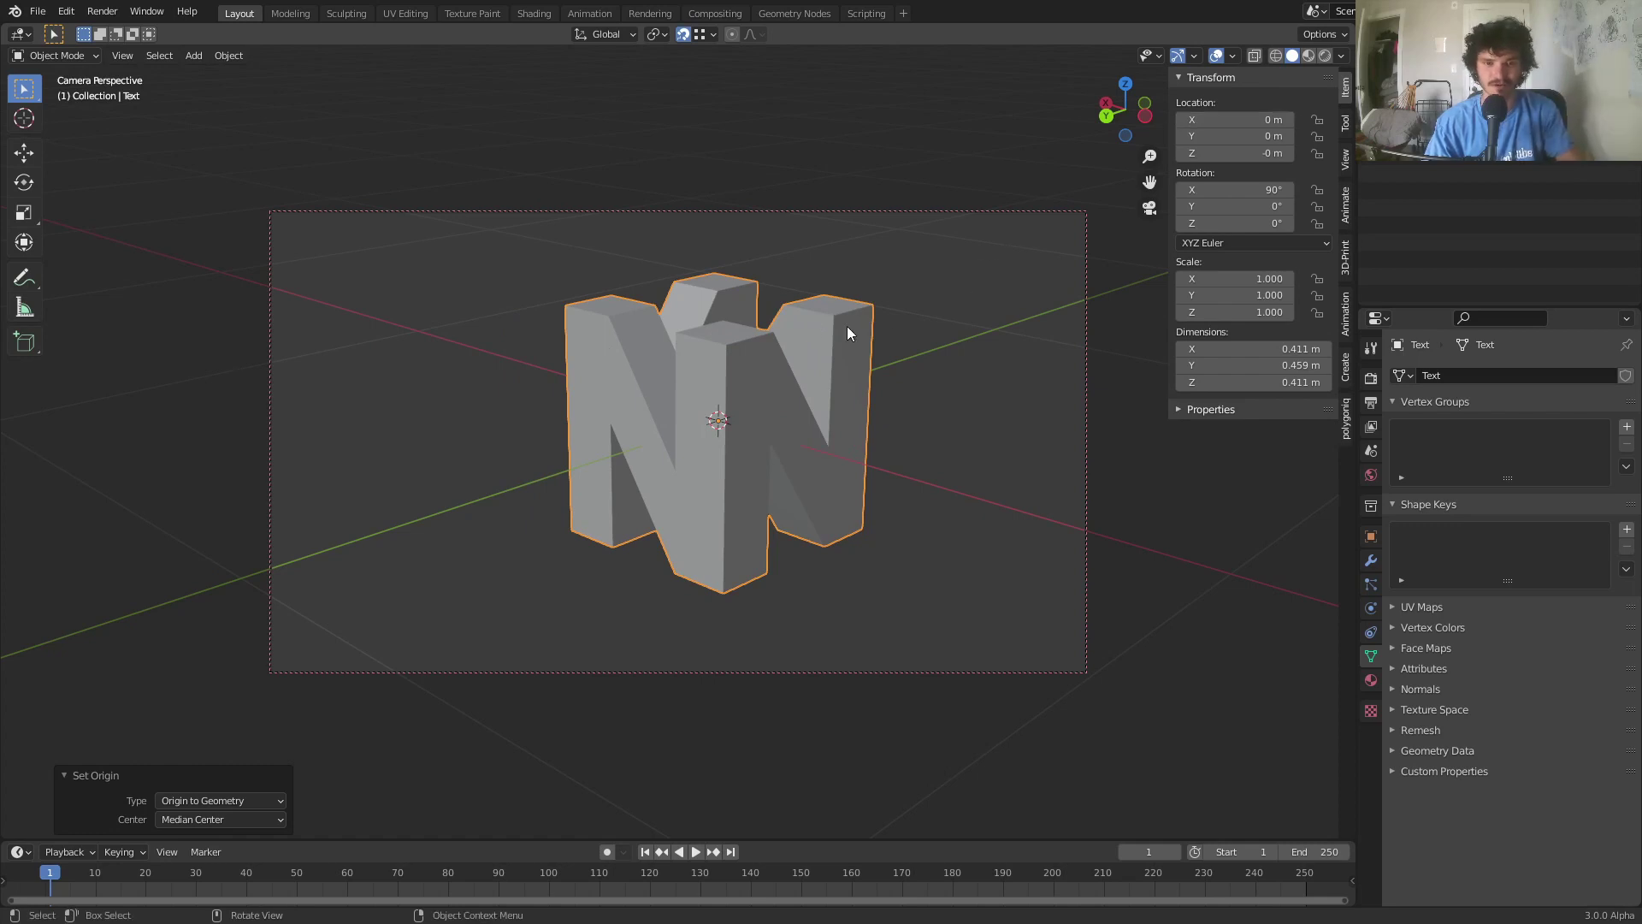
shift+middle_drag(848, 324, 835, 332)
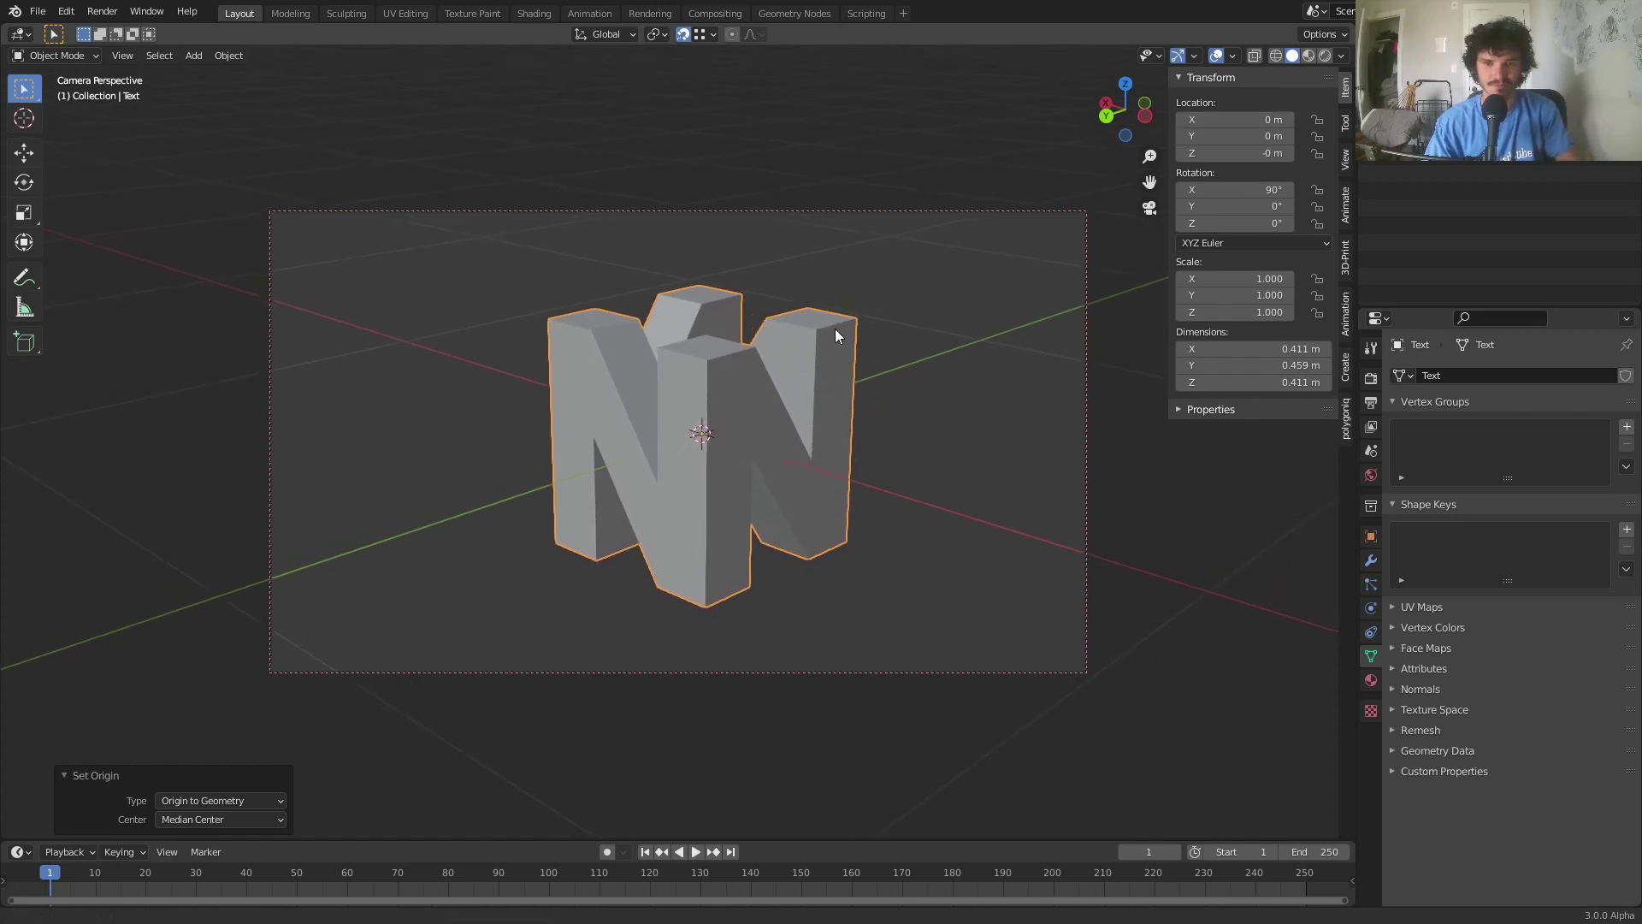
click(1345, 159)
Unlock the camera from the view and set the N's location Z to 0
click(1248, 290)
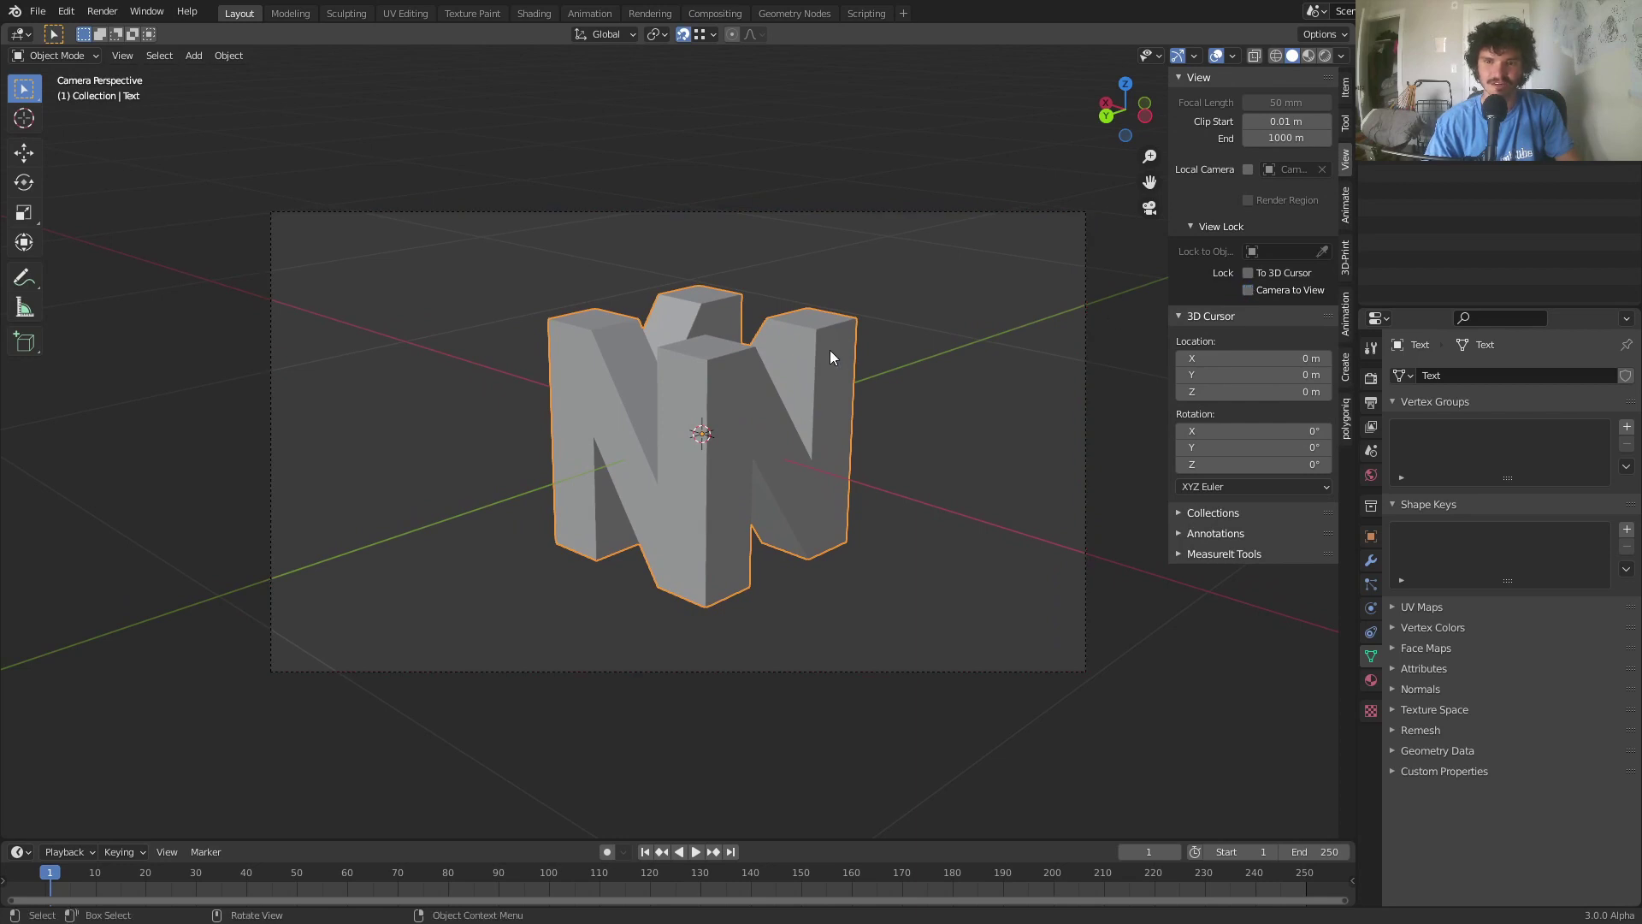
click(1345, 86)
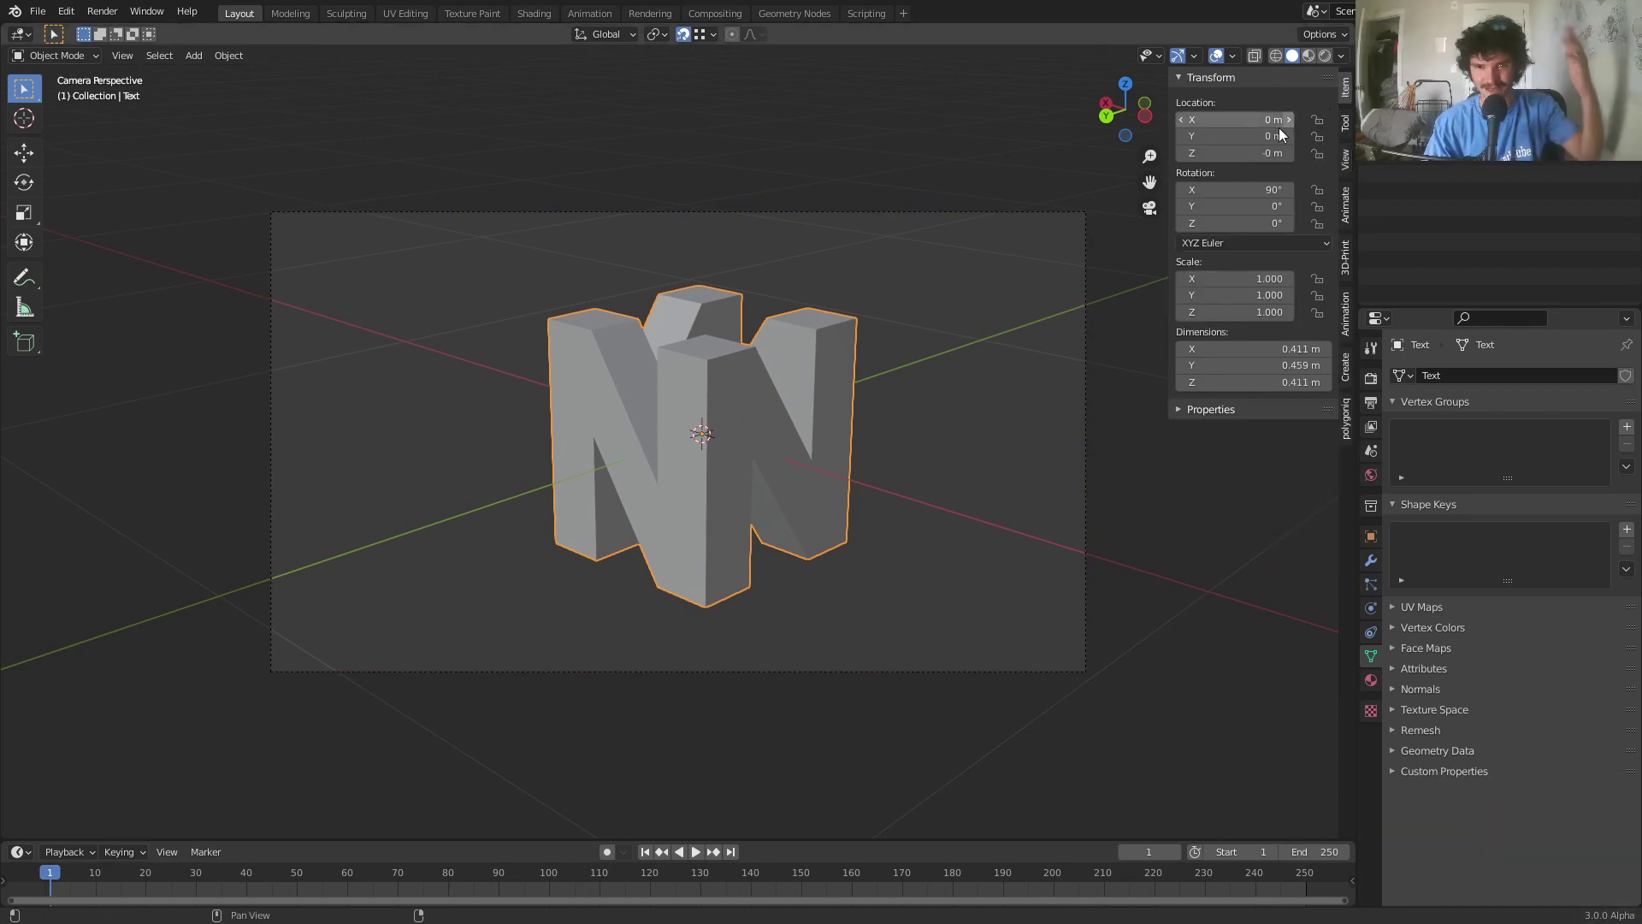
click(1218, 153)
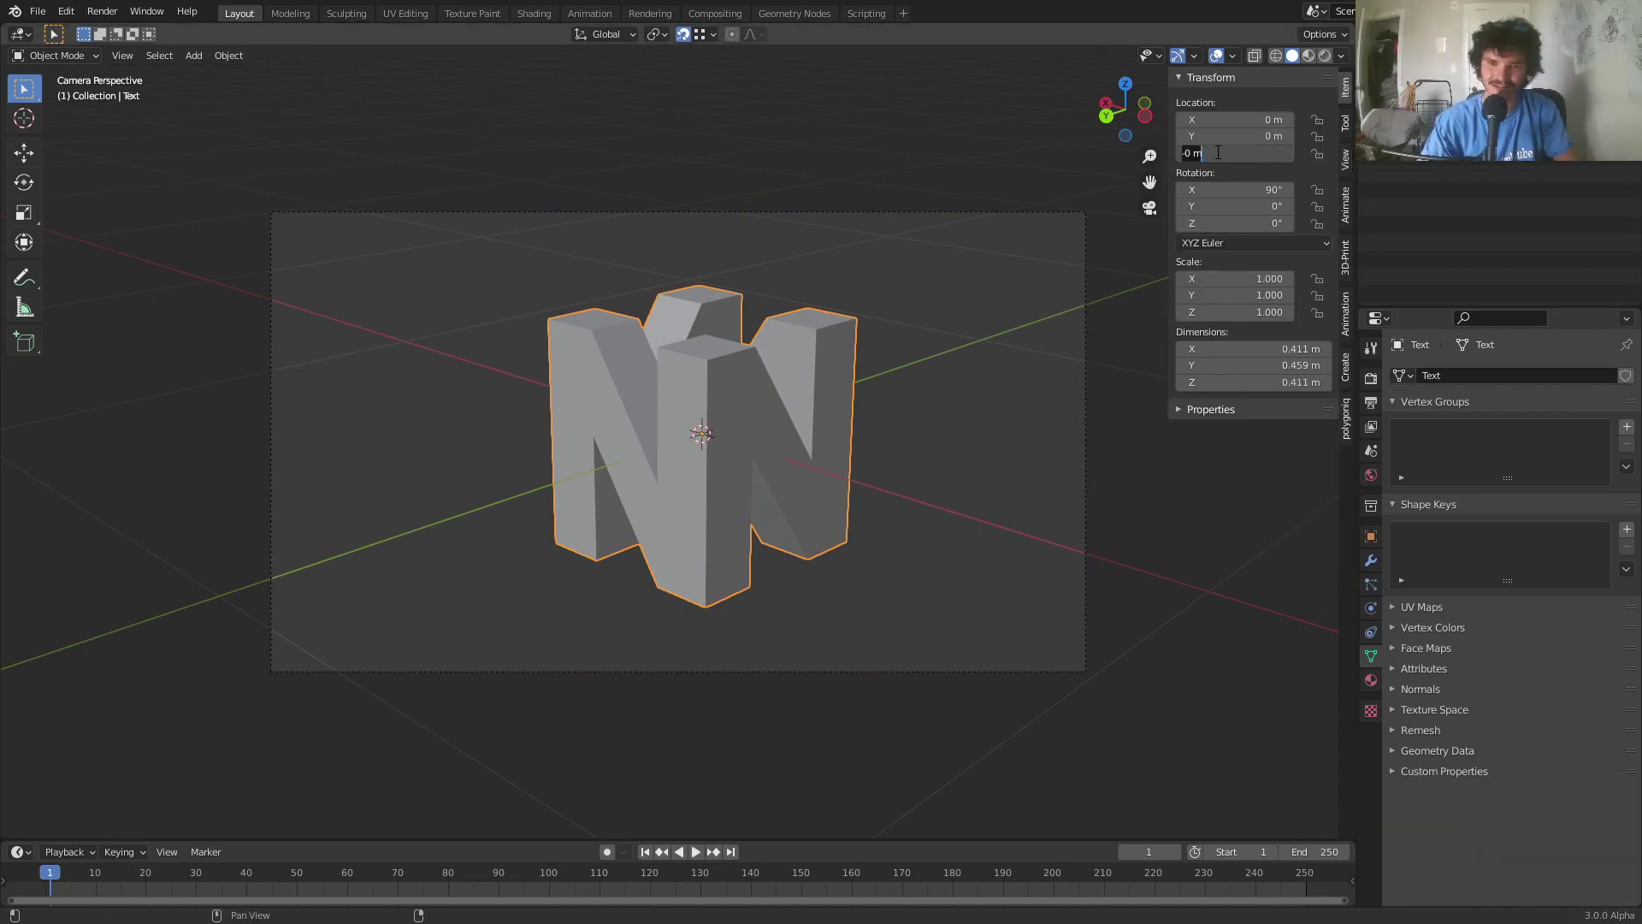
key(Return)
Drive the N's Z rotation with a #frame driver, settling on frame/10, and play the spin
mouse_move(1231, 223)
mouse_down()
mouse_move(1335, 223)
mouse_move(1243, 223)
mouse_up()
click(1243, 224)
text(0d)
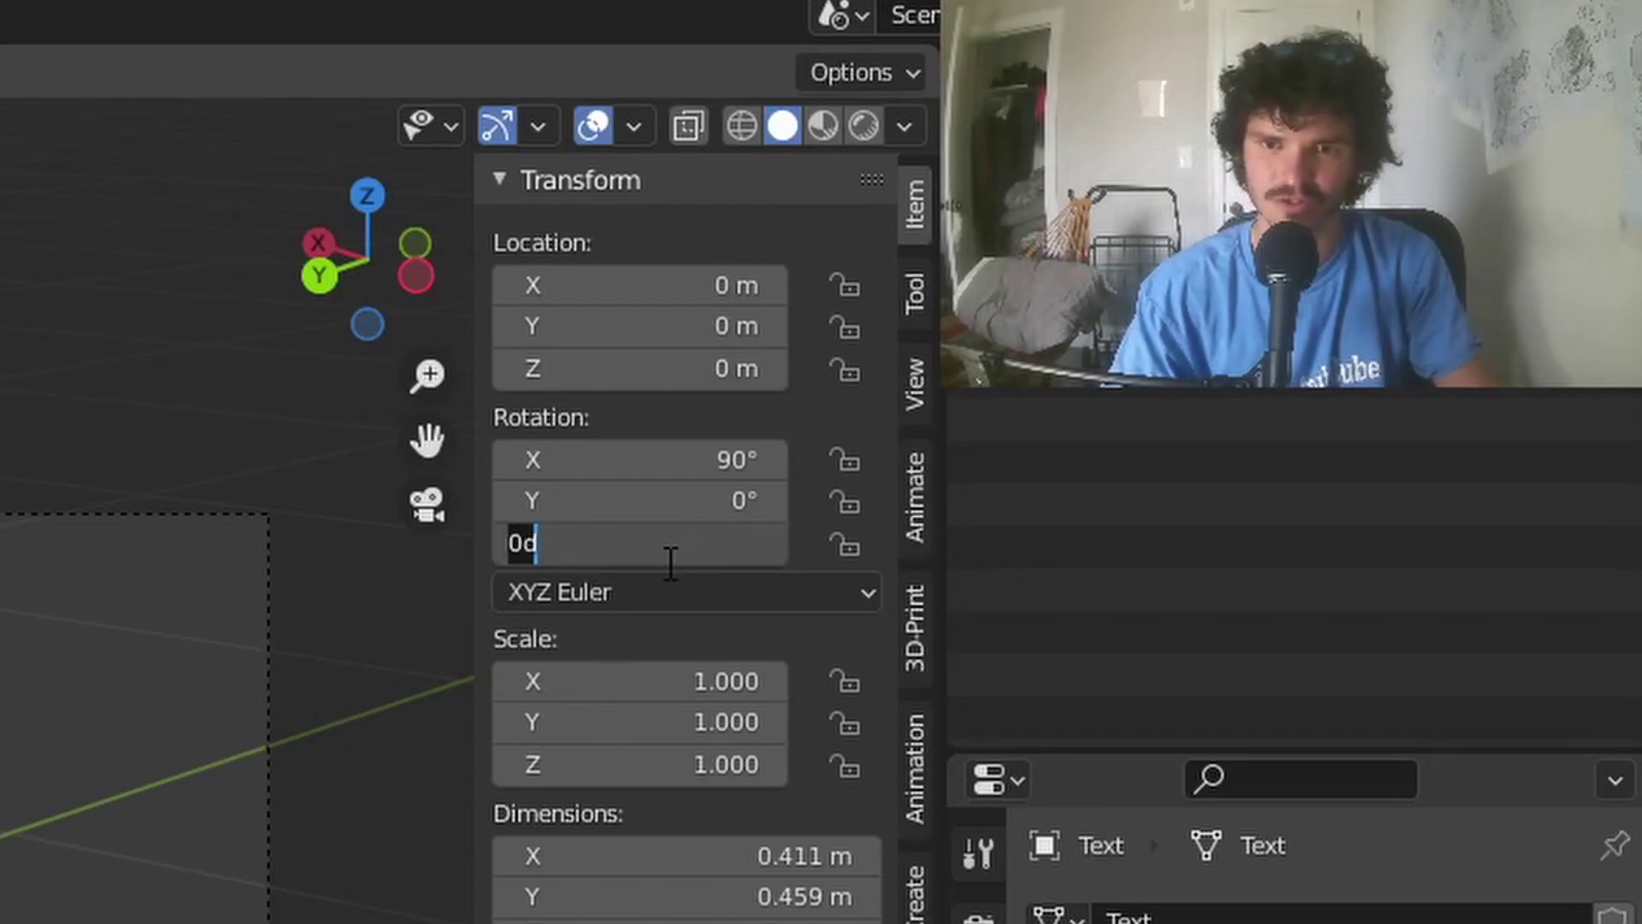
text(#frame)
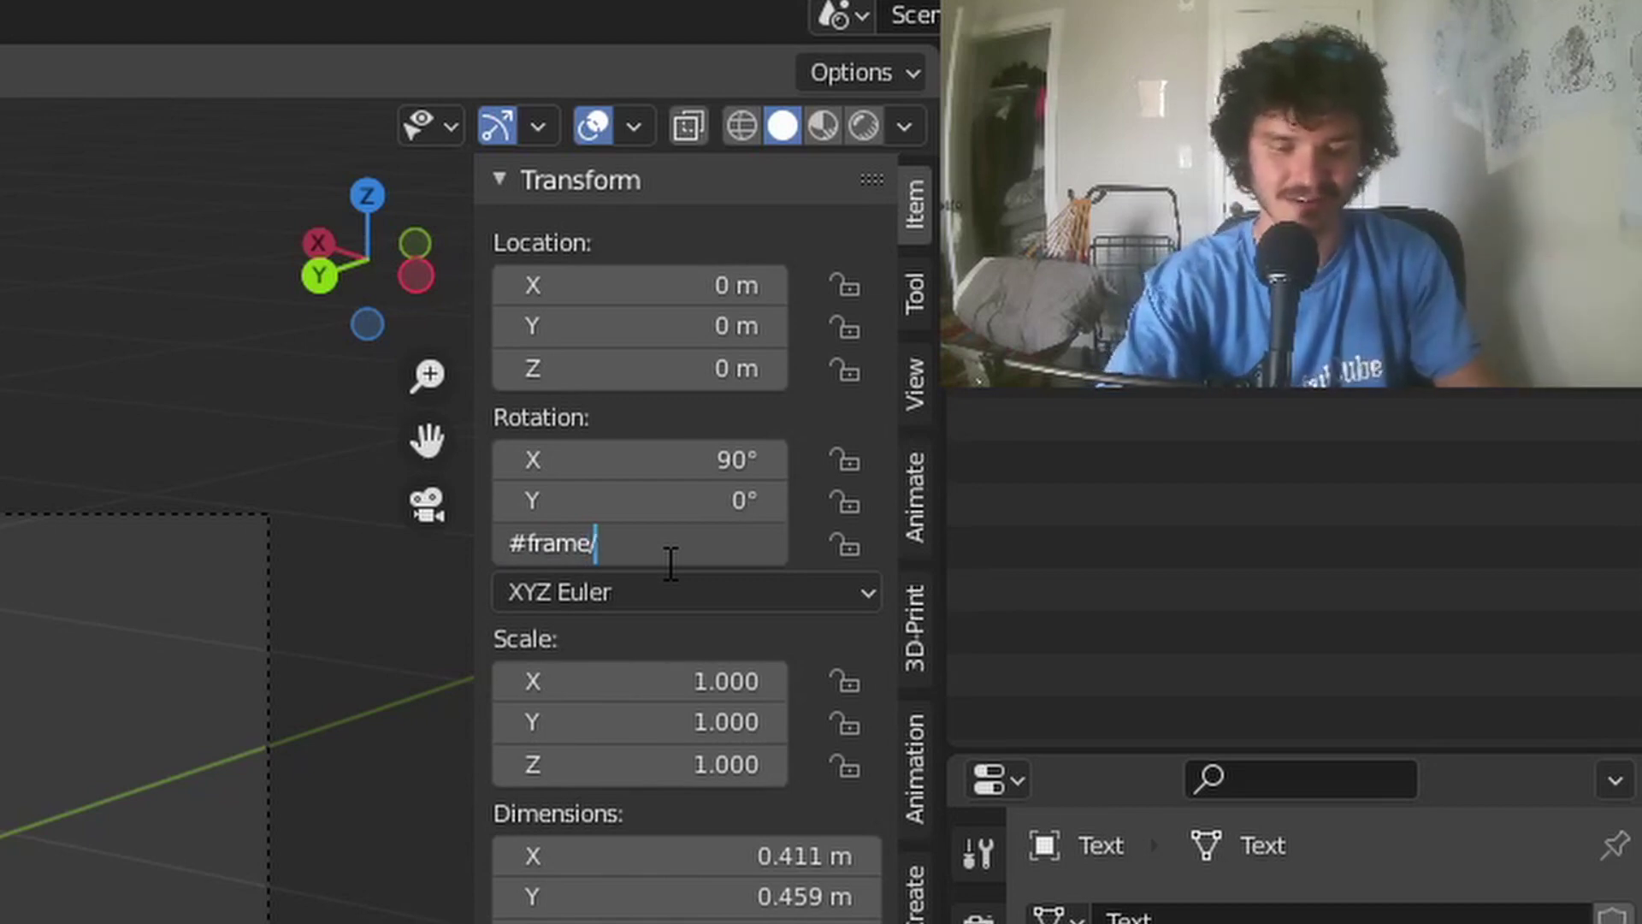
text(/5)
key(Return)
key(space)
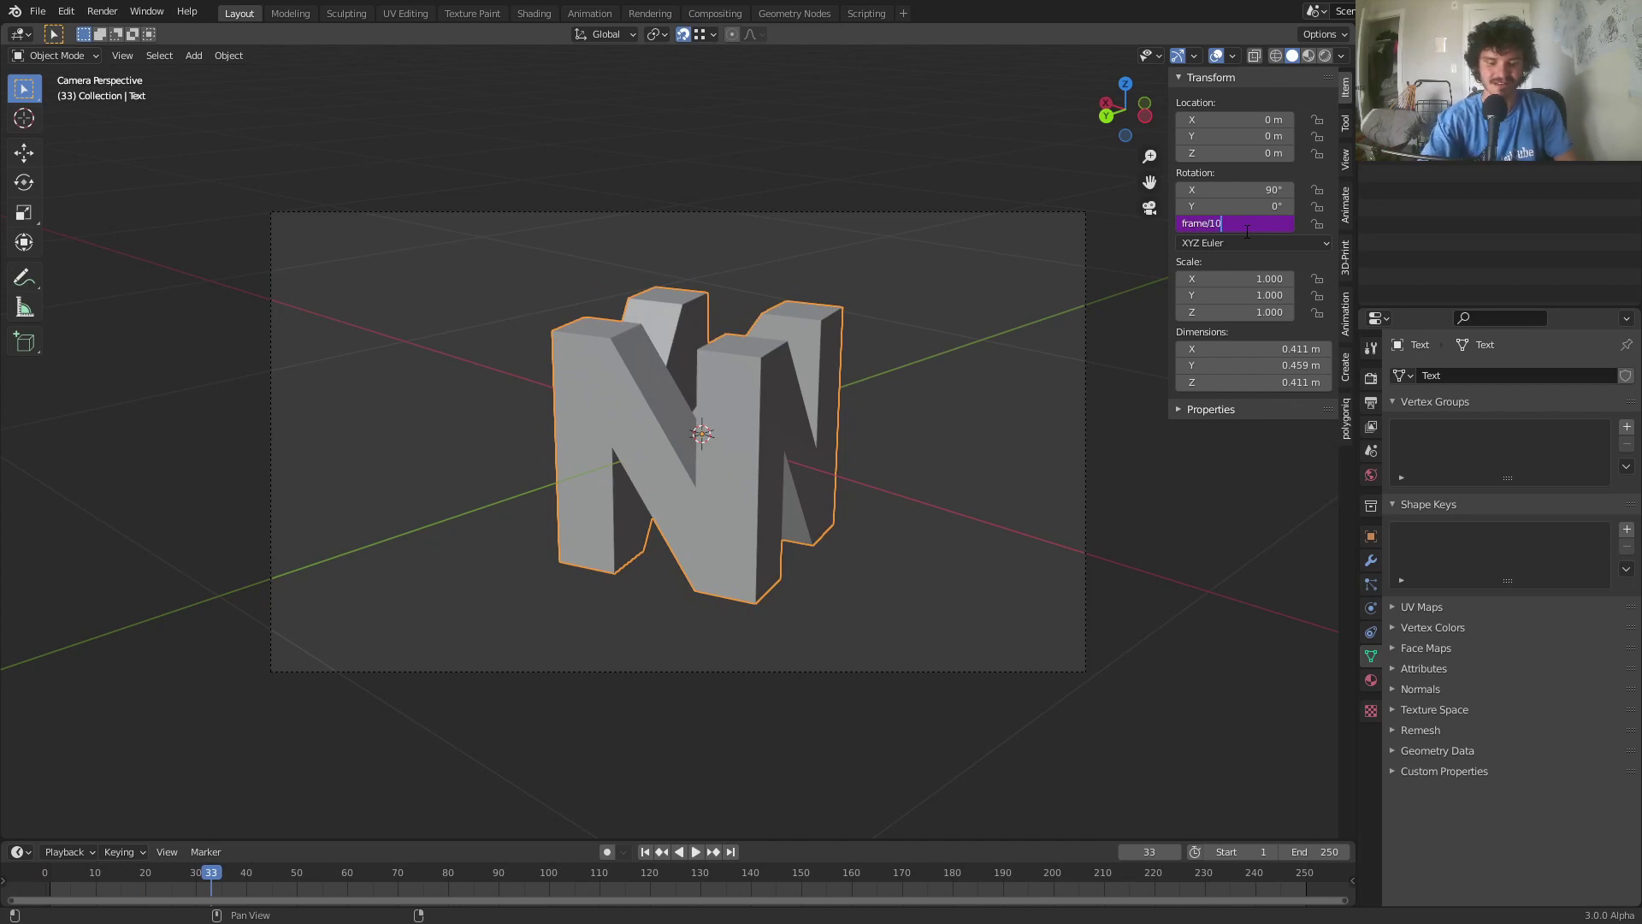
key(Return)
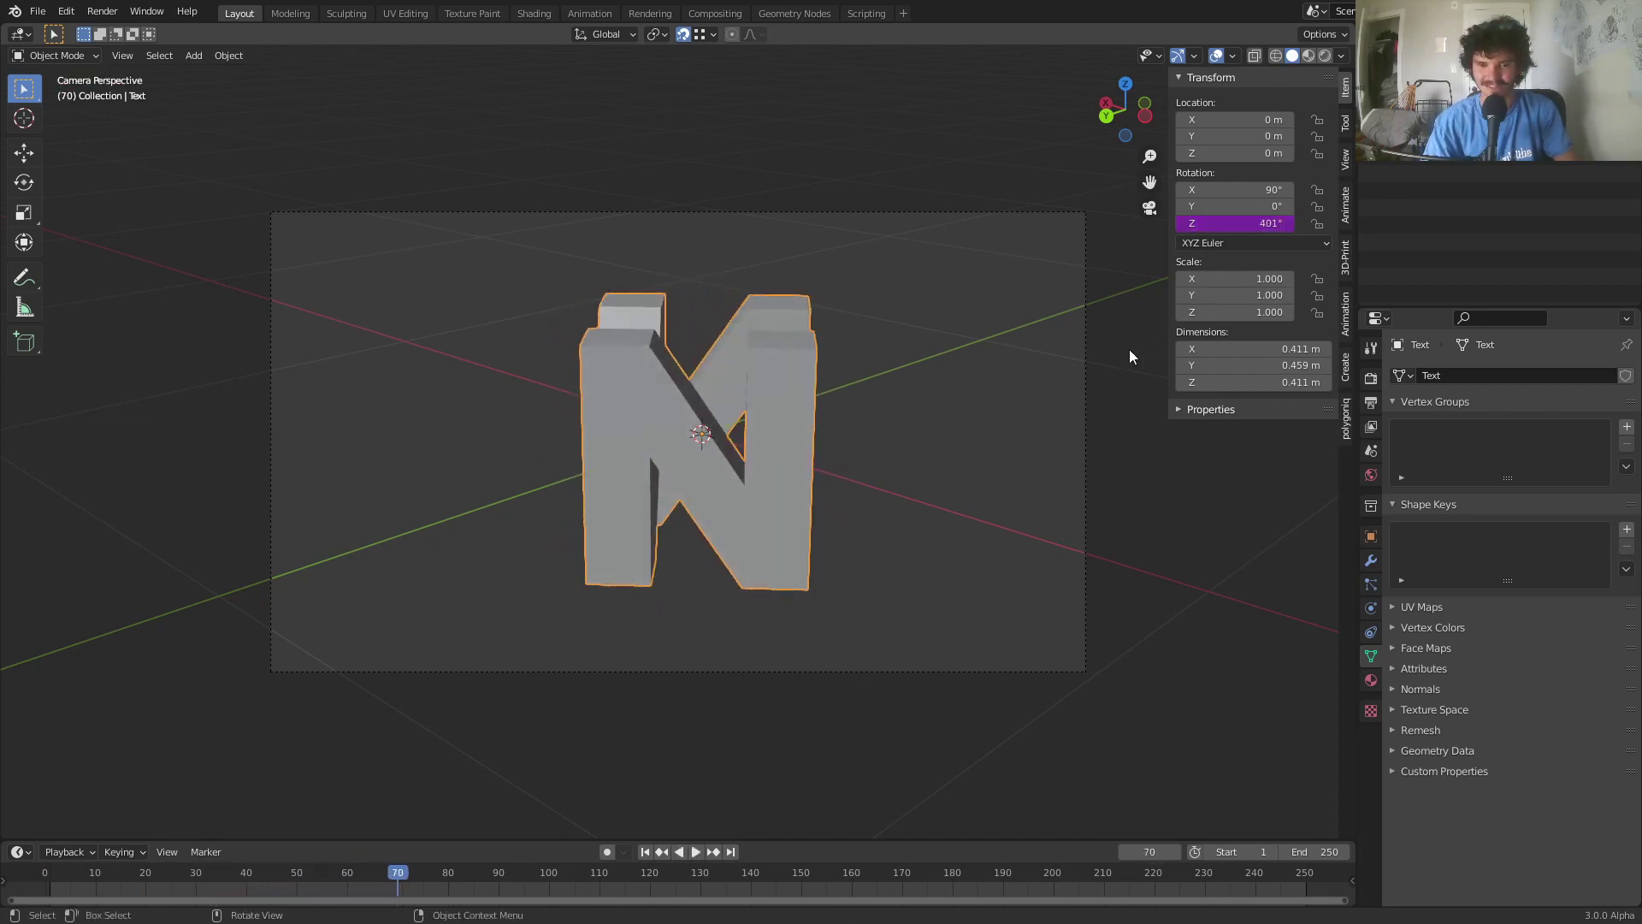
Nudge the camera twice to reframe the spinning N, play the animation, and render a test frame
click(1075, 378)
key(g)
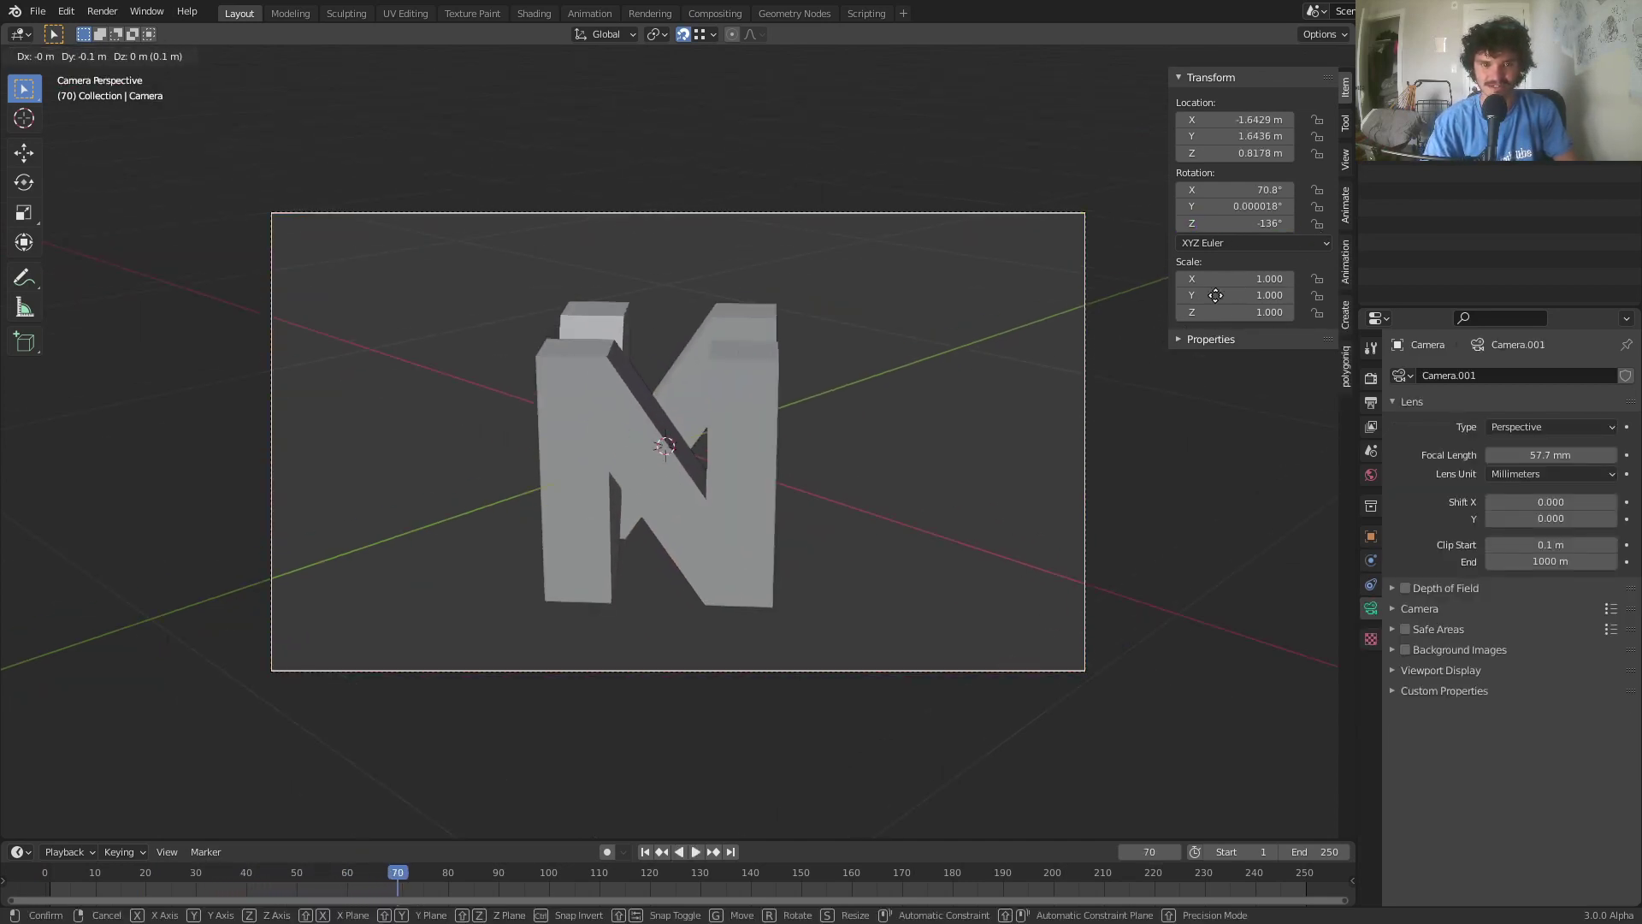
click(933, 89)
key(g)
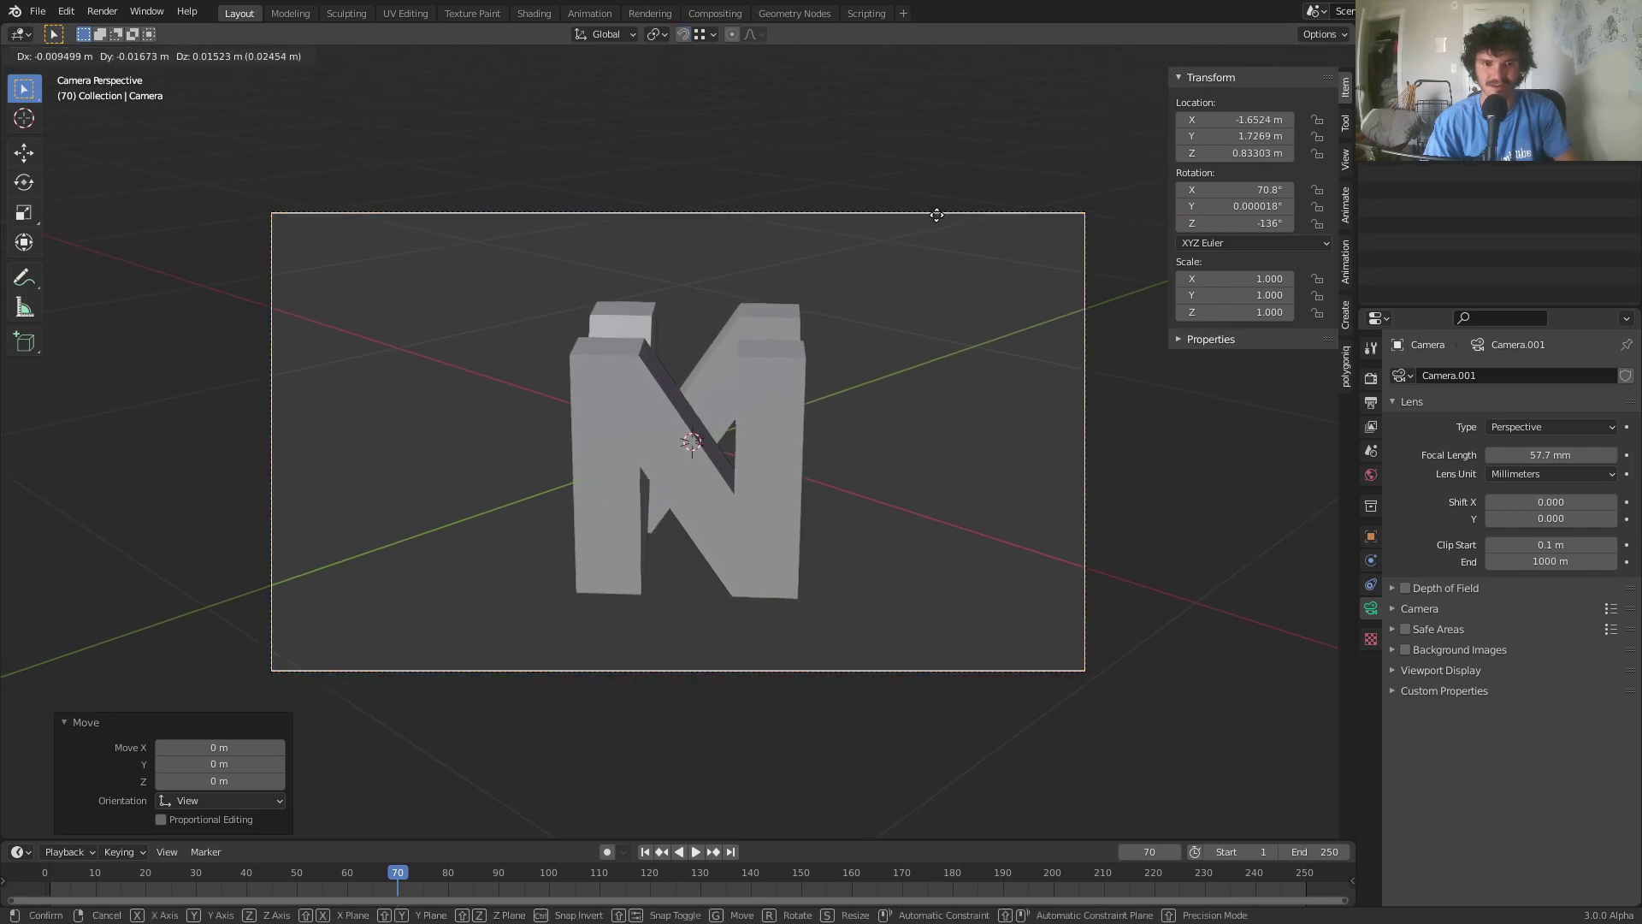
click(973, 224)
key(space)
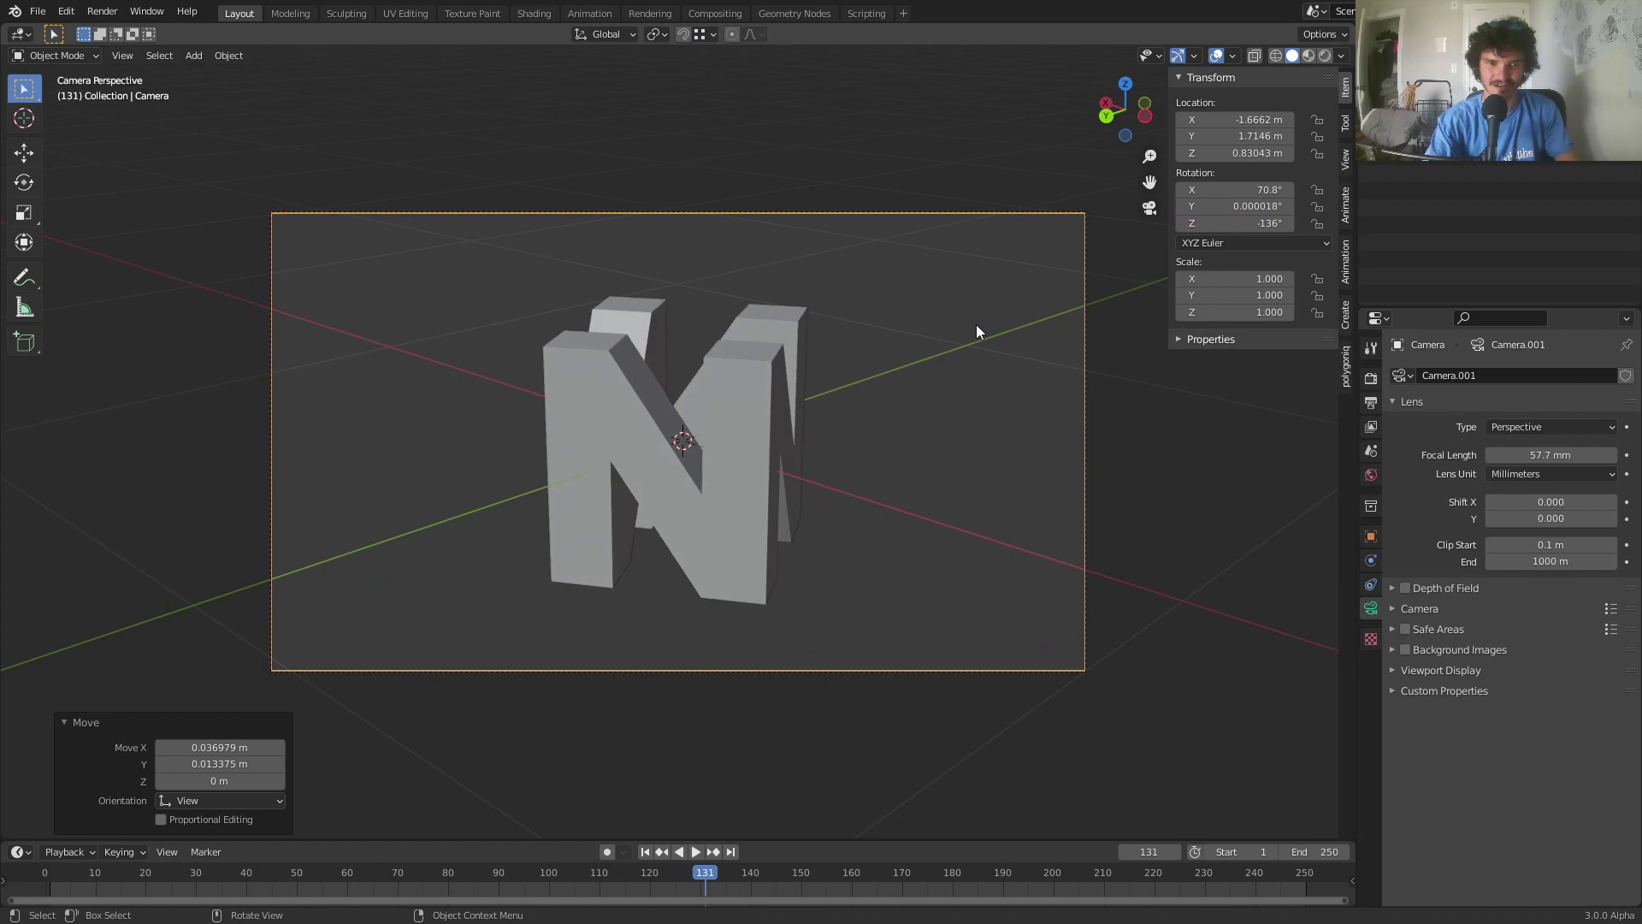
key(F12)
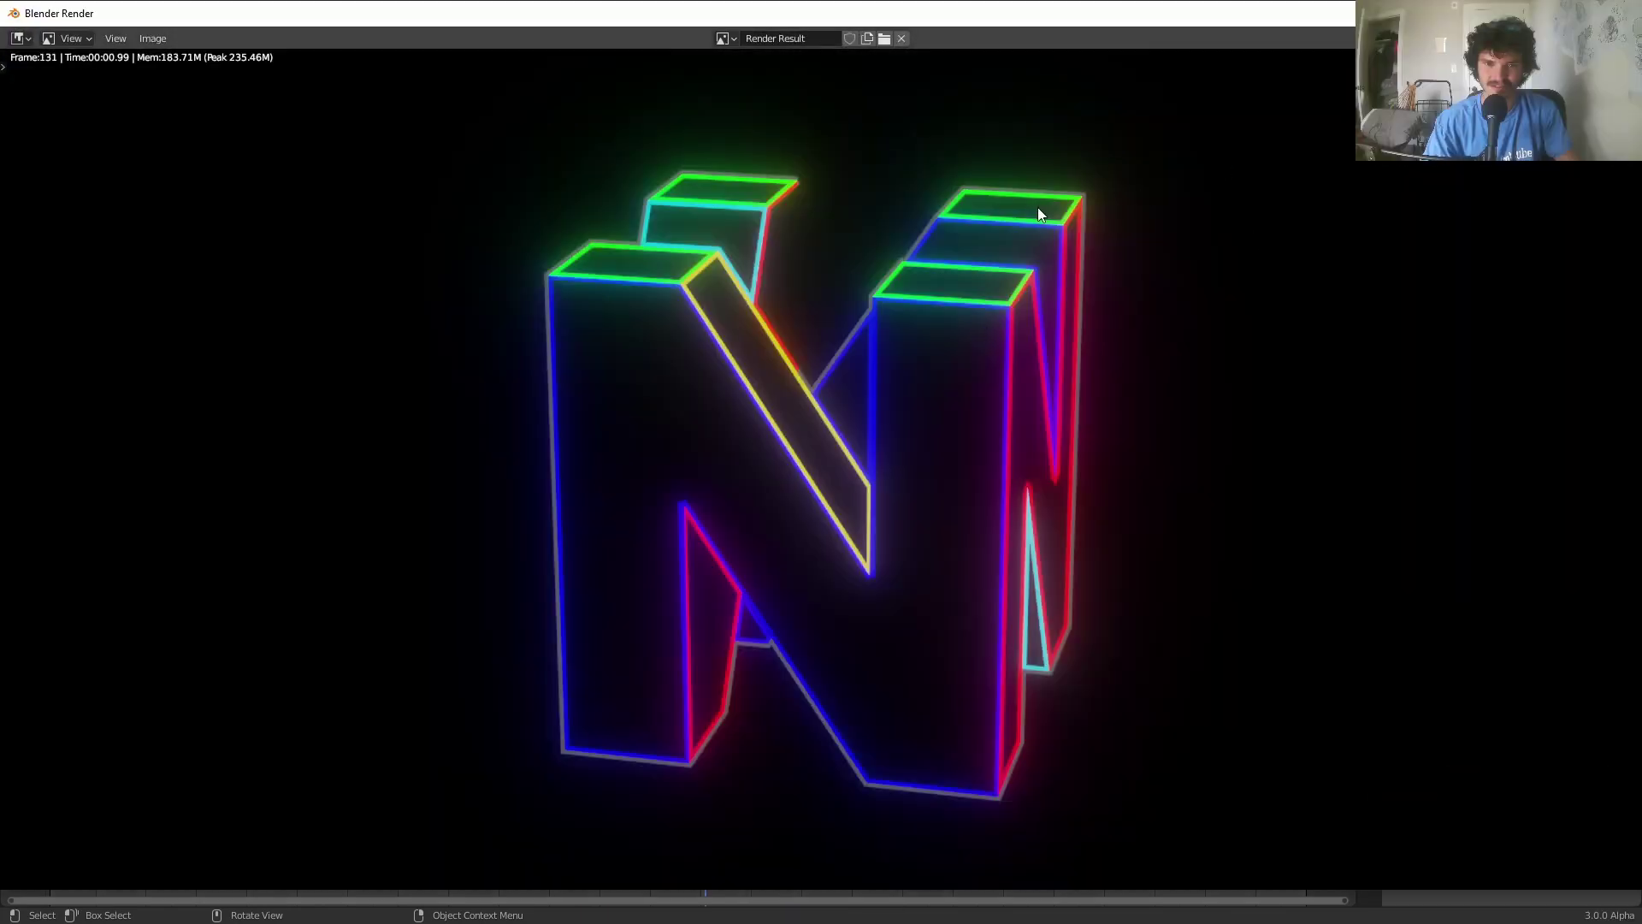
key(Escape)
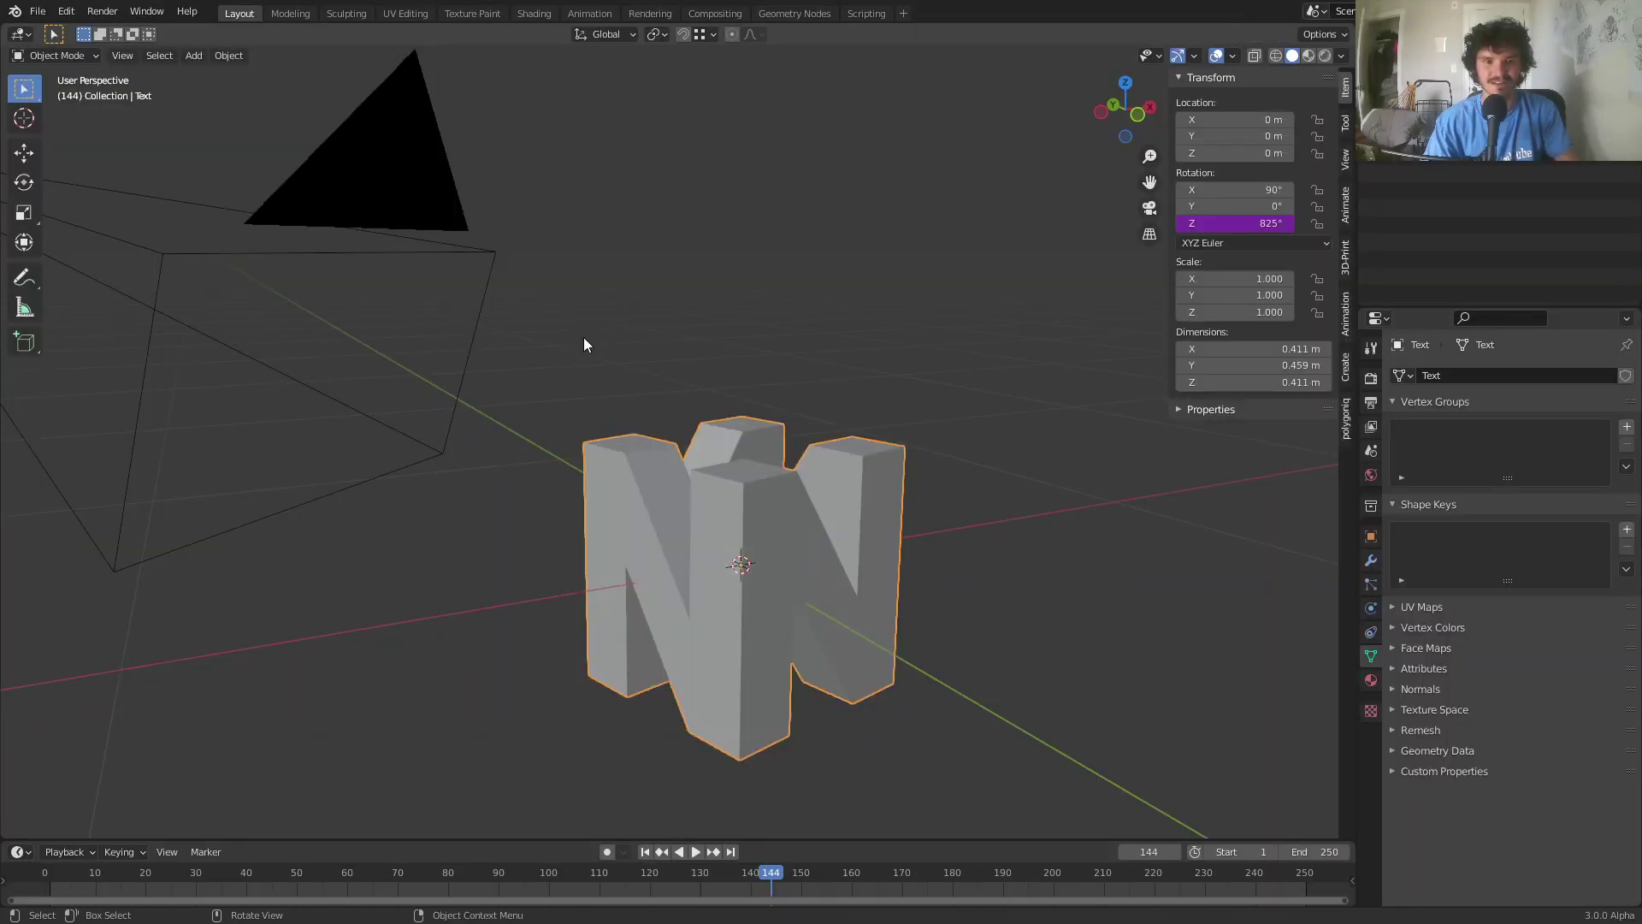